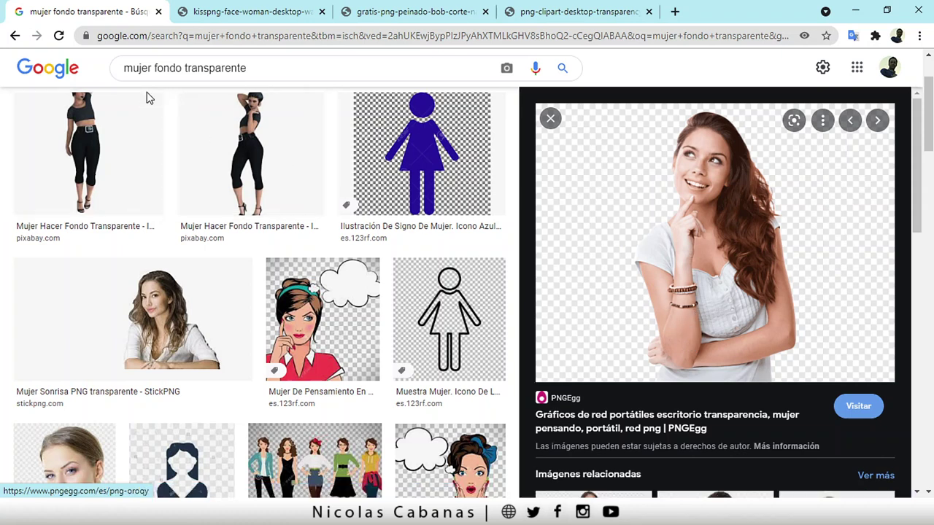
Examine the image size filter choices and the previewed result for the search "mujer fondo transparente", closing the search tools again.
left_click_drag(128, 68, 267, 69)
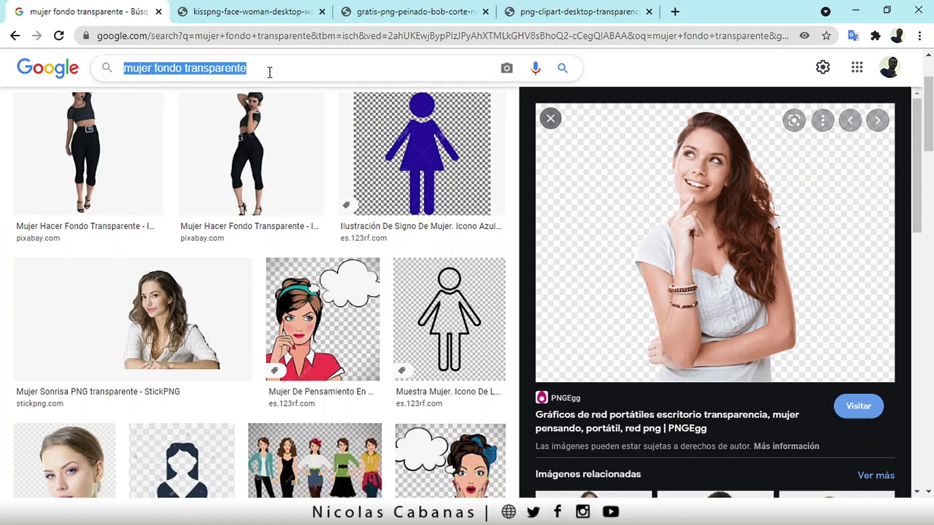
scroll(588, 154, "up", 3)
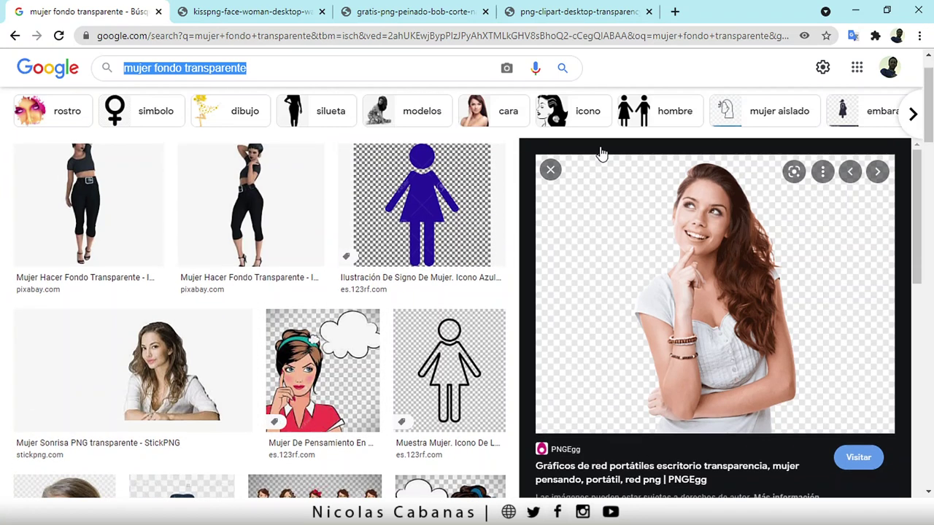
left_click(528, 114)
left_click(523, 118)
left_click(526, 118)
left_click(139, 142)
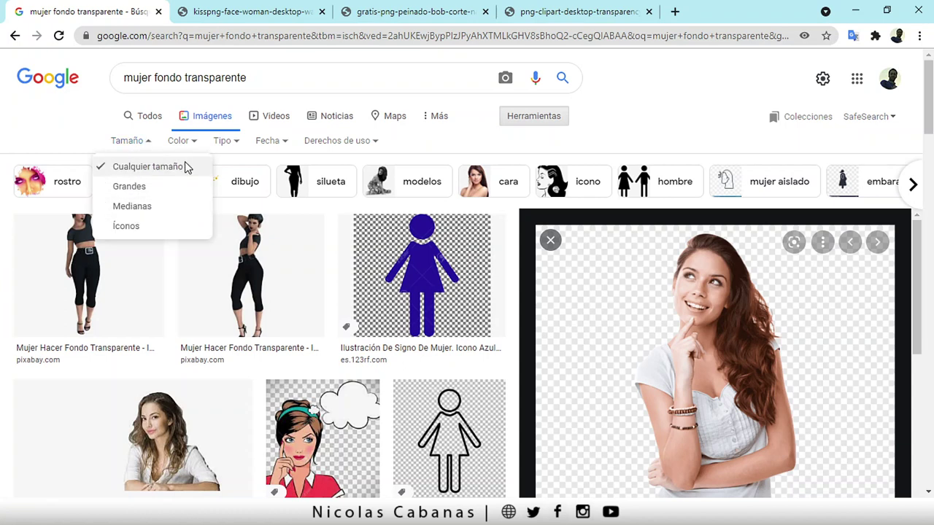
scroll(630, 271, "down", 3)
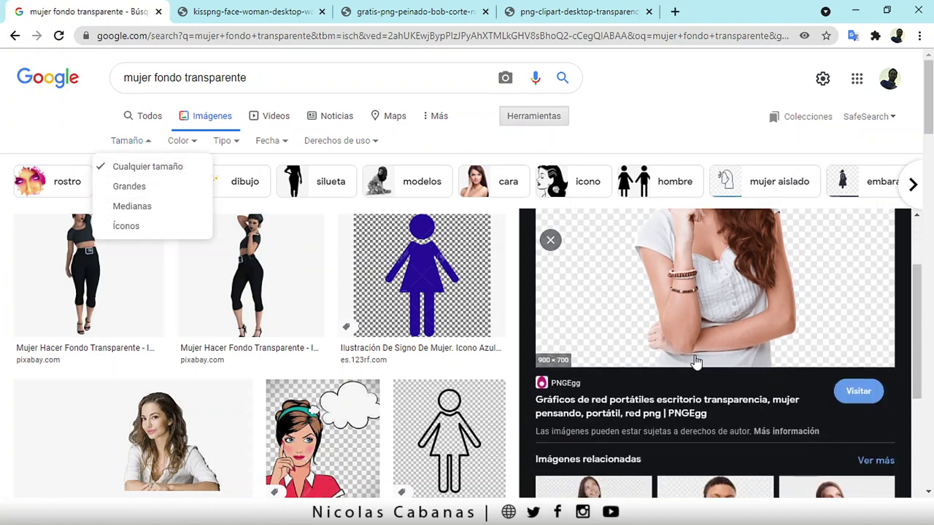
scroll(629, 271, "up", 3)
left_click(547, 133)
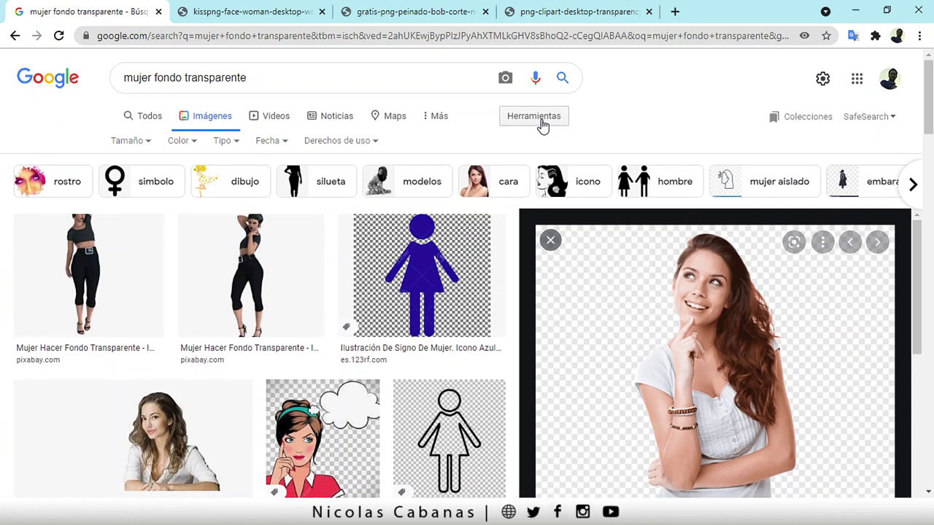
left_click(542, 121)
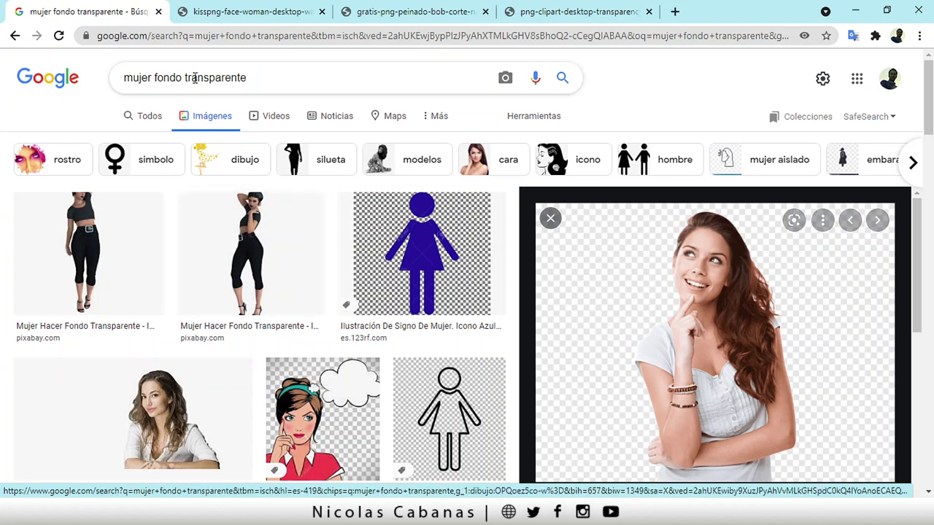
left_click_drag(182, 78, 273, 81)
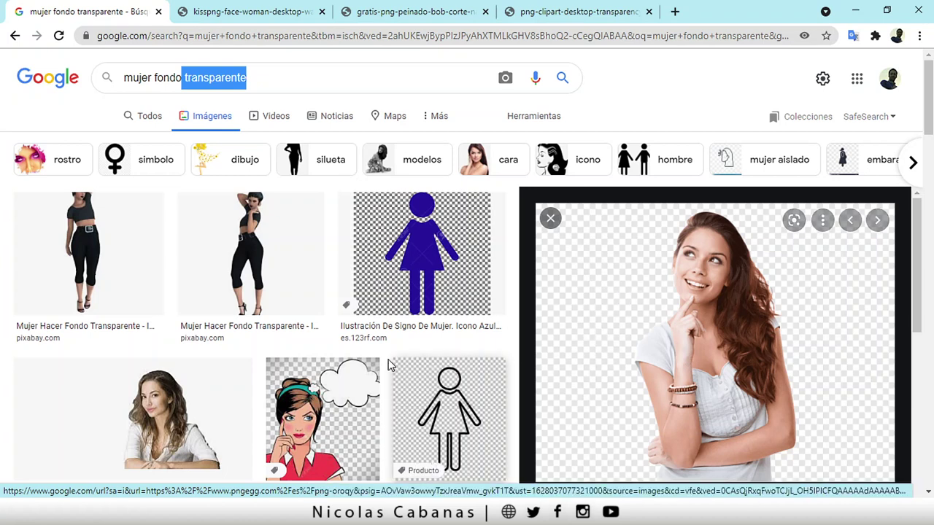
Inspect the three opened pictures of women on checkered backgrounds in the other browser pages, enlarging the first and the last.
left_click(211, 6)
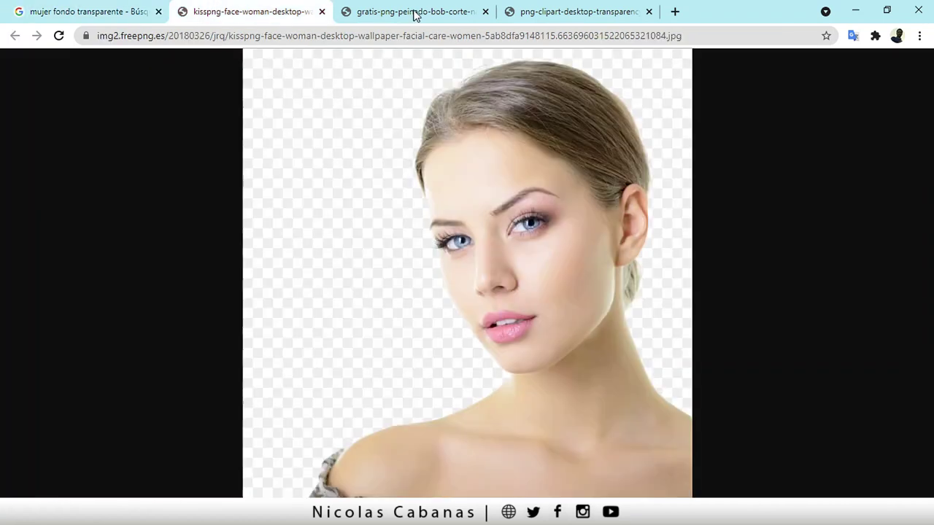
left_click(447, 269)
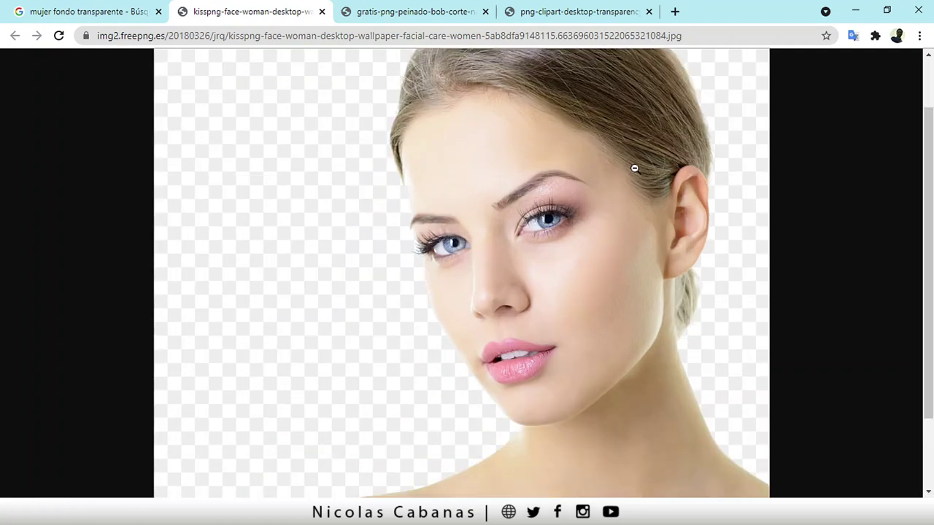
scroll(691, 135, "up", 2)
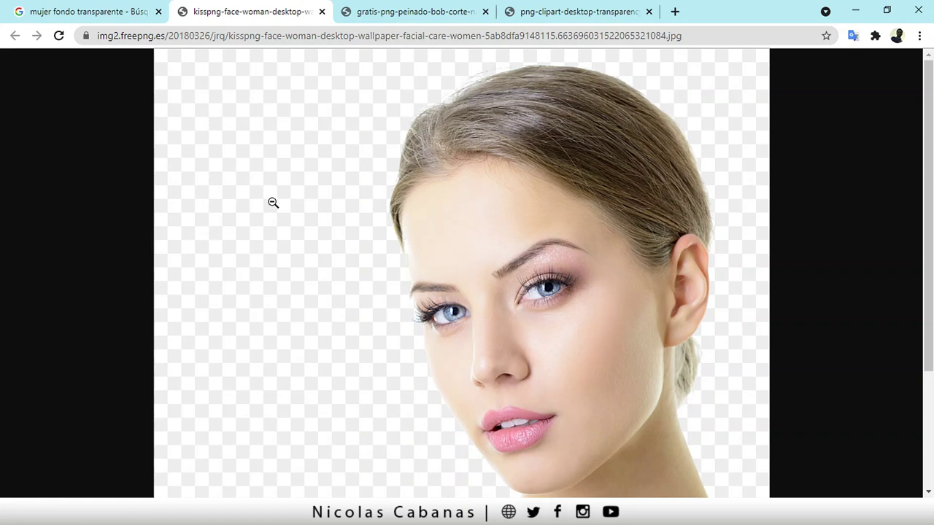
scroll(271, 202, "down", 3)
left_click(375, 7)
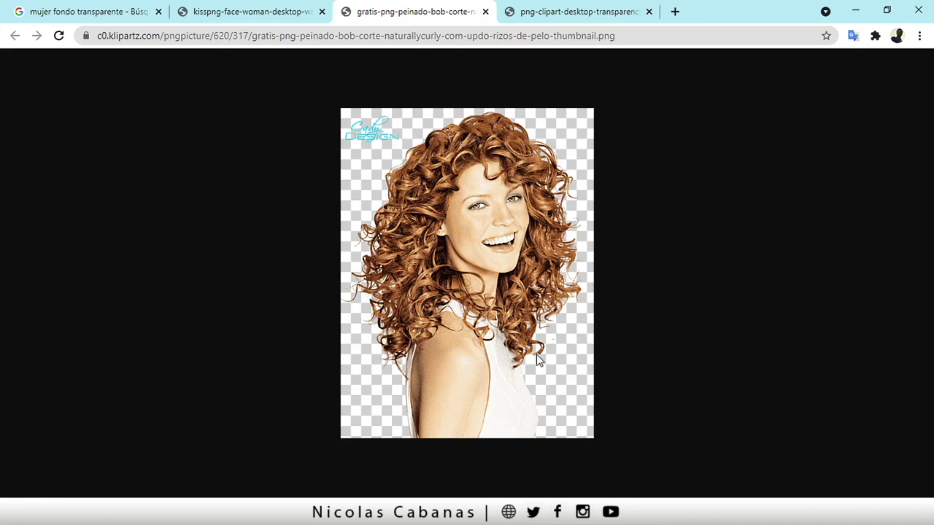
left_click(558, 14)
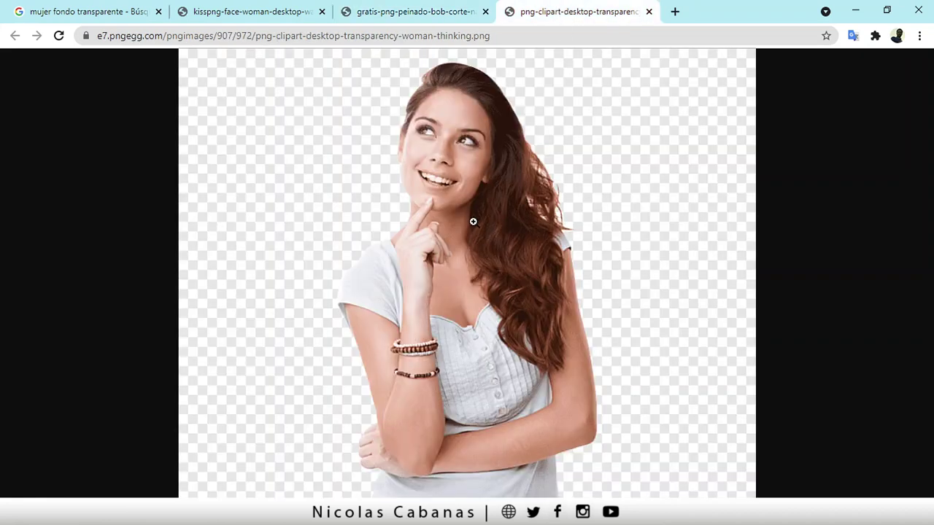
left_click(452, 159)
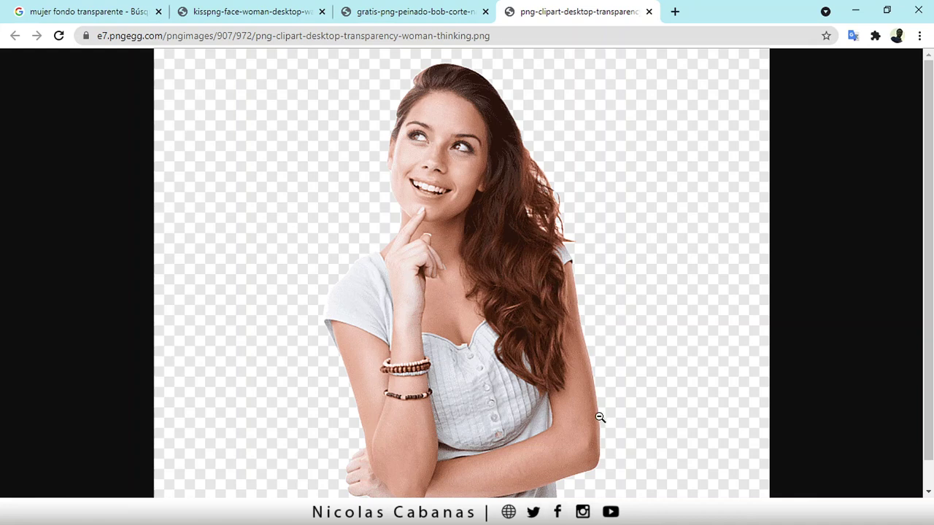
scroll(504, 444, "down", 2)
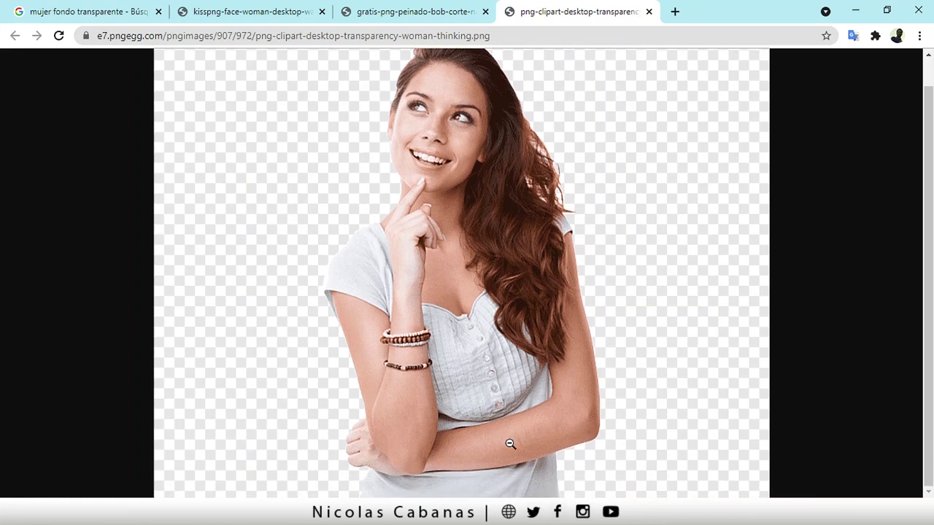
scroll(605, 304, "up", 2)
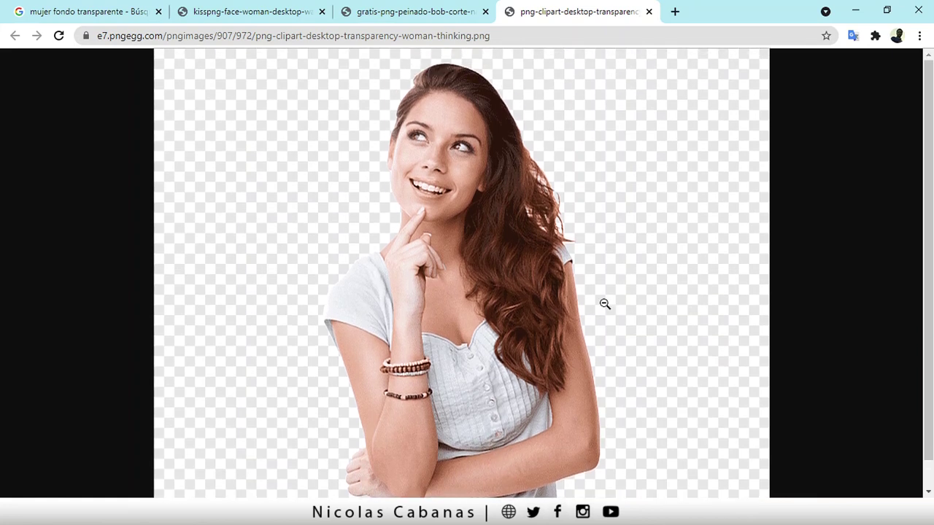
Switch to Photoshop and inspect the shoulder and curls in mujer en fondo transparente 3.png up close, ending with the image fitted on screen.
left_click(848, 9)
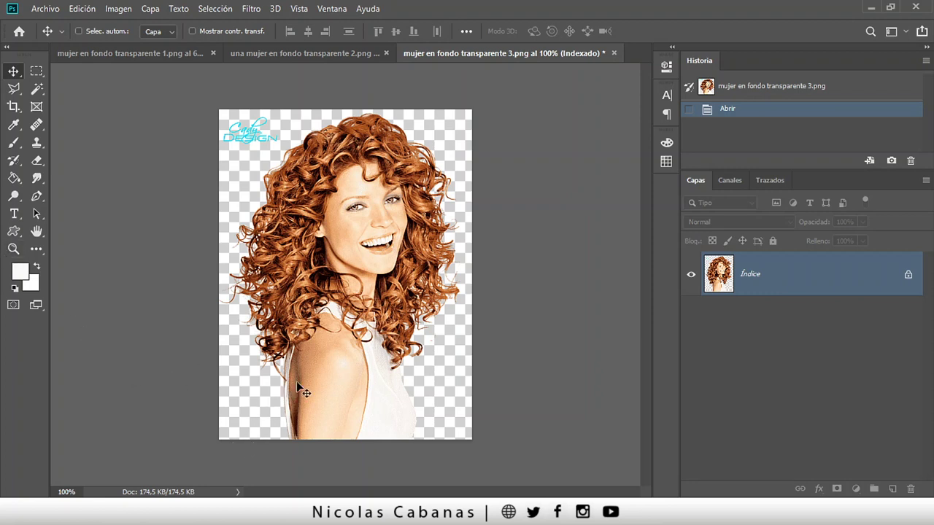
left_click(13, 249)
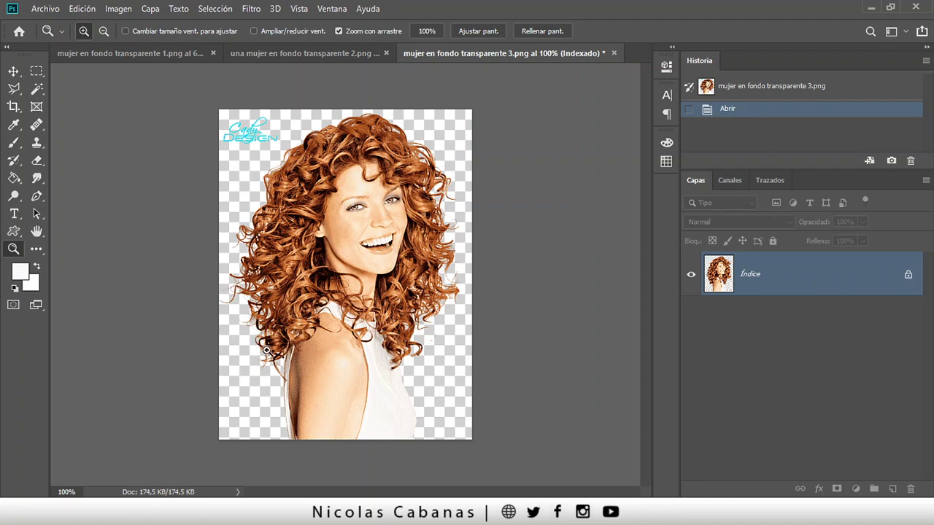
left_click(334, 358)
left_click_drag(334, 359, 558, 392)
left_click(443, 377, "alt")
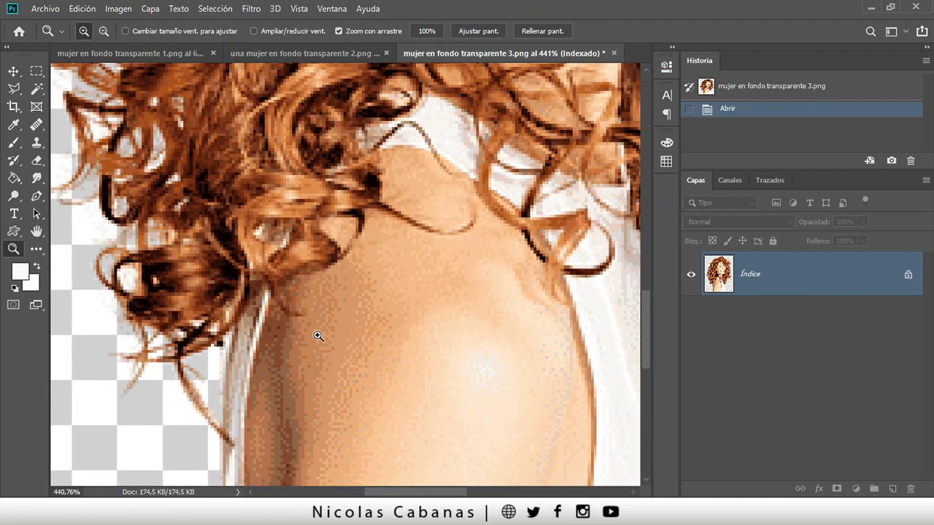
left_click_drag(459, 378, 368, 365)
key("ctrl+0")
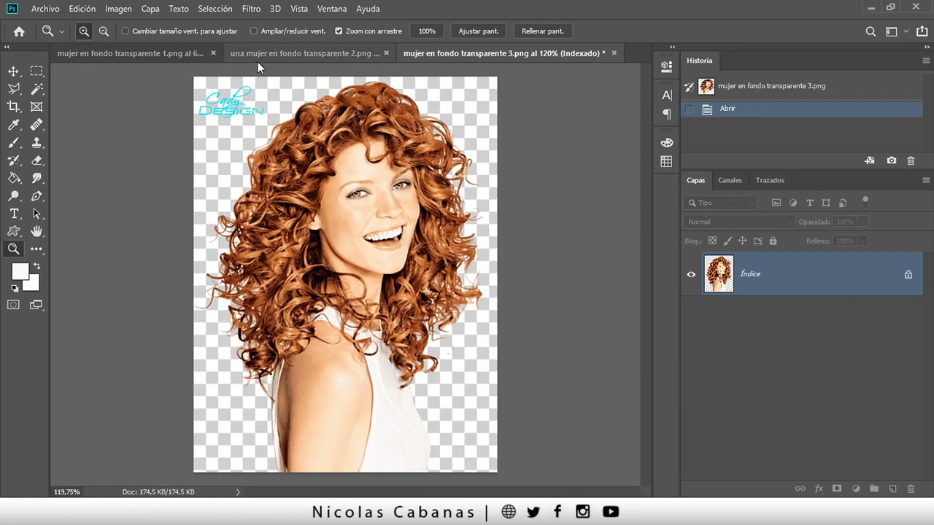
Bring up mujer en fondo transparente 1.png and inspect the edges of the woman's face and hair up close.
left_click(154, 54)
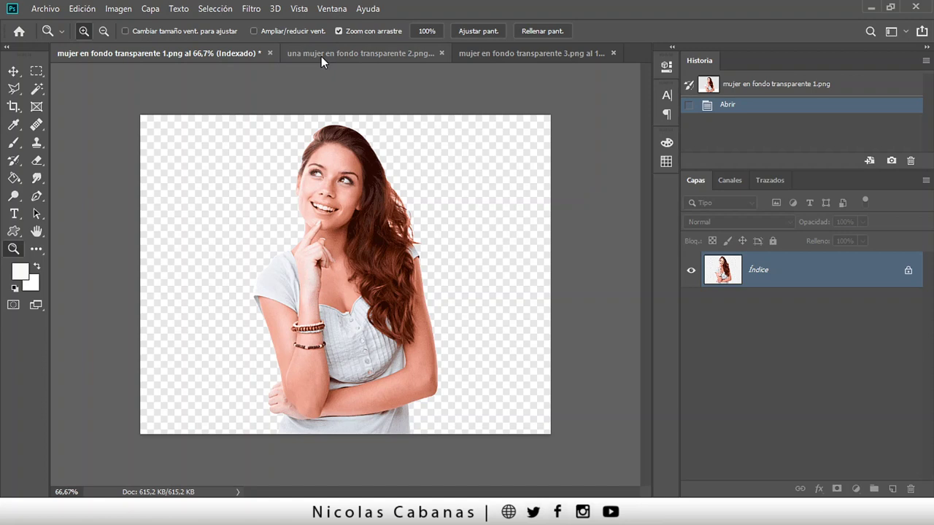
left_click(321, 56)
left_click(173, 54)
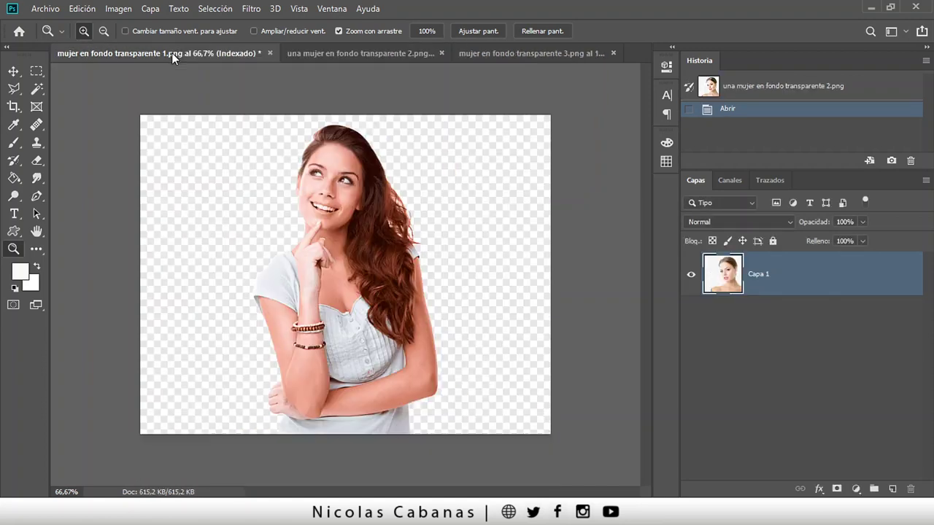
left_click_drag(303, 181, 391, 164)
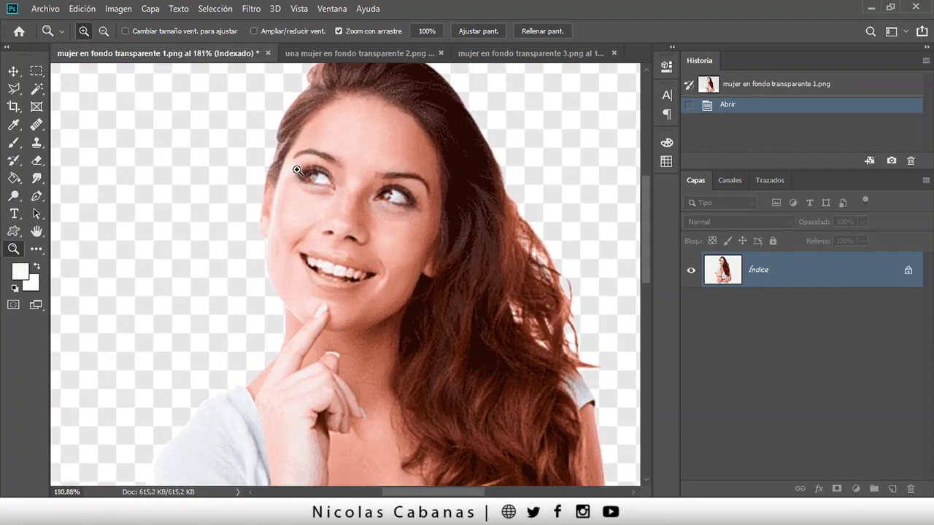
left_click_drag(259, 239, 365, 249)
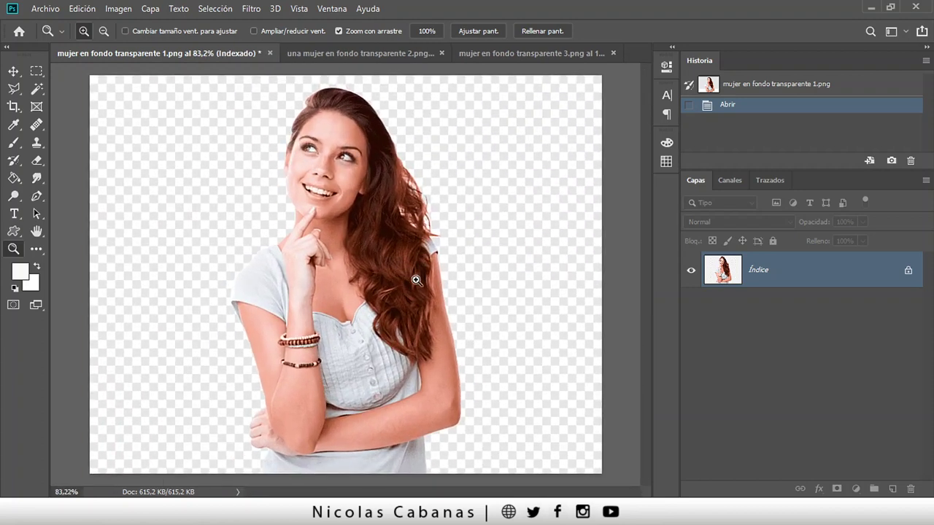
Check which filters and image adjustments are offered for mujer en fondo transparente 1.png.
left_click(257, 9)
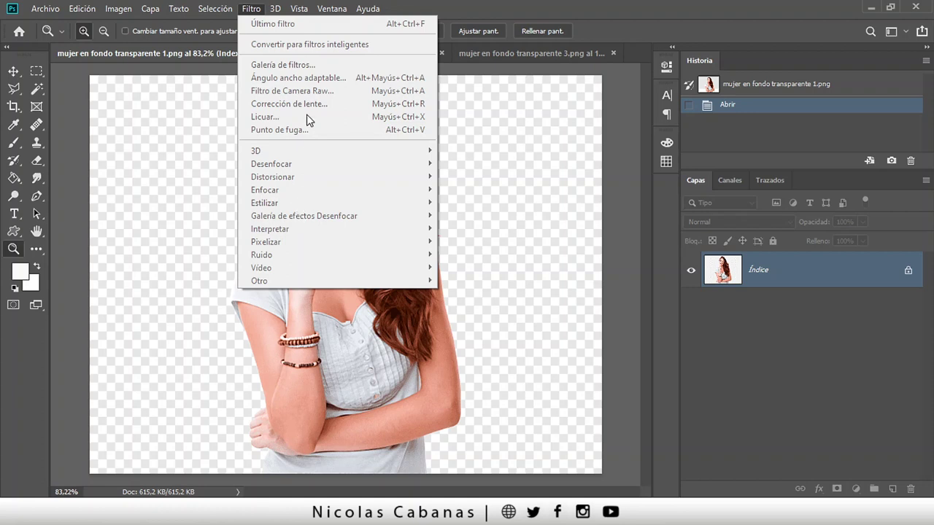
left_click(119, 9)
mouse_move(129, 45)
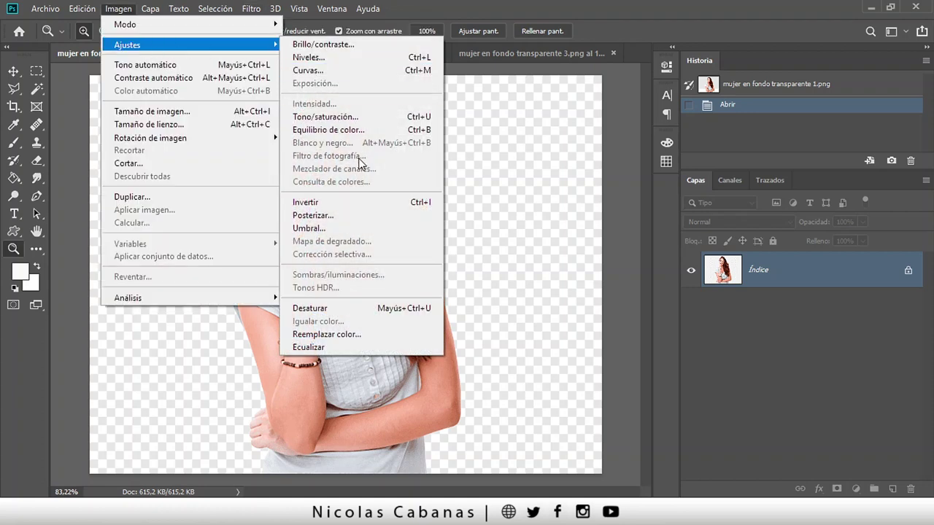
key("Escape")
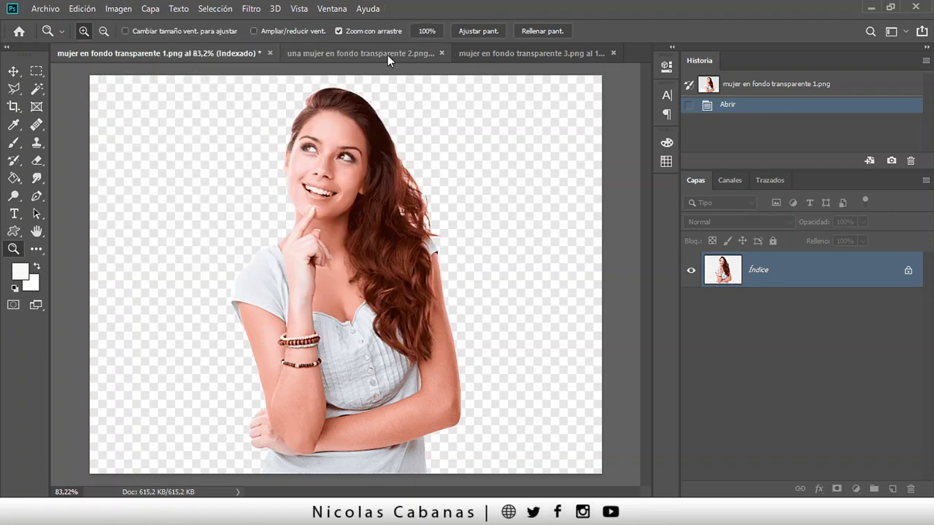
Check the filters offered for una mujer en fondo transparente 2.png and for mujer en fondo transparente 3.png.
left_click(388, 54)
left_click(249, 9)
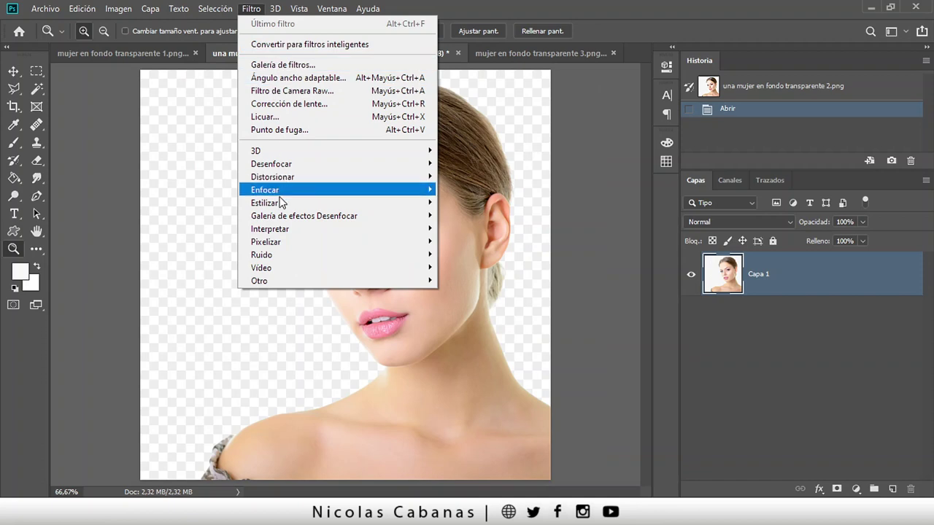
left_click(543, 54)
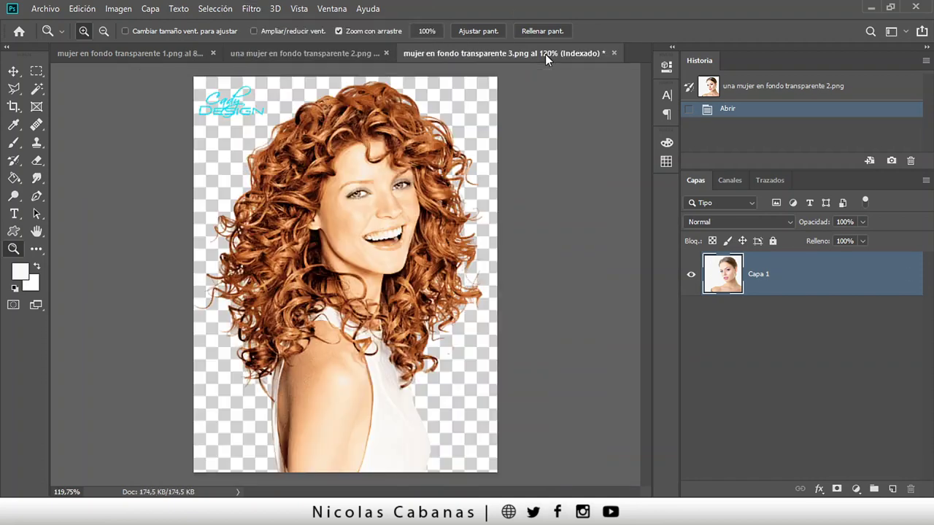
left_click(251, 8)
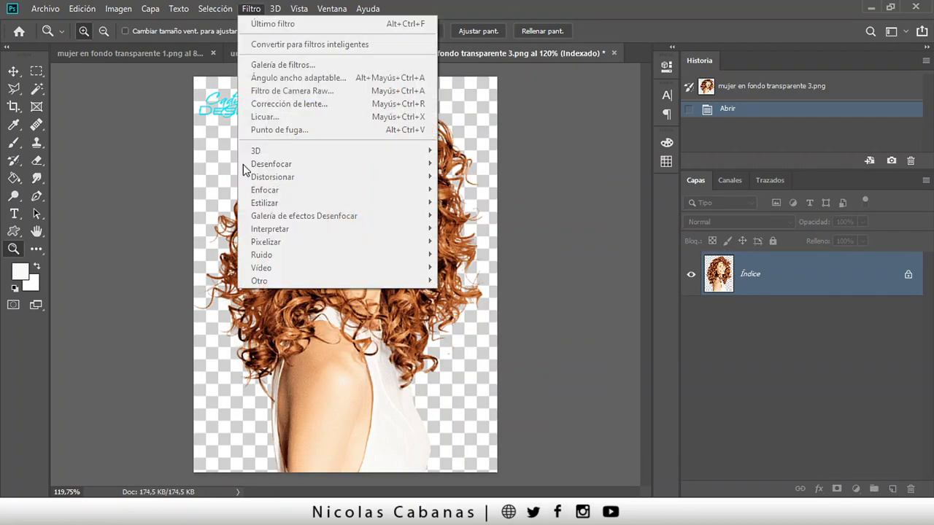
left_click(612, 20)
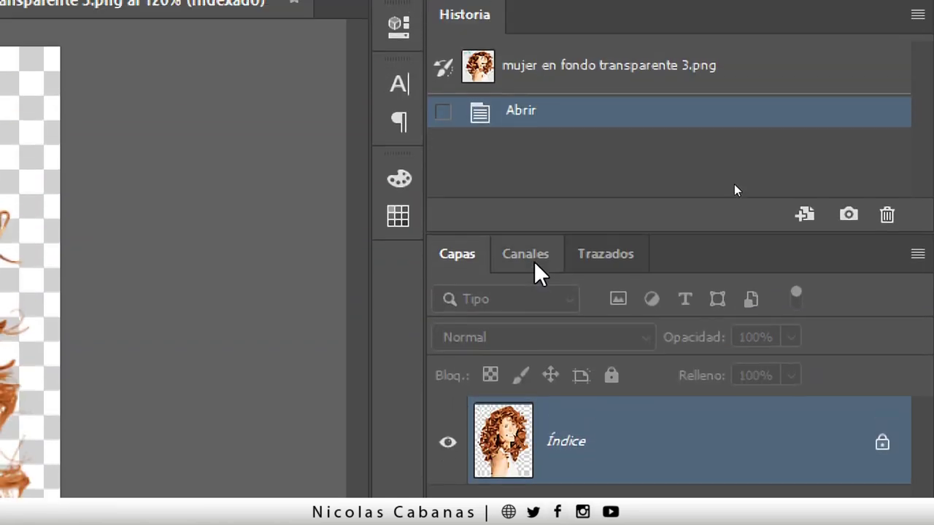
Check the channels of mujer en fondo transparente 3.png and compare its colour mode with that of una mujer en fondo transparente 2.png.
left_click(535, 48)
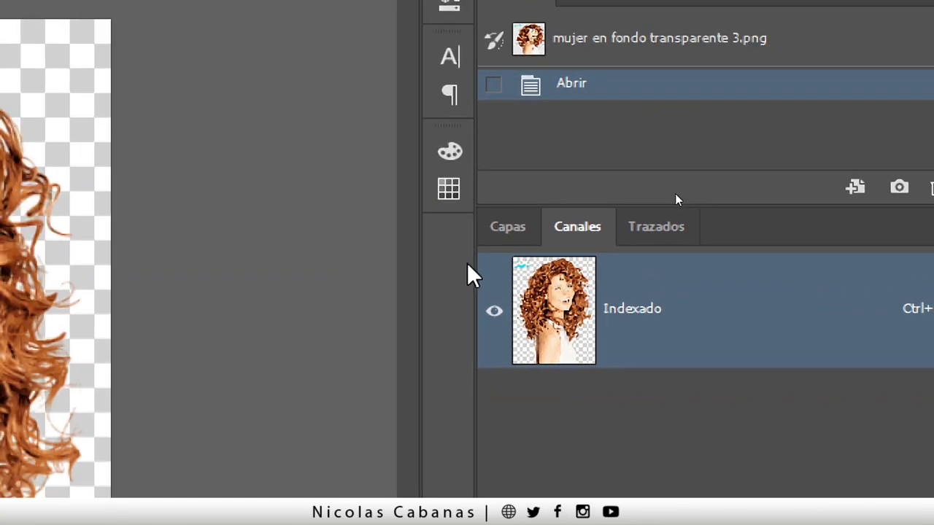
left_click(468, 263)
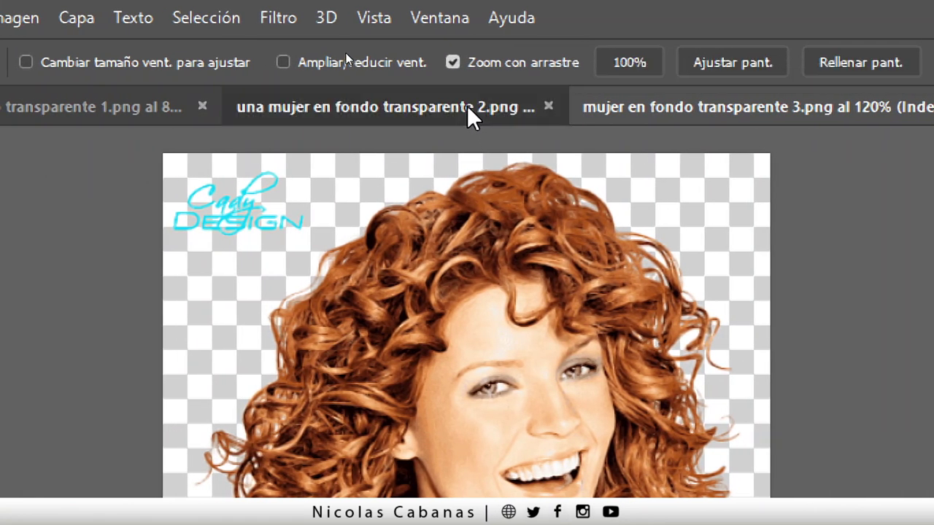
left_click(468, 108)
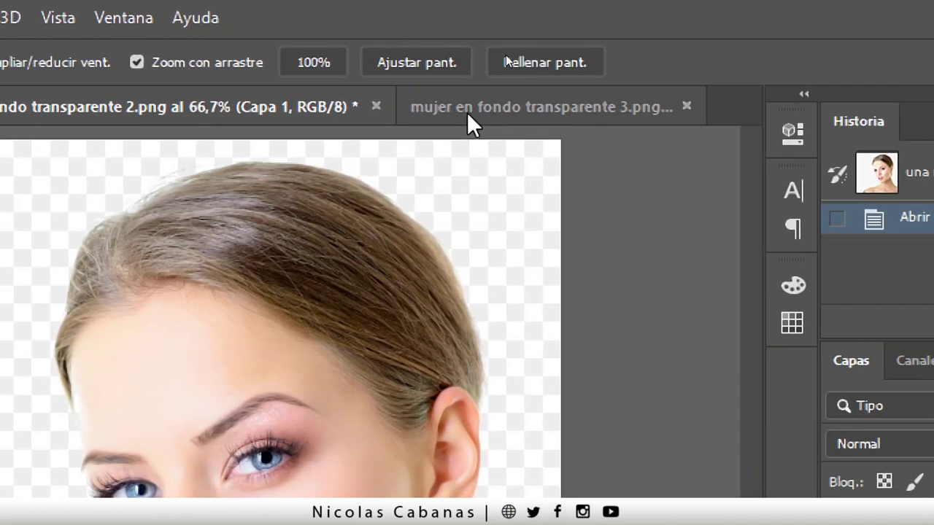
left_click(619, 108)
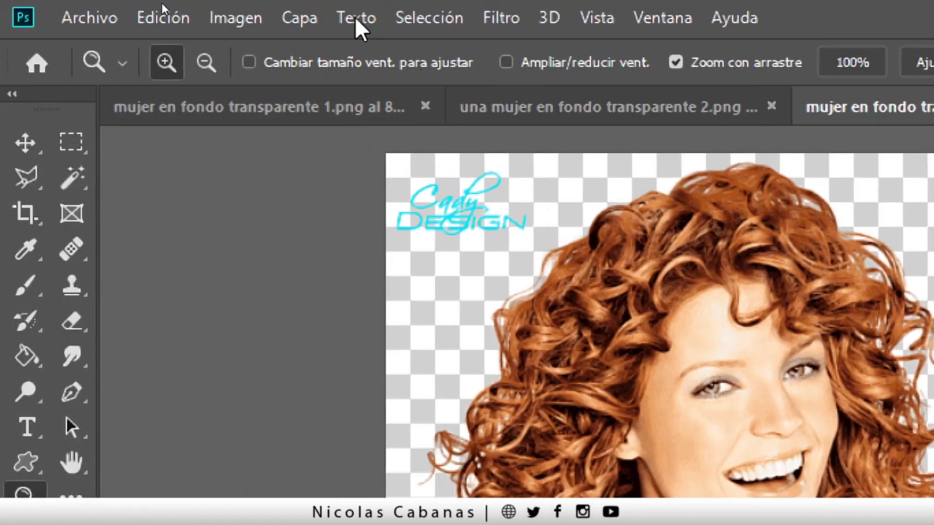
Convert mujer en fondo transparente 3.png to RGB colour and check its channels.
left_click(219, 20)
mouse_move(231, 49)
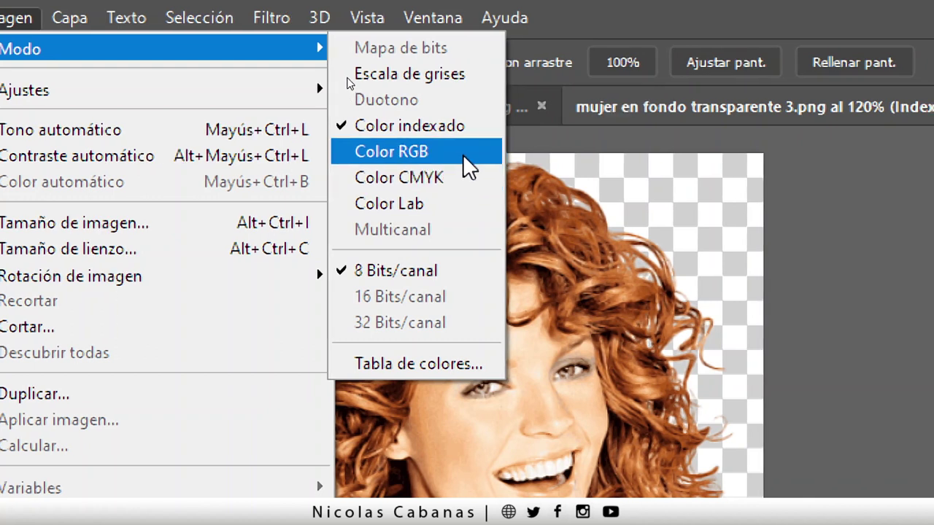
left_click(467, 152)
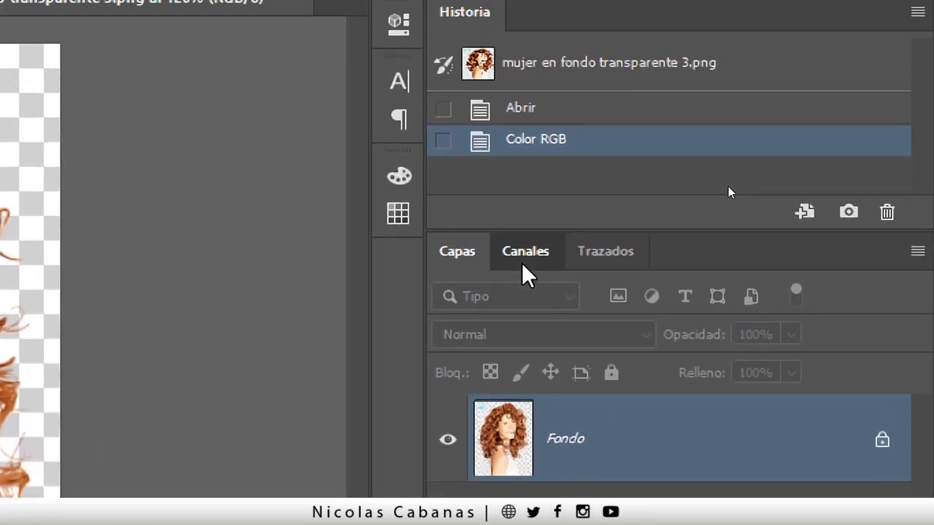
left_click(522, 263)
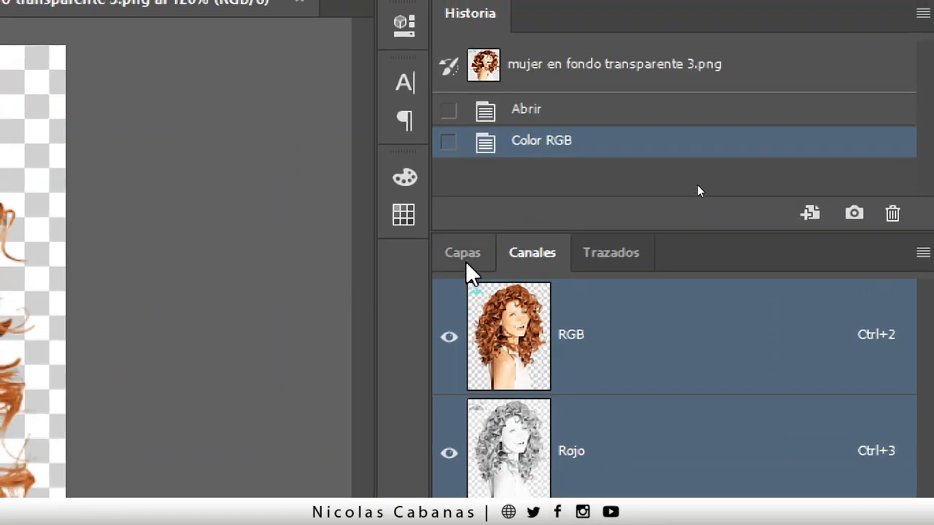
left_click(466, 261)
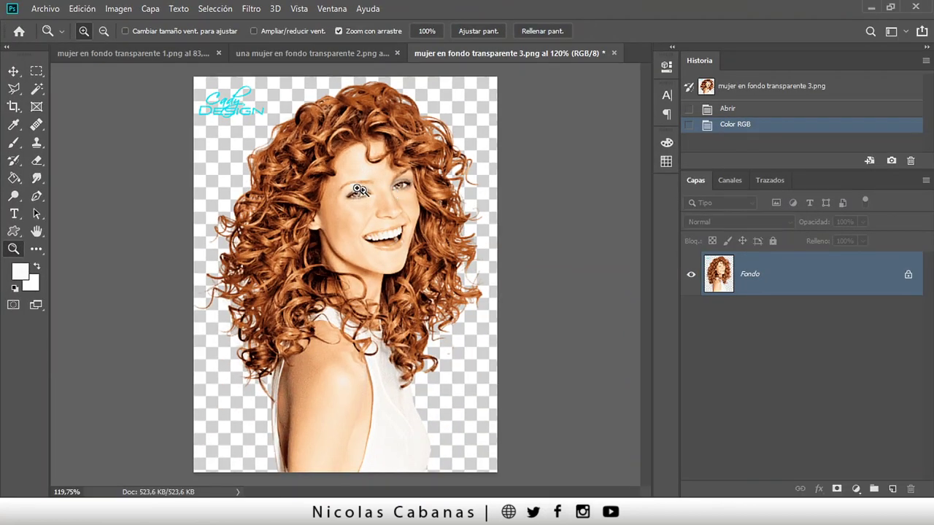
Check the colour mode of mujer en fondo transparente 1.png and look over the Magic Wand and marquee selection tools.
left_click(186, 55)
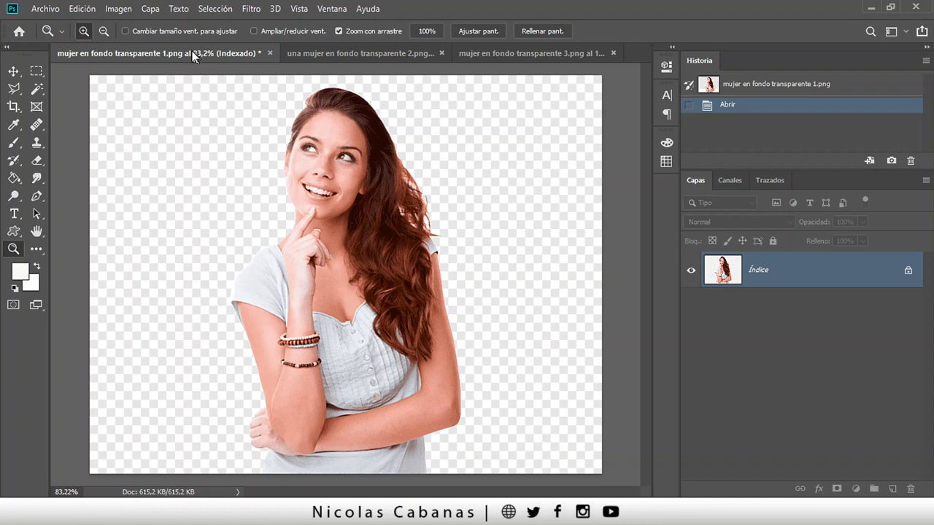
left_click(121, 12)
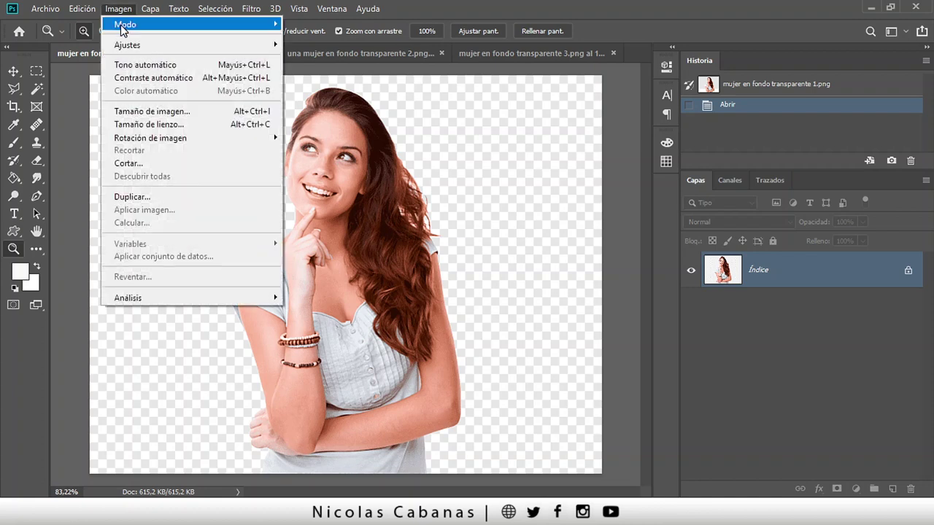
mouse_move(121, 26)
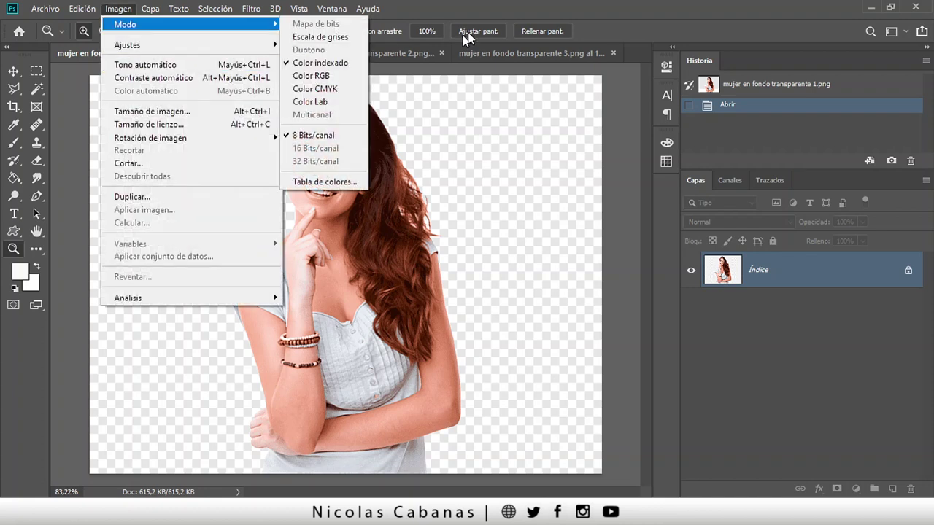
left_click(573, 10)
left_click(38, 89)
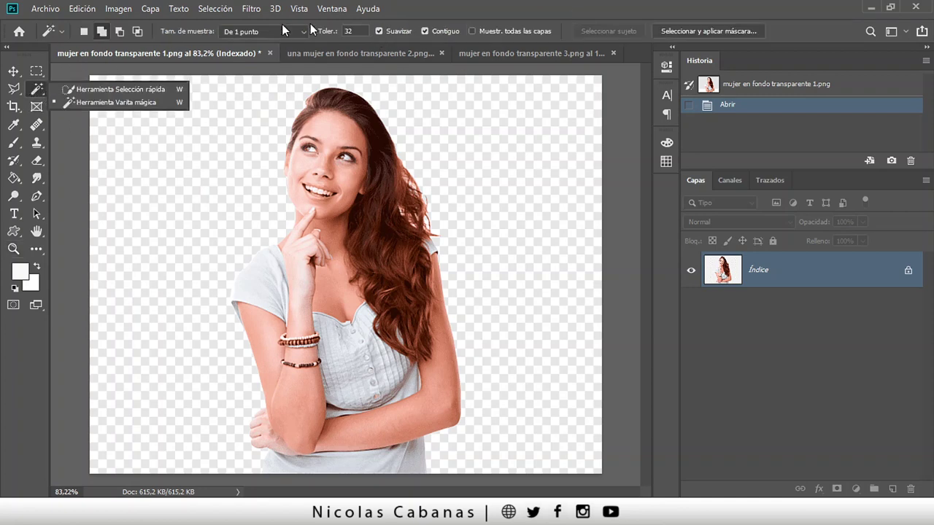
left_click(36, 71)
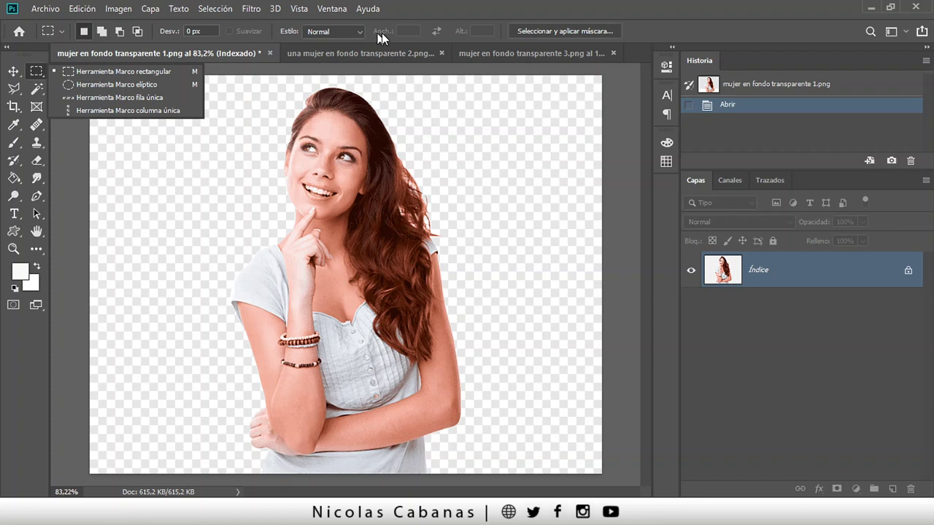
left_click(36, 88)
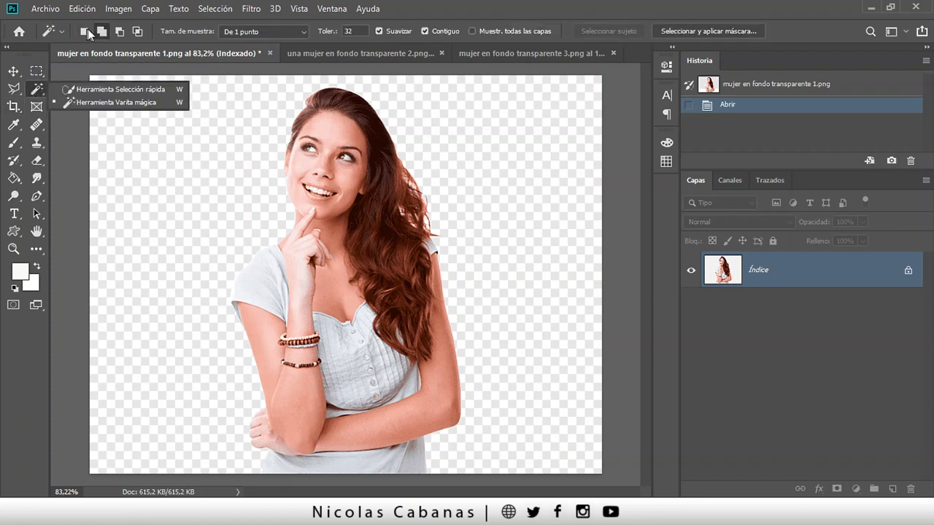
Convert mujer en fondo transparente 1.png to RGB colour.
left_click(118, 9)
mouse_move(132, 28)
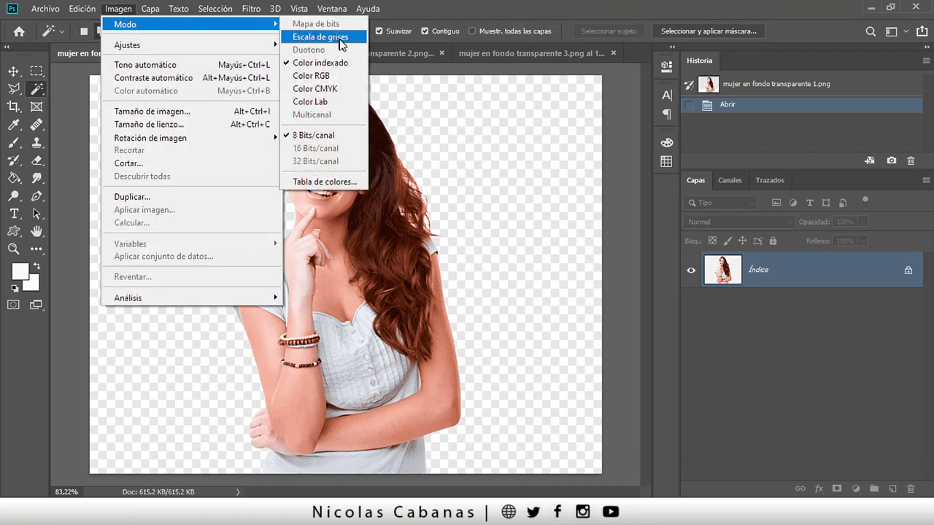
left_click(344, 73)
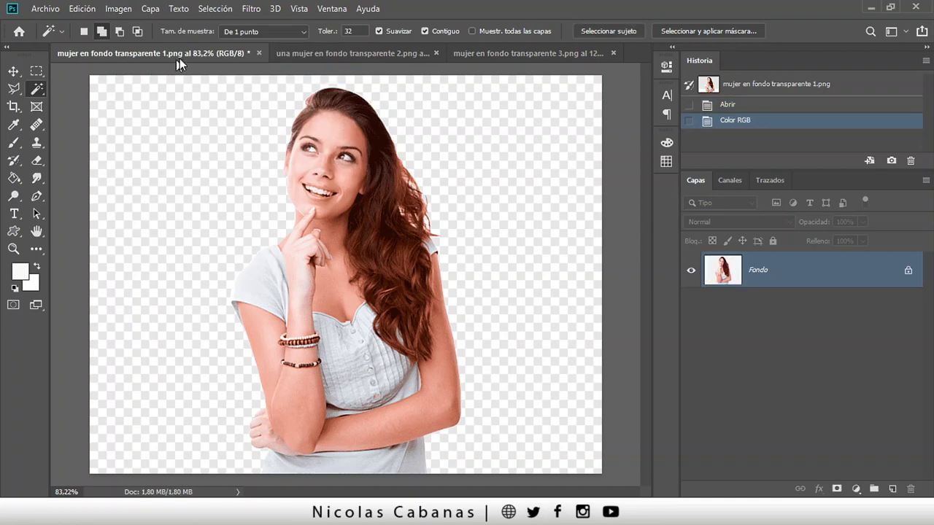
Compare the three open pictures of women, ending on una mujer en fondo transparente 2.png.
left_click(503, 50)
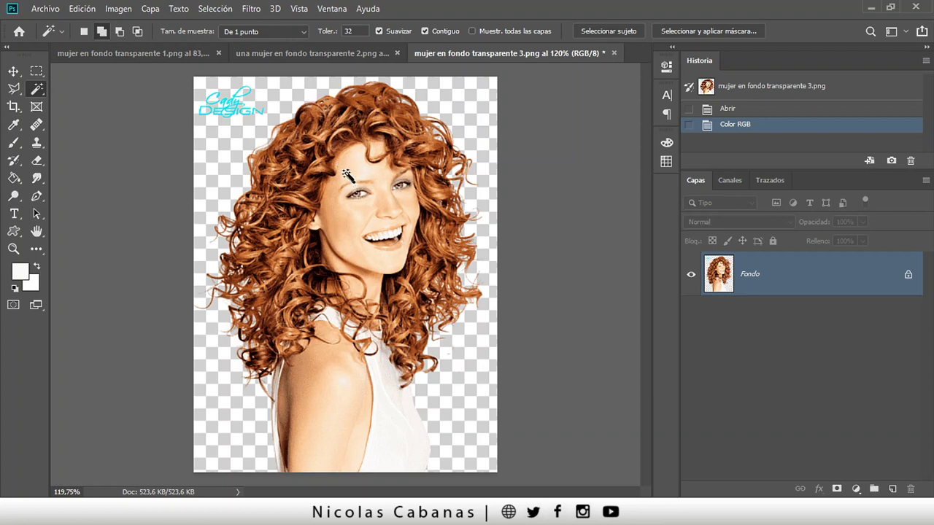
left_click(326, 53)
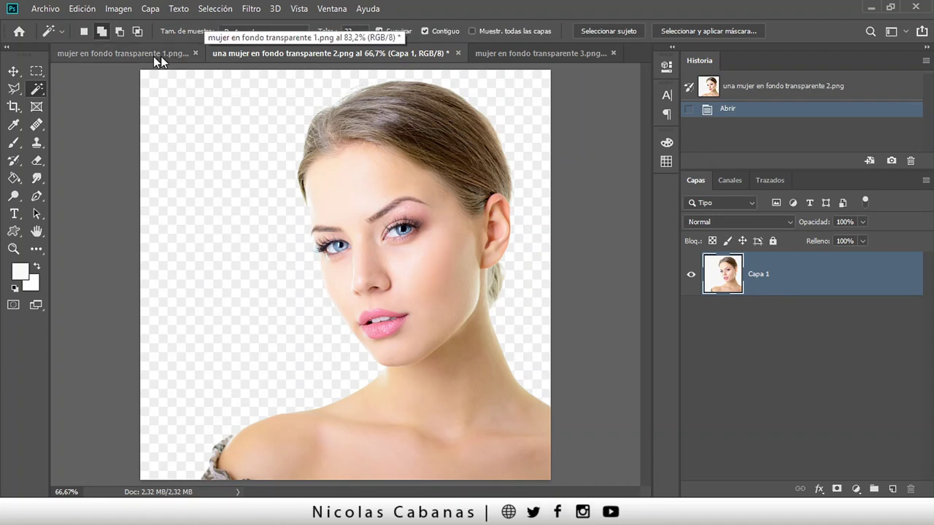
left_click(128, 53)
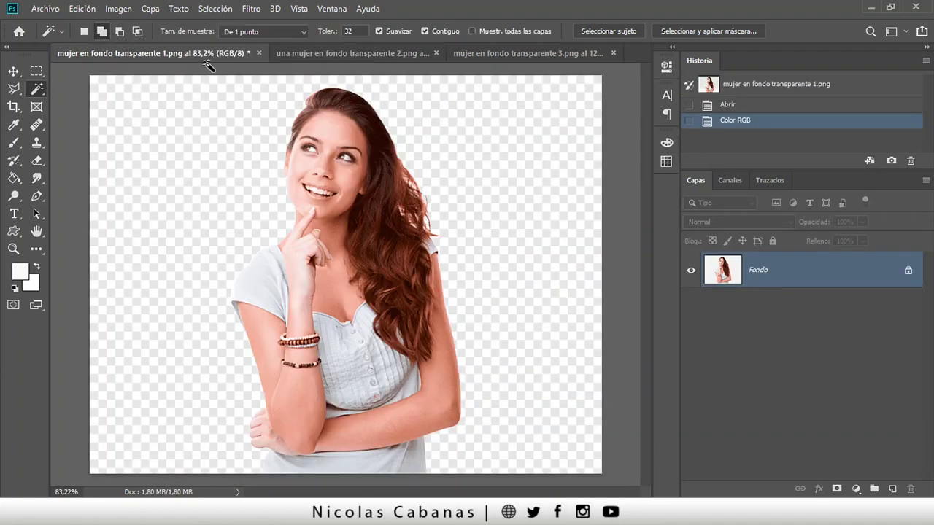
left_click(320, 54)
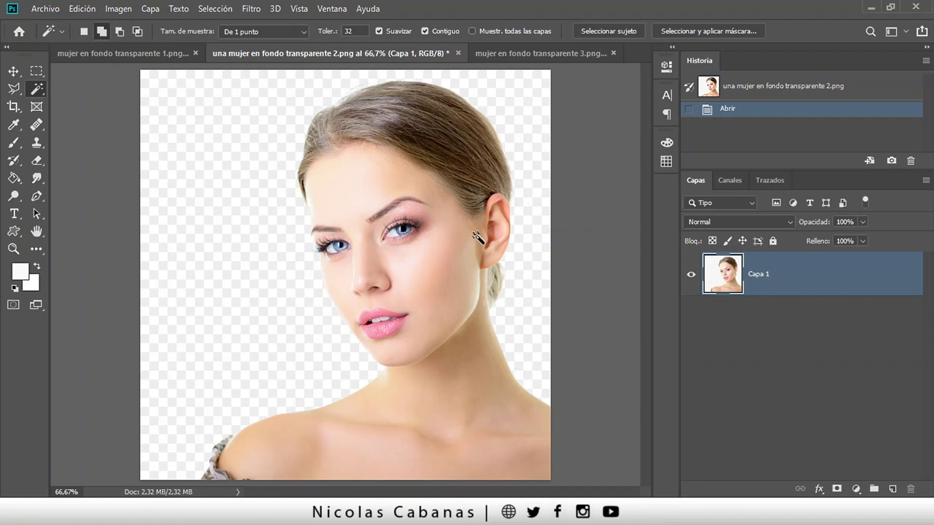
Examine the edges of the shoulder, neck, chin and cheek against the checkered background in una mujer en fondo transparente 2.png.
key("z")
left_click_drag(457, 248, 431, 265)
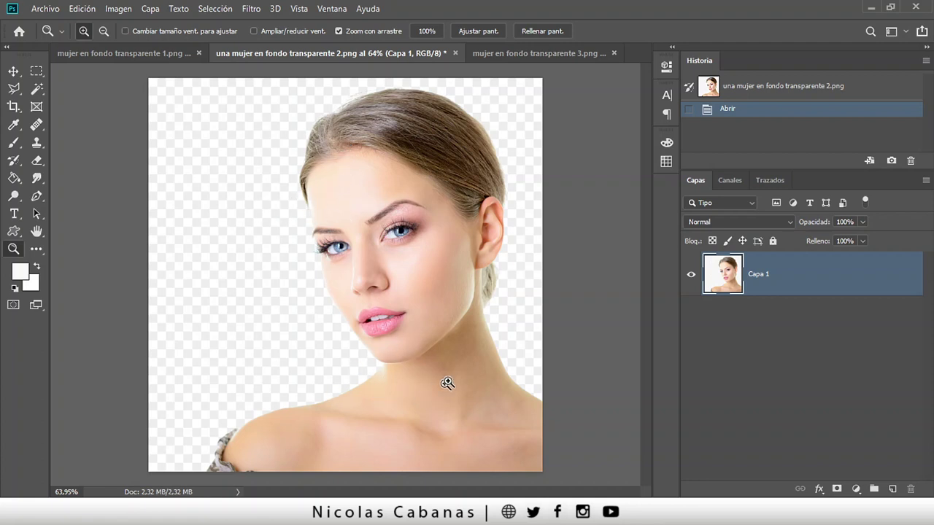
left_click_drag(361, 423, 438, 416)
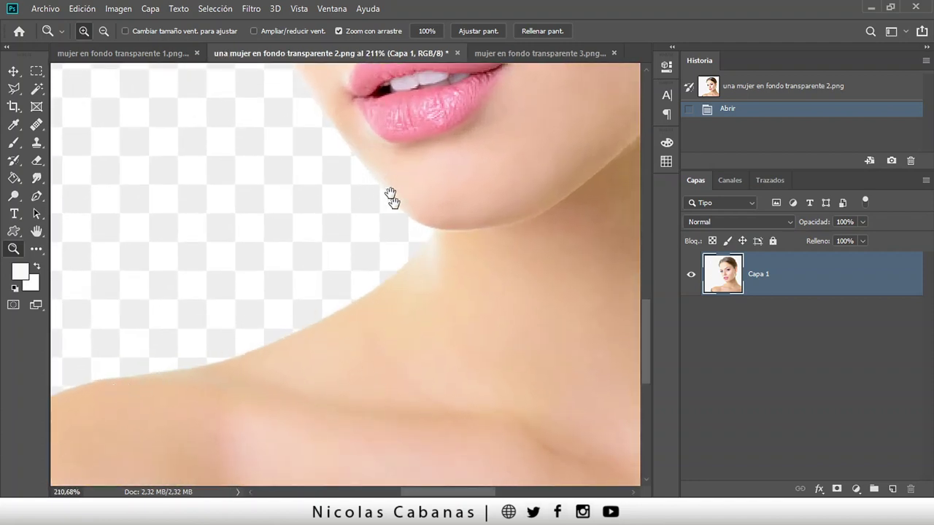
scroll(408, 292, "up", 4)
left_click_drag(357, 199, 328, 203)
scroll(360, 229, "up", 5)
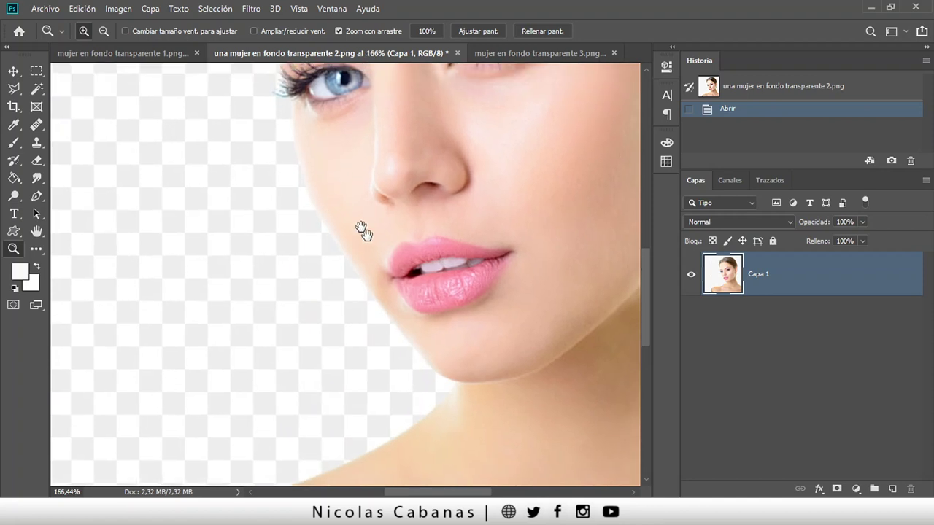
scroll(367, 246, "up", 2)
scroll(367, 247, "down", 5)
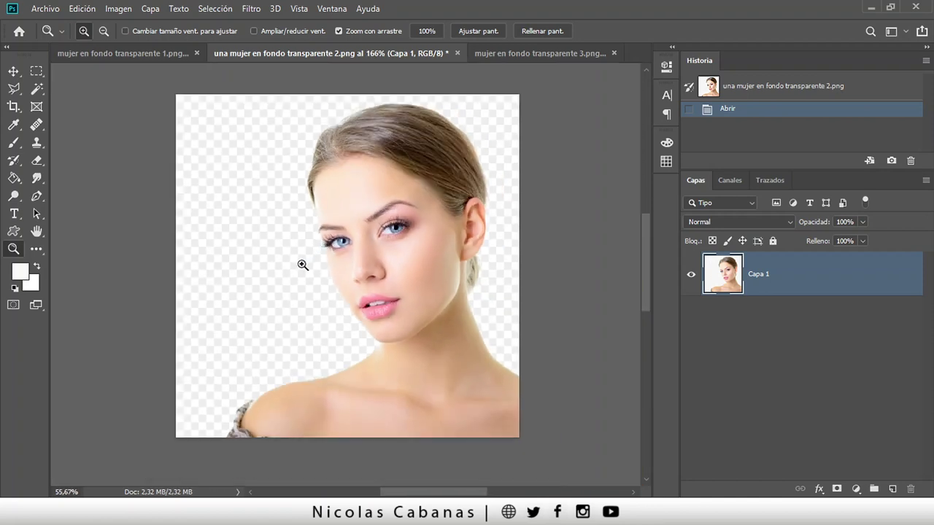
Examine the woman's hairline and forehead edge up close, and the blurred edge where her chin meets the neck.
scroll(303, 265, "up", 8)
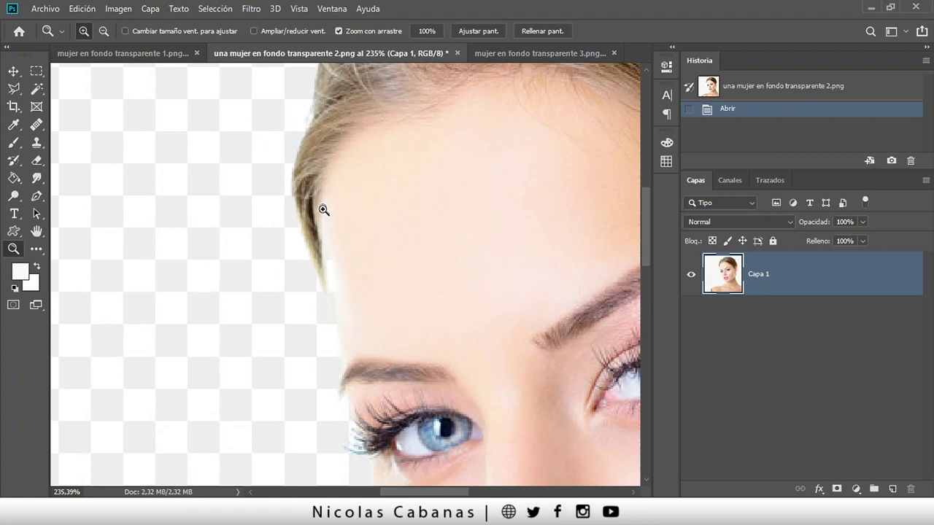
scroll(407, 378, "down", 8)
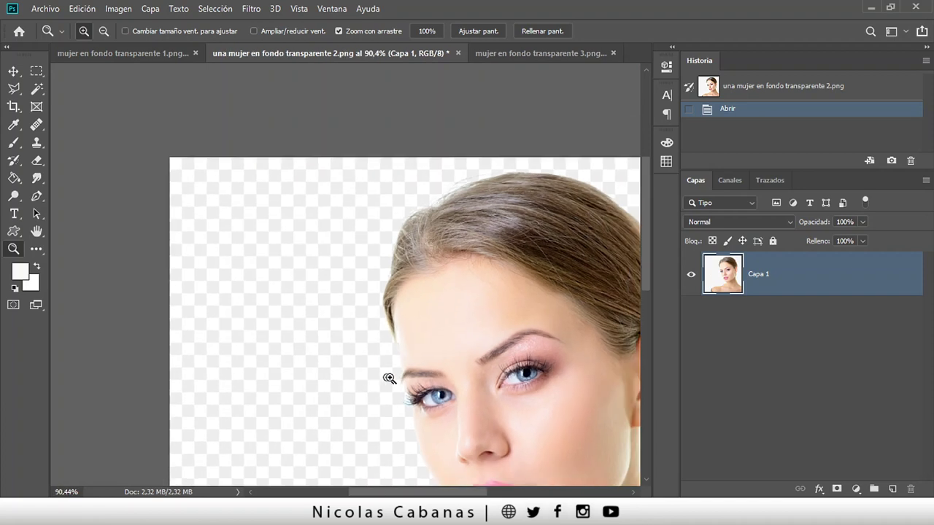
left_click_drag(388, 377, 269, 293)
scroll(302, 299, "down", 3)
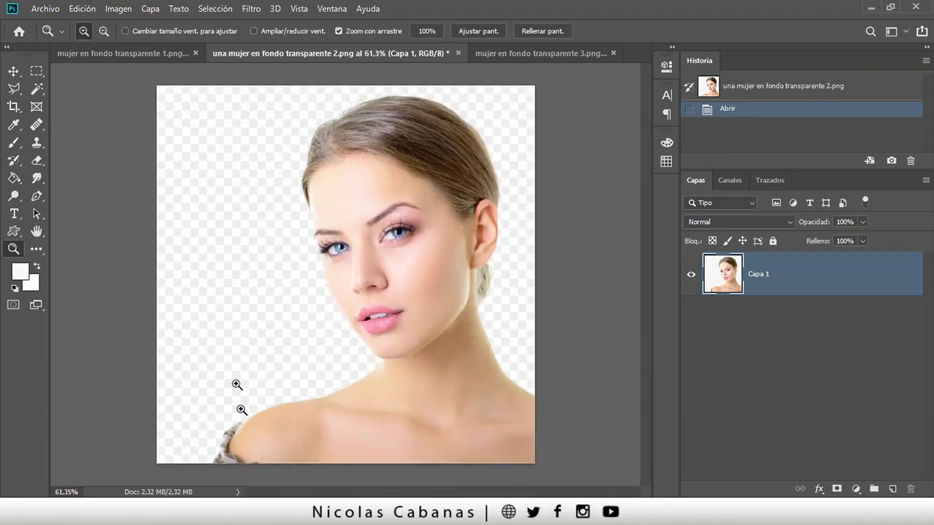
left_click_drag(383, 381, 509, 382)
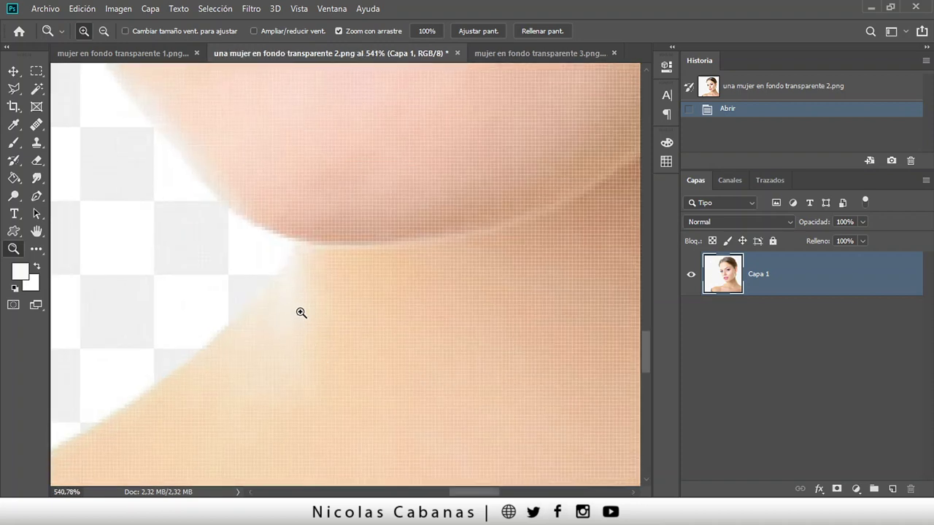
left_click_drag(304, 313, 156, 382)
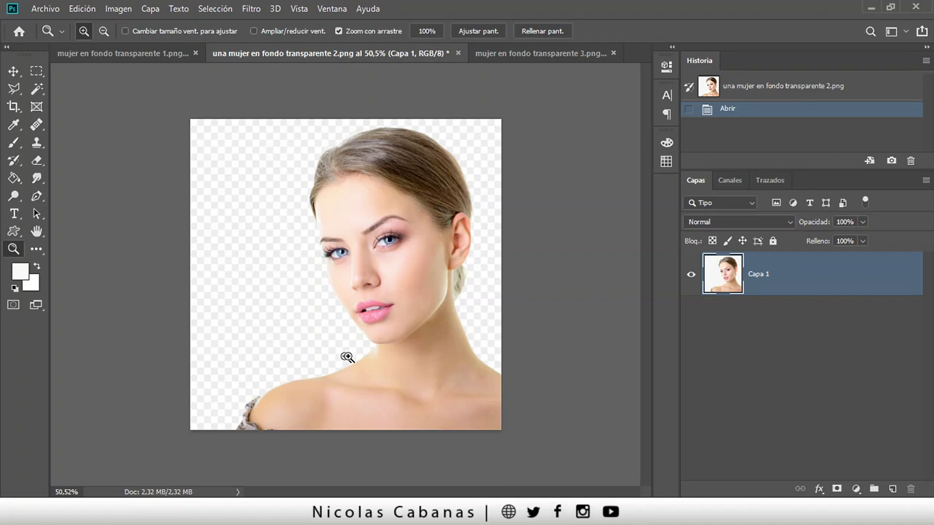
left_click_drag(347, 357, 371, 358)
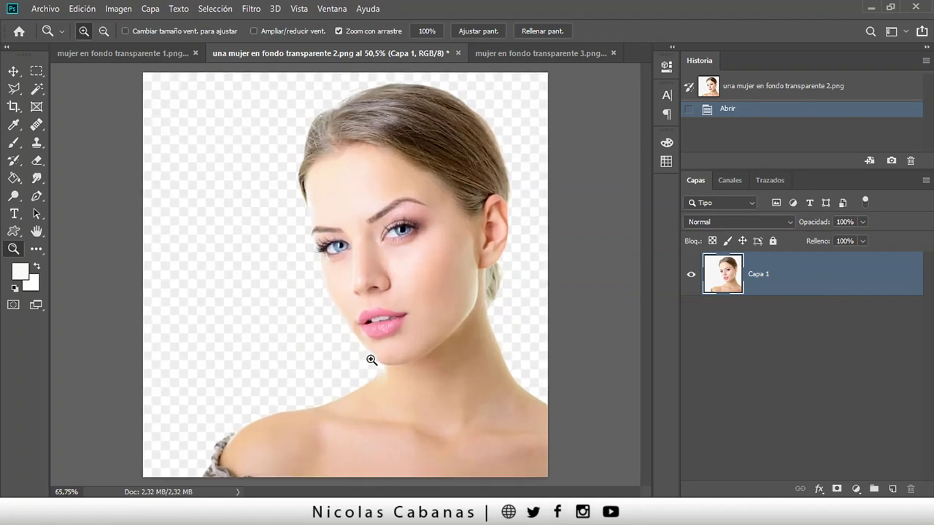
Trace a rough closed path with the Pen tool along the woman's shoulder and neck, across her face and back below.
left_click(38, 197)
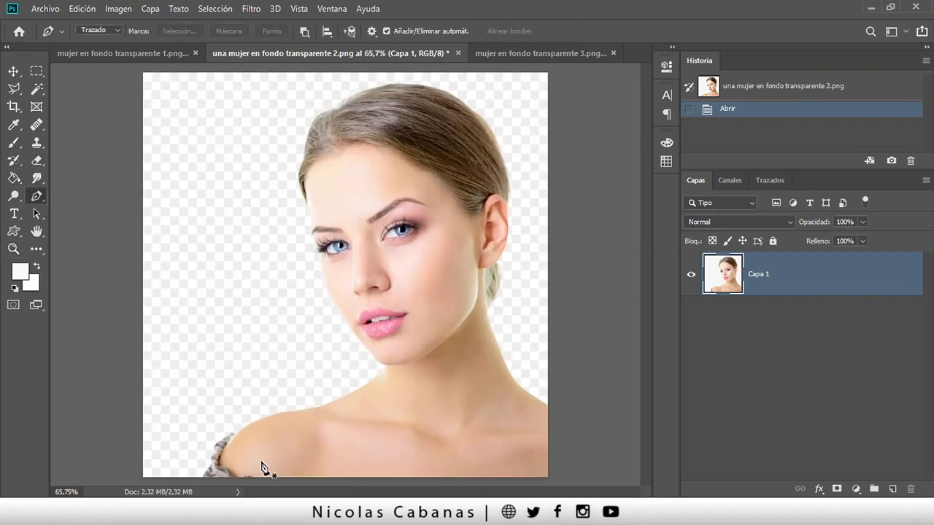
left_click(187, 474)
left_click(217, 443)
left_click(283, 422)
left_click(314, 406)
left_click(342, 398)
left_click(354, 392)
left_click(375, 367)
left_click(345, 334)
left_click(375, 236)
left_click(495, 233)
left_click(568, 361)
left_click(413, 477)
left_click(193, 466)
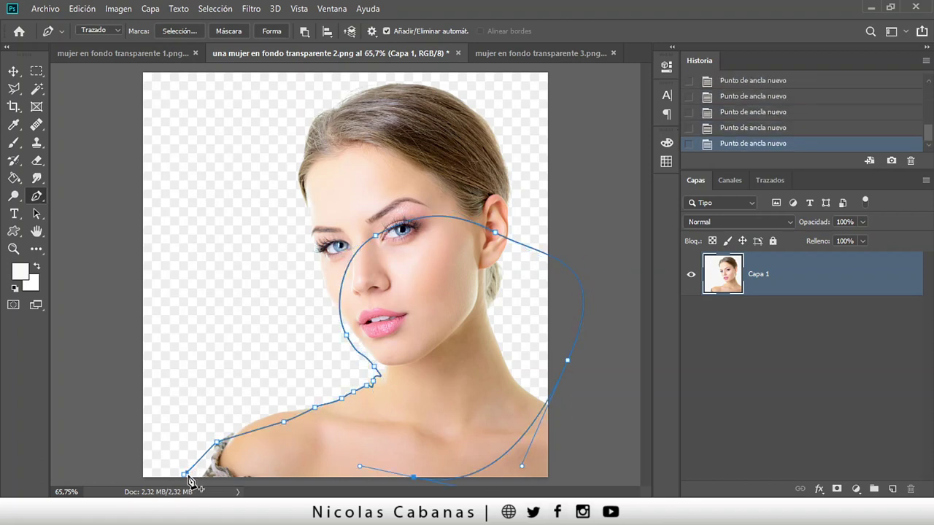
left_click(185, 476)
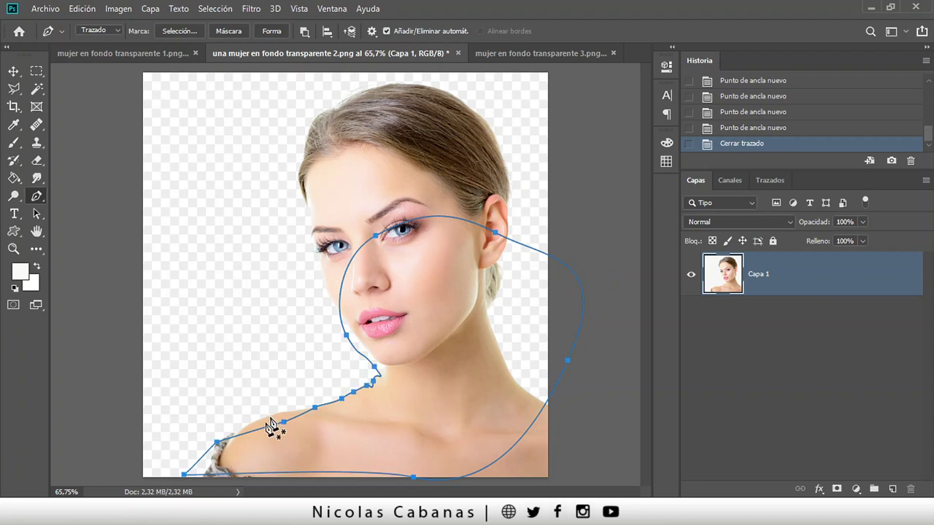
Make a new smoothed selection from the path with a feather radius of 0 pixels, and deselect it.
right_click(278, 433)
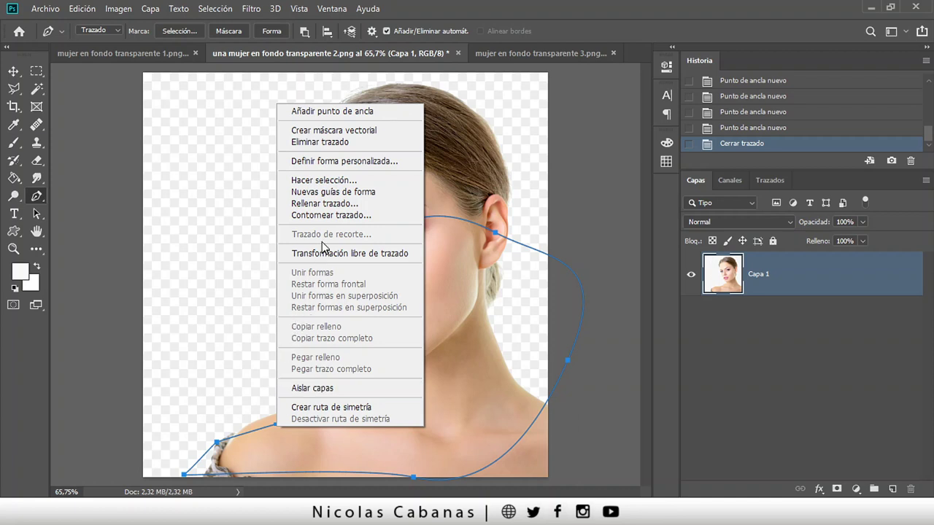
left_click(321, 180)
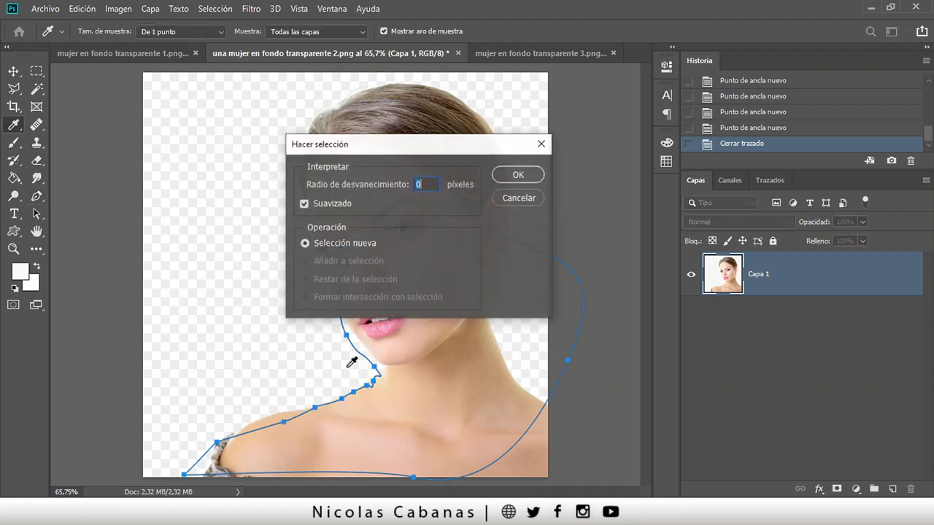
left_click(509, 178)
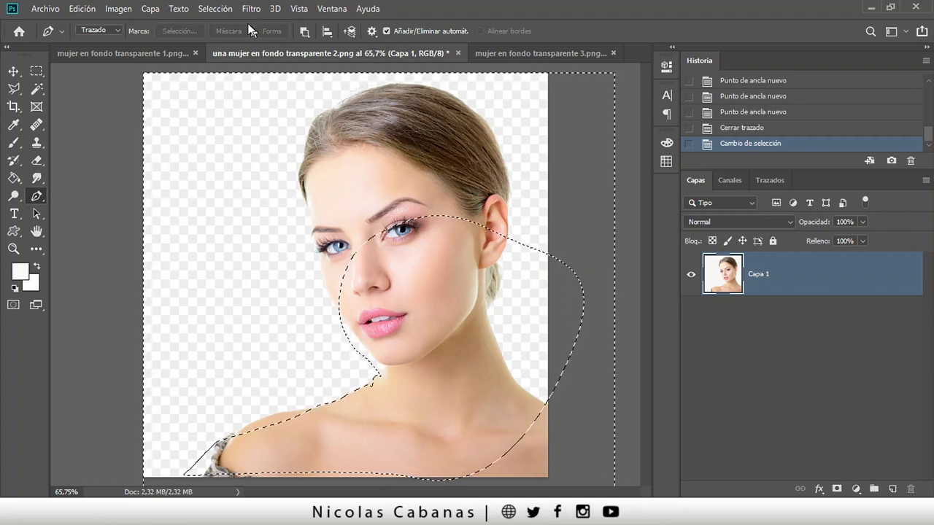
left_click(216, 8)
left_click(222, 38)
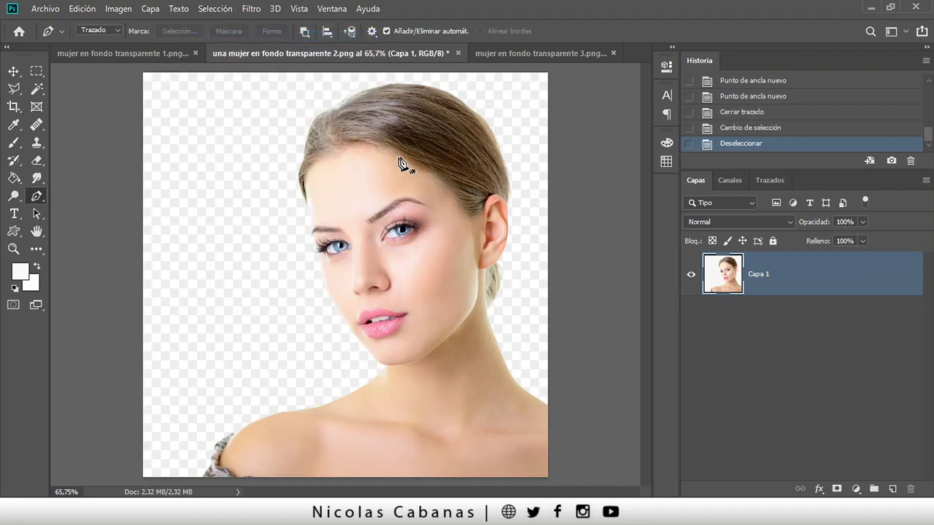
Build a selection of the woman with the Quick Selection tool over her hair, face, neck and shoulder, and deselect it.
mouse_move(36, 88)
left_mouse_down()
mouse_move(91, 99)
mouse_move(91, 89)
left_mouse_up()
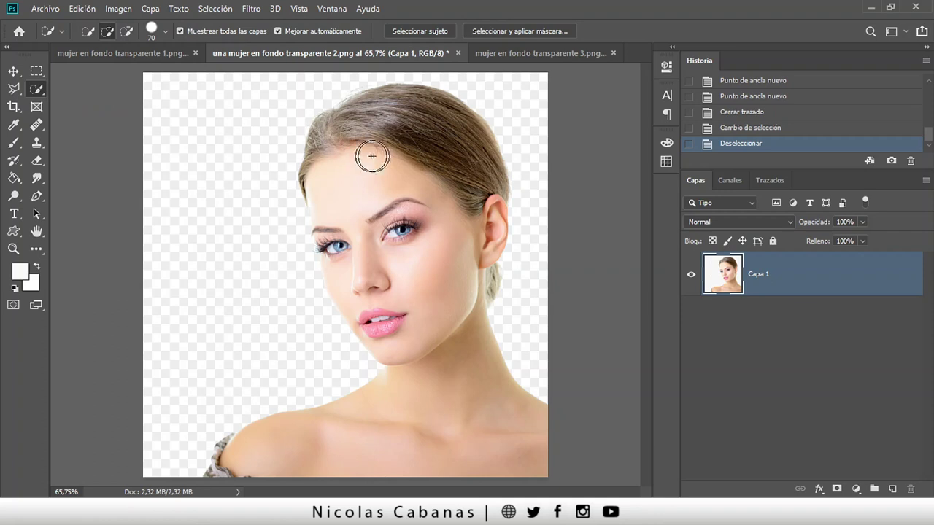
left_click(391, 121)
mouse_move(391, 159)
left_mouse_down()
mouse_move(400, 262)
mouse_move(457, 363)
mouse_move(477, 424)
mouse_move(436, 437)
mouse_move(316, 441)
left_mouse_up()
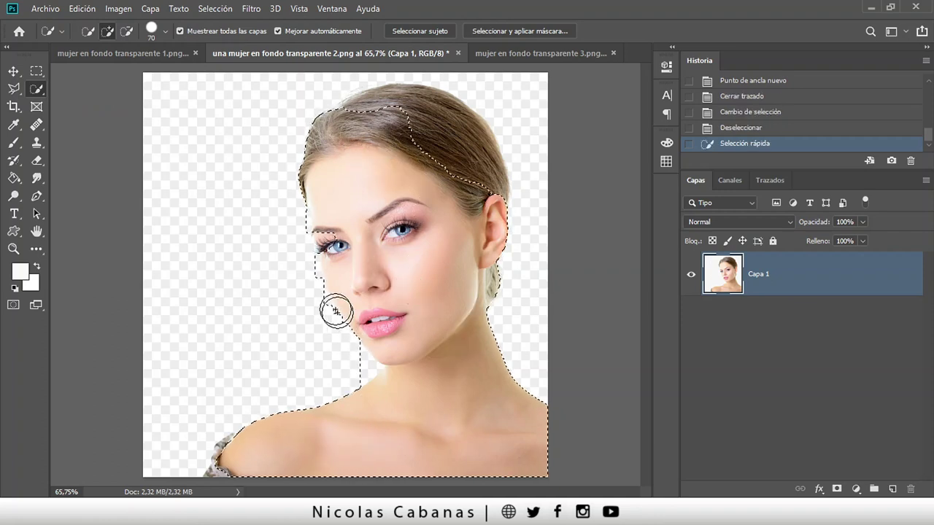
mouse_move(493, 259)
left_mouse_down()
mouse_move(479, 160)
mouse_move(365, 103)
left_mouse_up()
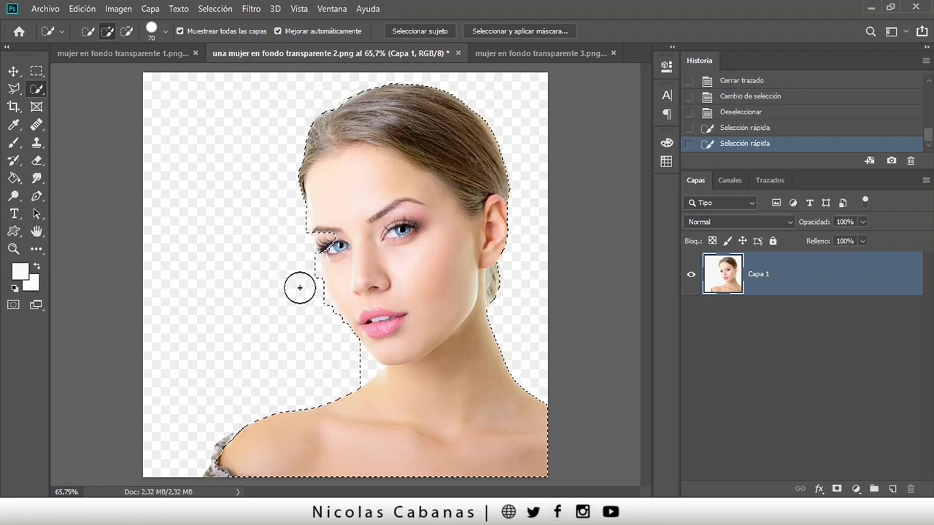
left_click_drag(305, 271, 350, 358)
left_click(215, 9)
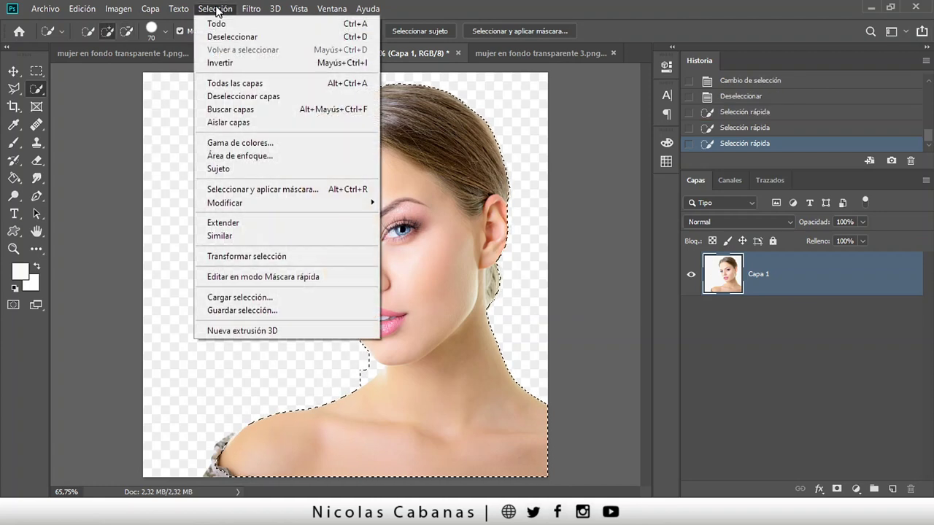
left_click(222, 35)
Try selecting the woman's skin with the Magic Wand at tolerance 32, sampling several spots, and deselect it.
right_click(33, 91)
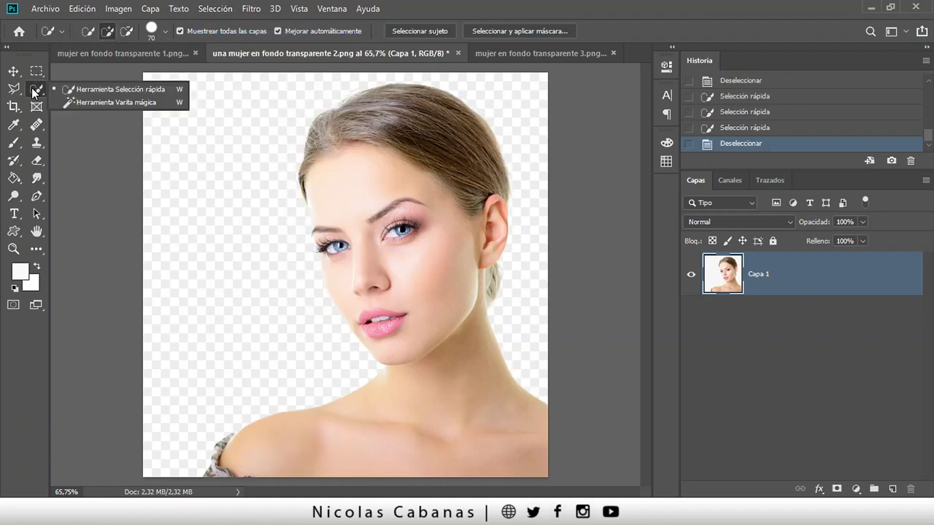
left_click(150, 102)
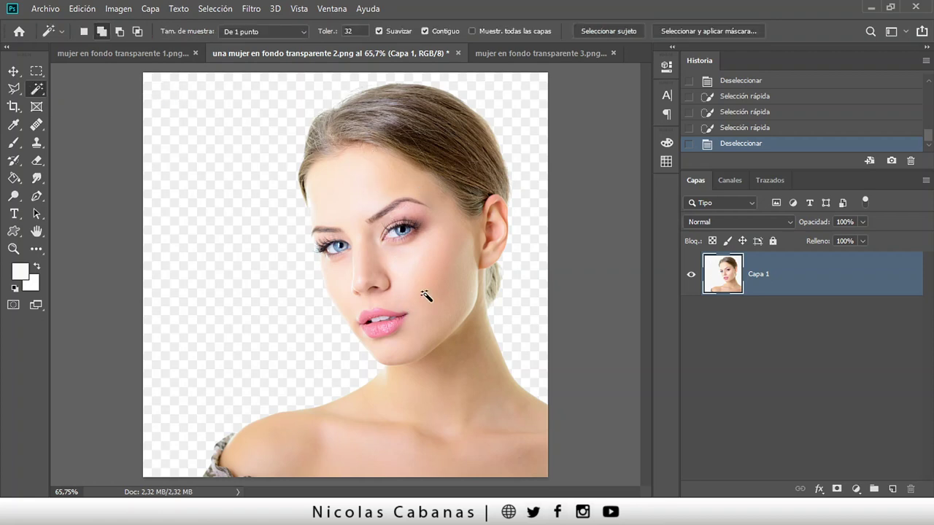
left_click(359, 175)
left_click(372, 238)
left_click(400, 264)
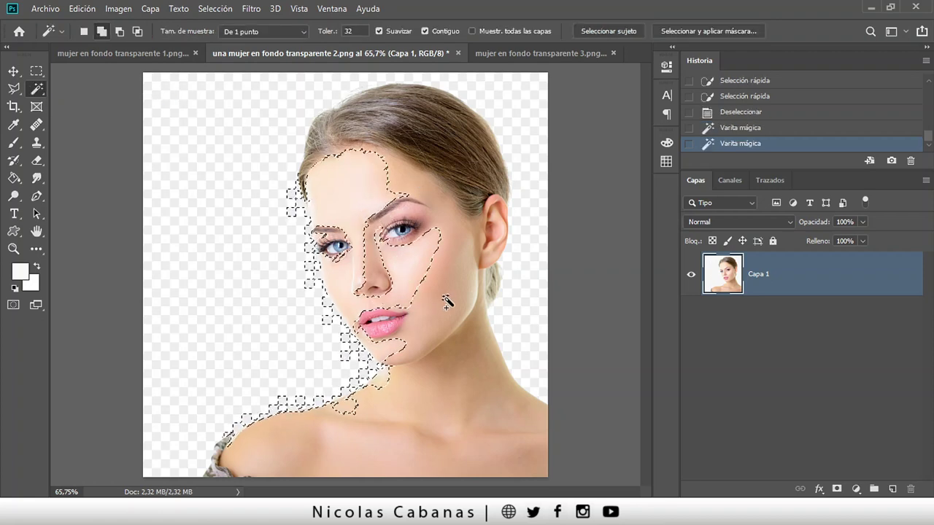
left_click(216, 9)
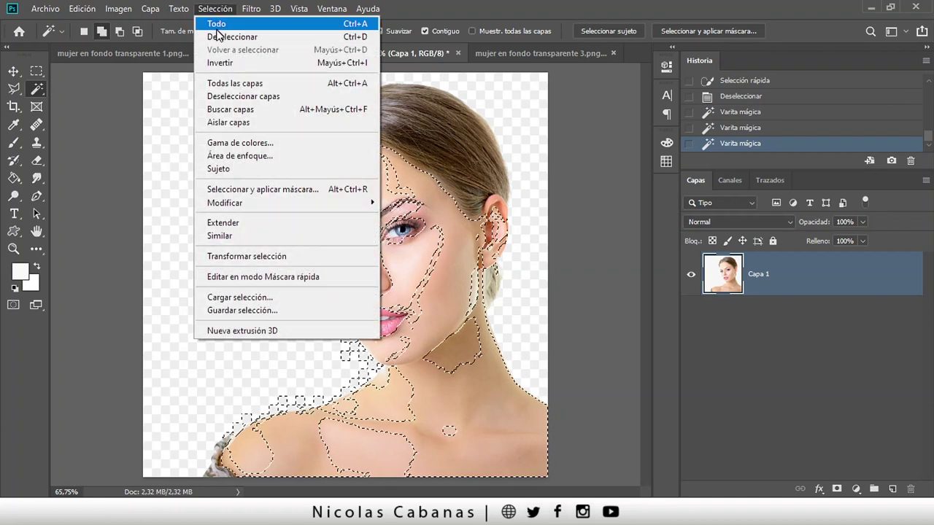
left_click(223, 36)
Select the woman automatically with the Select Subject command (Seleccionar sujeto).
right_click(37, 89)
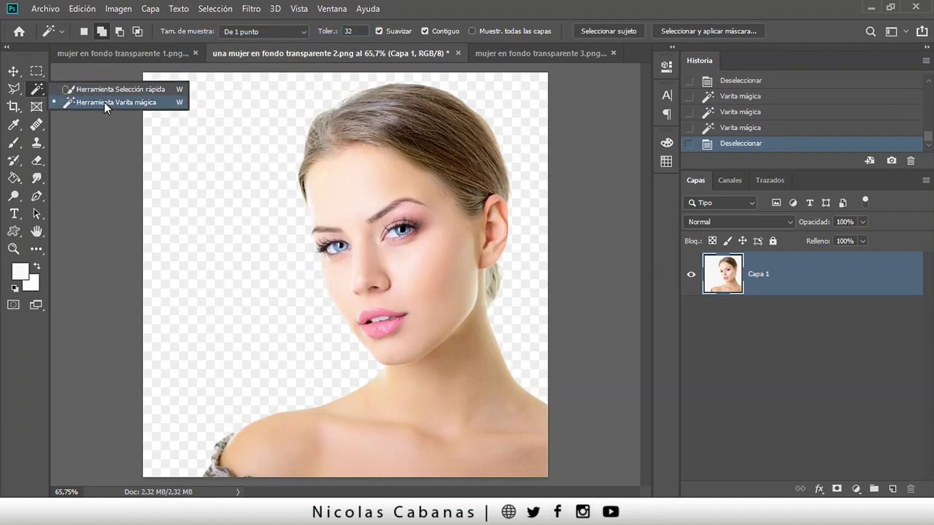
left_click(560, 15)
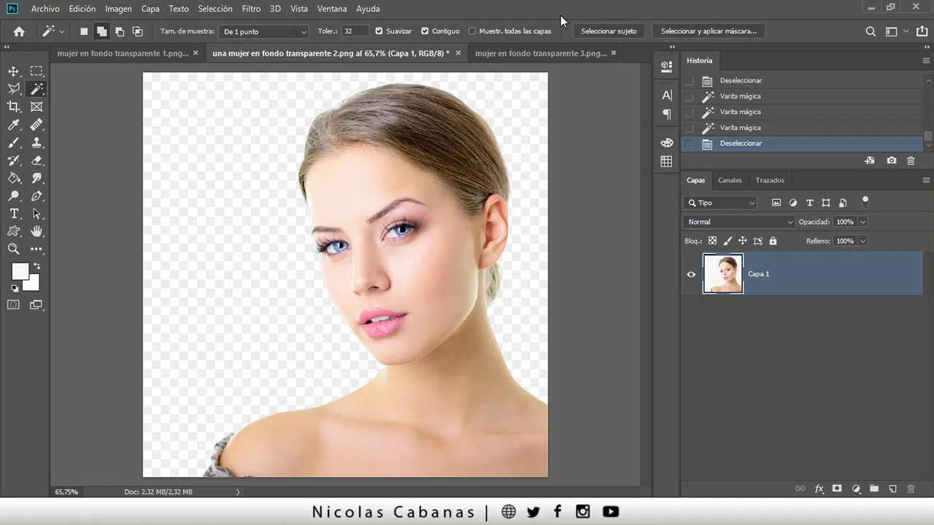
left_click(641, 31)
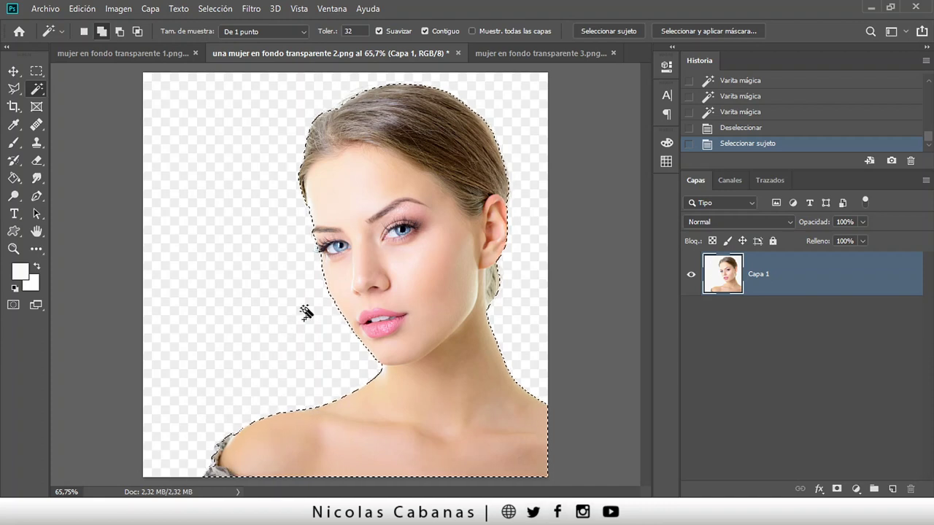
Examine the selection outline up close along the eyelashes, forehead, hair, neck, chin and shoulder.
key("z")
left_click_drag(310, 249, 376, 261)
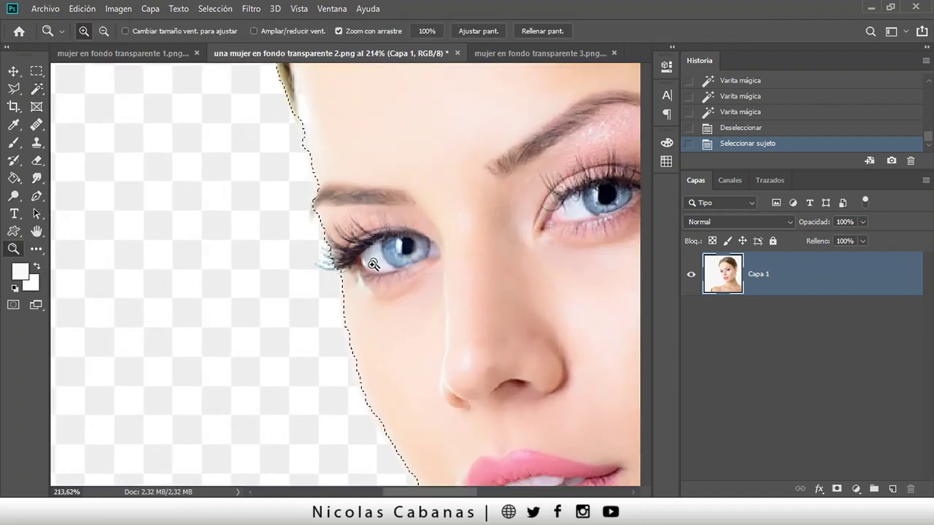
left_click_drag(362, 169, 402, 329)
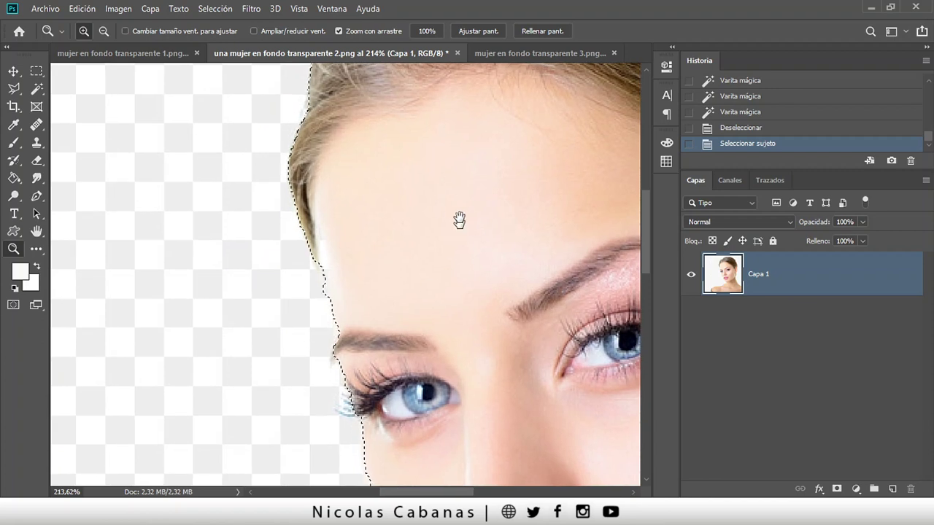
left_click_drag(459, 219, 363, 372)
left_click_drag(472, 137, 273, 271)
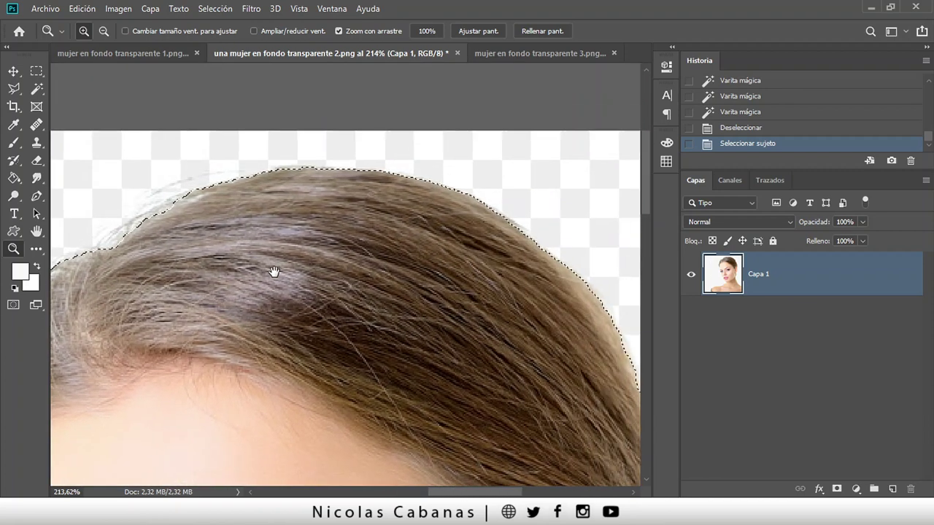
left_click_drag(477, 407, 379, 262)
left_click_drag(340, 357, 382, 255)
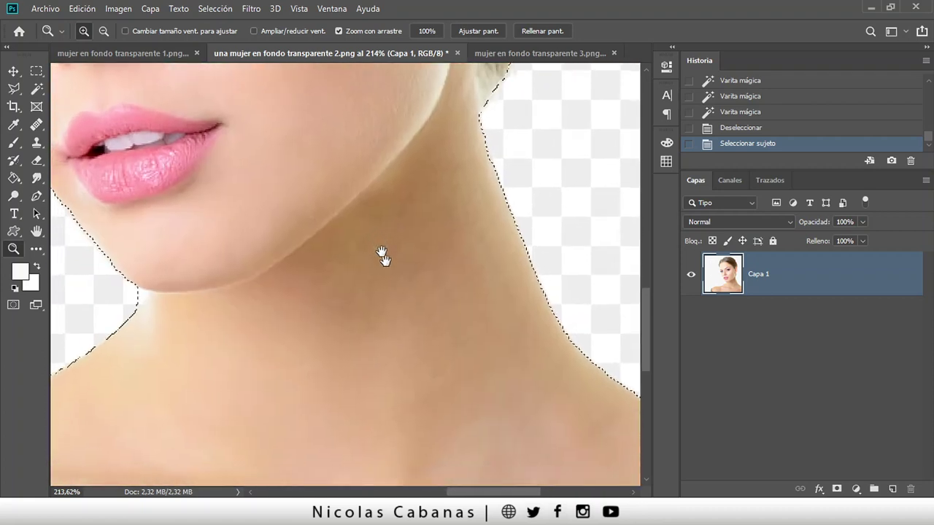
left_click_drag(521, 408, 471, 329)
left_click_drag(230, 398, 416, 338)
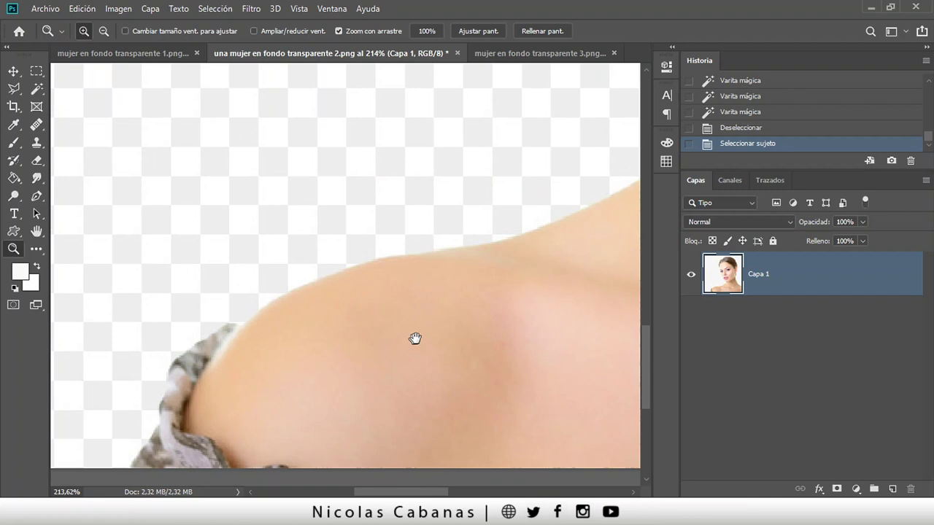
left_click_drag(445, 236, 371, 333)
left_click_drag(452, 322, 468, 359)
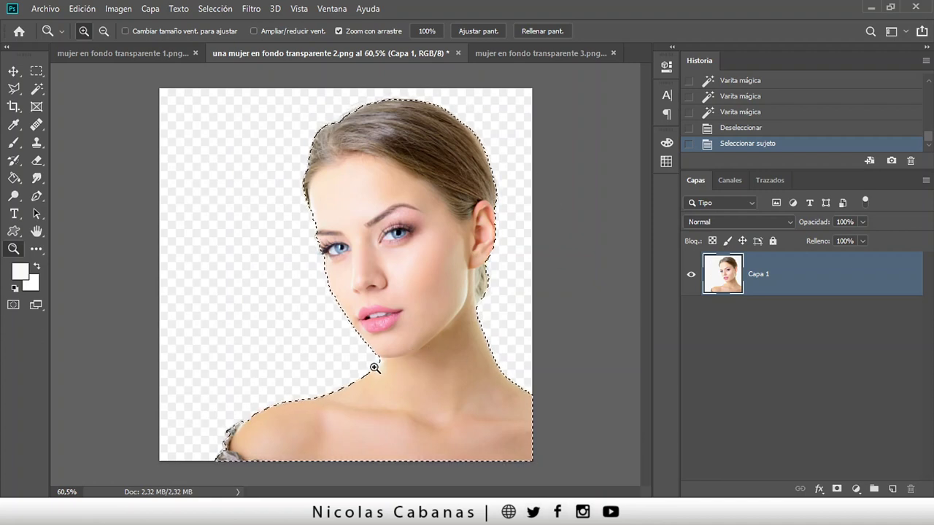
Show the selection as a red overlay in Quick Mask mode and invert the mask to cover the background.
left_click(13, 305)
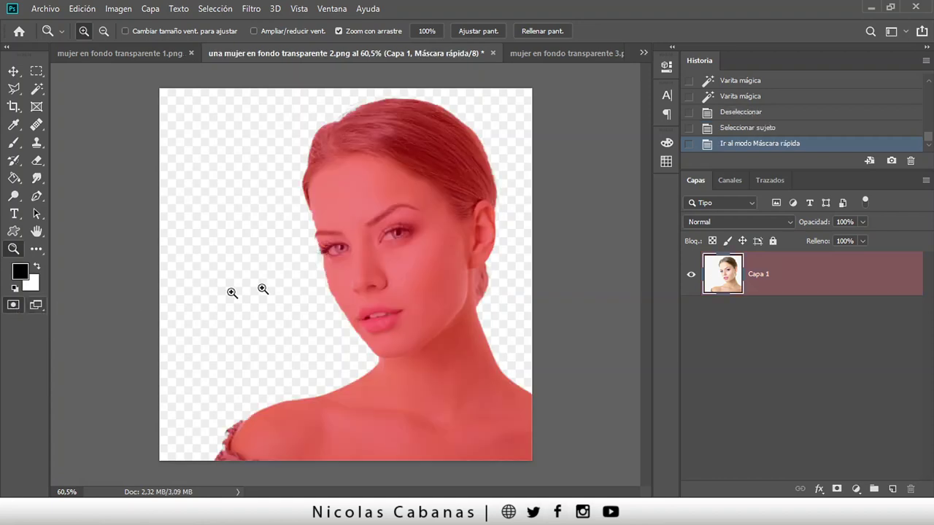
left_click_drag(338, 370, 379, 372)
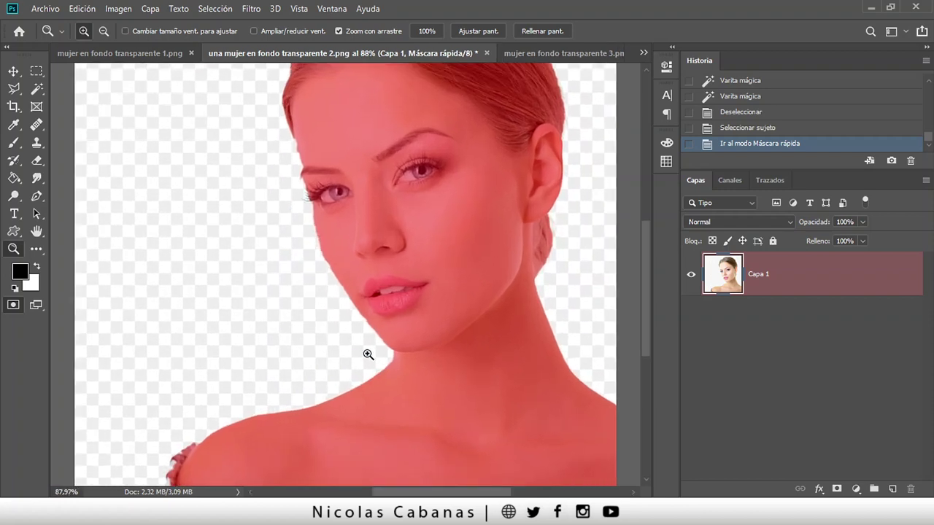
left_click_drag(297, 243, 175, 273)
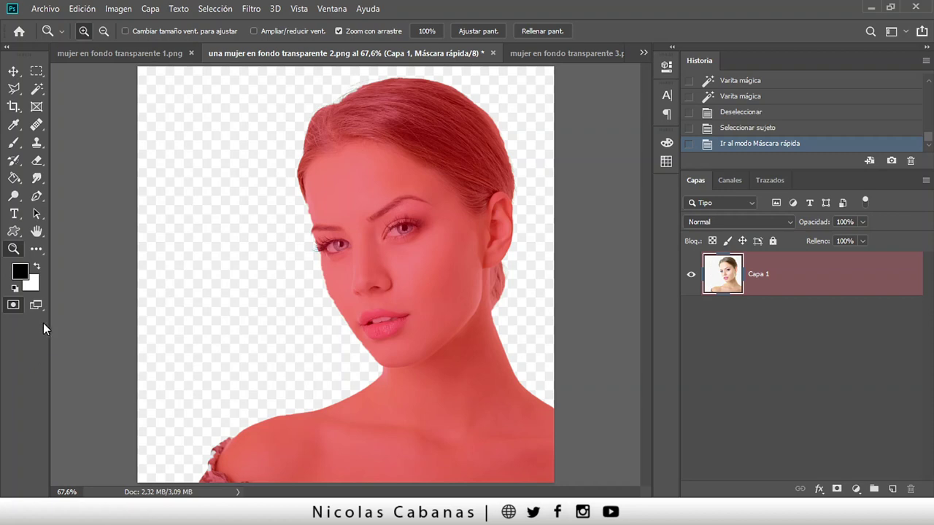
key("ctrl+i")
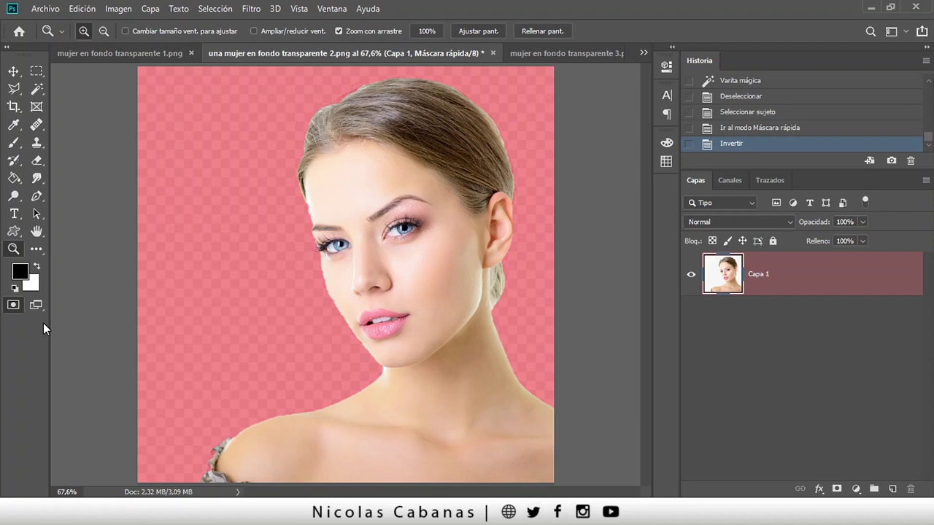
Leave Quick Mask mode and try both color indication options, confirming the mask options with Áreas seleccionadas.
double_click(11, 305)
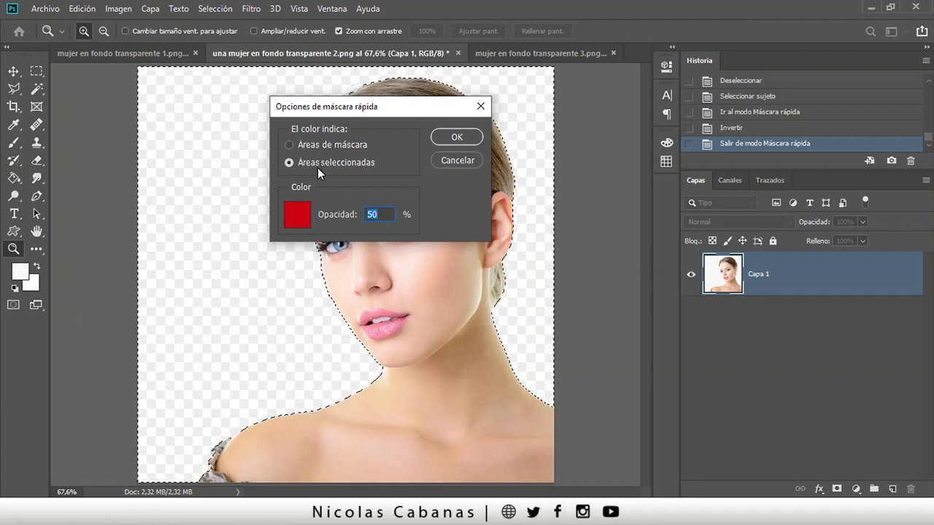
left_click(300, 148)
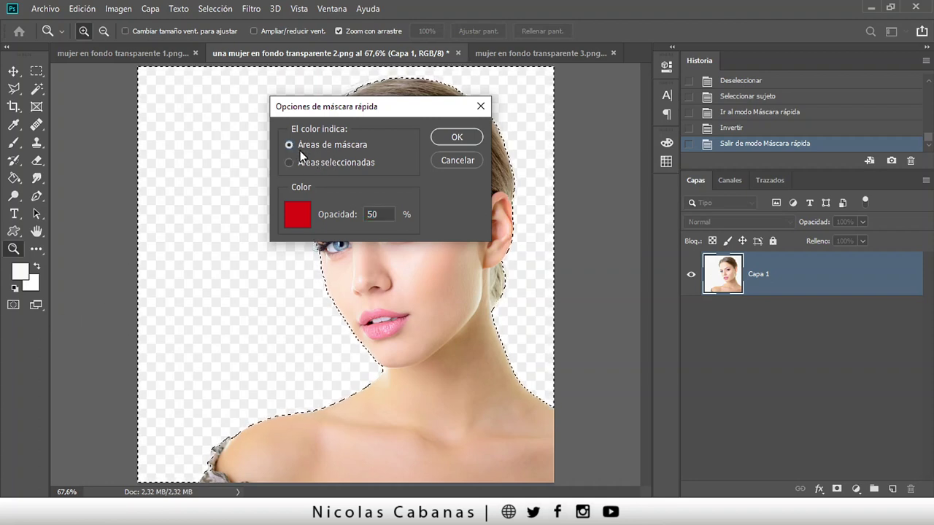
left_click(299, 162)
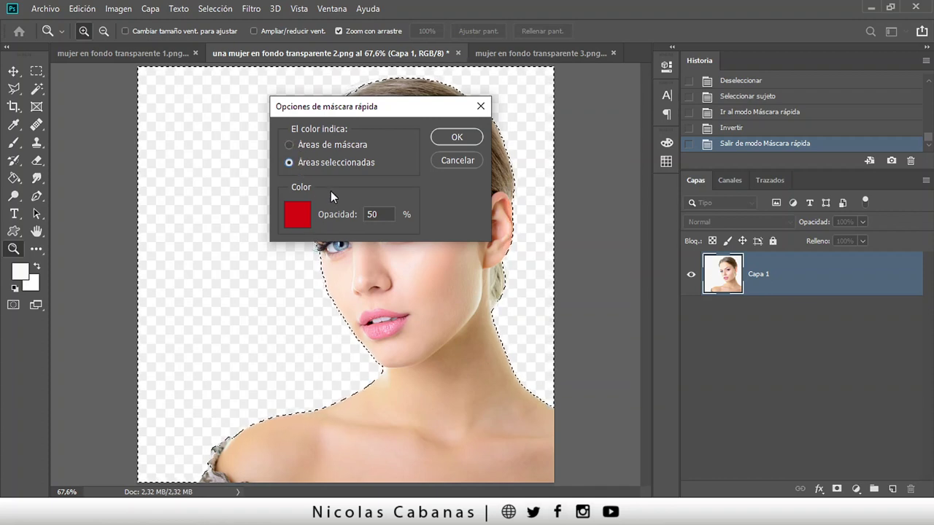
left_click(454, 138)
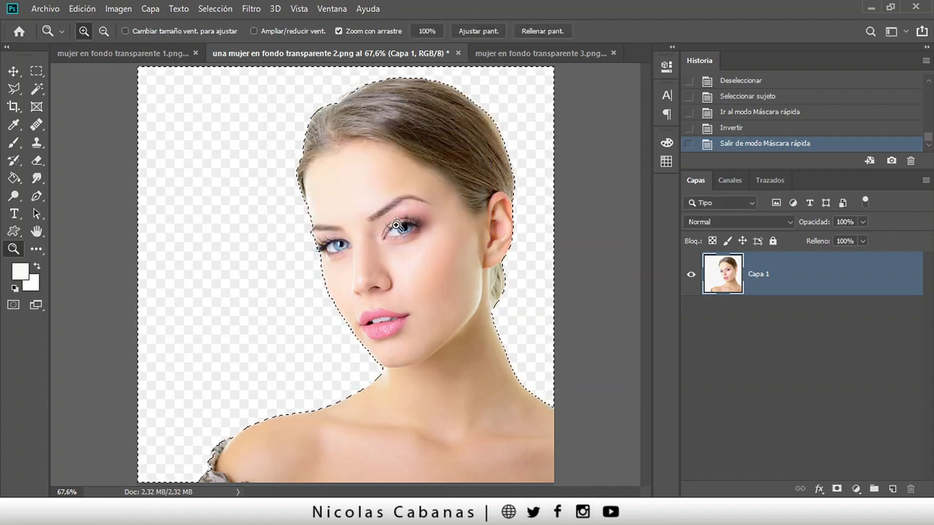
Return to Quick Mask mode, invert the mask back onto the woman, and convert it into a selection.
key("q")
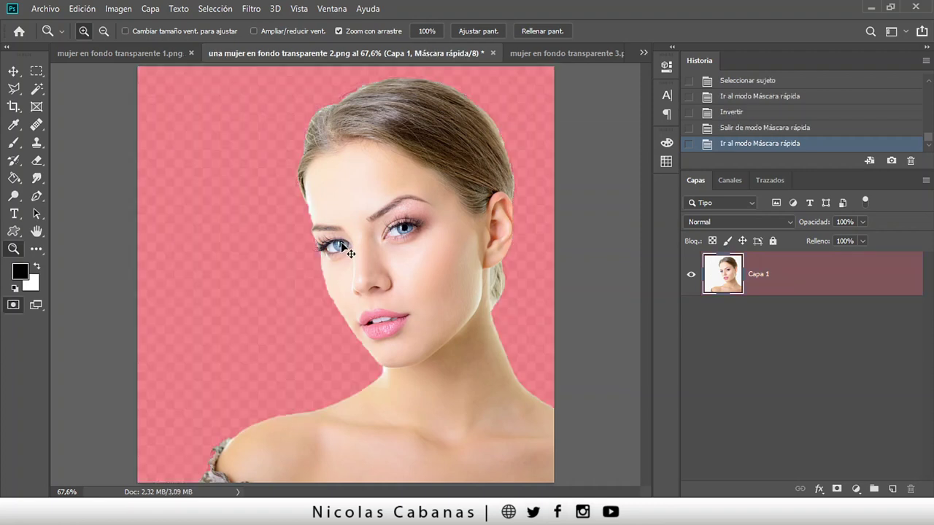
key("ctrl+i")
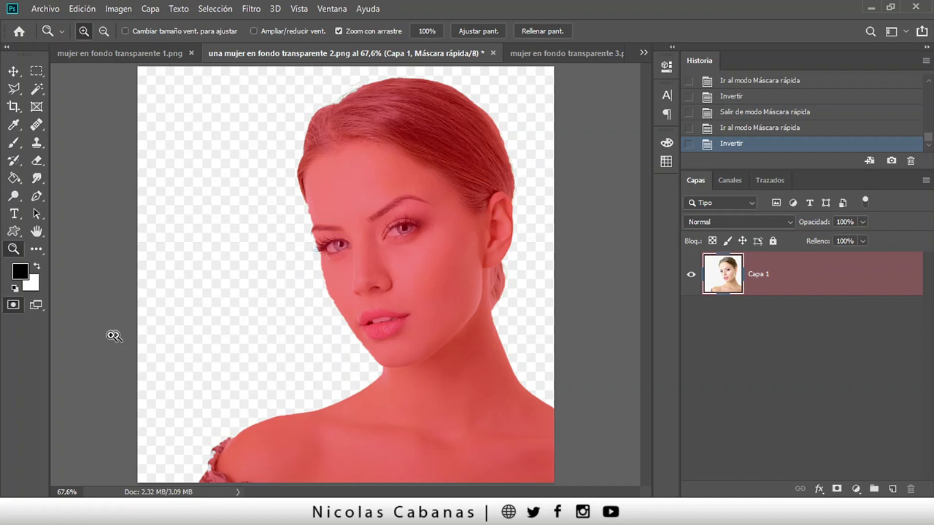
left_click(13, 305)
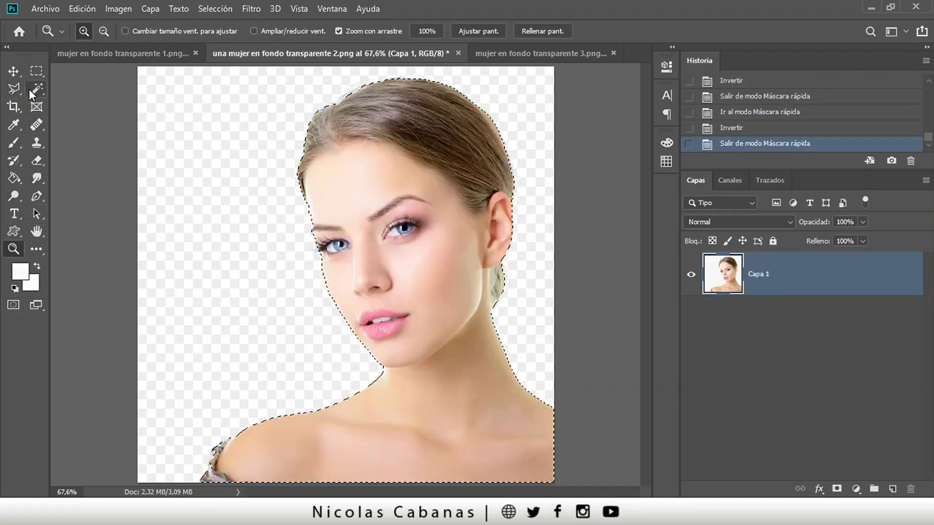
Display the woman's selection as a Quick Mask again and invert it so the overlay covers the checkered background.
left_click(37, 88)
left_click(526, 13)
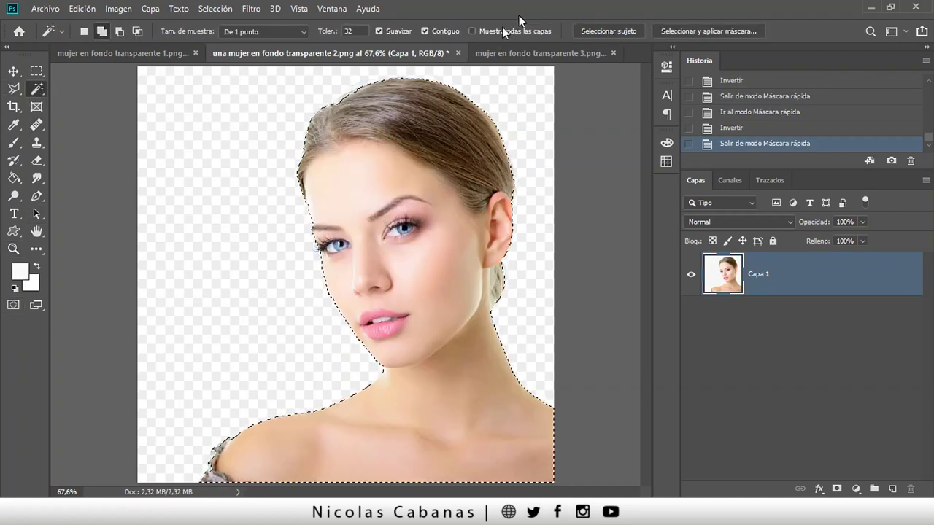
left_click(13, 305)
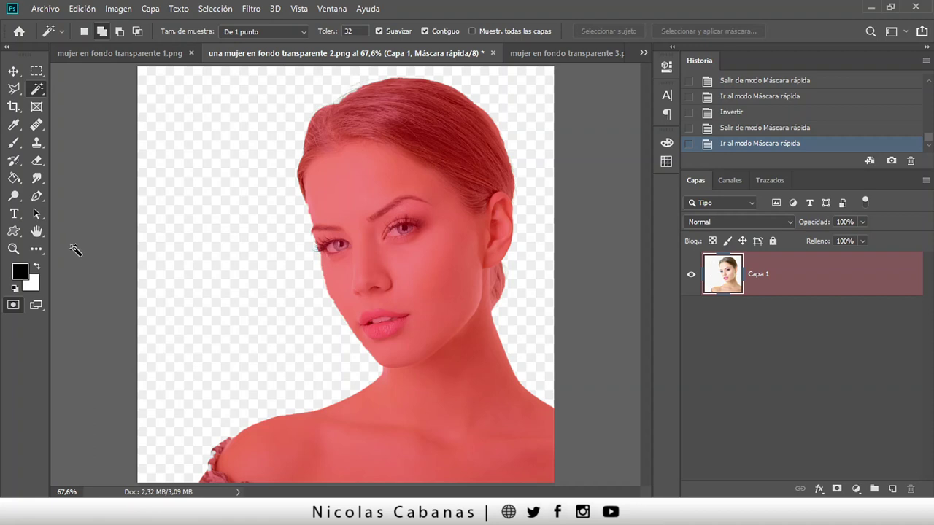
key("z")
left_click_drag(350, 251, 326, 281)
key("ctrl+i")
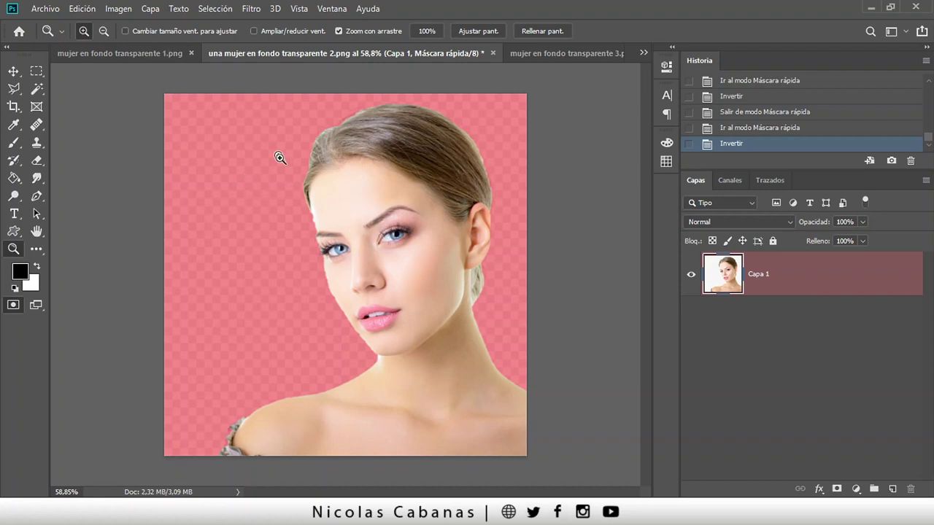
Apply the Invertir adjustment to move the mask back over the woman, and exit Quick Mask mode.
left_click(118, 9)
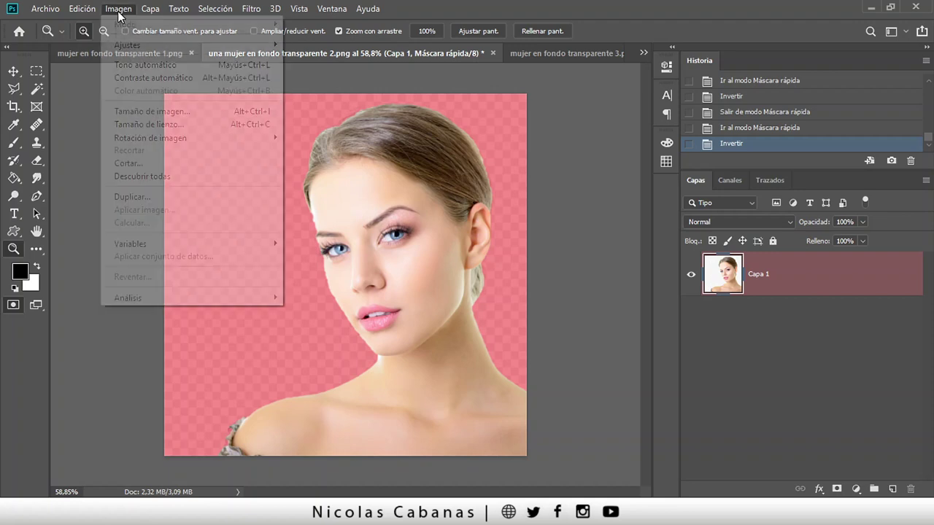
mouse_move(124, 45)
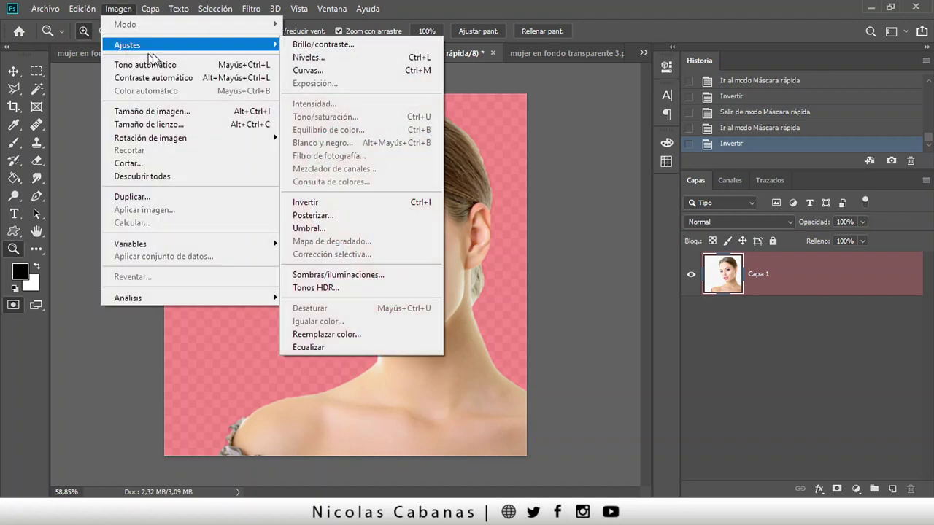
left_click(394, 202)
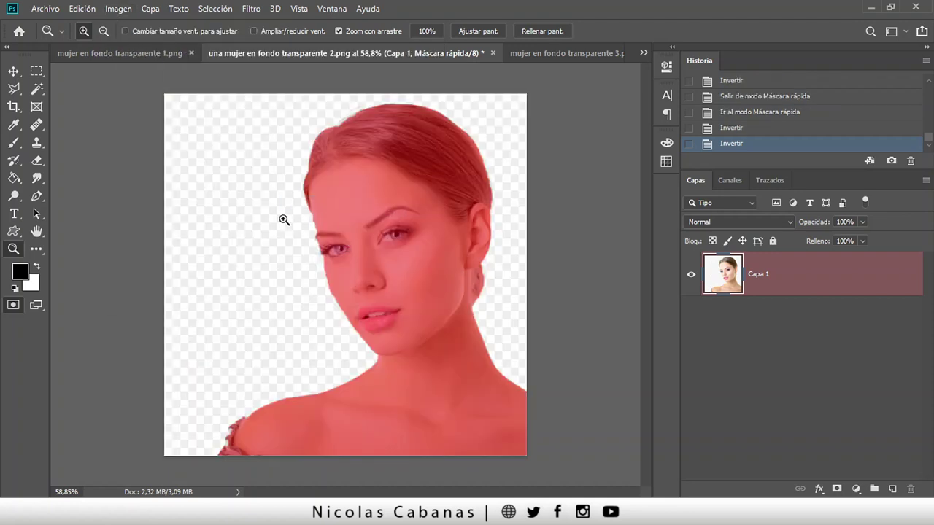
left_click(16, 313)
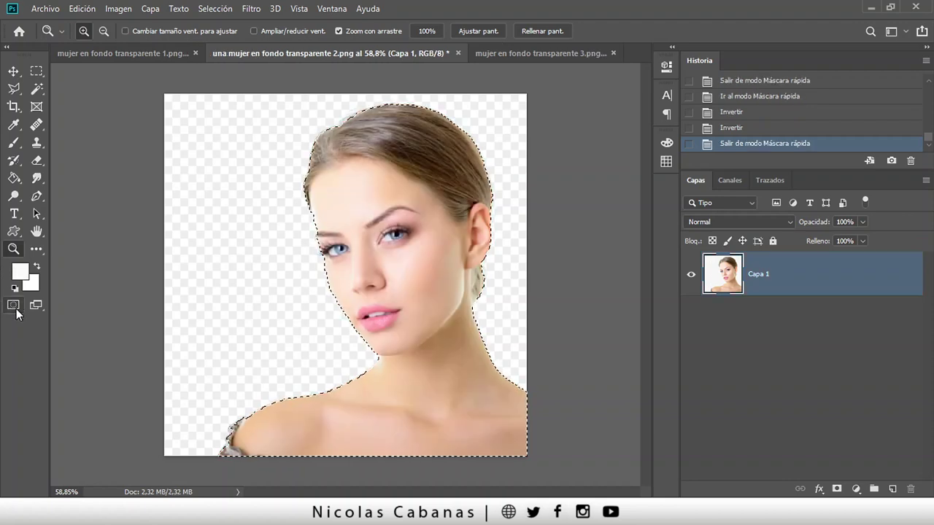
Show the woman's selection as a Quick Mask, invert it onto the checkered background, and convert it back into a selection.
left_click(16, 312)
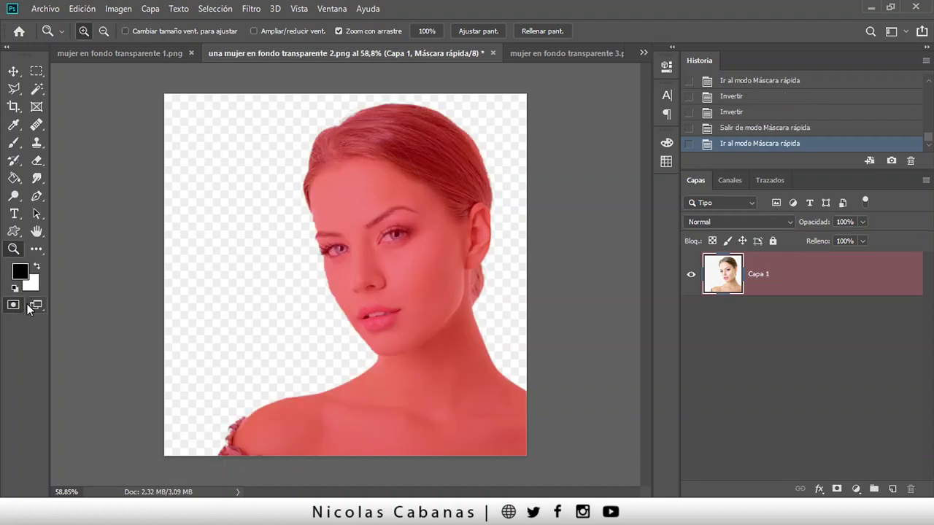
key("ctrl+i")
left_click(15, 306)
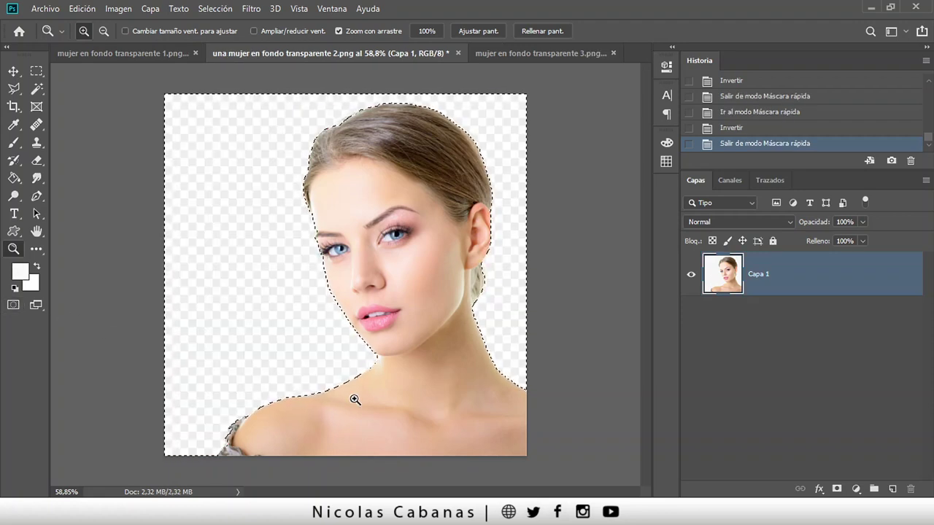
Return to Quick Mask mode, invert the mask back onto the woman, and toggle the mode to restore her selection.
left_click(13, 305)
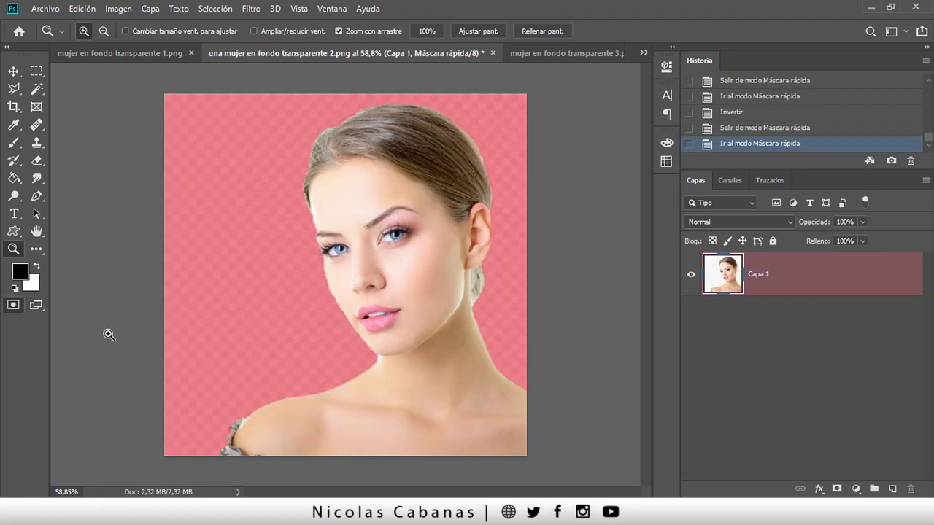
key("ctrl+i")
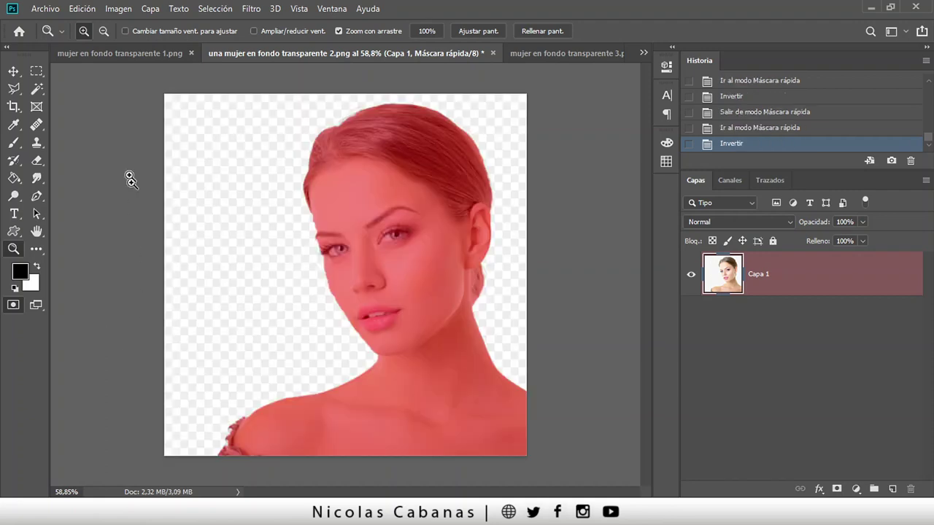
left_click(118, 8)
mouse_move(146, 44)
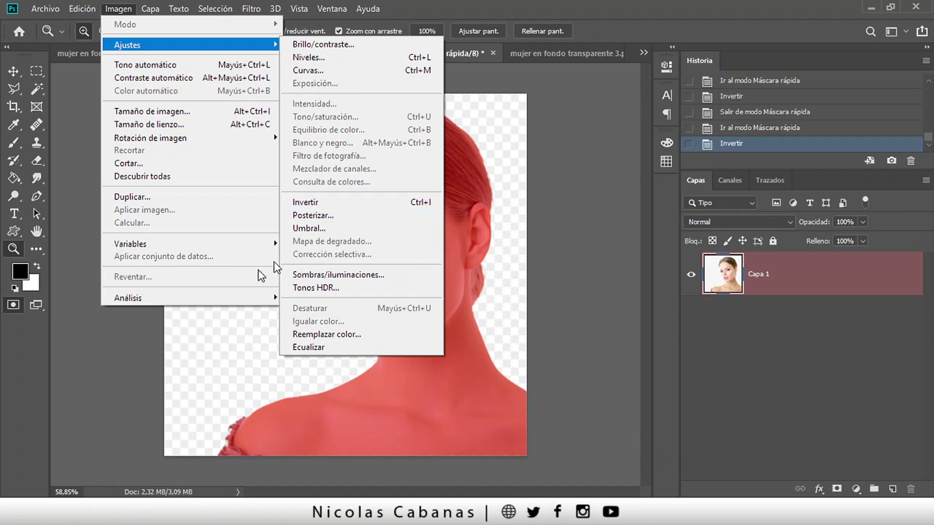
left_click(65, 392)
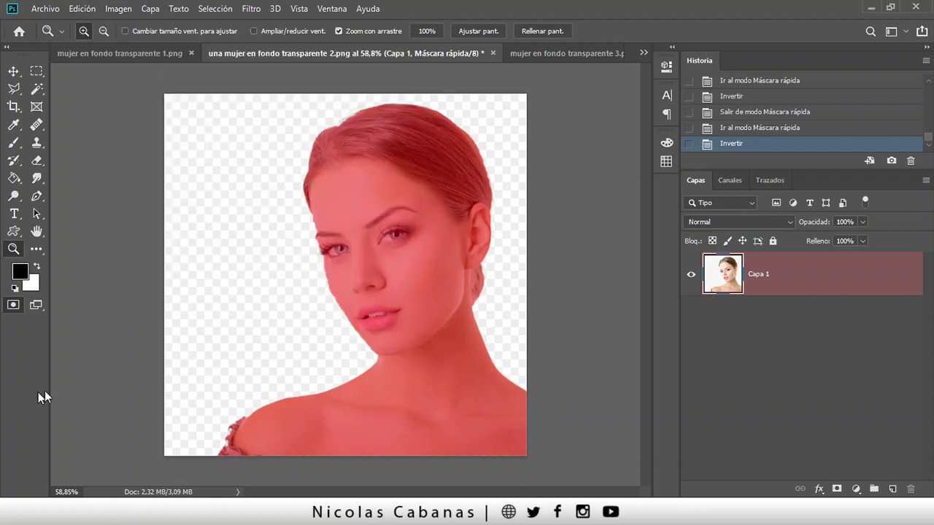
left_click(13, 308)
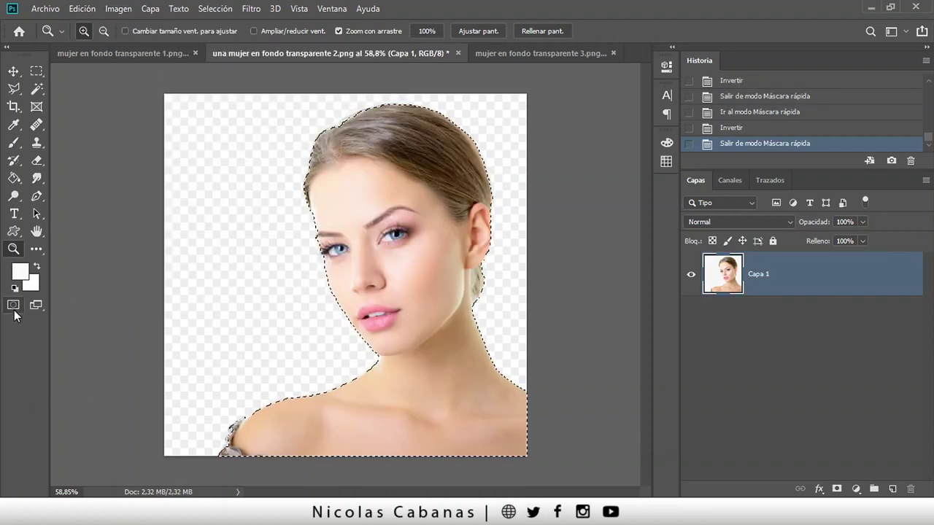
left_click(13, 307)
left_click(12, 307)
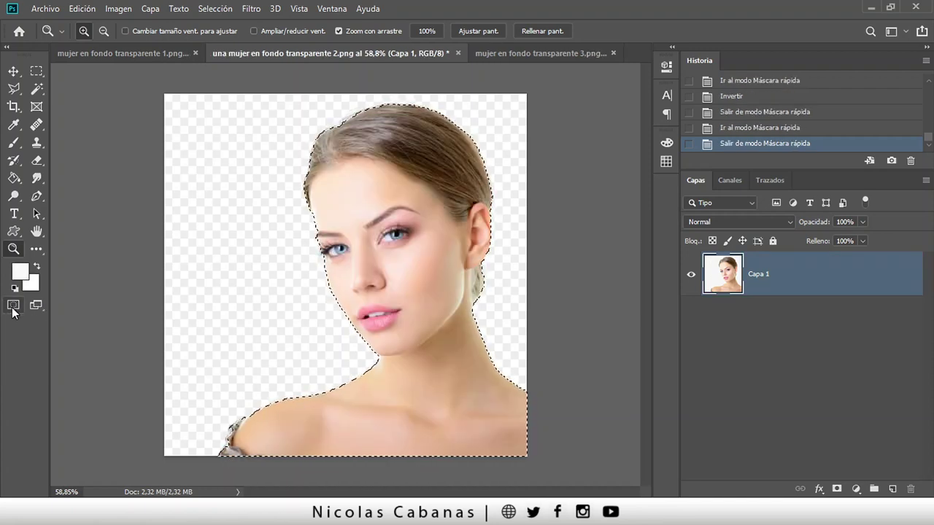
In Quick Mask mode, paint black over the unmasked gaps in the ruffled sleeve with a 14 px Brush at 100% hardness.
key("q")
left_click_drag(340, 246, 371, 200)
left_click_drag(373, 378, 324, 226)
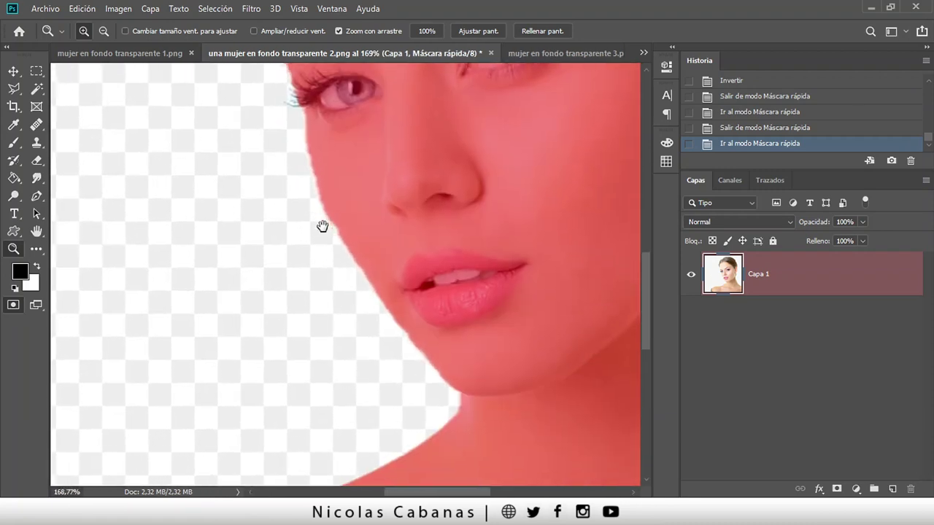
left_click_drag(290, 413, 415, 199)
left_click_drag(276, 340, 384, 309)
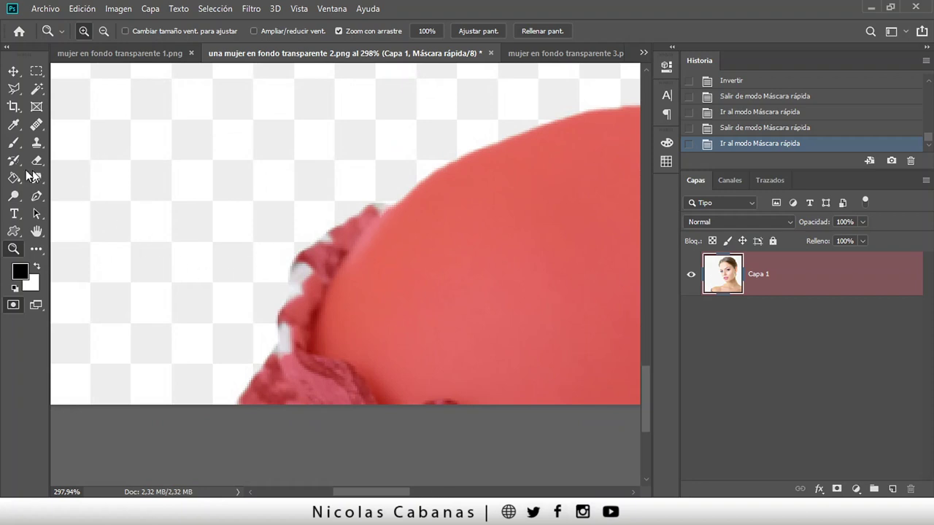
left_click_drag(13, 142, 117, 143)
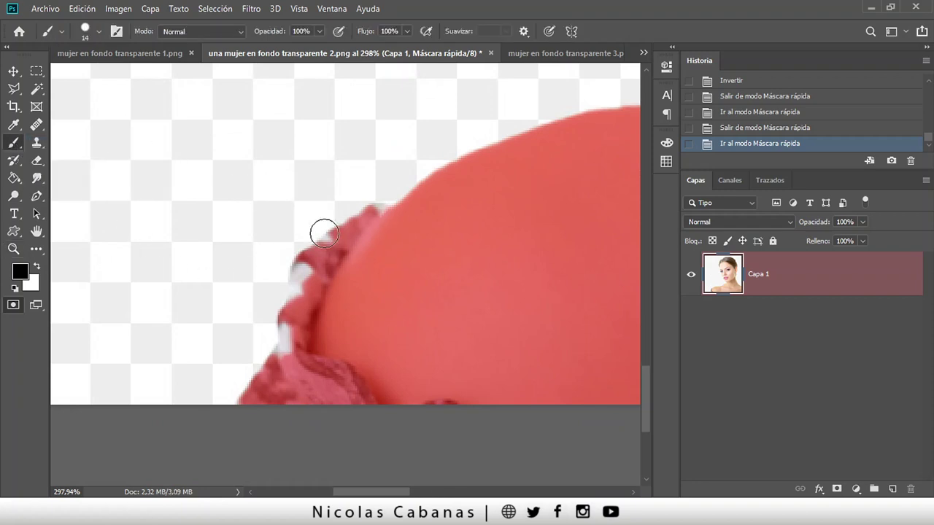
left_click(99, 31)
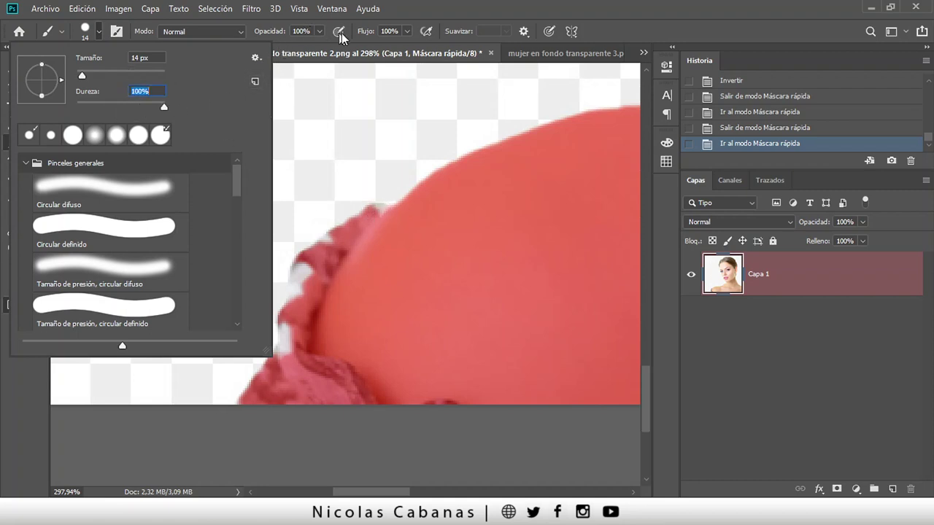
key("Return")
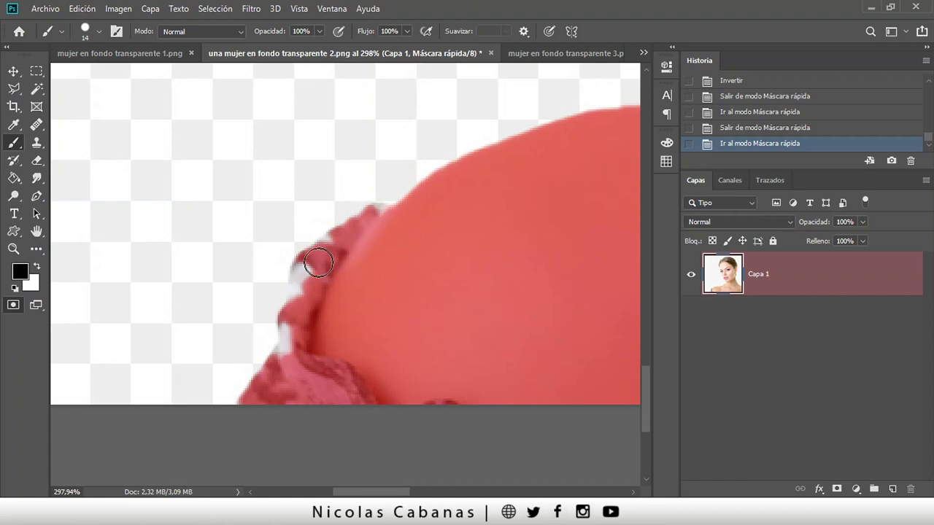
mouse_move(302, 285)
left_mouse_down()
mouse_move(285, 334)
mouse_move(294, 350)
mouse_move(282, 368)
left_mouse_up()
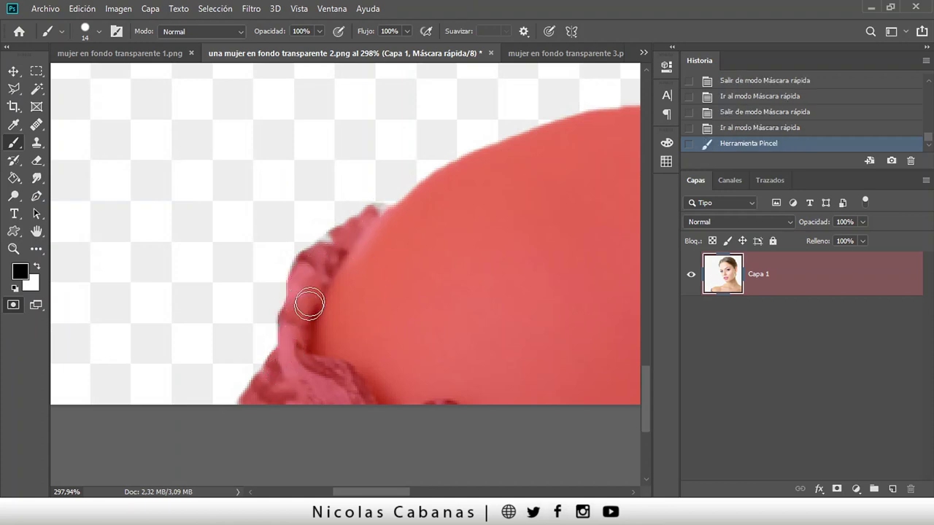
left_click(332, 251)
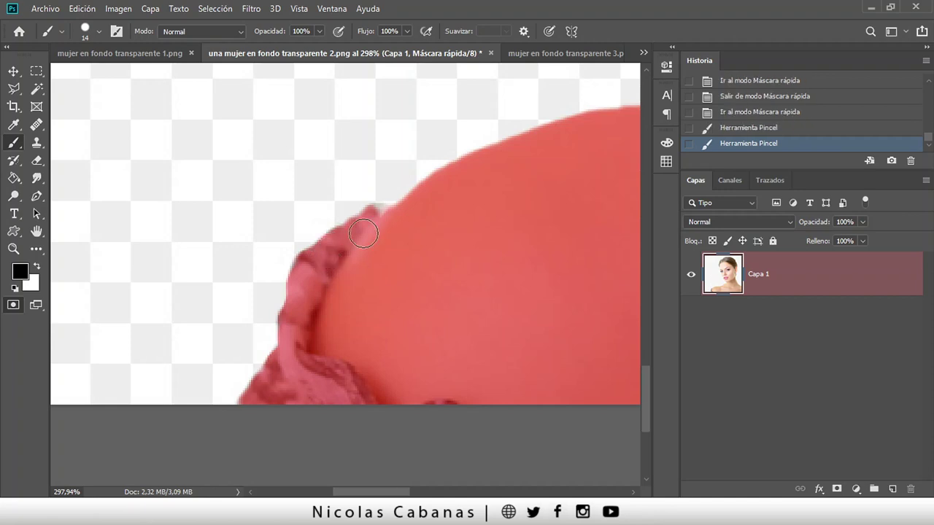
mouse_move(380, 219)
left_mouse_down()
mouse_move(335, 264)
mouse_move(305, 275)
mouse_move(298, 331)
left_mouse_up()
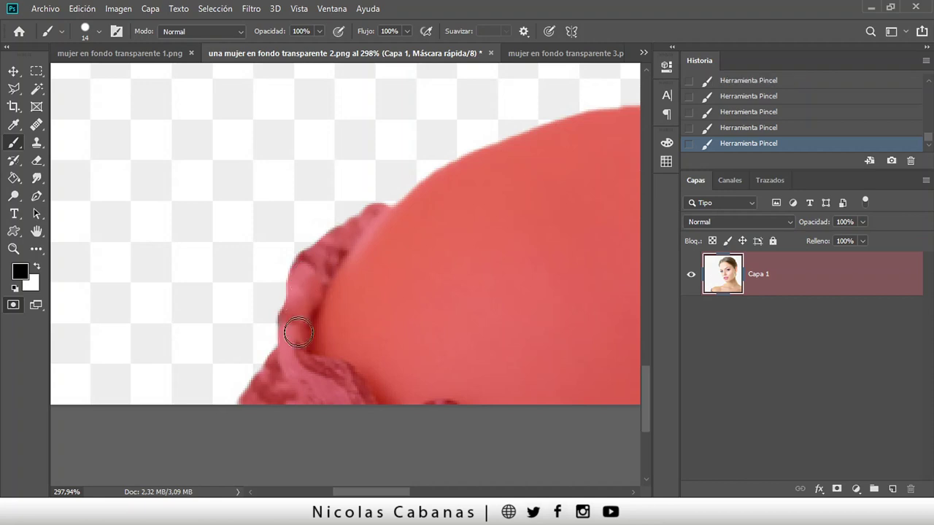
Leave Quick Mask mode to check the selection outline around the sleeve, and return to the mask.
scroll(392, 259, "down", 3)
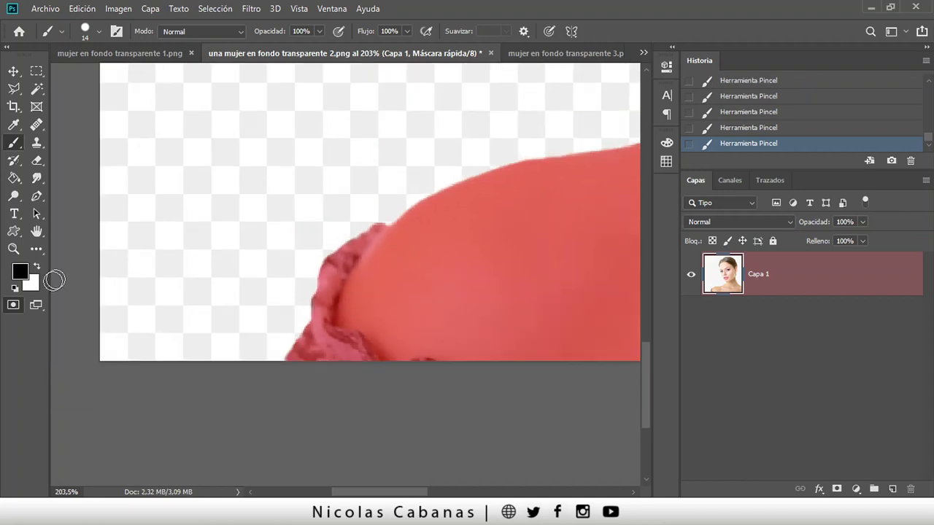
left_click(14, 306)
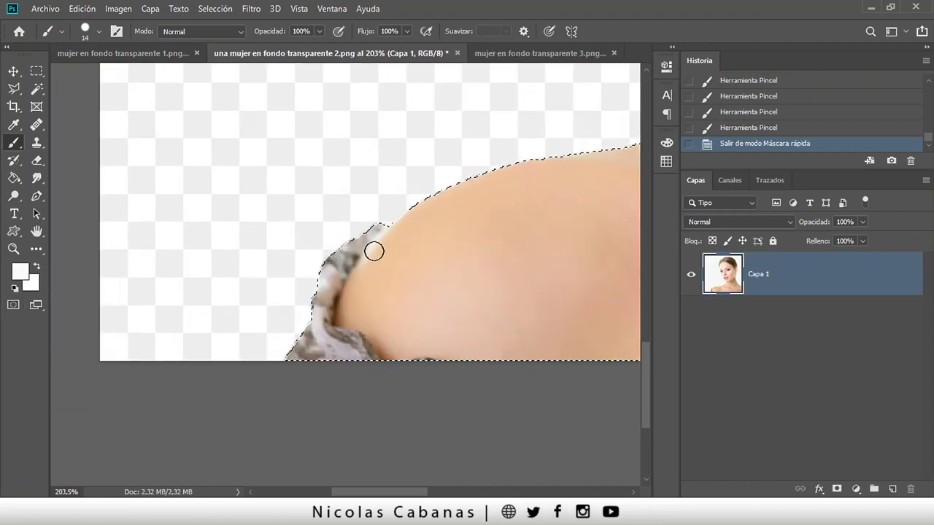
left_click(14, 305)
Paint the mask along the uneven edge of the cheek below the eye with the Brush tool.
scroll(416, 214, "down", 3)
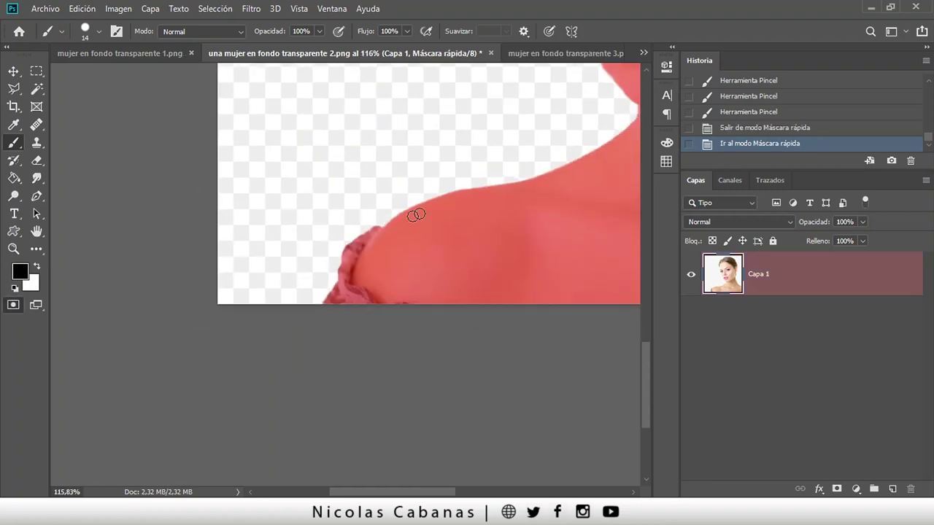
scroll(360, 302, "up", 5)
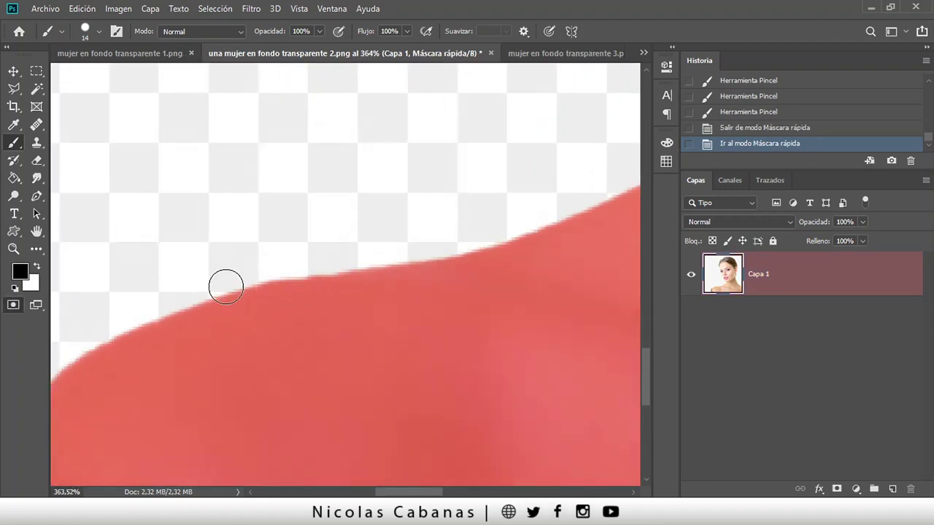
left_click_drag(513, 246, 197, 380)
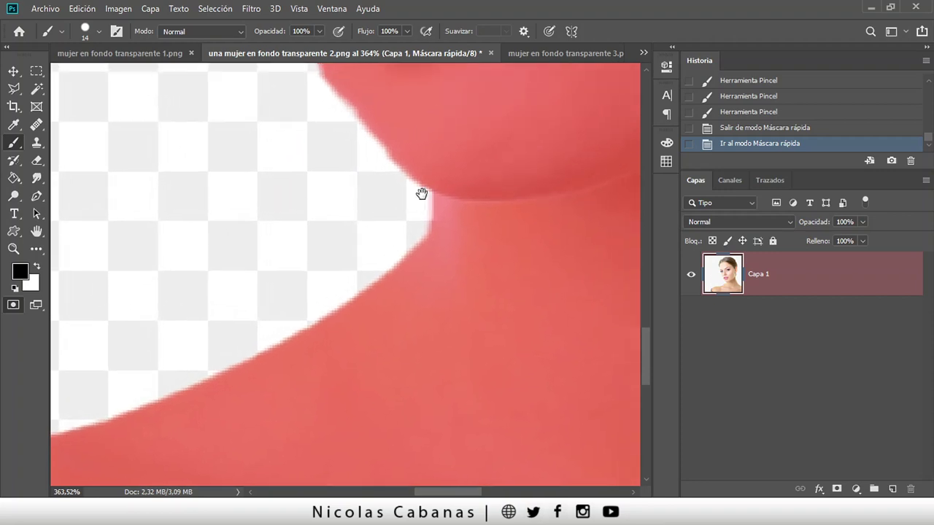
left_click_drag(422, 193, 480, 346)
mouse_move(408, 212)
left_mouse_down()
mouse_move(426, 267)
mouse_move(475, 333)
left_mouse_up()
left_click_drag(309, 176, 337, 267)
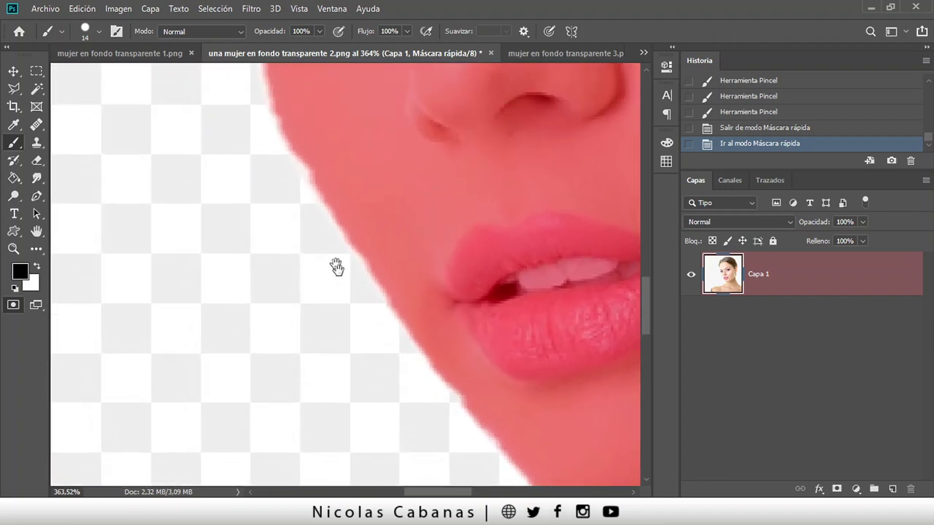
left_click_drag(332, 146, 338, 240)
left_click_drag(338, 183, 354, 285)
left_click_drag(343, 213, 348, 271)
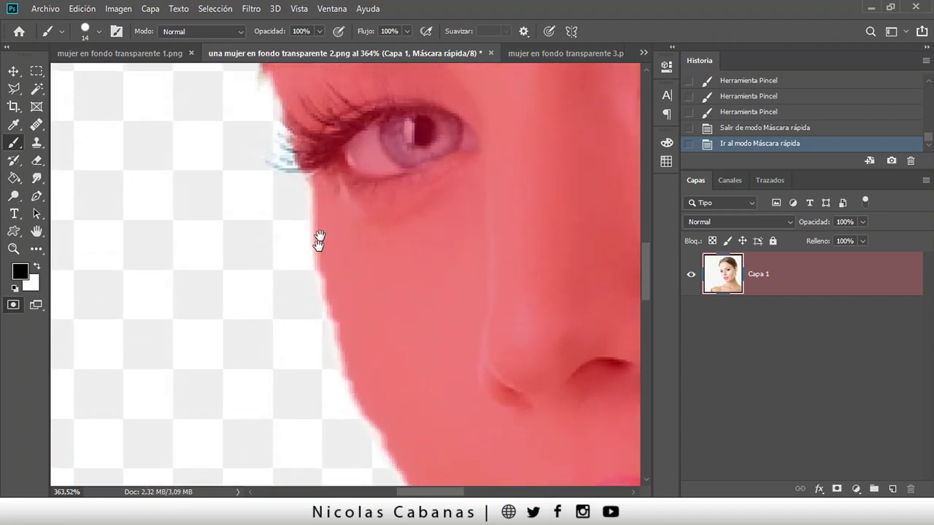
left_click_drag(325, 321, 306, 241)
scroll(308, 190, "down", 1)
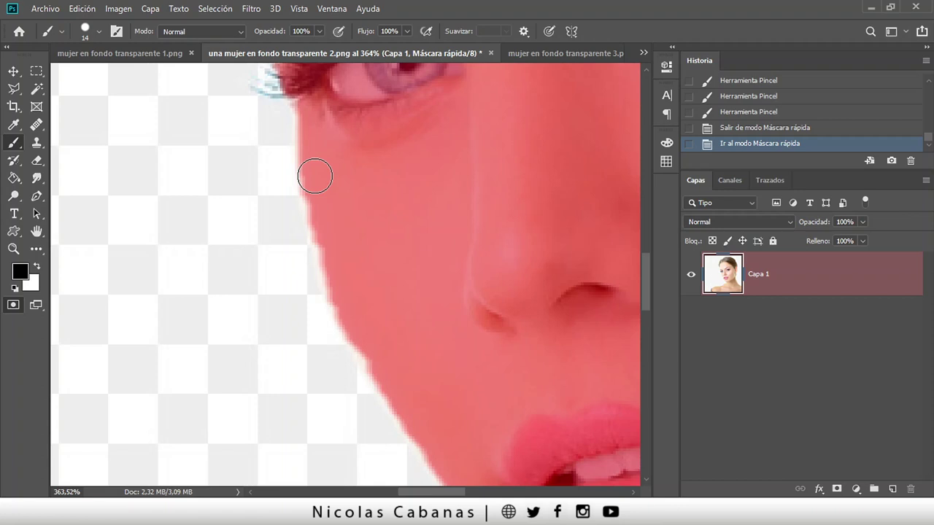
left_click_drag(316, 182, 327, 219)
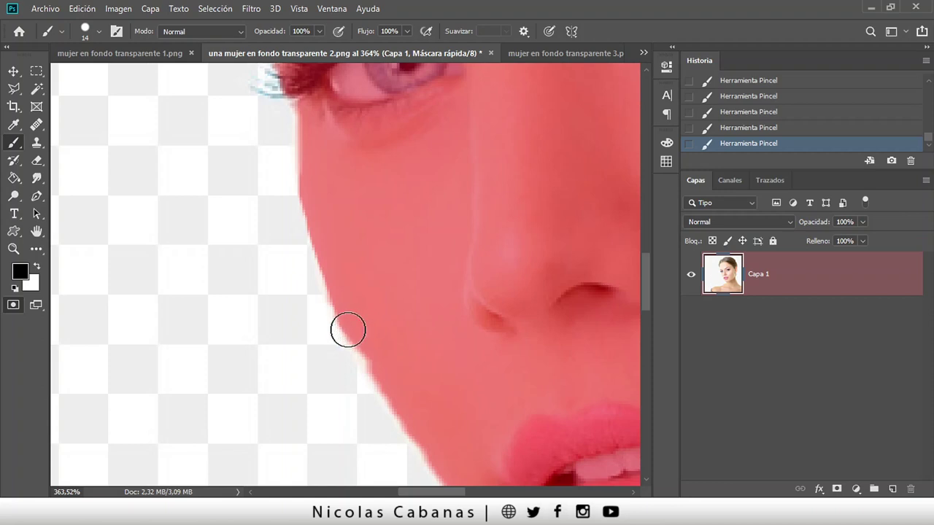
Try a straight brush stroke between two points on the checkered background, and undo it.
left_click(124, 185)
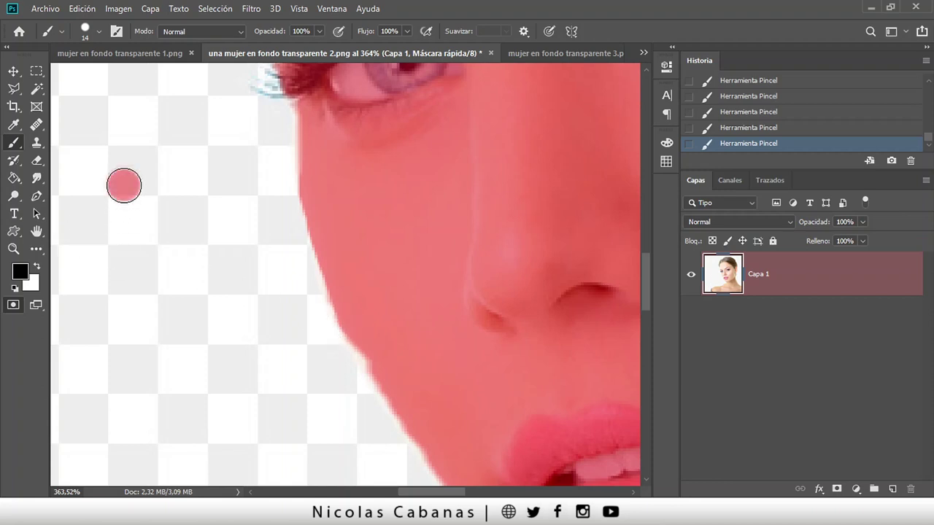
left_click(156, 340, "shift")
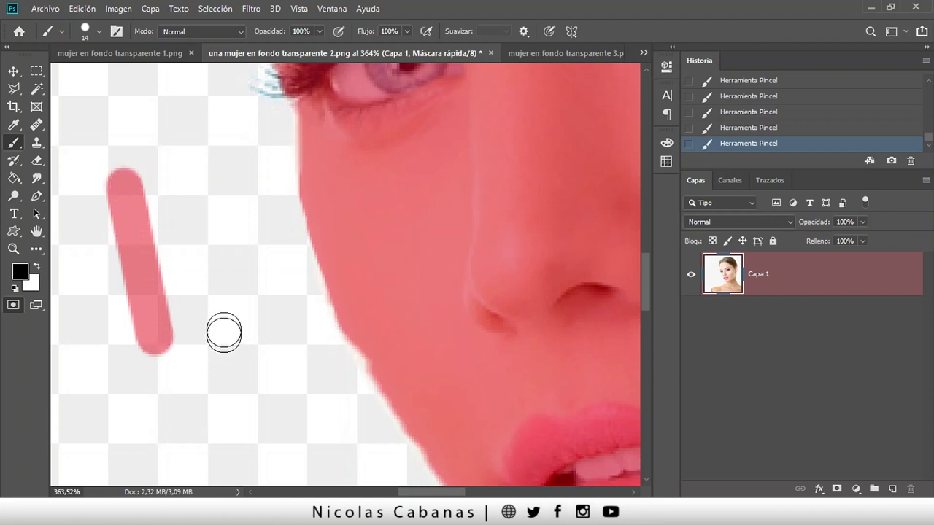
left_click(83, 9)
left_click(110, 20)
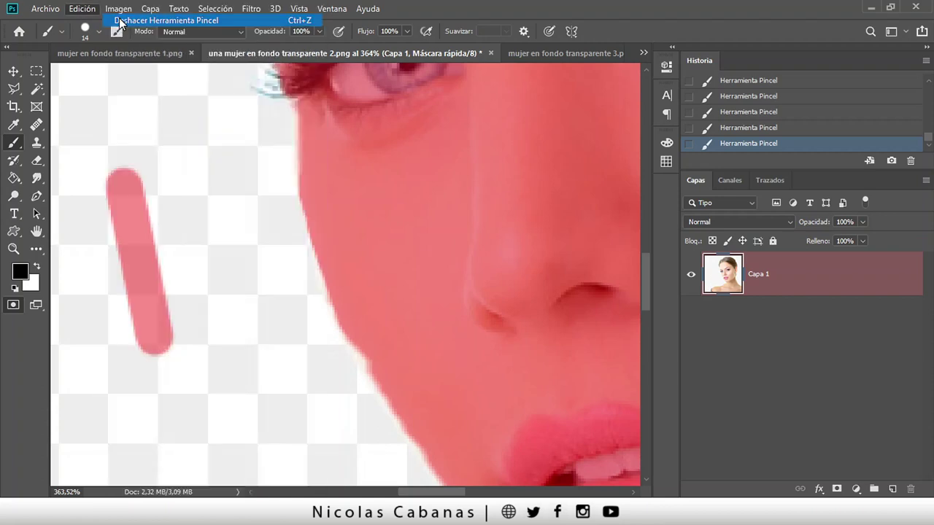
left_click(83, 9)
left_click(106, 21)
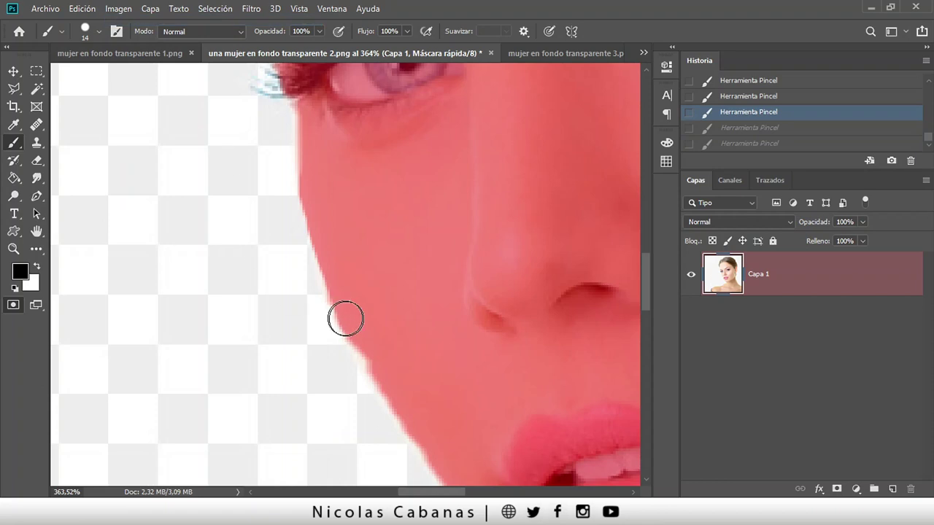
Continue painting the mask along the jagged lower cheek and jaw edge beside the mouth, toward the chin.
left_click_drag(361, 343, 347, 302)
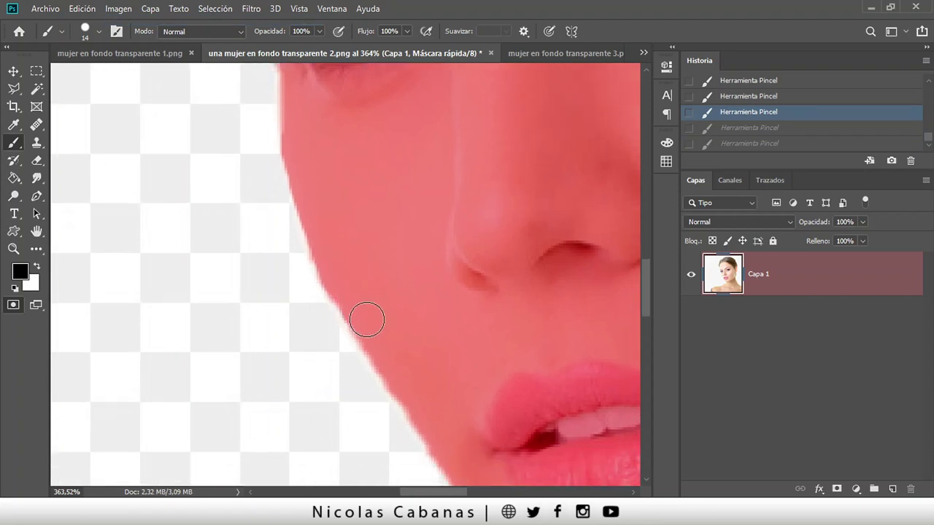
key("ctrl+shift+z")
key("ctrl+shift+z")
left_click_drag(373, 346, 340, 233)
left_click_drag(452, 411, 406, 358)
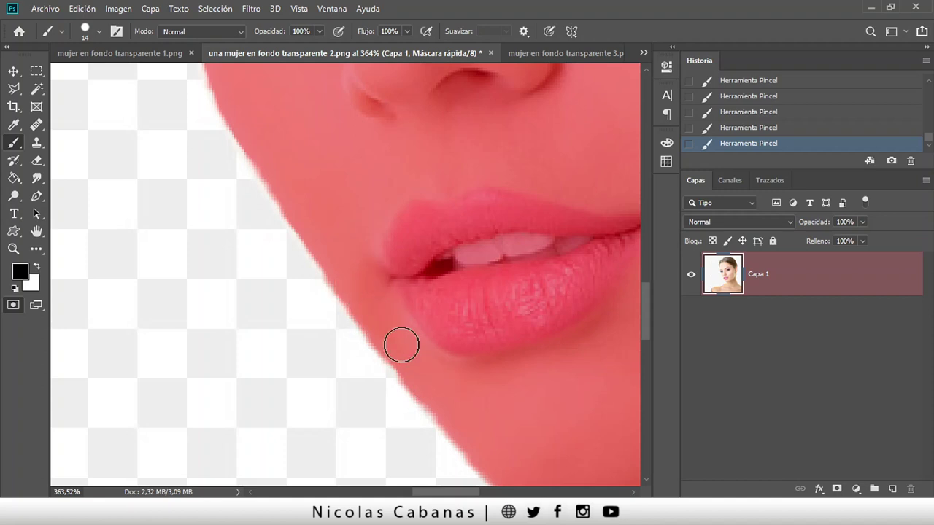
left_click_drag(437, 387, 311, 228)
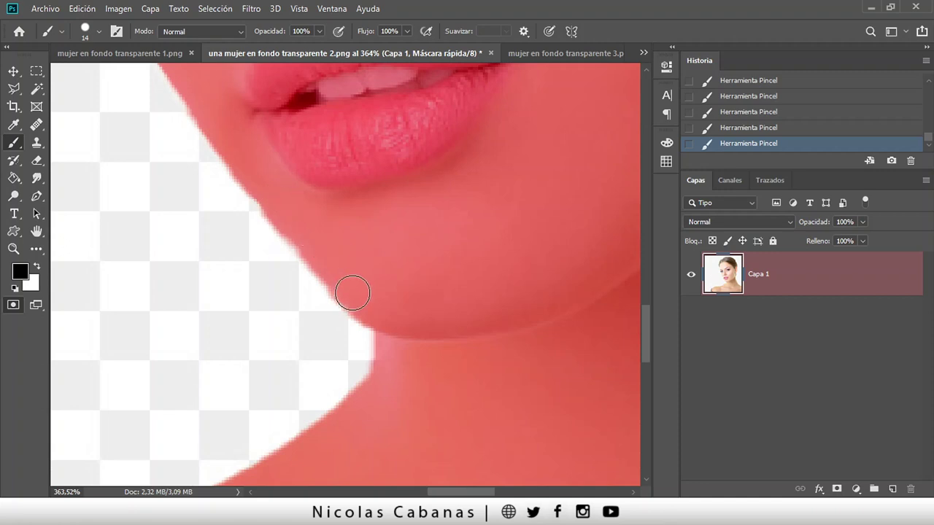
Paint the mask along the uneven forehead edge between the hairline and the eyebrow with the Brush tool.
key("z")
left_click_drag(344, 229, 282, 233)
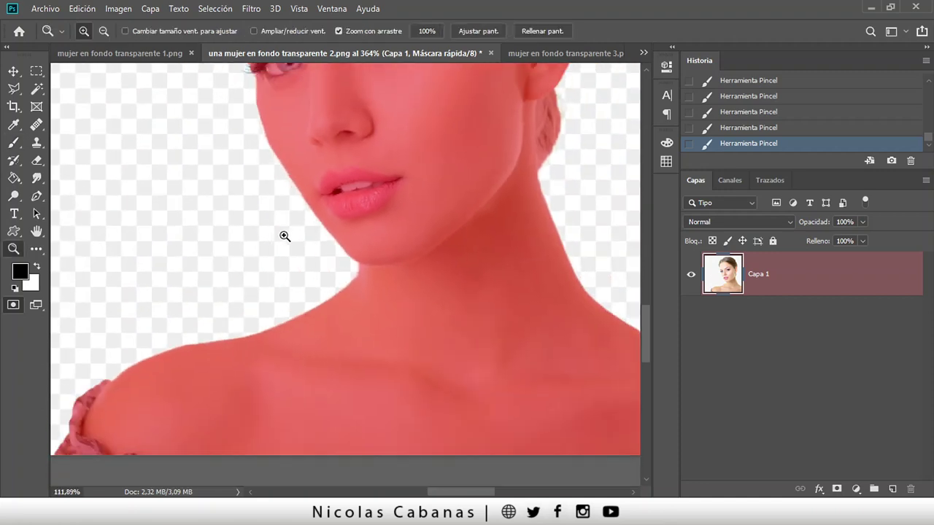
left_click_drag(361, 218, 328, 338)
left_click_drag(299, 194, 317, 288)
left_click_drag(226, 246, 289, 304)
left_click(11, 144)
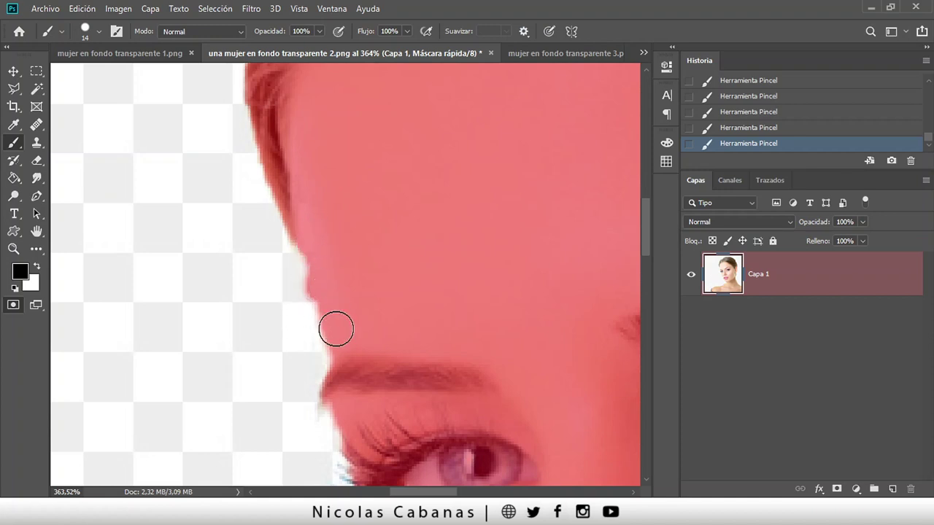
left_click_drag(340, 358, 339, 355)
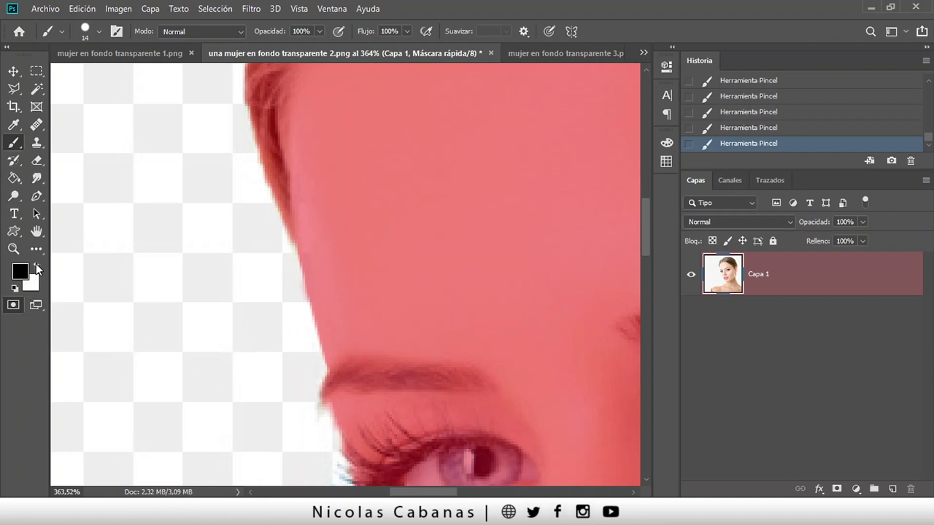
left_click(36, 269)
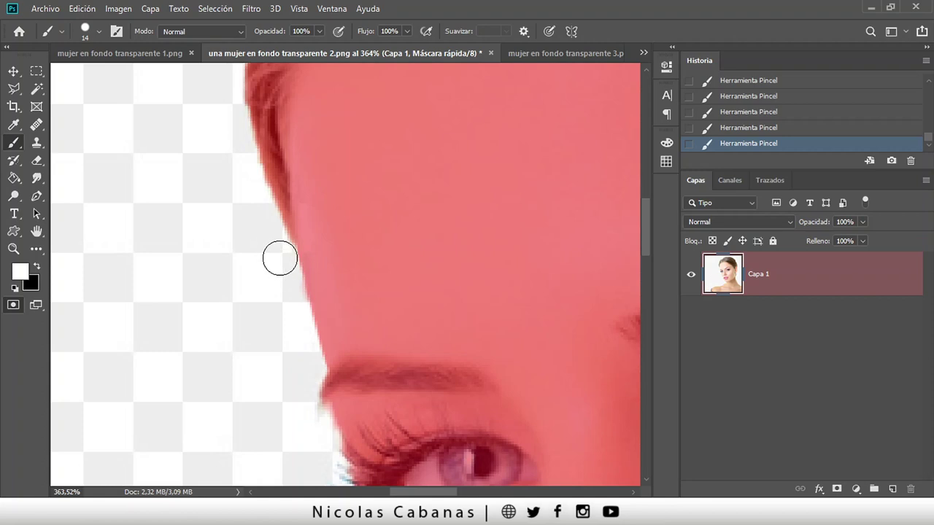
left_click_drag(225, 423, 206, 245)
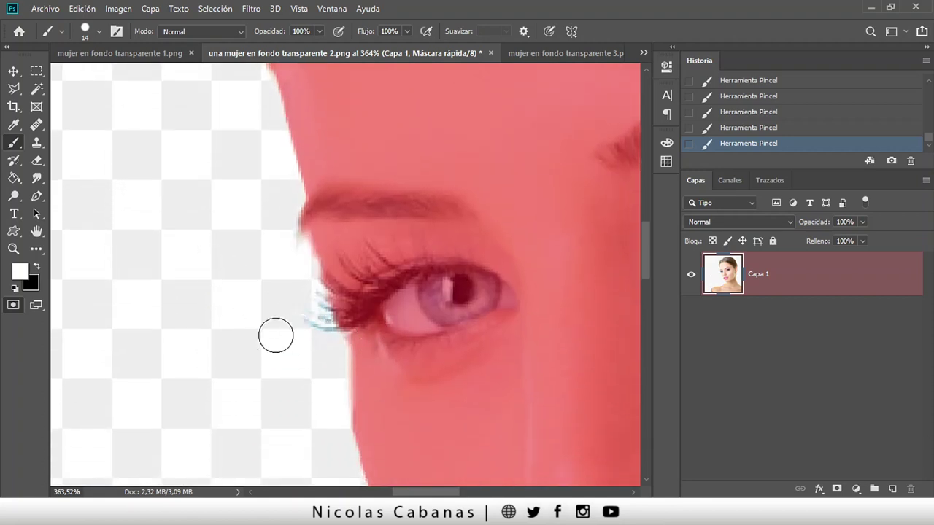
scroll(329, 296, "up", 5)
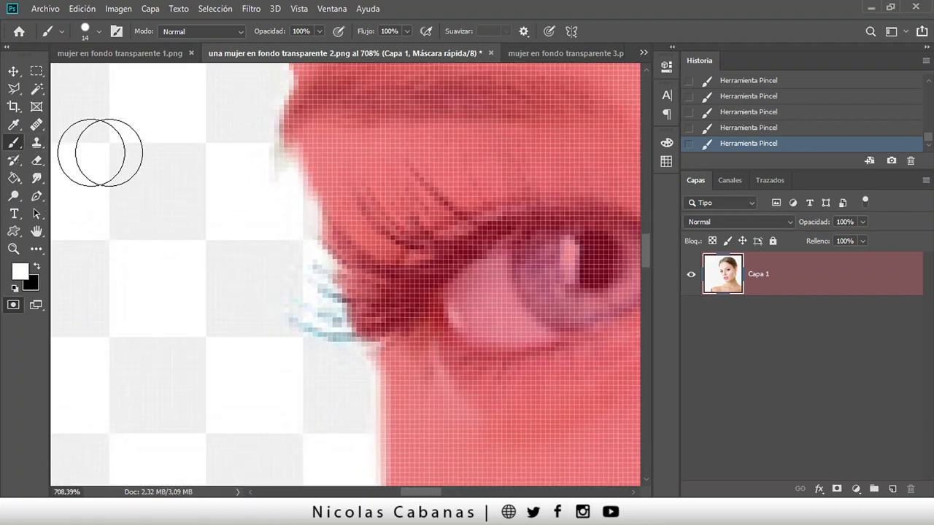
left_click(37, 267)
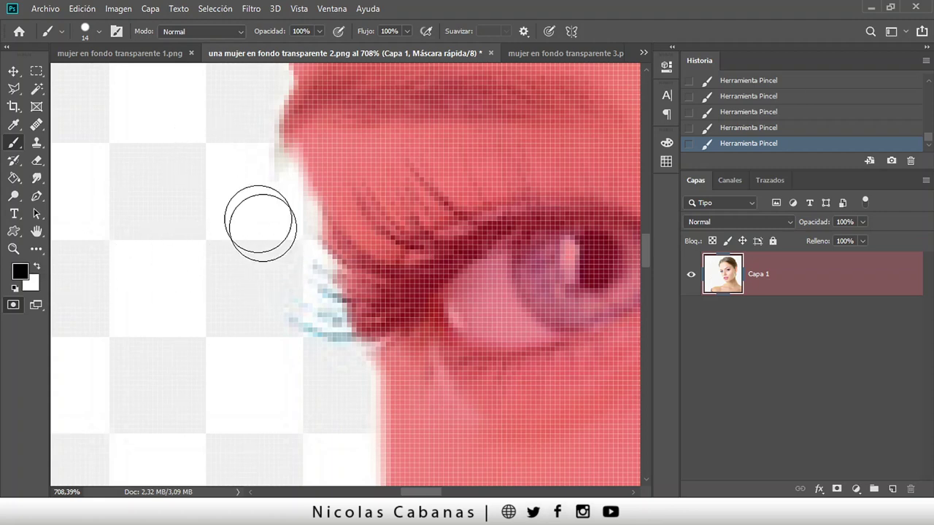
Reduce the brush size to 1 px for masking the fine outer eyelashes over the background.
right_click(307, 242)
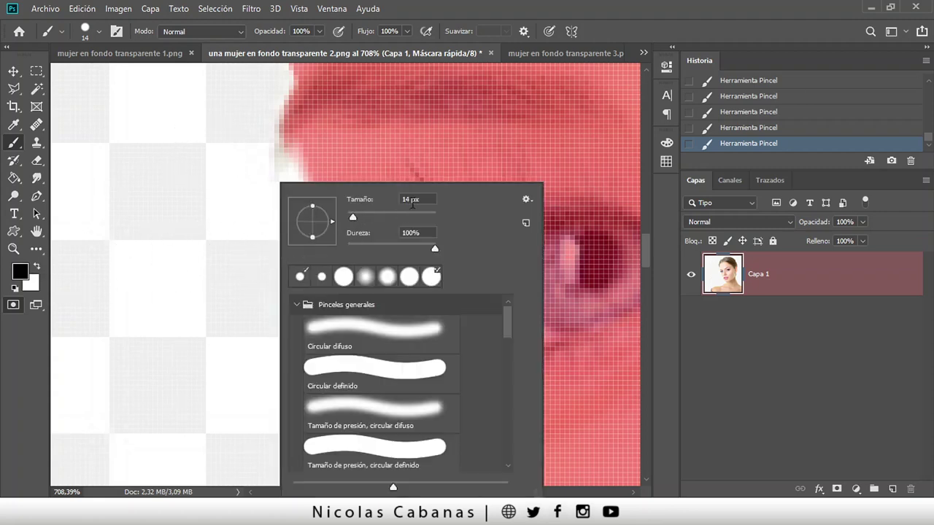
key("Down")
key("Down")
key("Down")
key("Down")
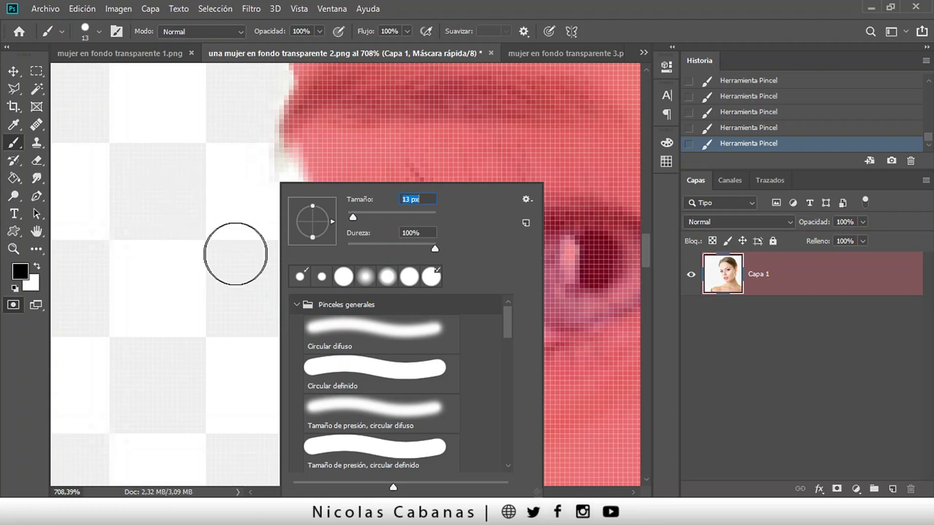
key("Down")
key("Down")
key("Down")
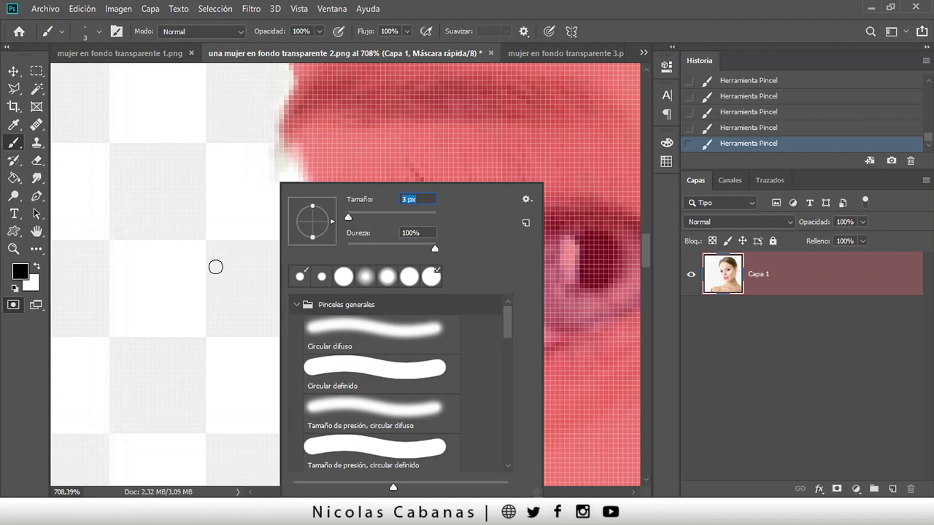
key("Return")
scroll(335, 314, "up", 5, "alt")
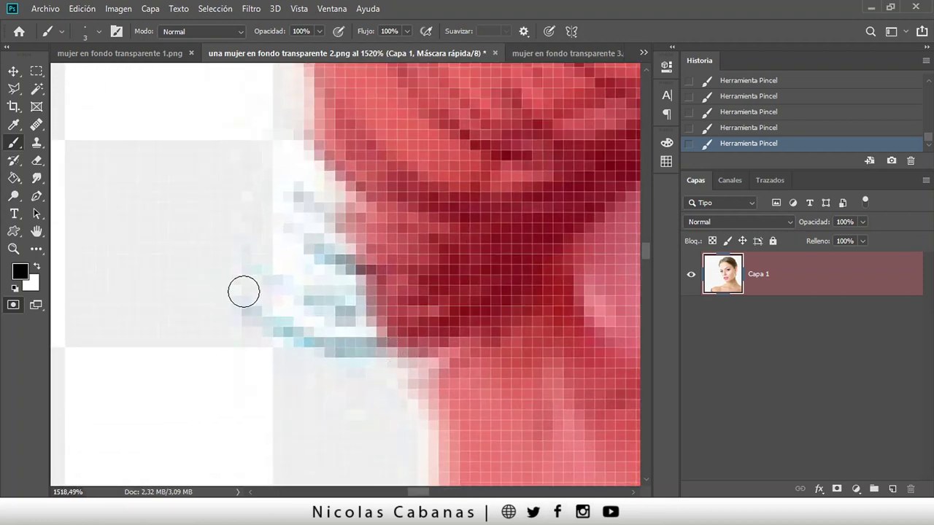
right_click(248, 262)
key("Down")
key("Return")
Paint the mask over each outer eyelash that extends onto the checkered background.
mouse_move(372, 361)
left_mouse_down()
mouse_move(341, 344)
mouse_move(378, 348)
mouse_move(313, 345)
left_mouse_up()
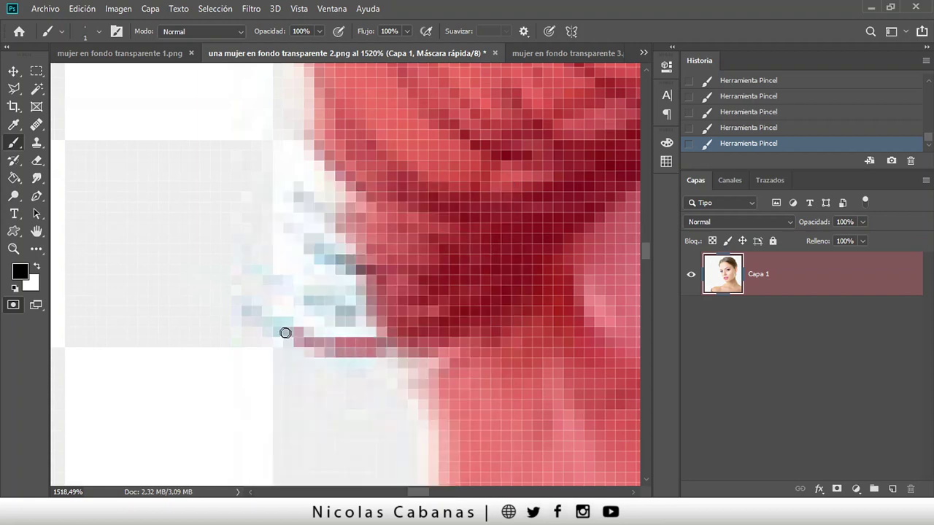
mouse_move(251, 269)
left_mouse_down()
mouse_move(328, 306)
mouse_move(373, 314)
left_mouse_up()
left_click_drag(374, 272, 293, 237)
mouse_move(353, 230)
left_mouse_down()
mouse_move(298, 196)
mouse_move(374, 198)
mouse_move(319, 170)
mouse_move(349, 214)
left_mouse_up()
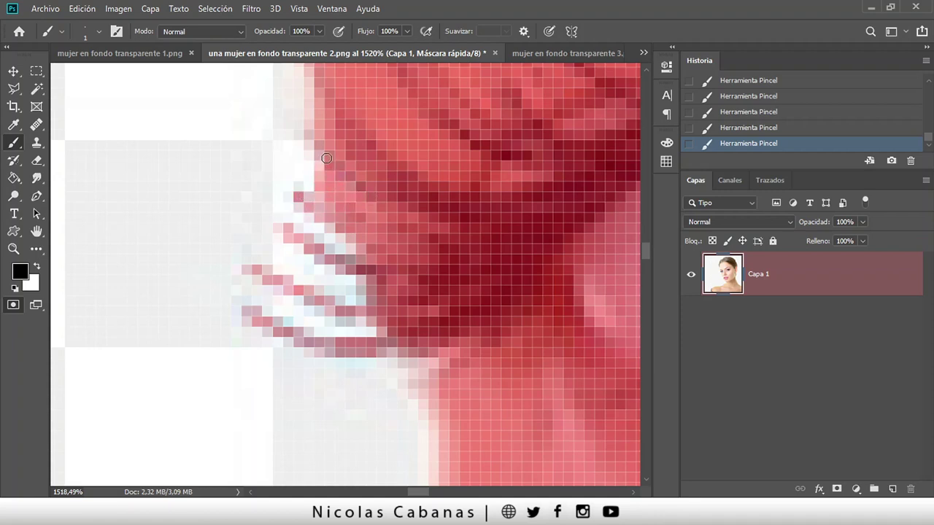
left_click_drag(356, 270, 370, 289)
left_click_drag(315, 301, 371, 315)
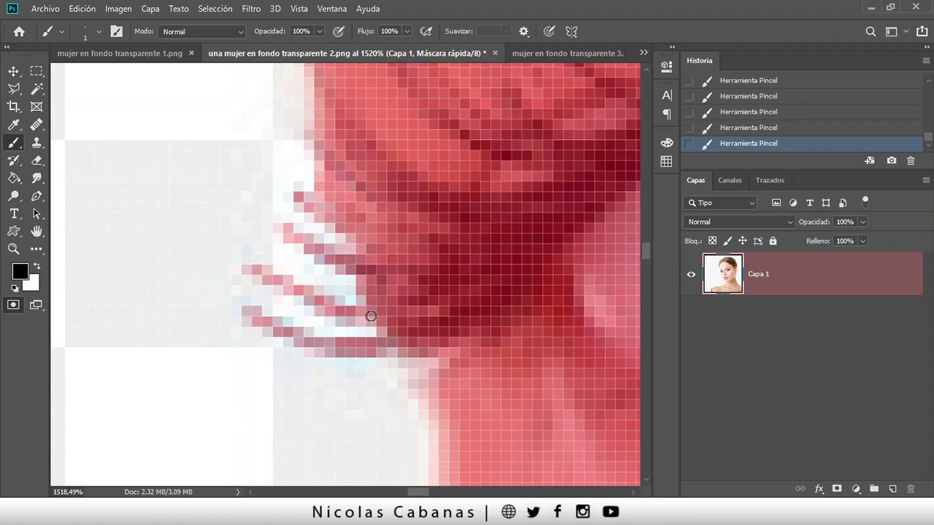
Paint the mask over the lowest eyelash and along the uneven skin edge from the eye corner down the upper cheek.
mouse_move(284, 339)
left_mouse_down()
mouse_move(379, 353)
mouse_move(429, 388)
mouse_move(411, 358)
mouse_move(429, 369)
mouse_move(433, 381)
mouse_move(402, 360)
mouse_move(439, 423)
left_mouse_up()
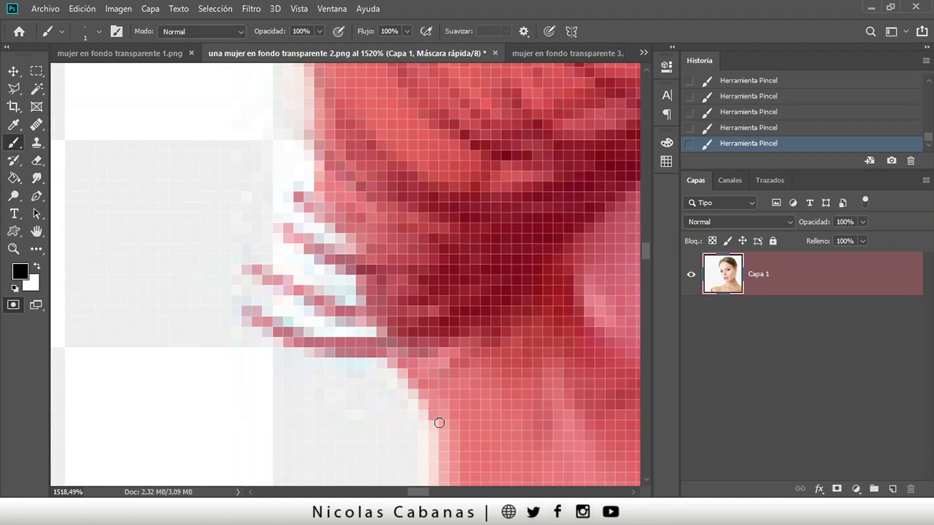
left_click_drag(448, 353, 433, 471)
left_click_drag(431, 394, 409, 268)
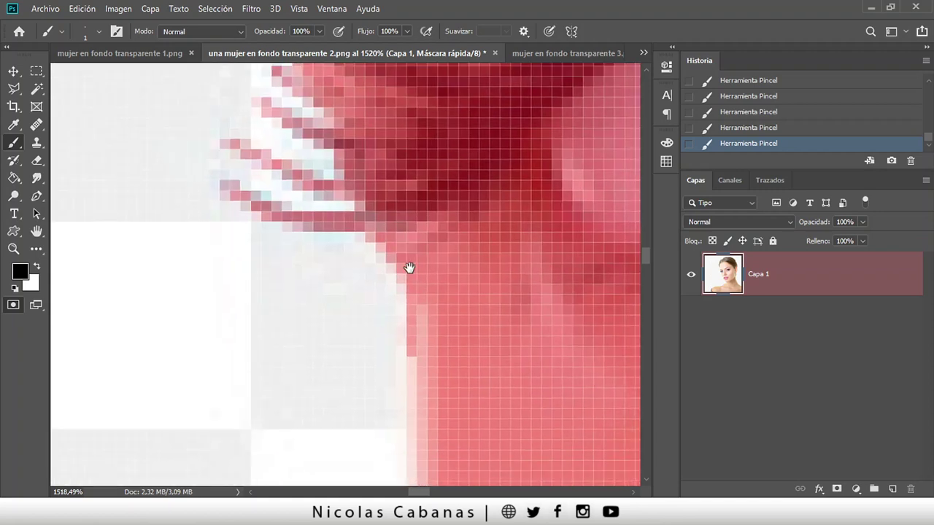
mouse_move(413, 306)
left_mouse_down()
mouse_move(425, 395)
mouse_move(424, 305)
left_mouse_up()
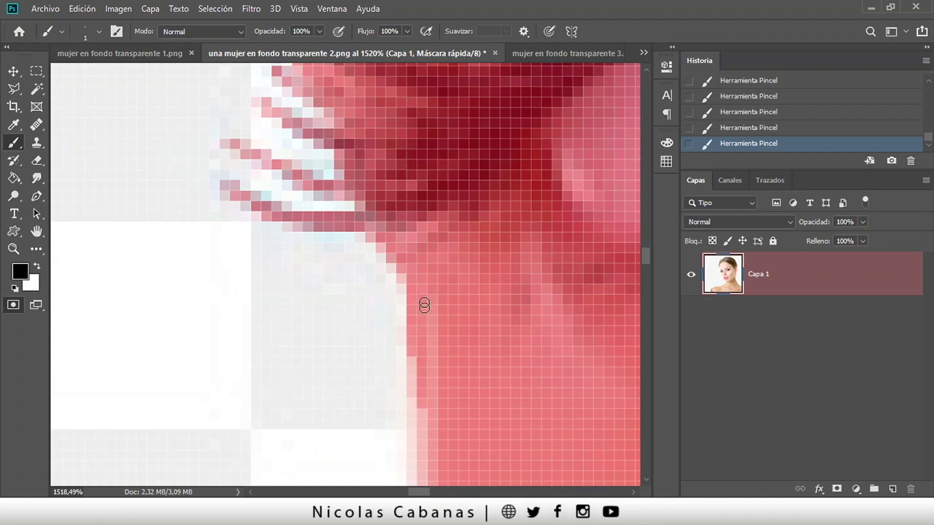
scroll(408, 215, "down", 5)
mouse_move(408, 214)
left_mouse_down()
mouse_move(411, 371)
mouse_move(386, 377)
mouse_move(402, 350)
mouse_move(306, 207)
mouse_move(304, 179)
left_mouse_up()
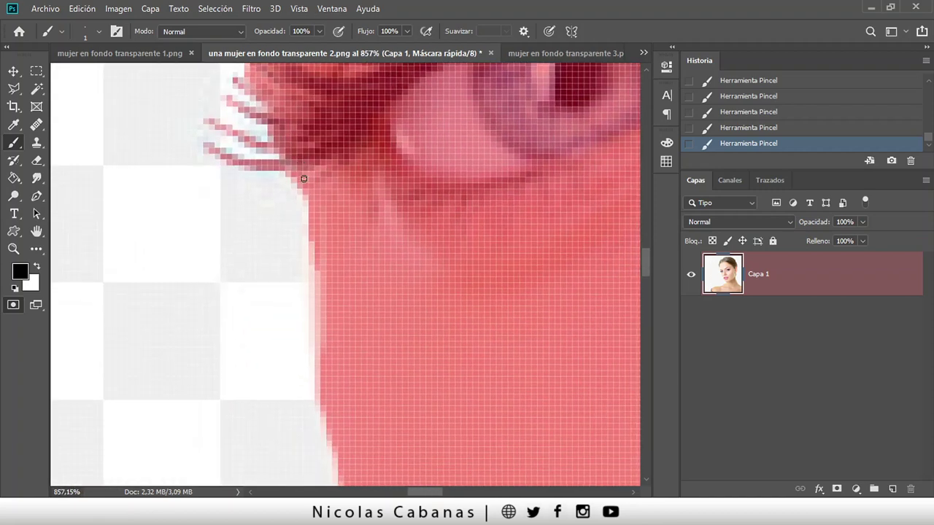
Set the brush size to 9 px.
right_click(341, 182)
left_click_drag(417, 217, 420, 217)
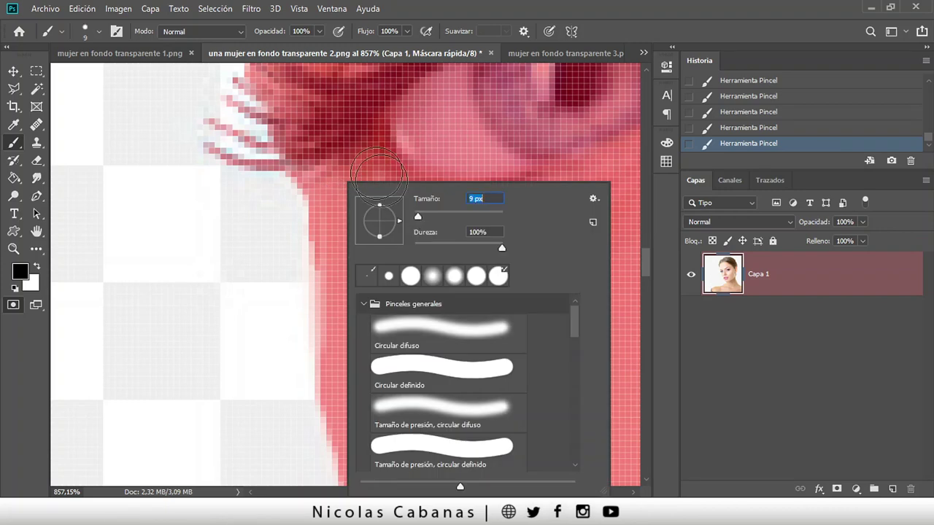
key("Return")
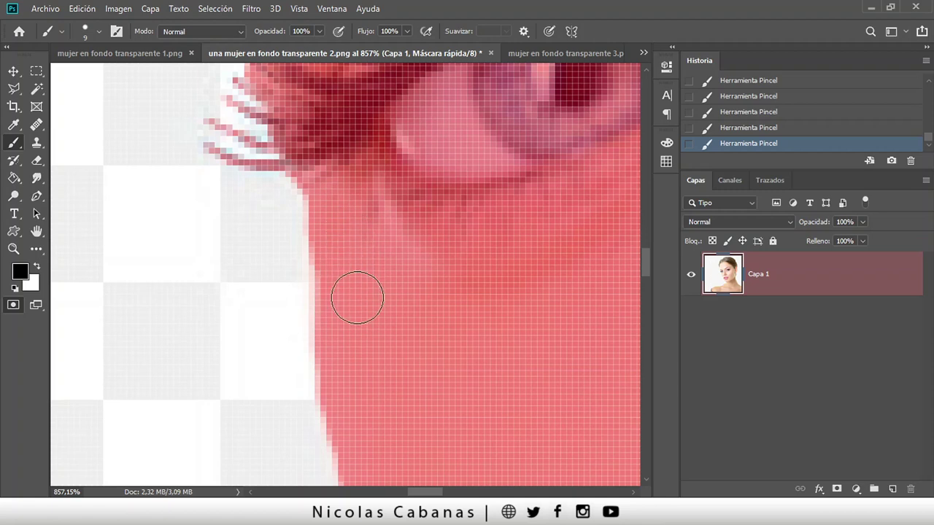
Set the brush size to 2 px and paint the mask over the eyebrow's outer tip and the edge just below it.
scroll(333, 173, "down", 2)
left_click_drag(334, 141, 267, 372)
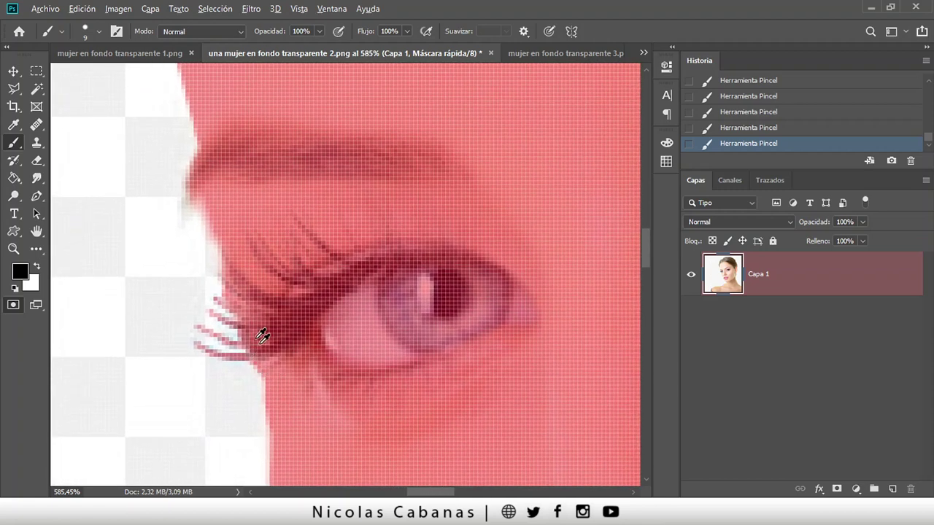
scroll(146, 183, "up", 2)
right_click(259, 217)
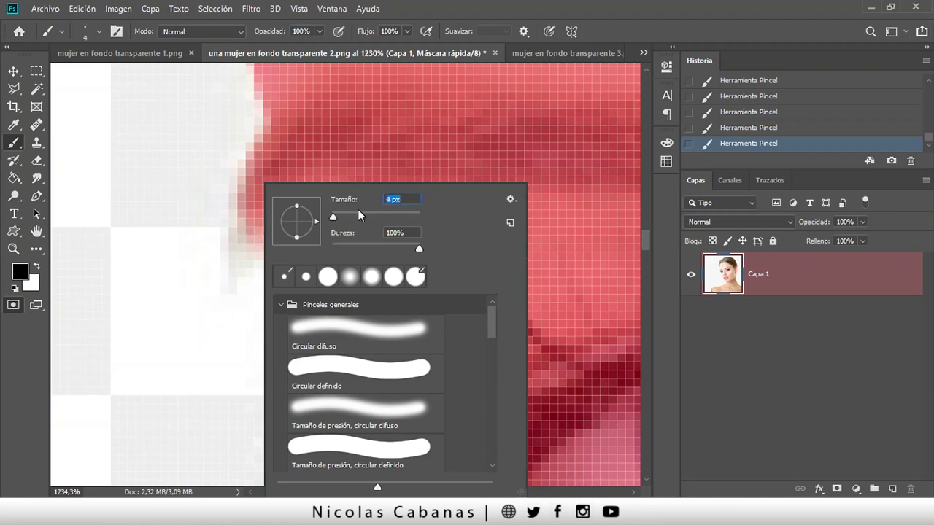
key("Return")
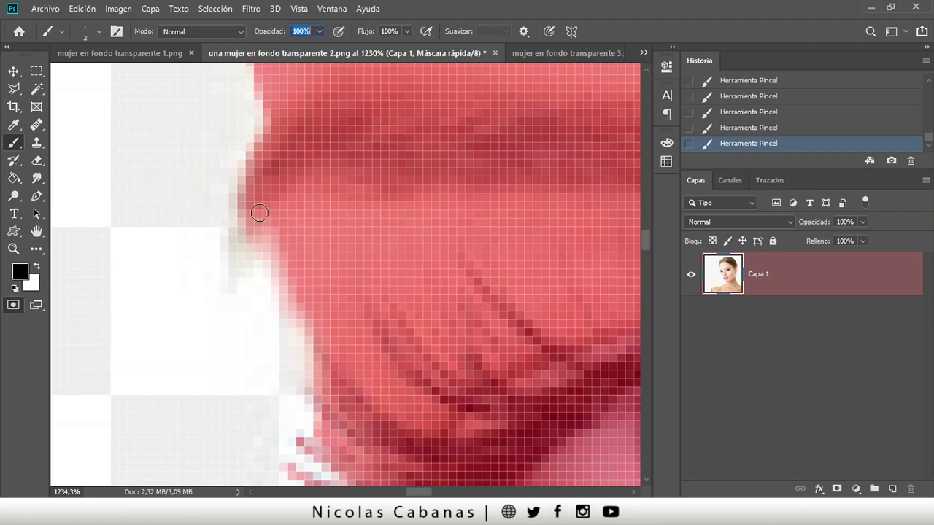
mouse_move(245, 220)
left_mouse_down()
mouse_move(235, 271)
mouse_move(270, 237)
mouse_move(289, 280)
mouse_move(276, 239)
mouse_move(299, 289)
left_mouse_up()
Paint the mask along the eyelid edge between eyebrow and eyelashes, and enlarge the brush to 3 px.
scroll(295, 307, "down", 3)
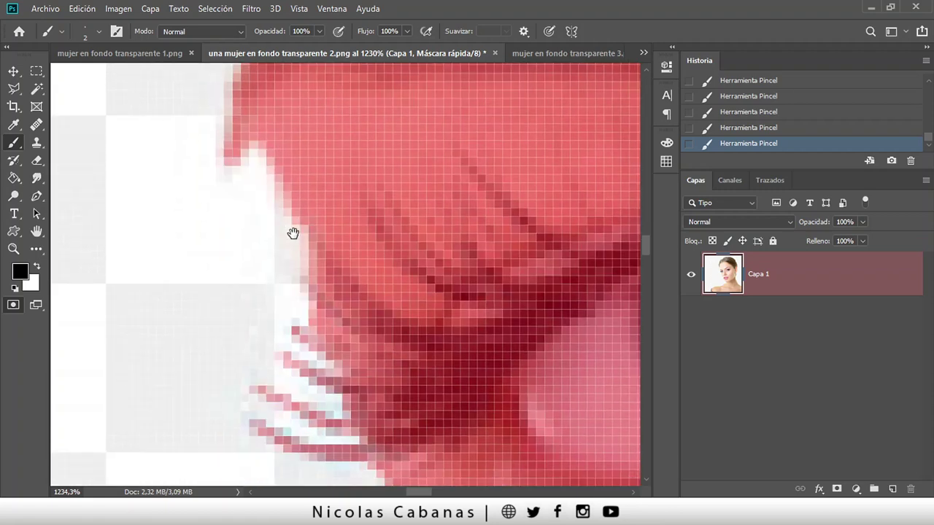
mouse_move(295, 196)
left_mouse_down()
mouse_move(318, 258)
mouse_move(313, 296)
mouse_move(316, 279)
mouse_move(333, 330)
left_mouse_up()
left_click_drag(307, 217, 312, 294)
left_click_drag(302, 157, 343, 336)
right_click(336, 184, "alt")
mouse_move(330, 178)
left_mouse_down()
mouse_move(334, 285)
mouse_move(317, 358)
left_mouse_up()
Examine the mask's edge from the eye and forehead around the hair to the stray strands on the crown.
scroll(395, 395, "down", 1, "alt")
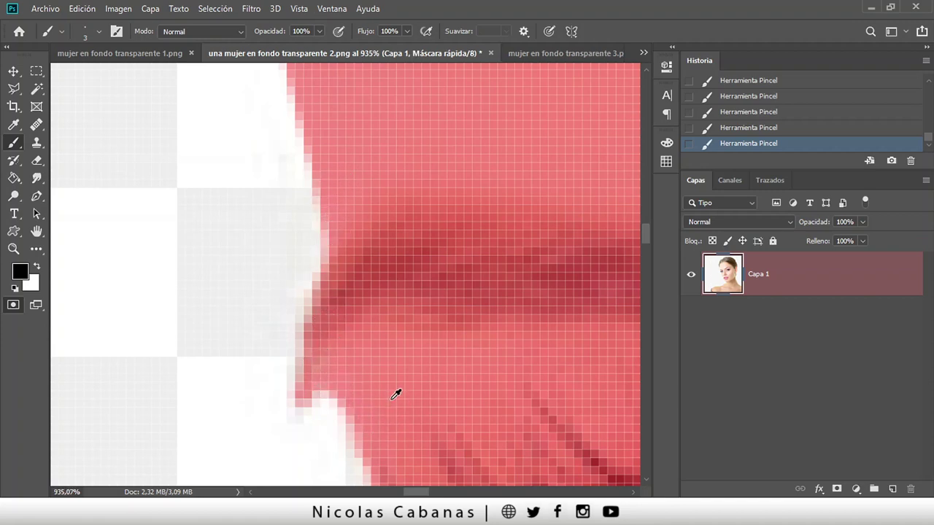
scroll(395, 395, "down", 3, "alt")
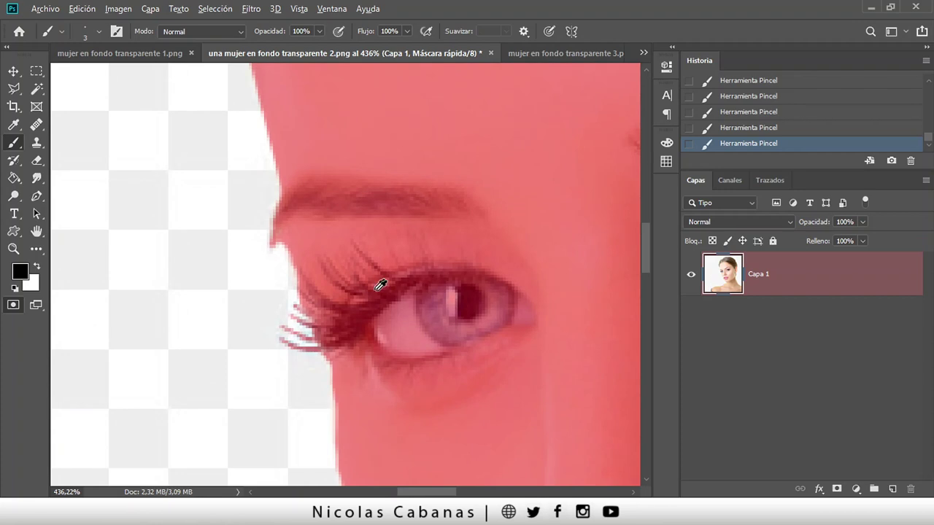
scroll(380, 285, "down", 3, "alt")
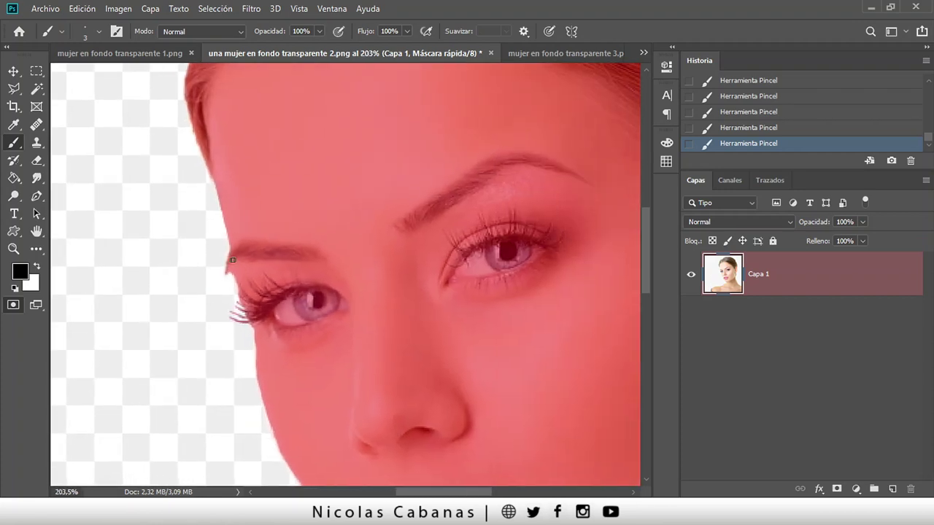
left_click_drag(232, 260, 129, 338)
left_click_drag(323, 313, 136, 249)
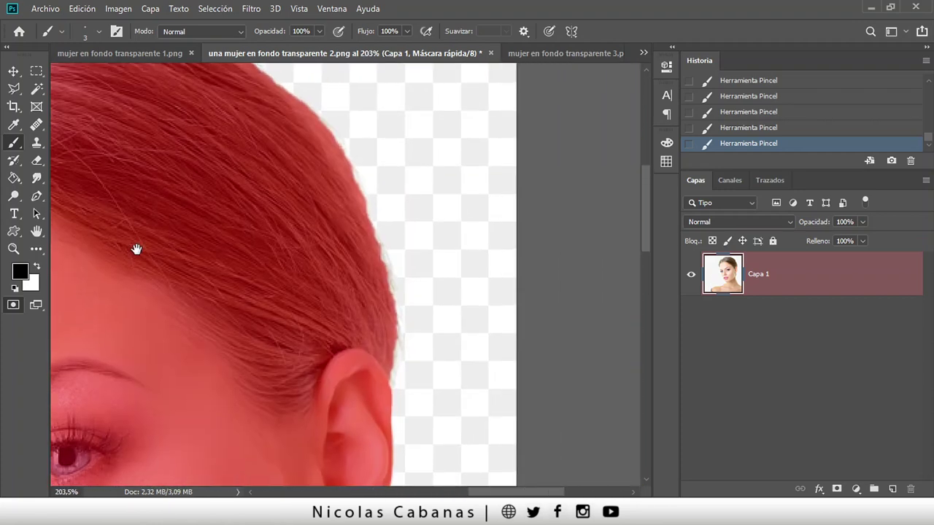
scroll(418, 374, "up", 2, "alt")
left_click_drag(347, 199, 409, 358)
left_click_drag(241, 146, 444, 348)
left_click_drag(212, 182, 475, 258)
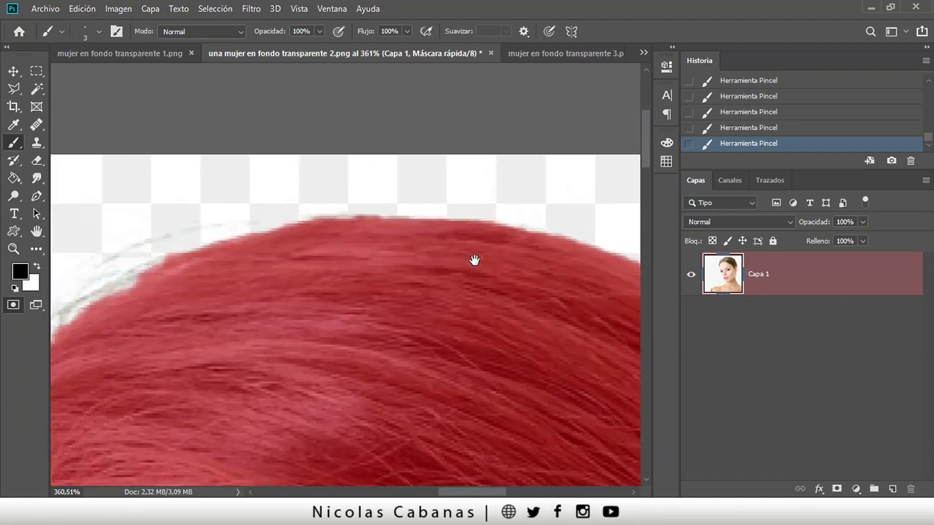
scroll(240, 313, "up", 2, "alt")
scroll(287, 311, "up", 1, "alt")
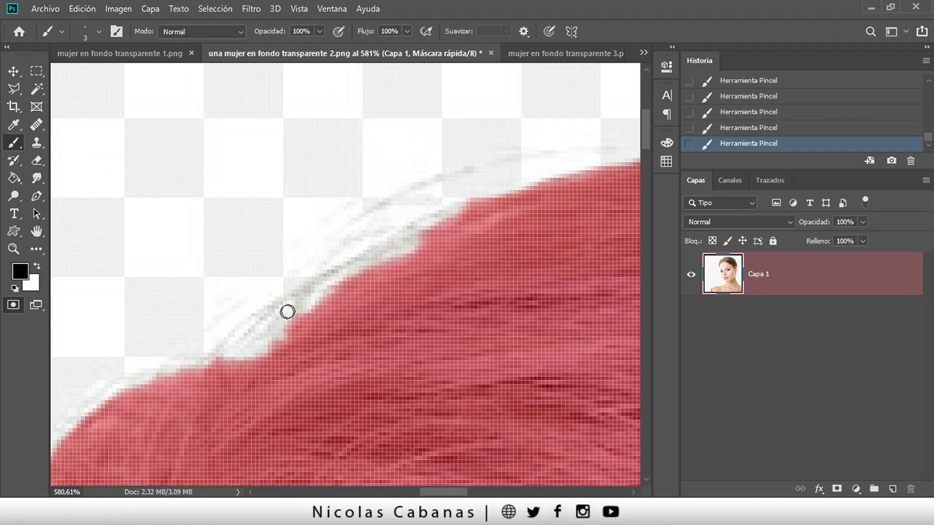
Enlarge the brush to 19 px over the edge of the crown hair.
scroll(261, 313, "down", 3, "alt")
left_click_drag(286, 312, 311, 315)
left_click_drag(265, 343, 270, 344)
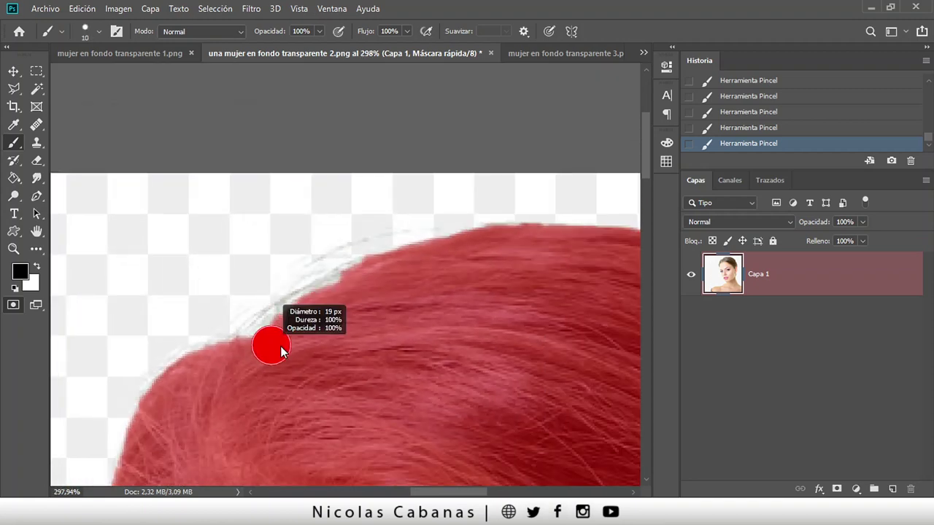
mouse_move(216, 367)
left_mouse_down()
mouse_move(261, 355)
mouse_move(350, 301)
mouse_move(276, 340)
mouse_move(228, 336)
left_mouse_up()
scroll(226, 335, "up", 4)
Set the brush size to 1 px and mask the main stray hair along the crown with connected straight strokes.
right_click(328, 294)
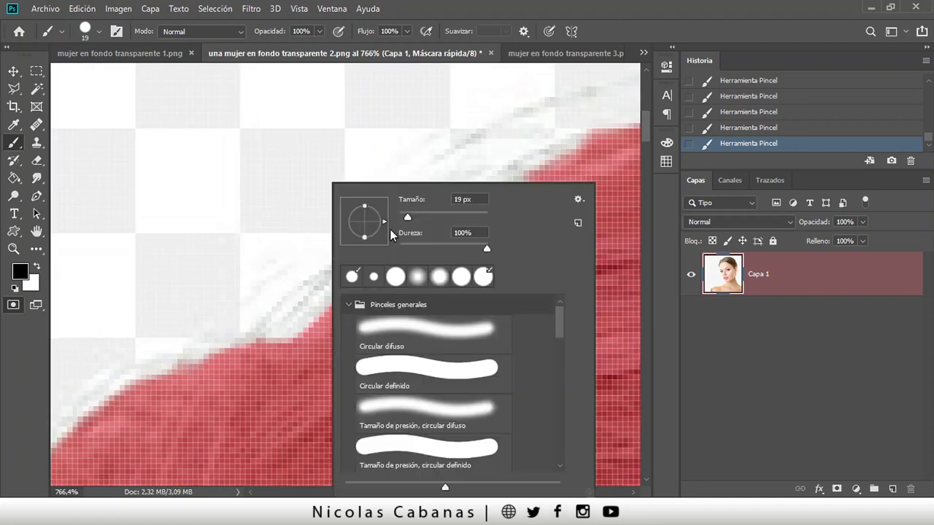
left_click_drag(404, 216, 401, 216)
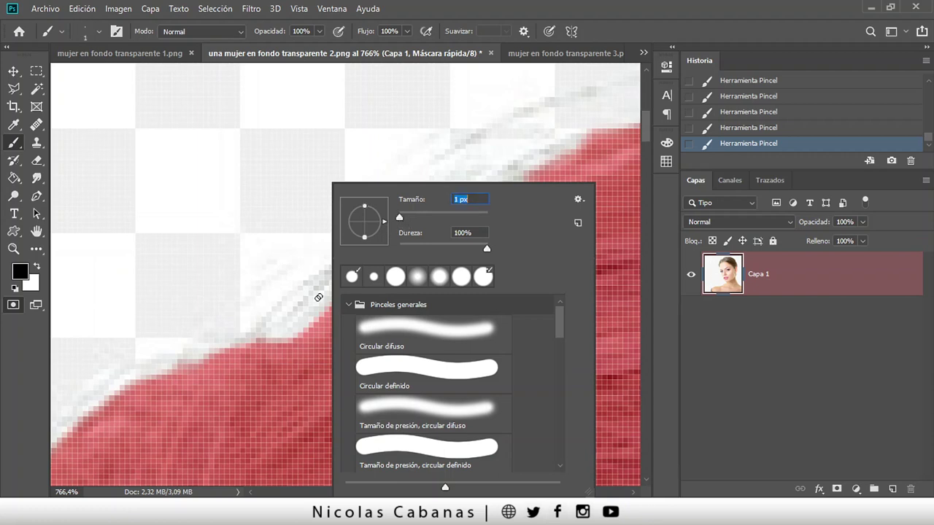
key("Return")
left_click(382, 239, "shift")
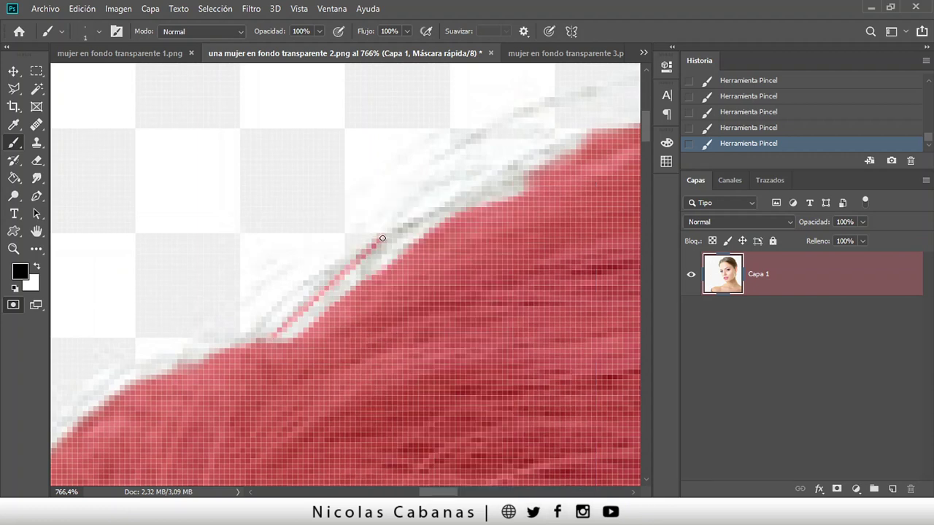
left_click(474, 191, "shift")
left_click(572, 140, "shift")
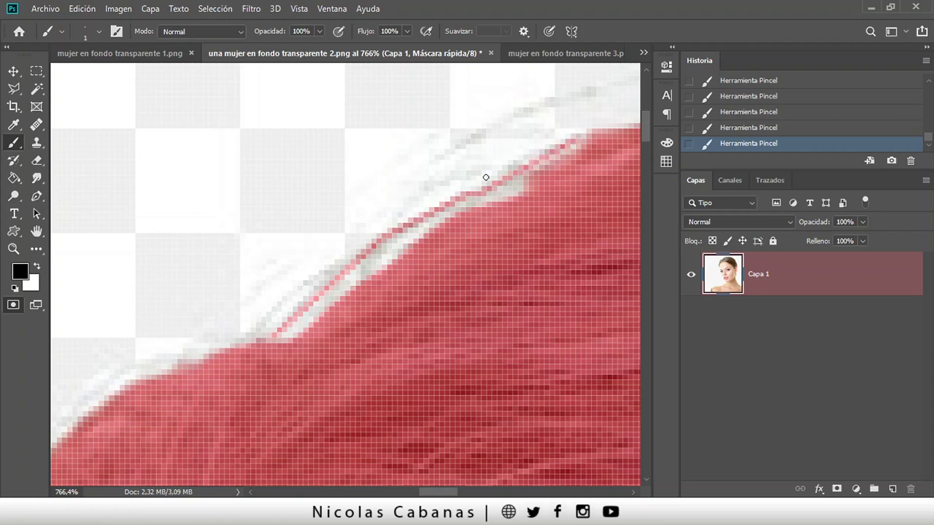
Mask a second stray hair outside the first and a short strand between it and the crown with straight strokes.
scroll(225, 341, "up", 2)
scroll(226, 340, "right", 2)
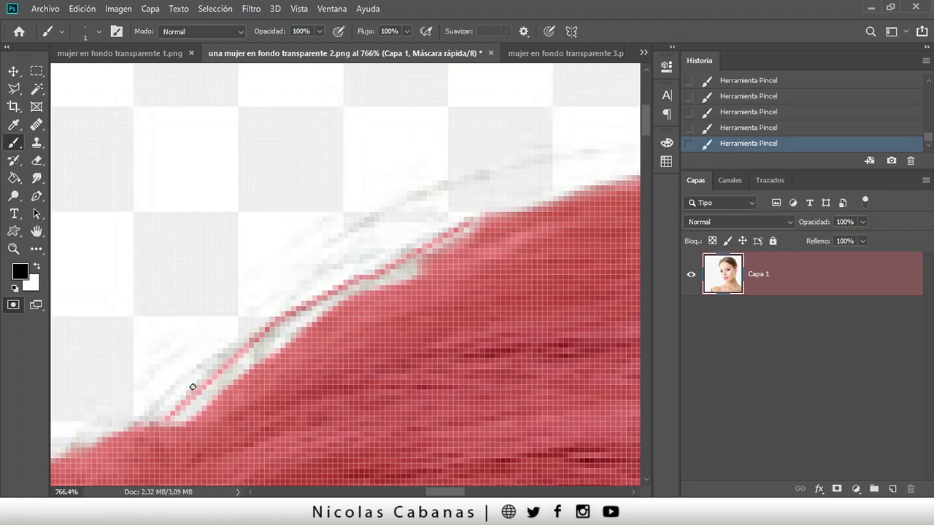
left_click(211, 358, "shift")
left_click(284, 315, "shift")
scroll(343, 293, "right", 1)
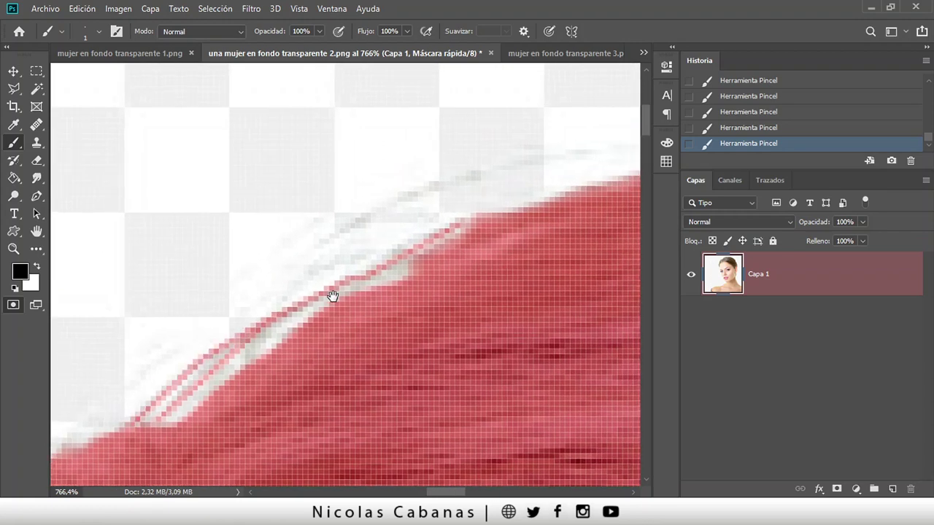
left_click(261, 330, "shift")
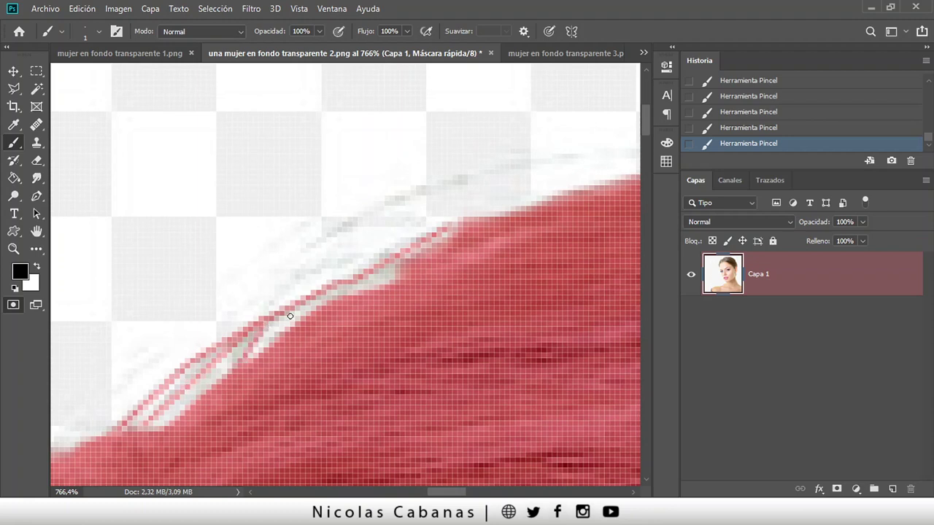
Mask the stray hair on the back slope of the crown with a straight 1 px stroke.
scroll(194, 411, "up", 2)
scroll(194, 411, "right", 1)
scroll(282, 349, "up", 1)
scroll(317, 358, "right", 4)
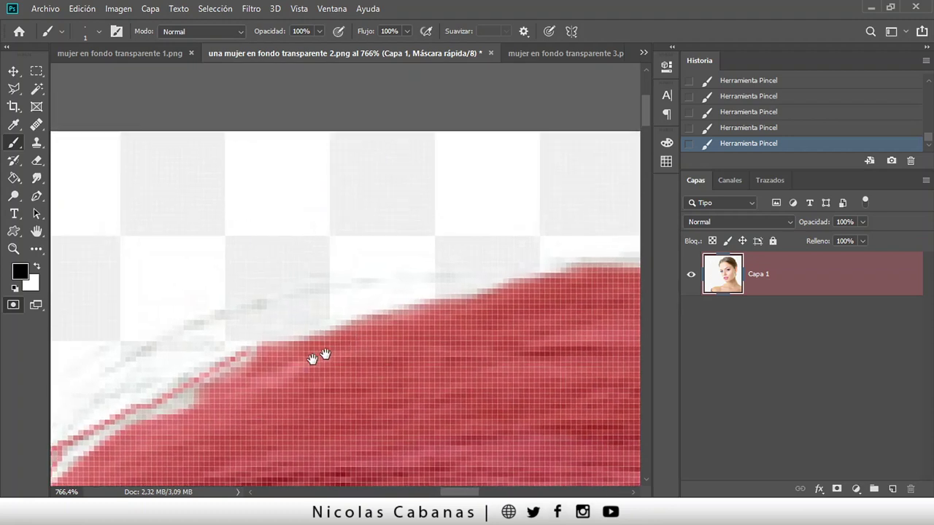
scroll(431, 336, "right", 4)
scroll(371, 304, "down", 3)
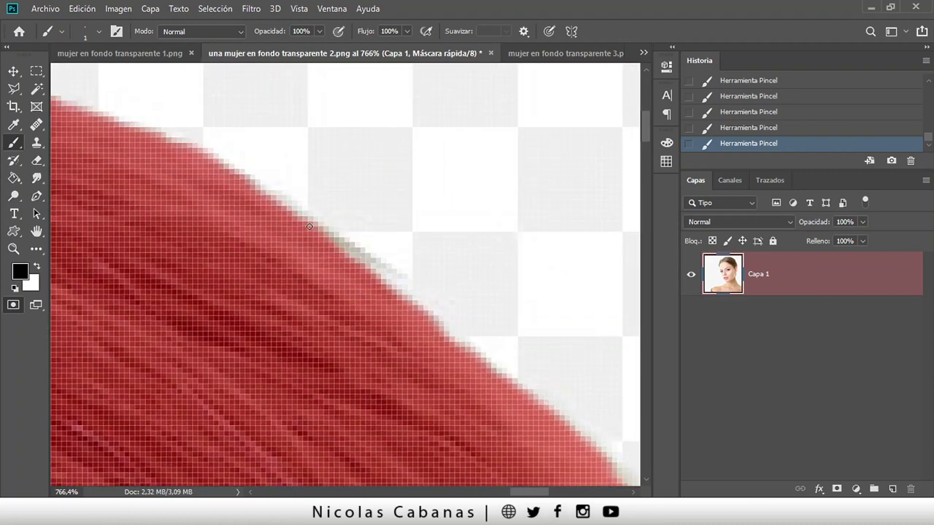
left_click(404, 274, "shift")
Mask the curved stray hair farther down the back of the crown with two connected straight strokes.
scroll(238, 214, "right", 3)
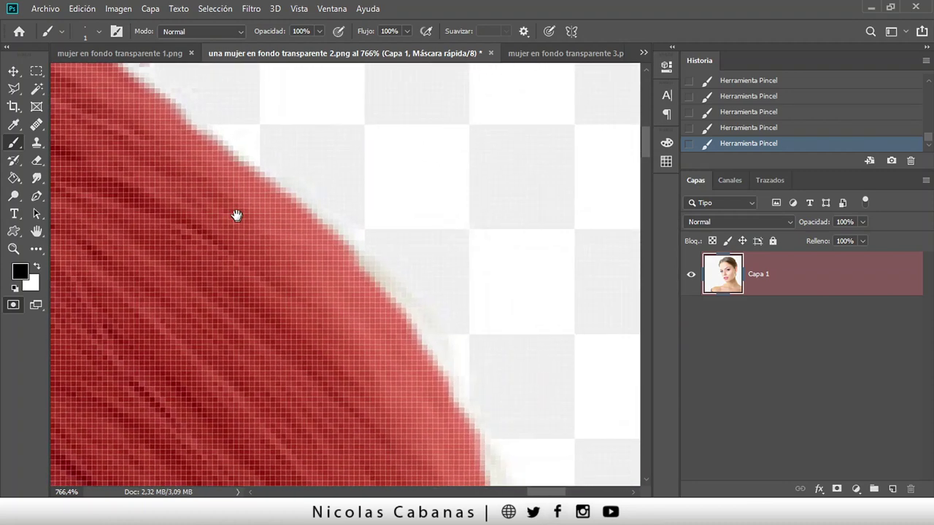
scroll(384, 360, "down", 2)
scroll(352, 344, "right", 1)
scroll(352, 344, "up", 1)
scroll(353, 345, "right", 1)
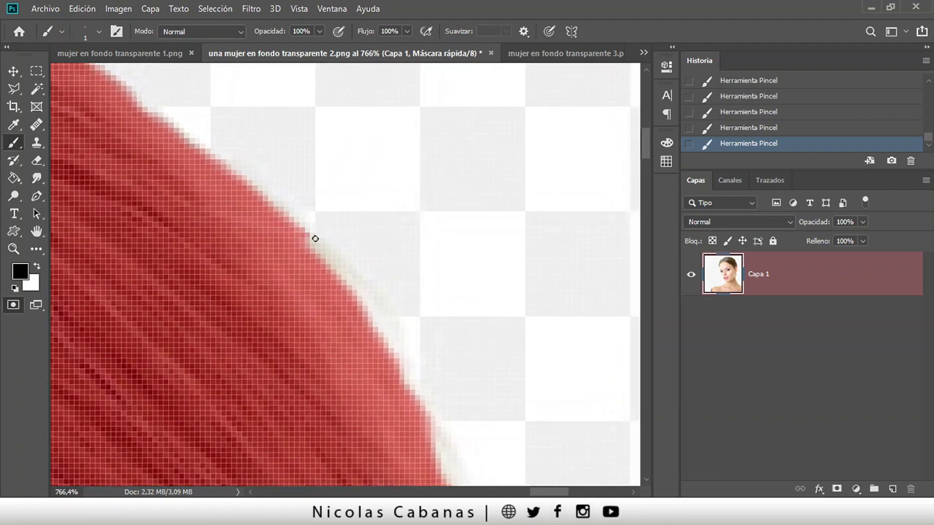
left_click(361, 277, "shift")
left_click(398, 335, "shift")
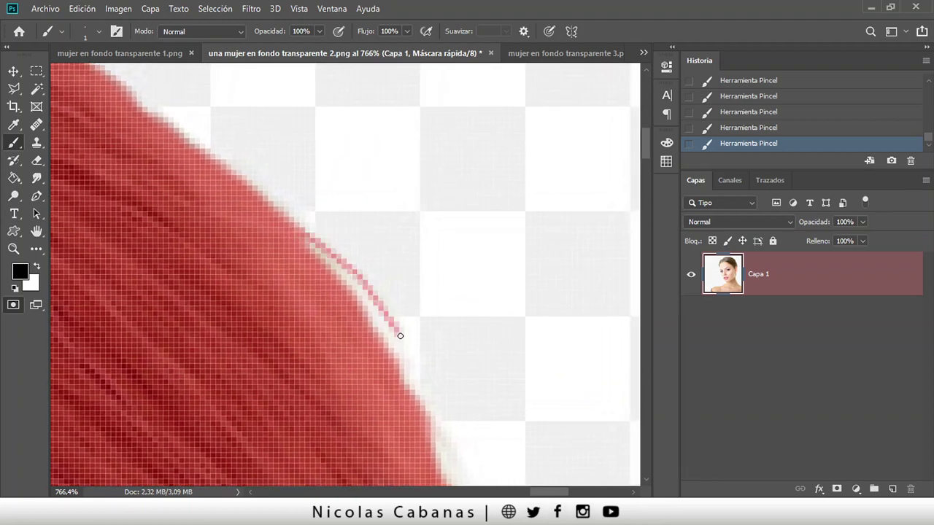
Mask the short stray hairs down the back of the head with separate straight strokes.
scroll(302, 246, "down", 3)
scroll(302, 246, "right", 2)
scroll(334, 264, "down", 1)
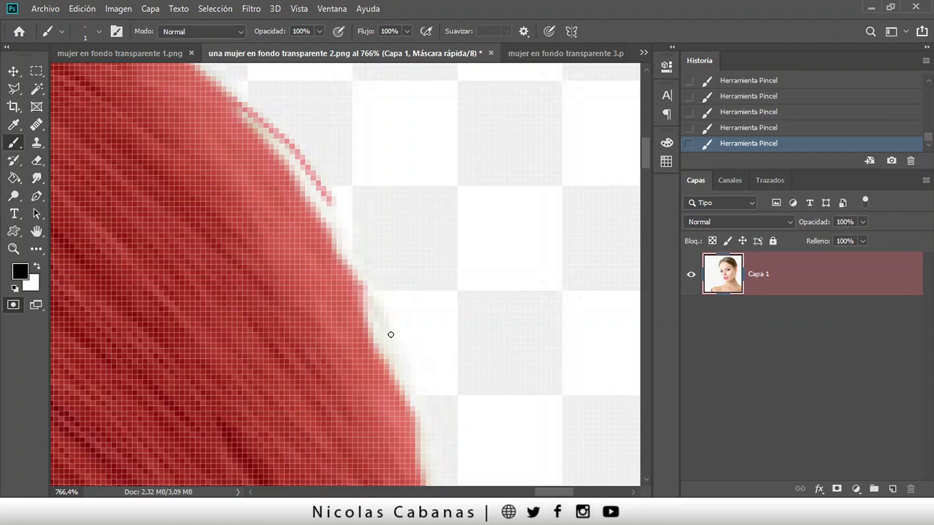
left_click(404, 355, "shift")
scroll(359, 350, "down", 2)
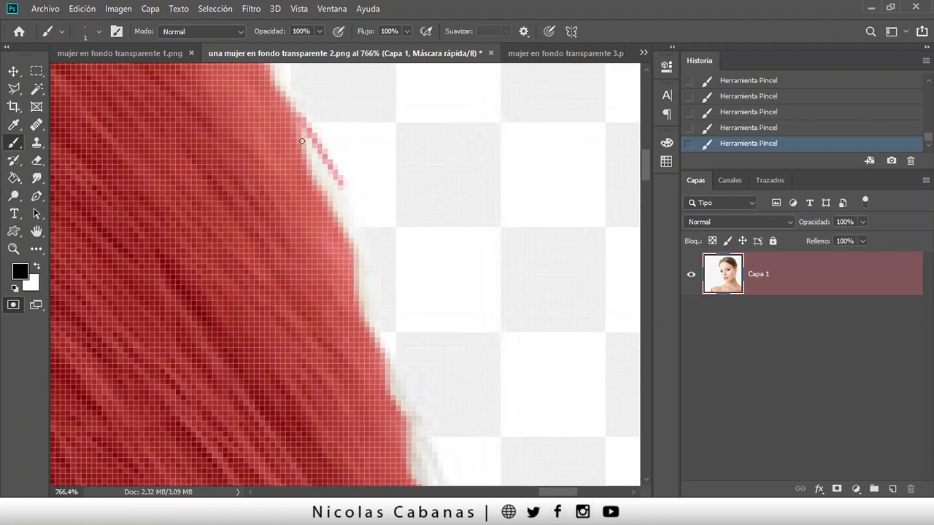
scroll(340, 284, "down", 2)
scroll(340, 285, "right", 1)
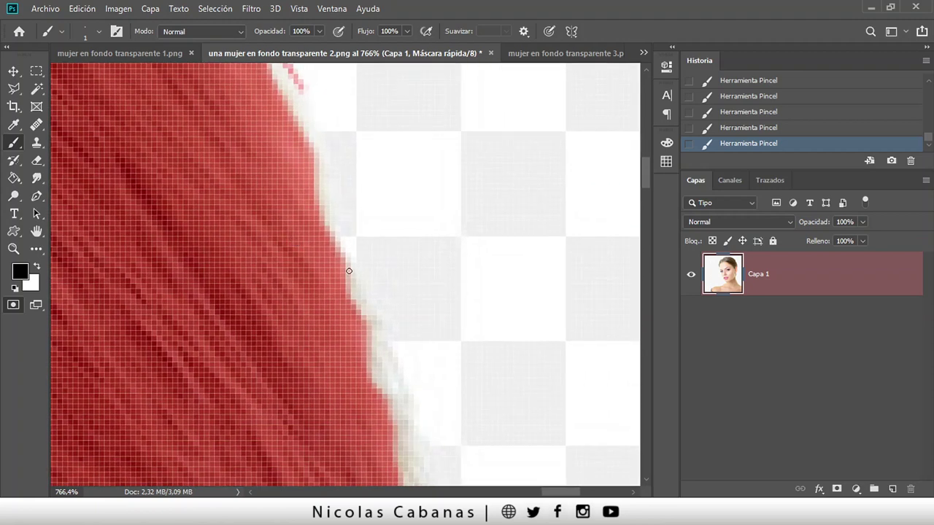
left_click(376, 337, "shift")
left_click_drag(375, 337, 297, 287)
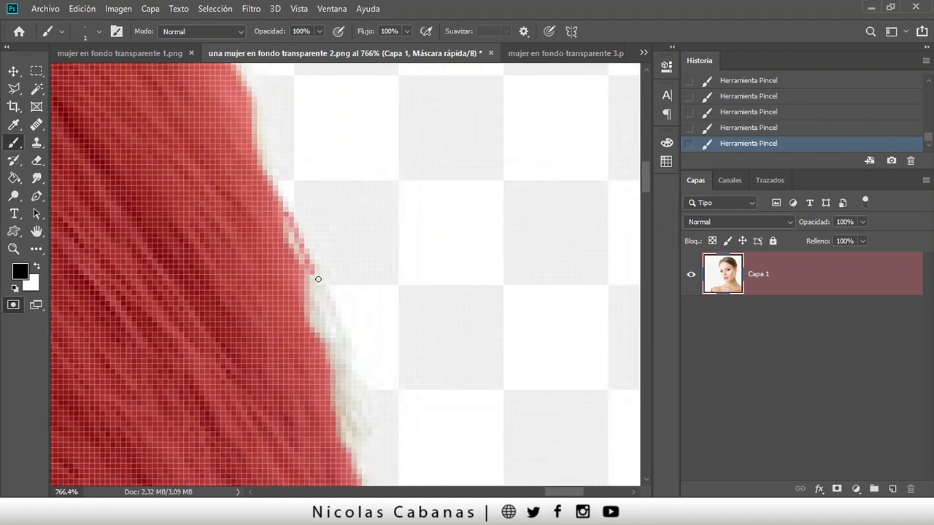
Mask the cluster of fine hairs sticking out above the ear with several short straight strokes.
left_click(342, 335, "shift")
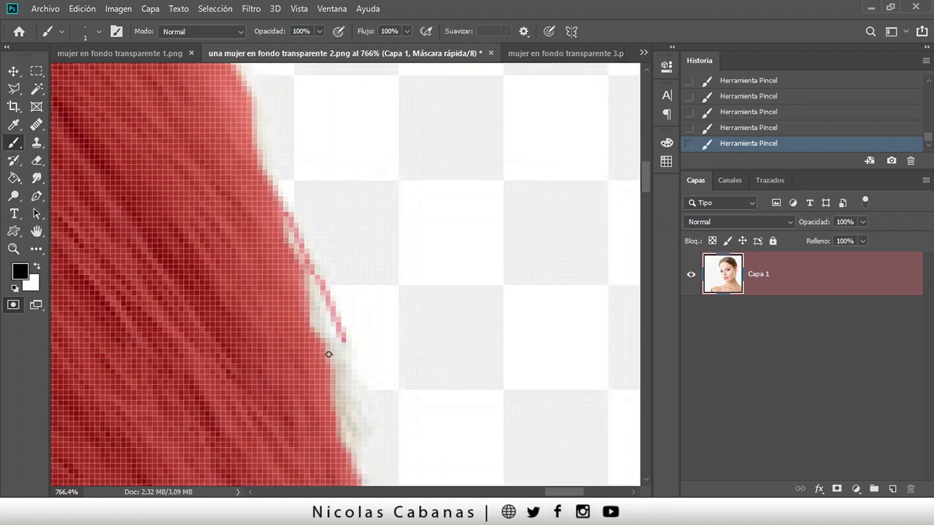
left_click(357, 390, "shift")
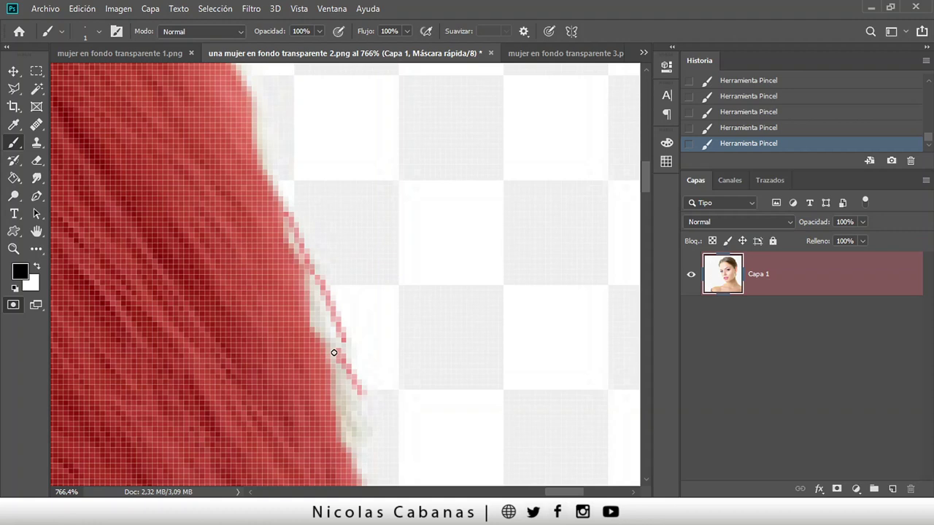
left_click(360, 418, "shift")
mouse_move(361, 418)
left_mouse_down()
mouse_move(290, 328)
mouse_move(276, 291)
left_mouse_up()
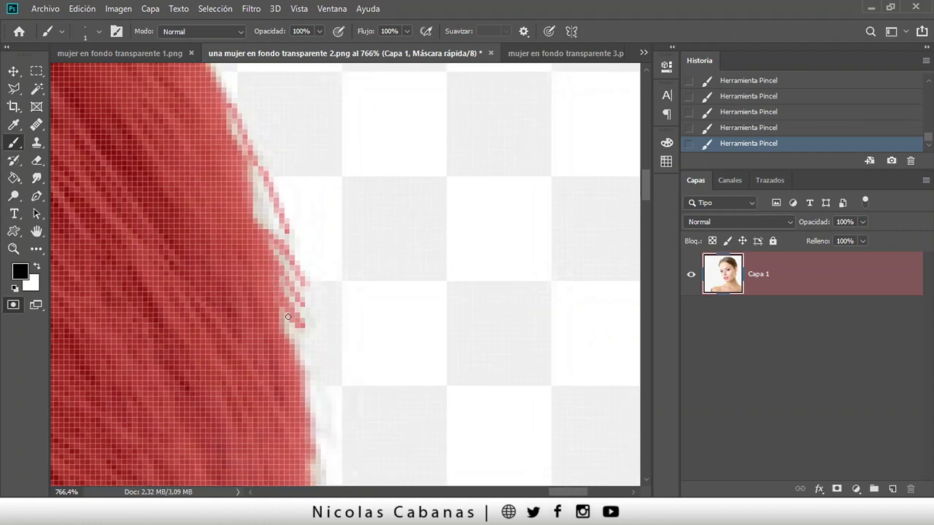
Examine the mask's edge from the hair above the ear down past the earlobe to the nape and neck.
left_click_drag(288, 357, 261, 226)
left_click_drag(262, 323, 265, 304)
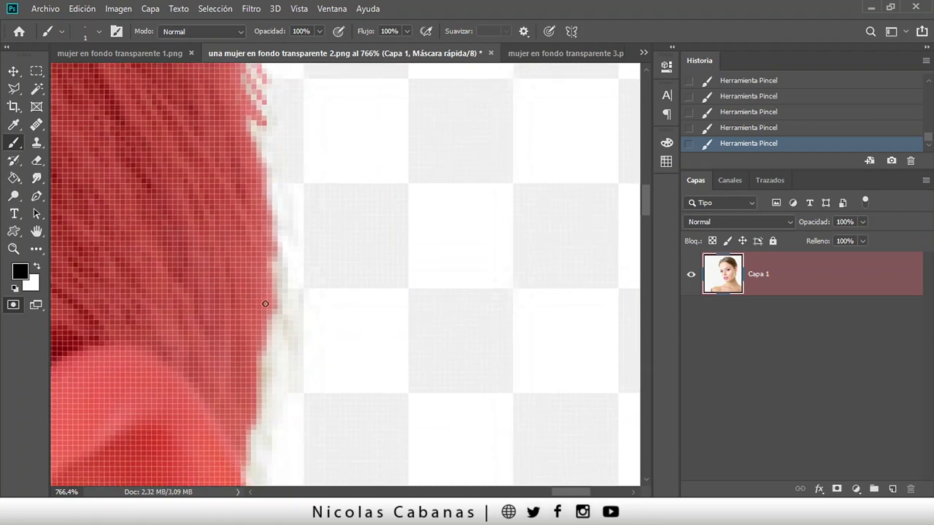
scroll(266, 265, "down", 6)
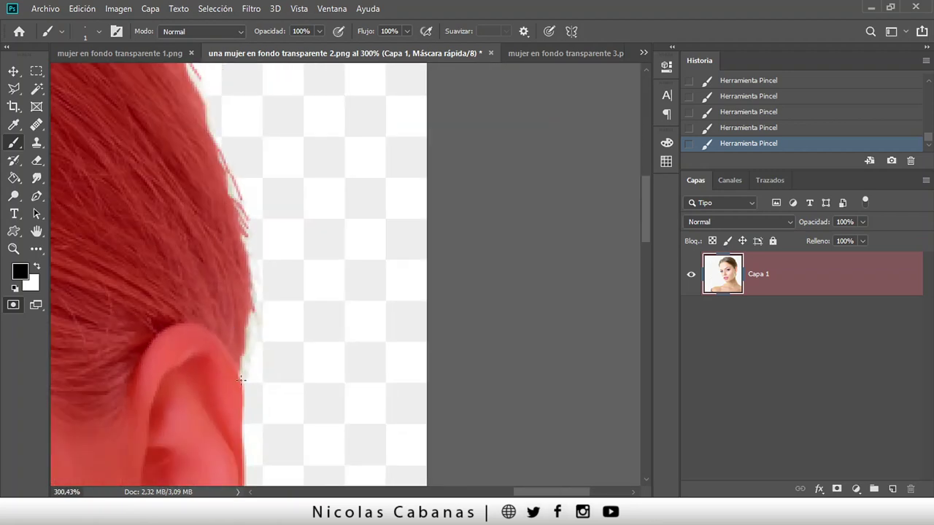
left_click_drag(236, 406, 309, 104)
scroll(277, 361, "up", 3)
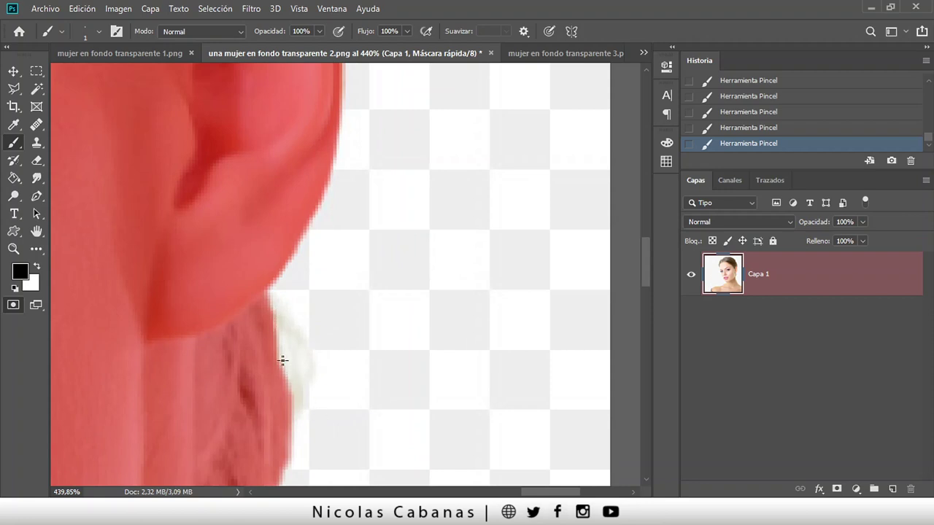
scroll(283, 360, "down", 6)
left_click_drag(263, 358, 307, 181)
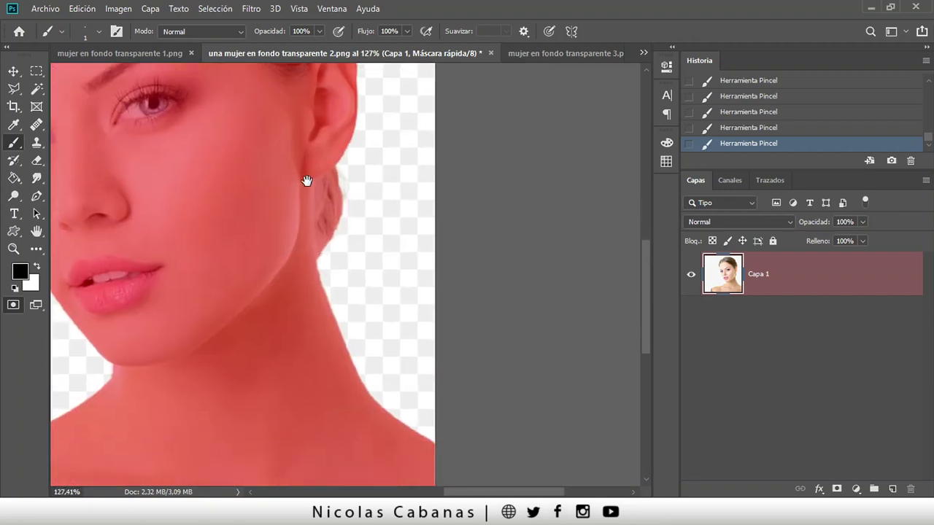
scroll(359, 280, "up", 6)
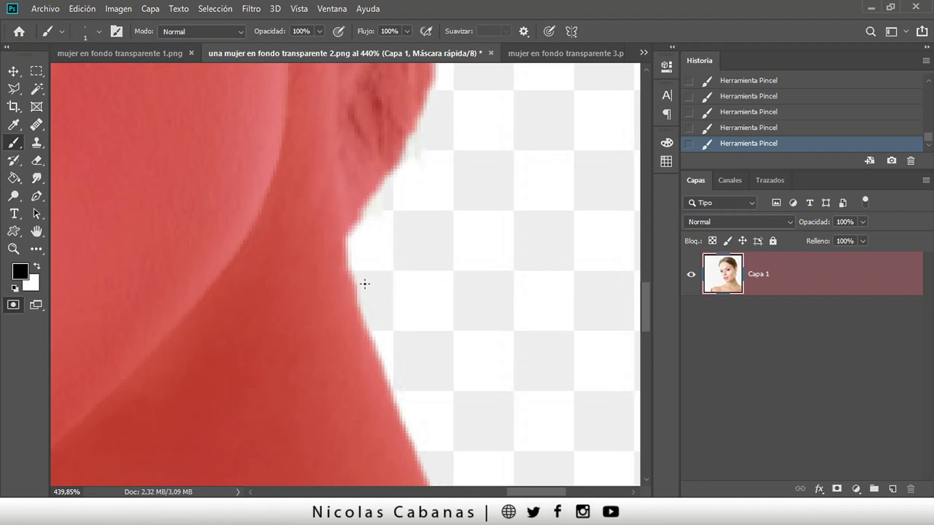
Set the brush size to 17 px, switch the painting color to white and clean the mask's edge at the nape.
right_click(365, 283)
left_click_drag(435, 218, 437, 217)
key("Return")
left_click(37, 267)
left_click(372, 250)
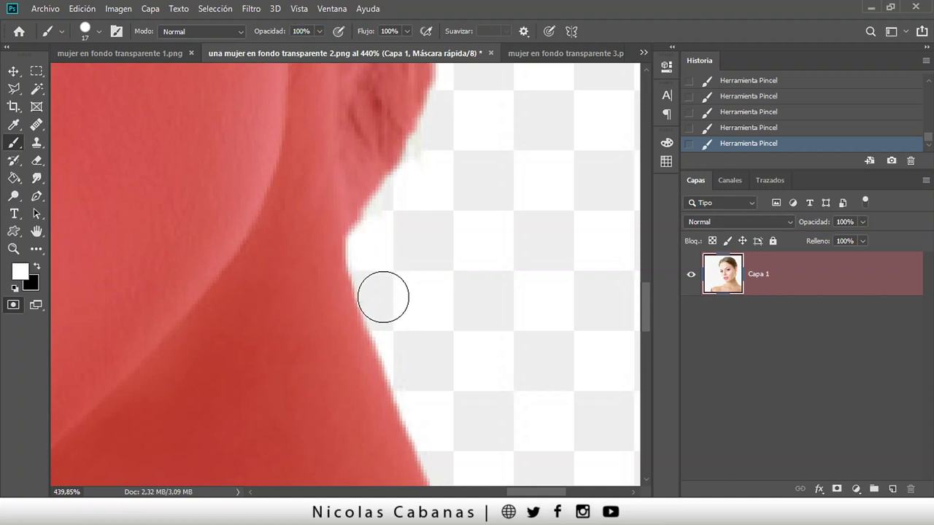
Check the neck and shoulder edge, and exit Quick Mask mode to turn the mask into a selection around the woman.
mouse_move(413, 369)
left_mouse_down()
mouse_move(355, 159)
mouse_move(281, 136)
left_mouse_up()
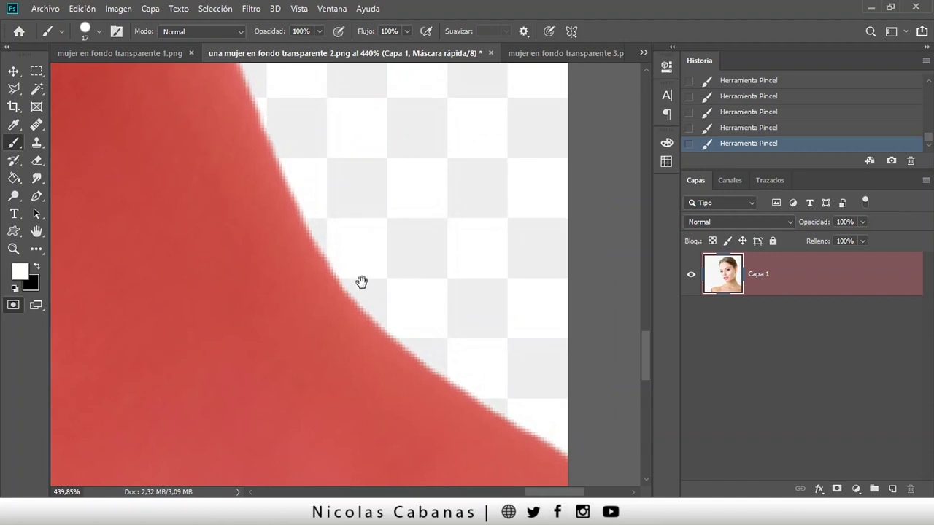
left_click_drag(361, 282, 299, 205)
scroll(299, 204, "down", 8)
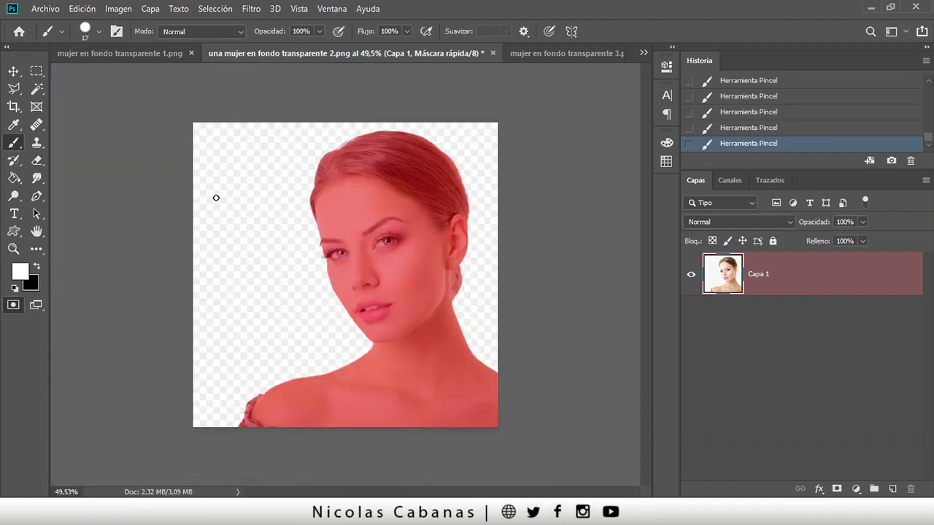
left_click(13, 304)
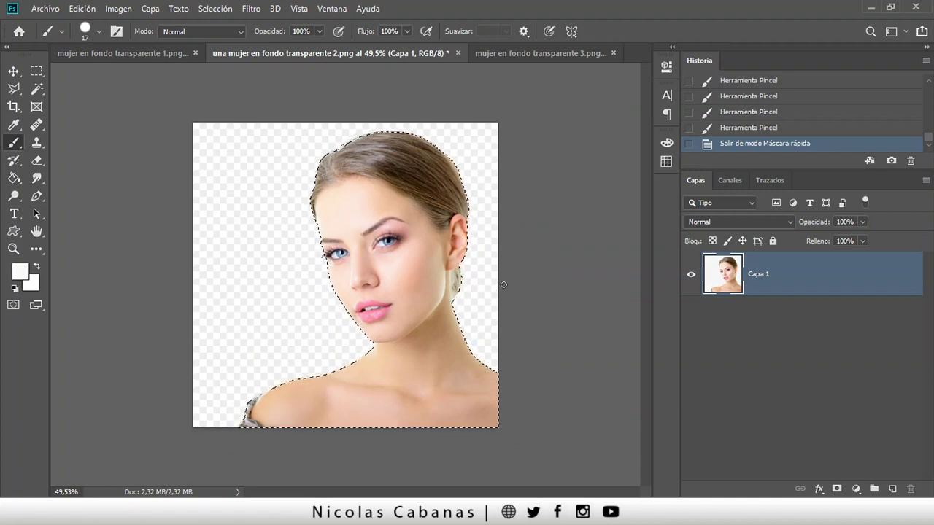
Try copying and pasting the selected woman onto a new layer, toggle Capa 1's visibility, and revert to the Quick Mask exit state.
left_click(83, 8)
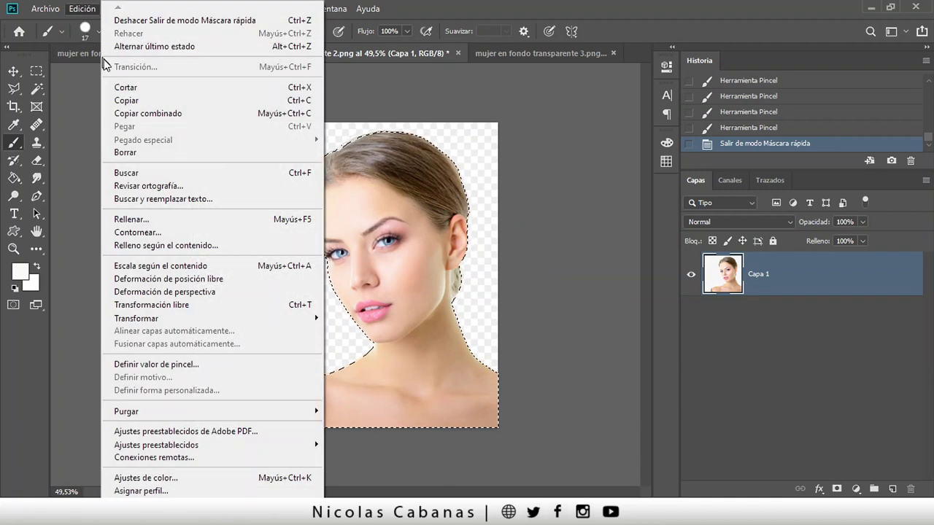
left_click(144, 100)
left_click(84, 10)
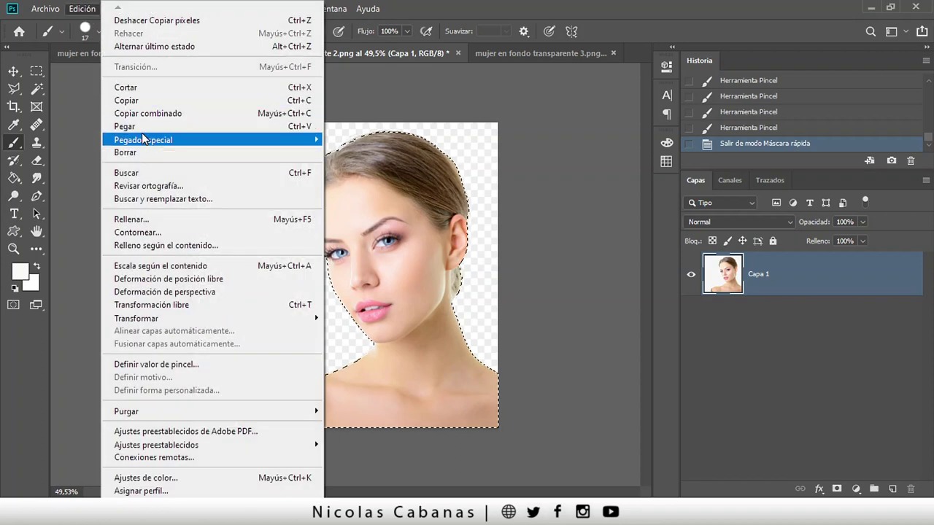
left_click(124, 126)
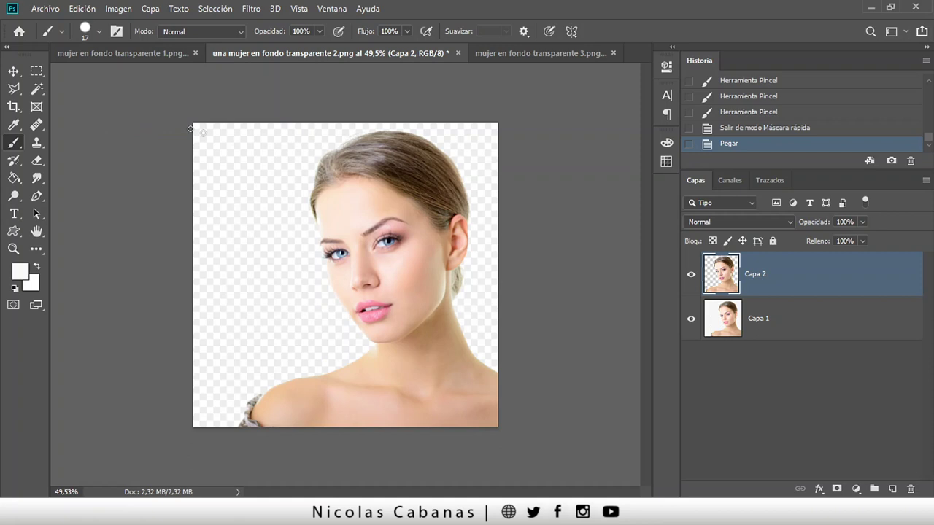
left_click(692, 318)
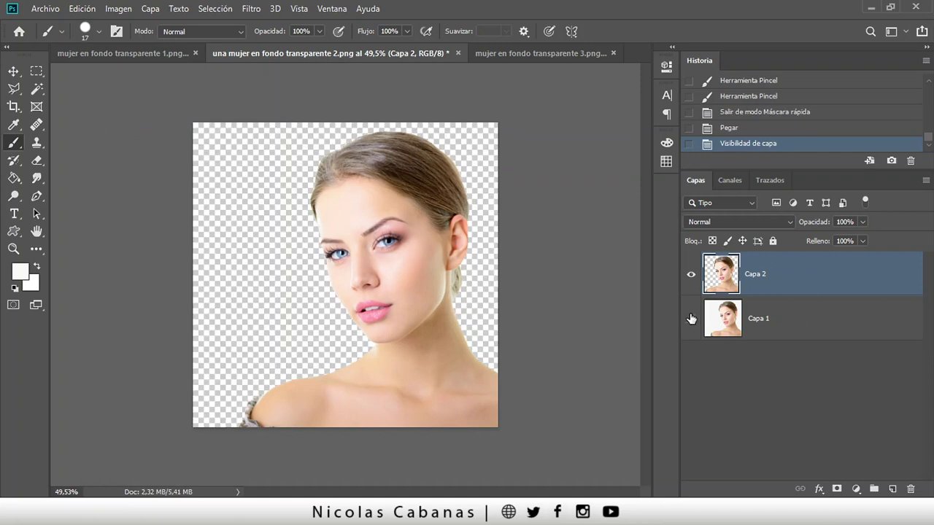
left_click(691, 318)
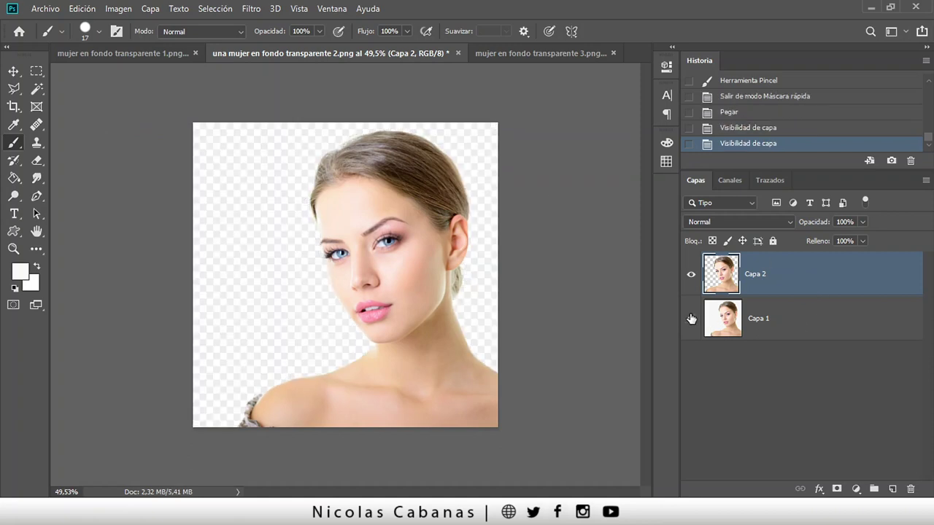
left_click(737, 113)
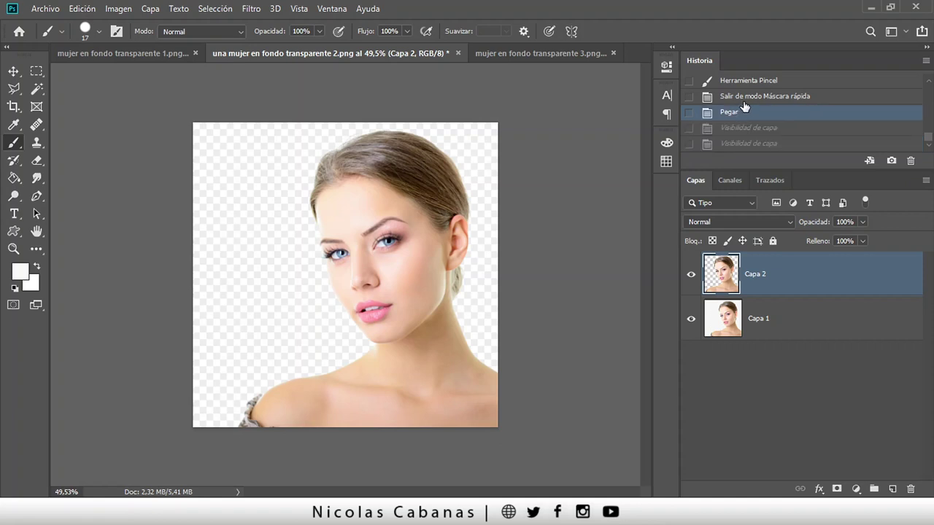
left_click(741, 100)
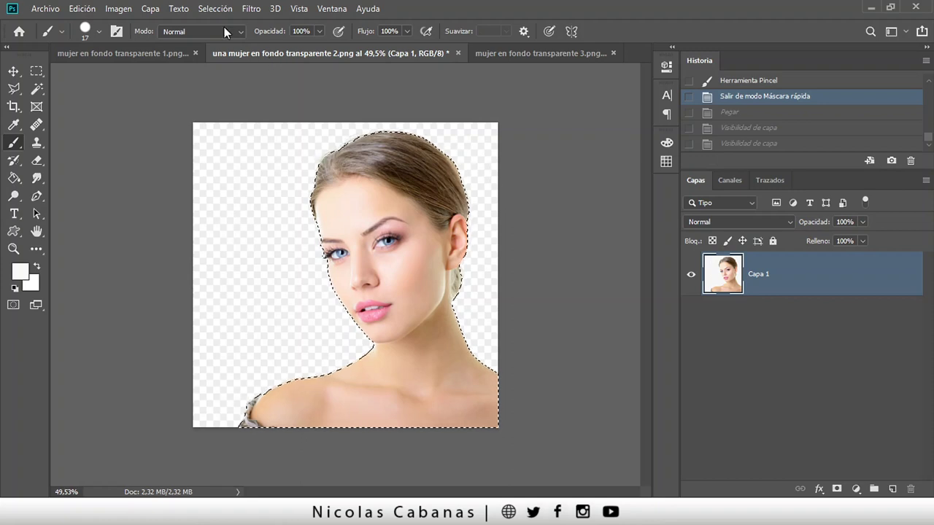
Try isolating the selected woman with Layer via Copy, compare it with Capa 1 hidden, and restore the selection through the history.
left_click(150, 9)
mouse_move(191, 22)
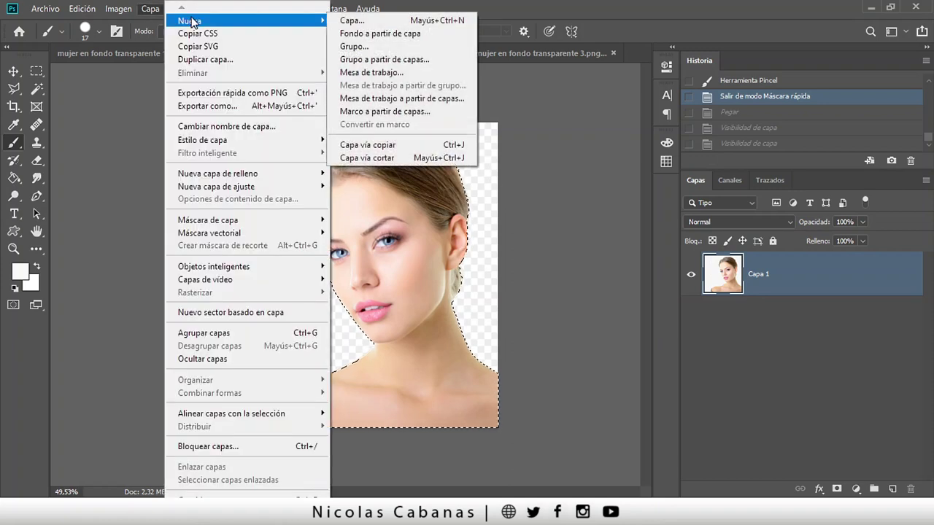
left_click(466, 149)
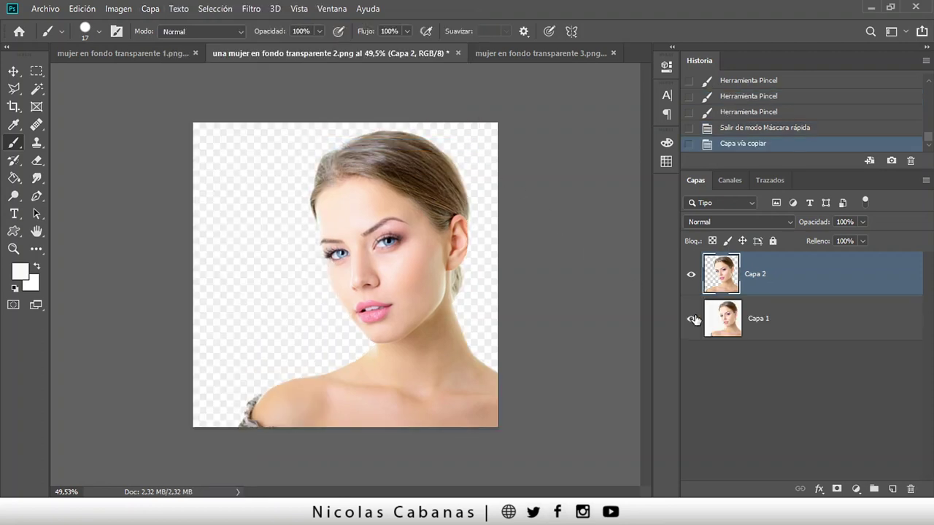
left_click(691, 319)
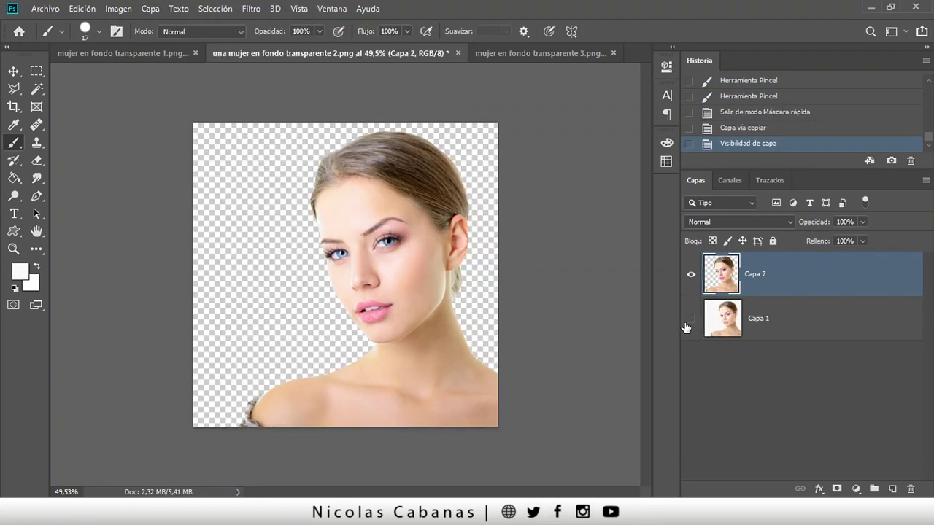
left_click(689, 321)
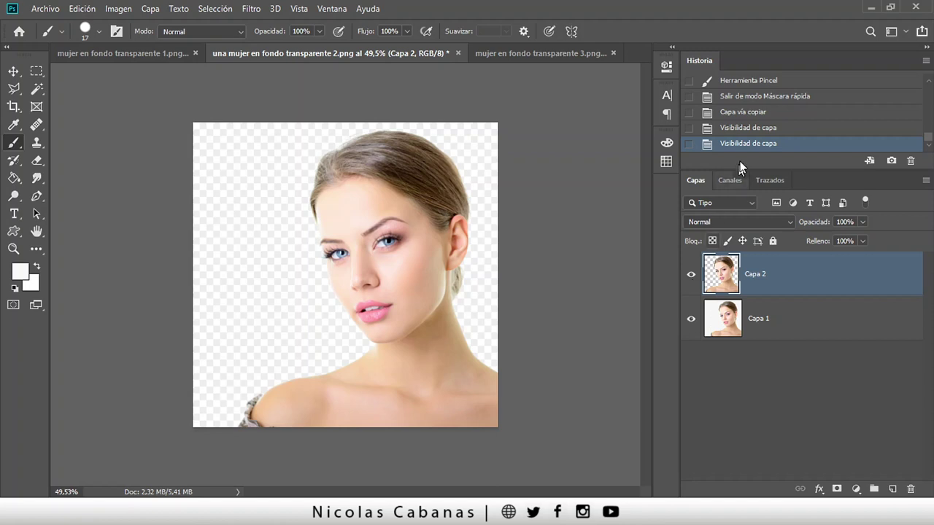
left_click(756, 98)
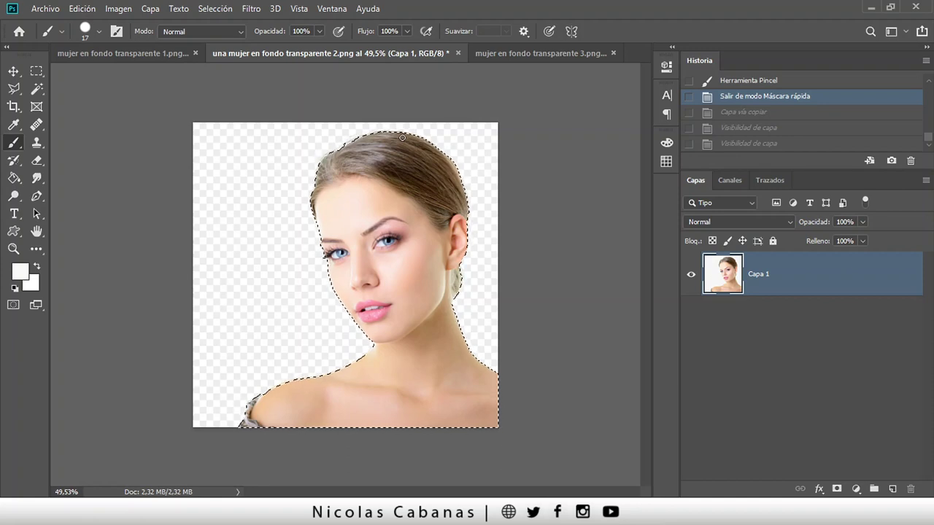
Add a layer mask to Capa 1 from the selection around the woman.
left_click(838, 489)
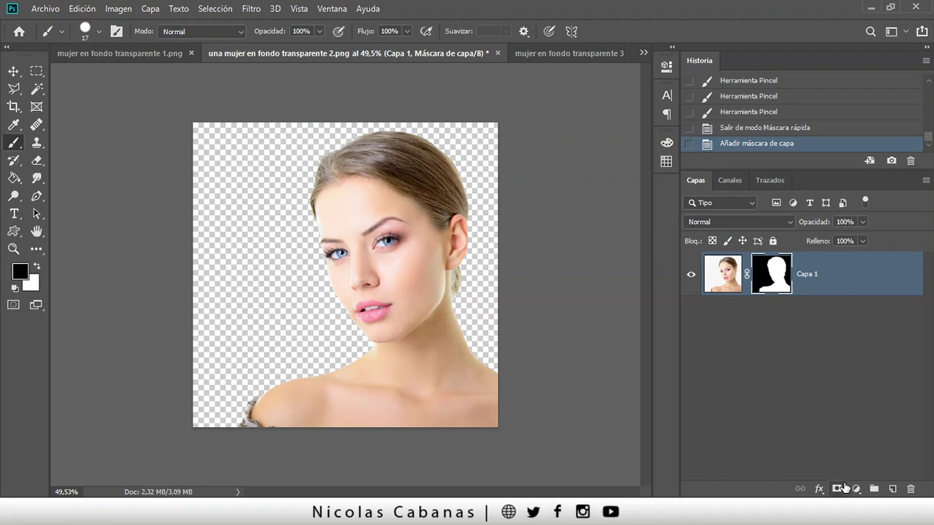
Add a solid color fill layer in black (000000) and place it beneath Capa 1.
left_click(856, 489)
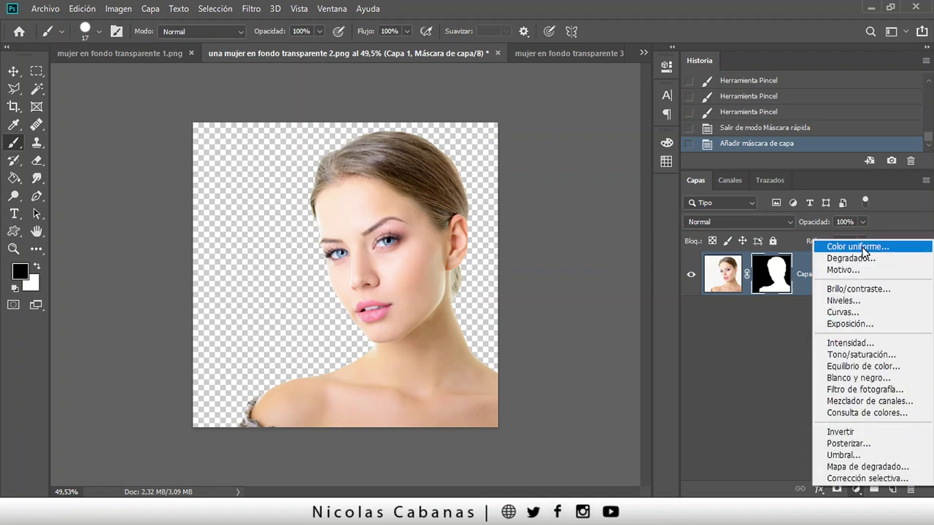
left_click(836, 248)
left_click_drag(394, 299, 357, 321)
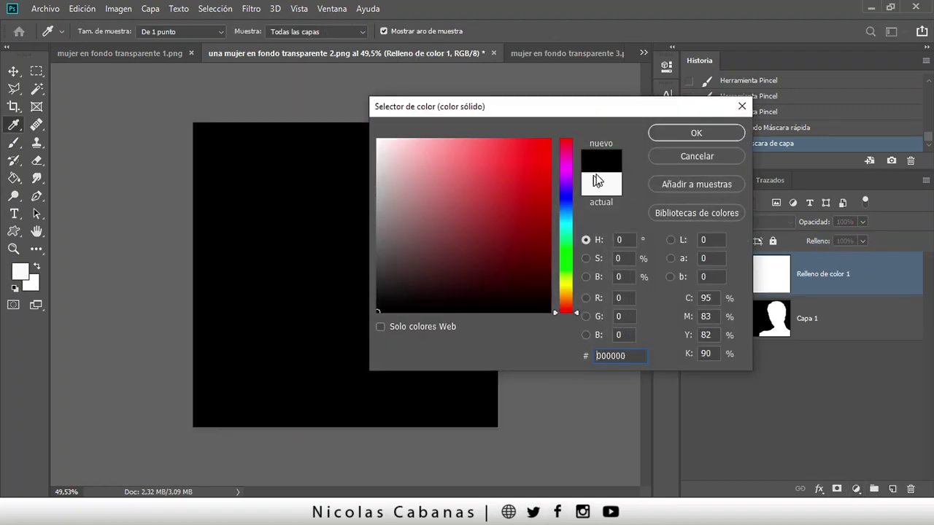
left_click(677, 135)
left_click_drag(828, 272, 825, 342)
Examine the woman's cut-out edges against the black fill around the eyelashes, hair, ear, neck, shoulders and chin.
key("z")
left_click_drag(313, 316, 344, 338)
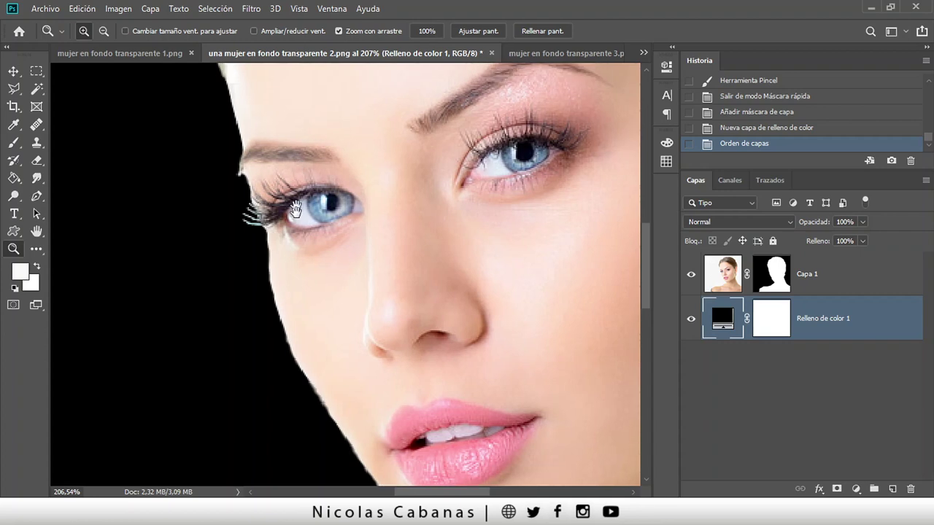
left_click_drag(314, 241, 312, 327)
mouse_move(268, 222)
left_mouse_down()
mouse_move(279, 311)
mouse_move(250, 386)
left_mouse_up()
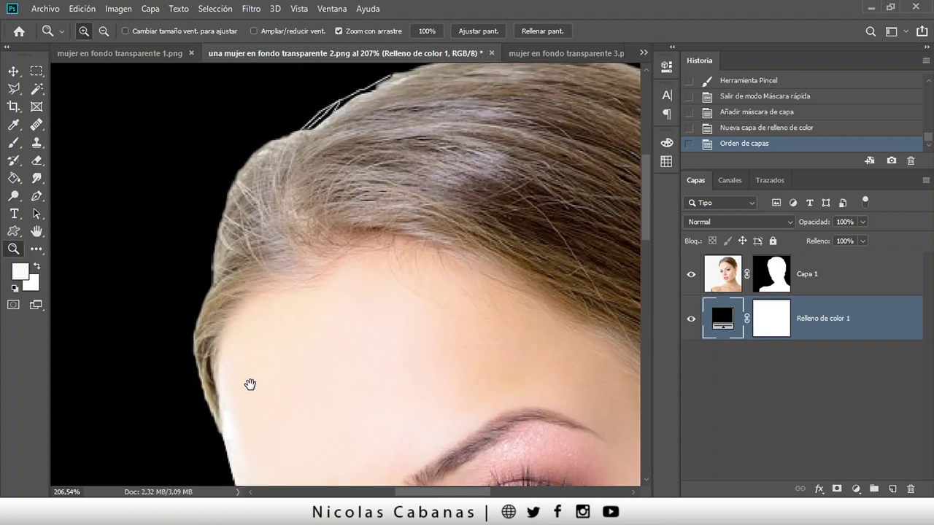
left_click_drag(273, 285, 273, 336)
mouse_move(327, 269)
left_mouse_down()
mouse_move(326, 313)
mouse_move(261, 243)
mouse_move(349, 232)
mouse_move(306, 277)
mouse_move(314, 306)
mouse_move(381, 367)
mouse_move(357, 271)
left_mouse_up()
left_click_drag(532, 205, 355, 130)
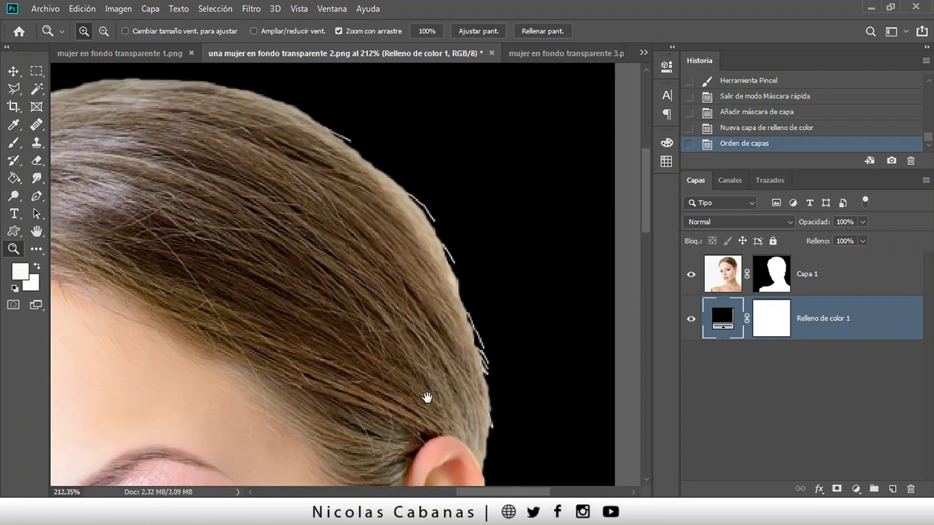
left_click_drag(427, 397, 419, 212)
left_click_drag(401, 309, 438, 153)
left_click_drag(472, 350, 471, 279)
left_click_drag(547, 387, 428, 359)
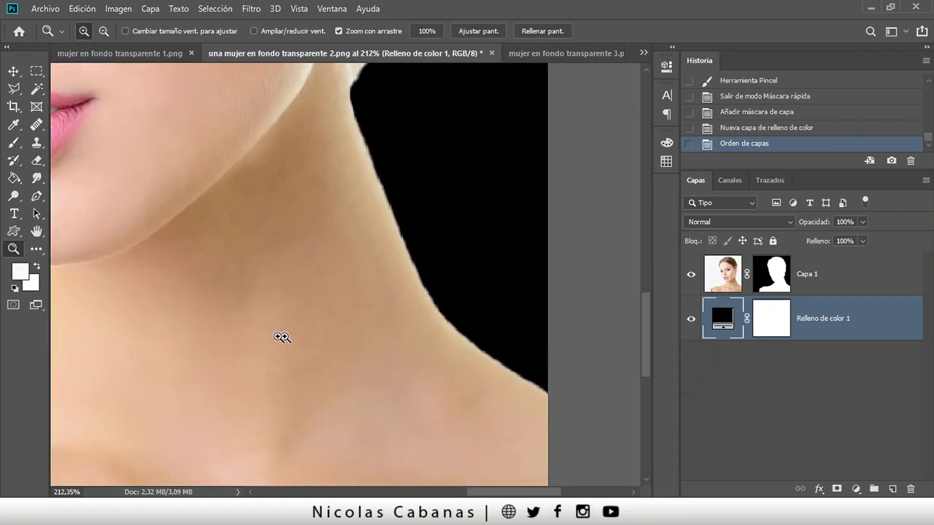
left_click_drag(282, 338, 492, 351)
left_click_drag(274, 319, 548, 365)
left_click_drag(475, 138, 390, 207)
left_click_drag(408, 250, 396, 250)
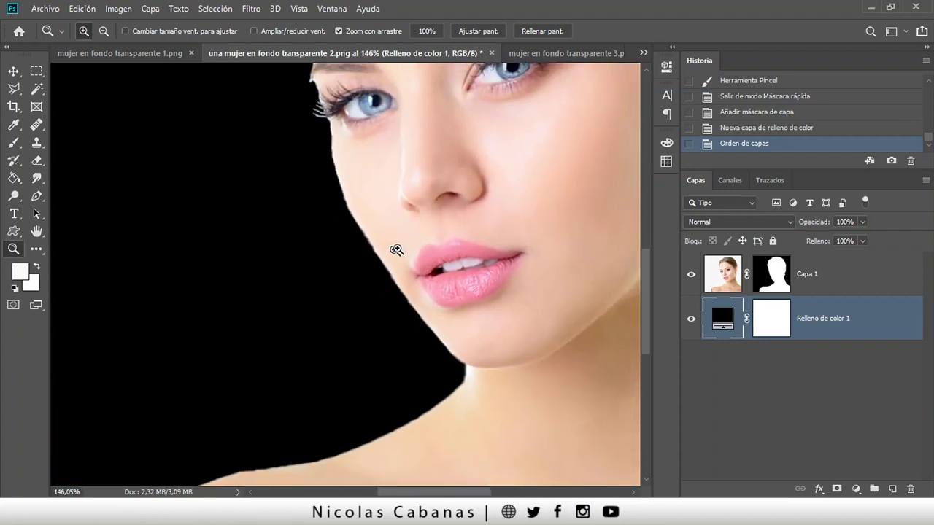
Soften the edge of Capa 1's layer mask with a Gaussian Blur of 1,7 pixels radius.
left_click(772, 283)
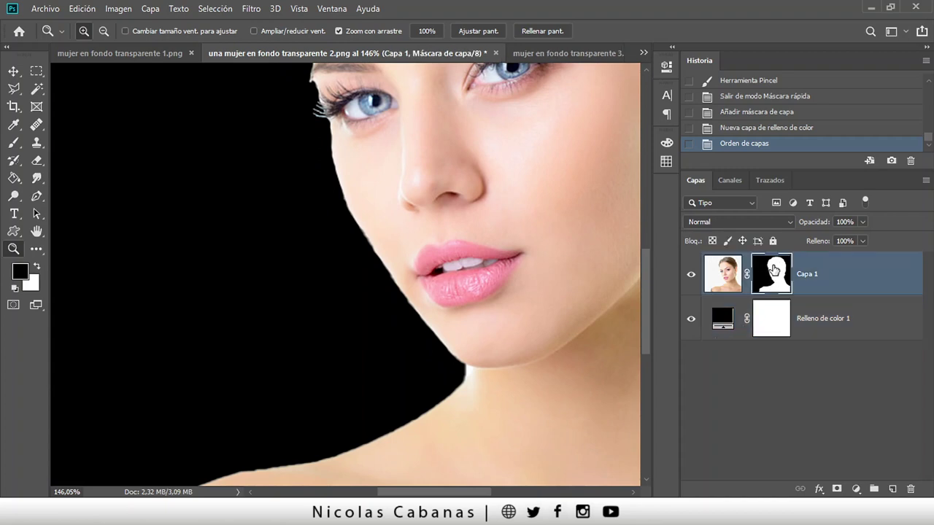
left_click_drag(514, 246, 471, 233)
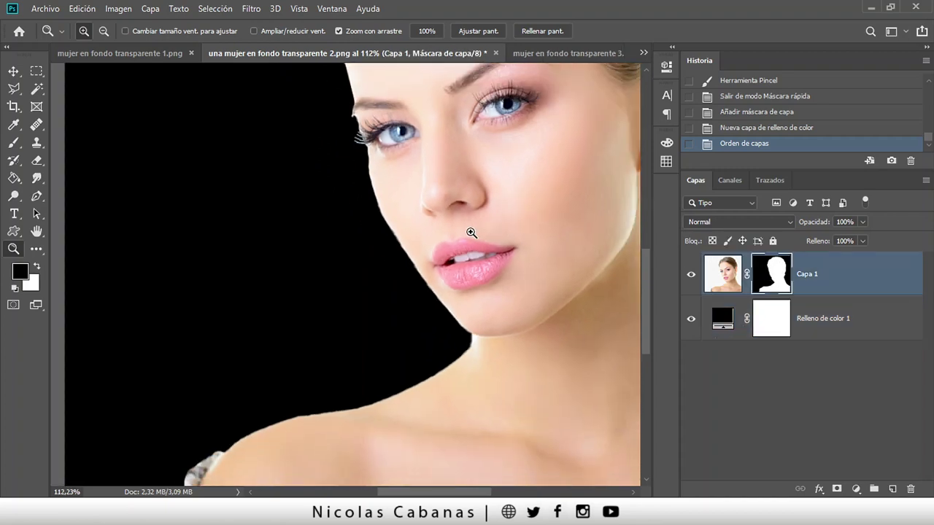
left_click_drag(441, 178, 475, 175)
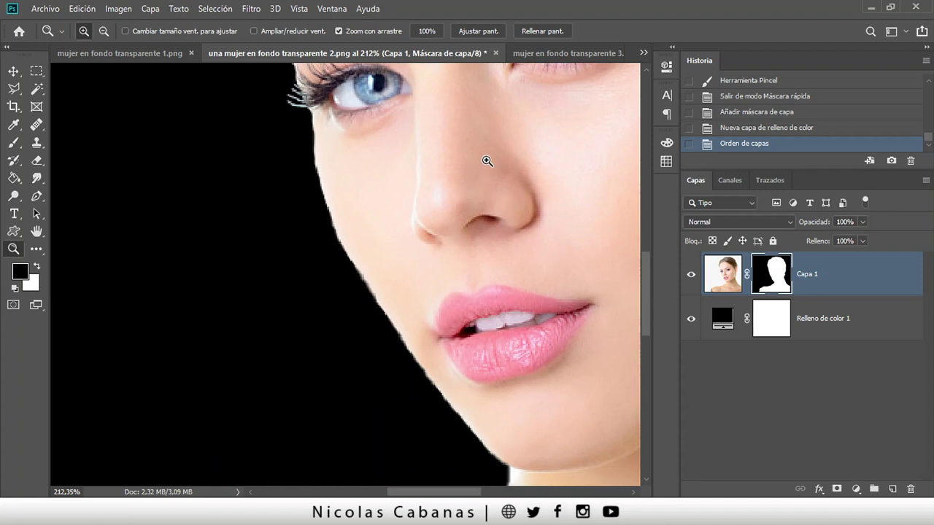
left_click(256, 10)
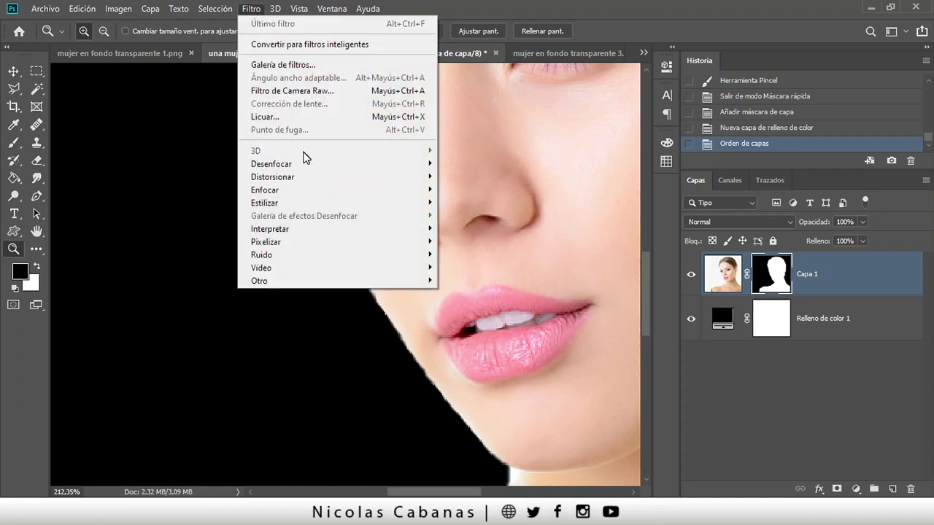
mouse_move(307, 164)
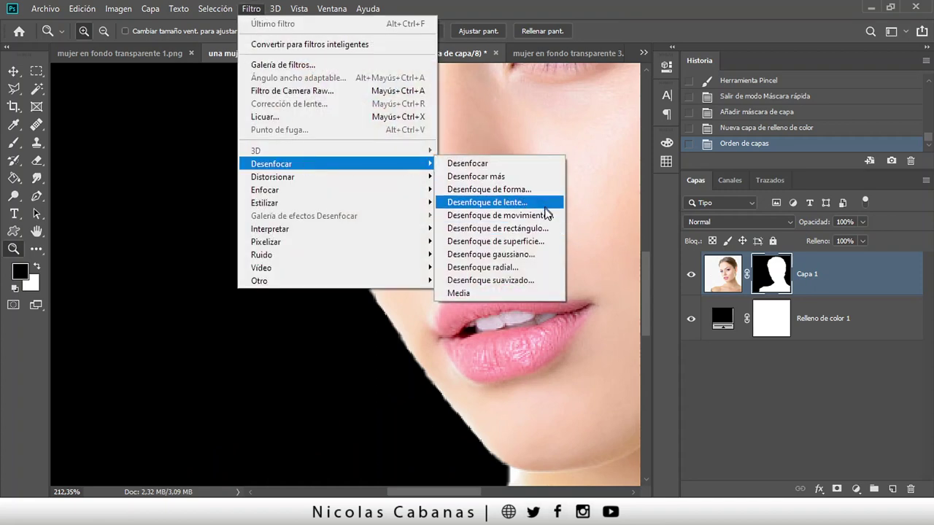
left_click(532, 254)
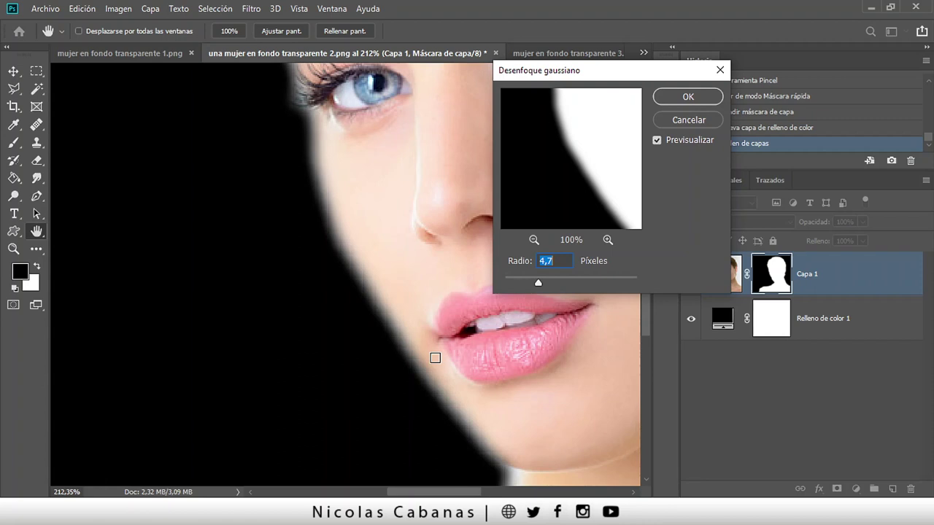
left_click(418, 412, "alt")
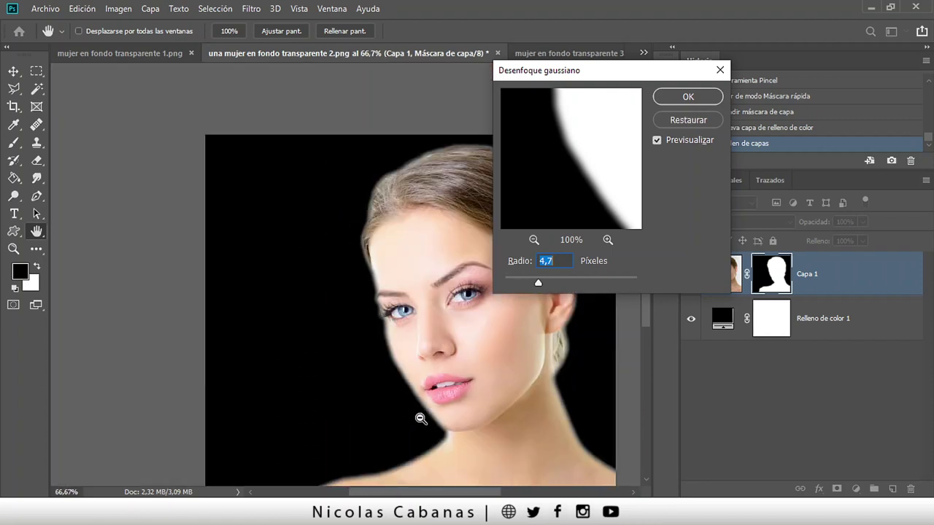
scroll(648, 329, "down", 3)
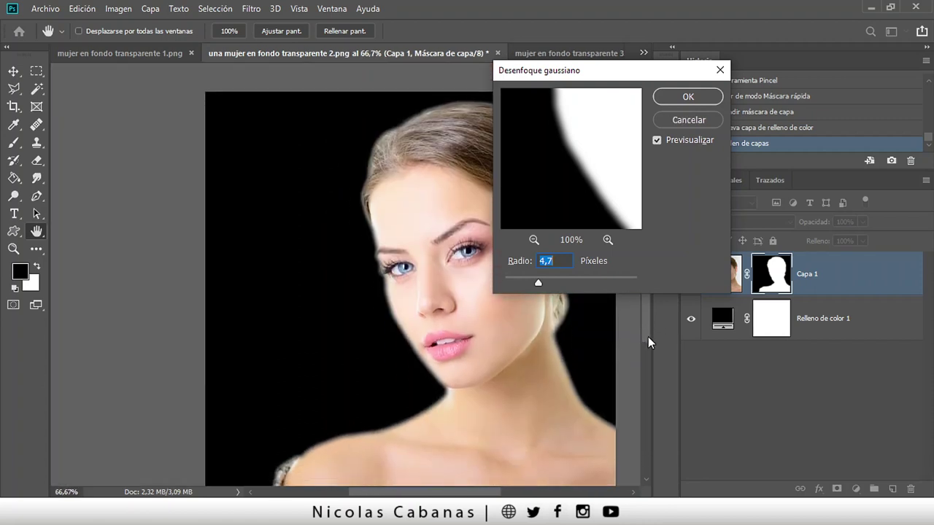
left_click_drag(513, 282, 520, 286)
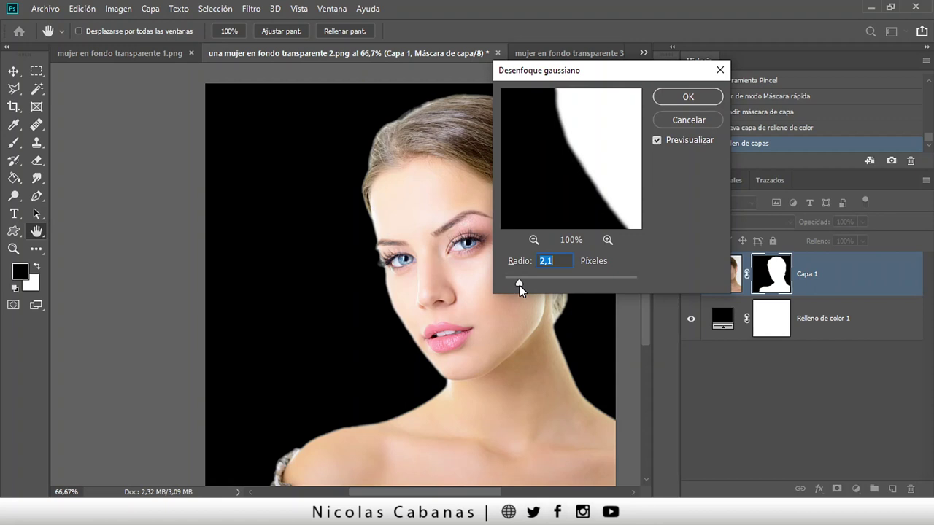
left_click_drag(605, 145, 566, 149)
left_click(607, 241)
left_click(607, 241)
left_click_drag(563, 194, 552, 162)
key("Down")
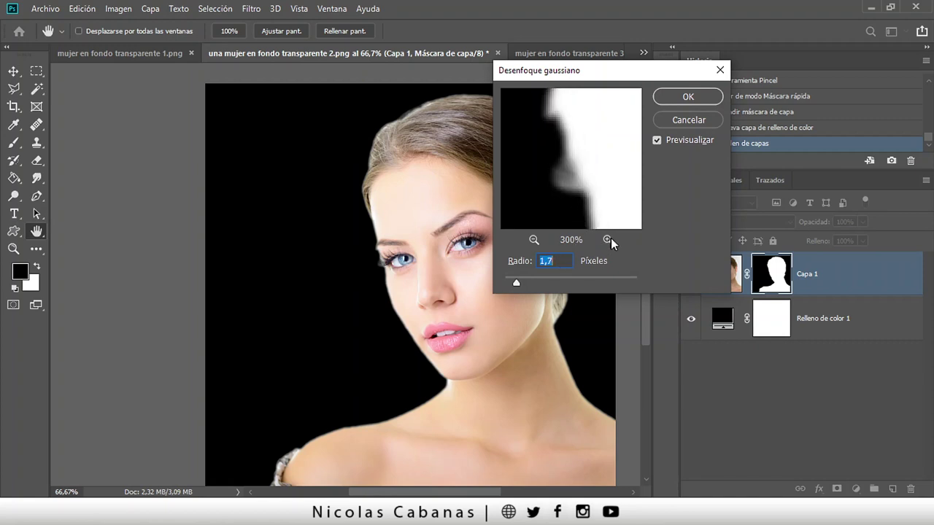
left_click(688, 97)
Open Levels on Capa 1's layer mask and set the input black level to 132 and the white level to 211.
key("z")
left_click_drag(457, 355, 486, 370)
left_click_drag(361, 240, 334, 242)
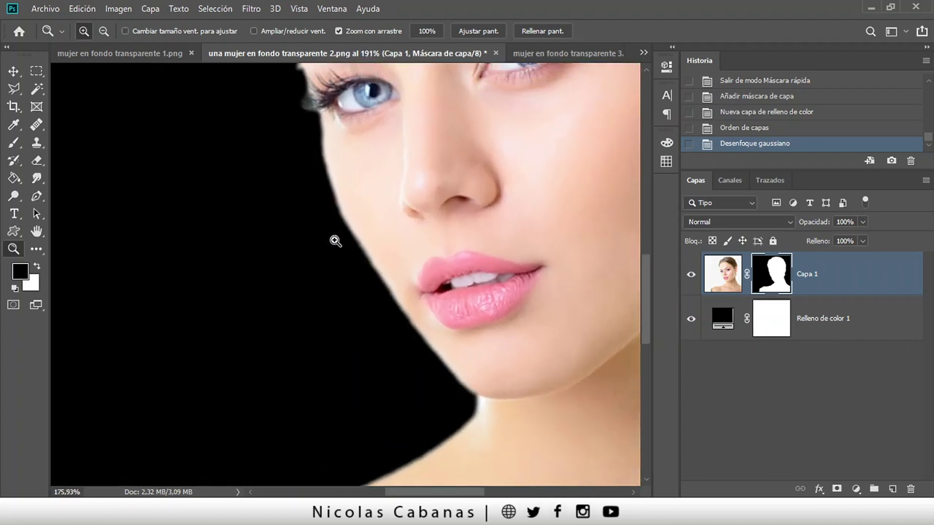
left_click_drag(396, 438, 392, 342)
left_click(118, 9)
mouse_move(135, 45)
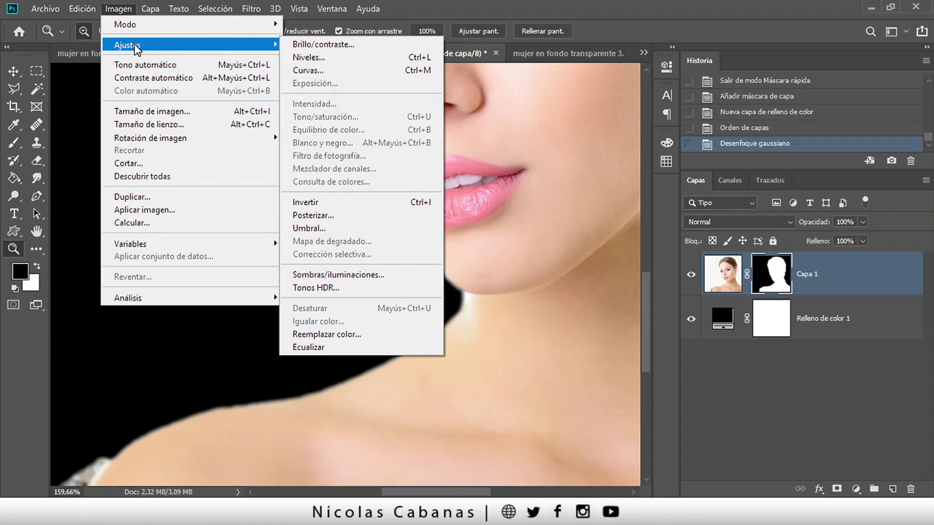
left_click(348, 65)
left_click_drag(619, 45, 621, 101)
left_click_drag(511, 250, 549, 249)
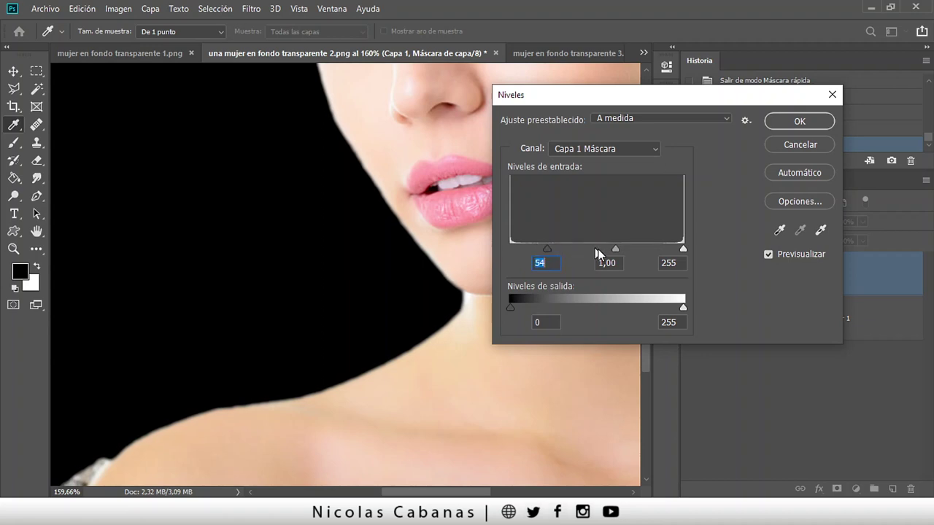
left_click_drag(682, 249, 653, 249)
left_click_drag(546, 248, 602, 248)
Compare the mask edge with the Levels preview off and on, and apply the adjustment.
left_click(768, 254)
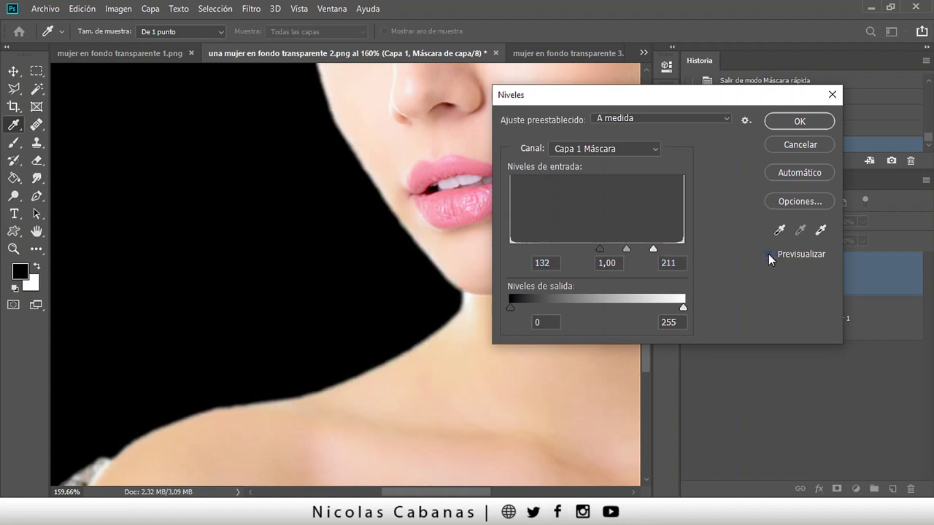
left_click(769, 254)
left_click(769, 254)
left_click(769, 254)
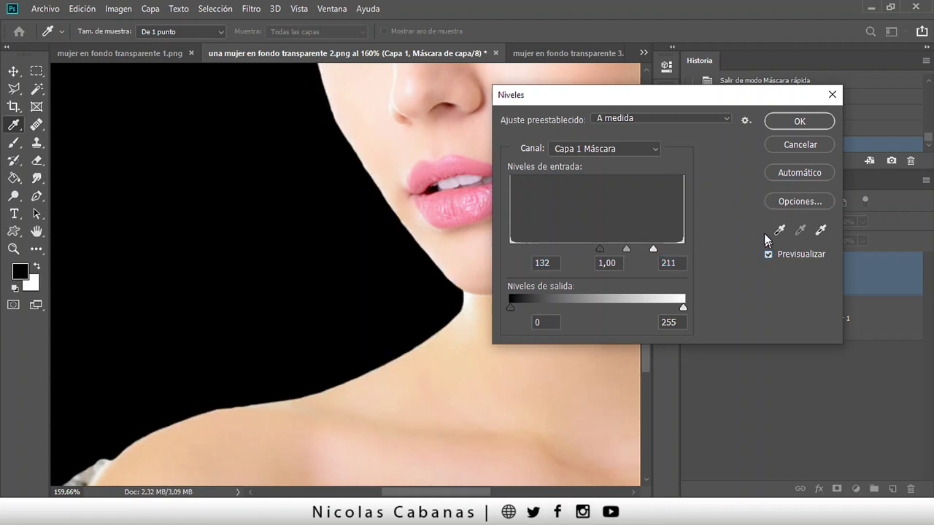
left_click(786, 124)
key("z")
left_click_drag(538, 230, 468, 229)
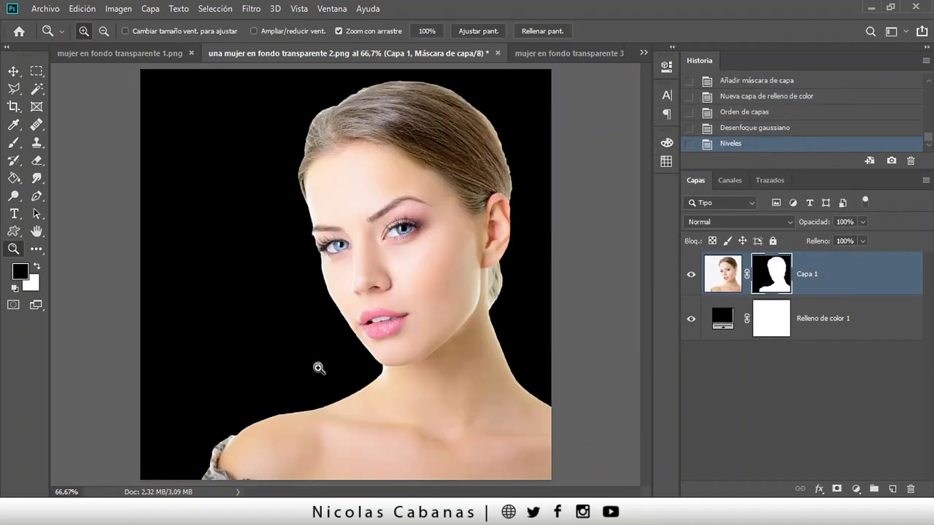
left_click_drag(319, 368, 385, 386)
left_click_drag(343, 175, 367, 294)
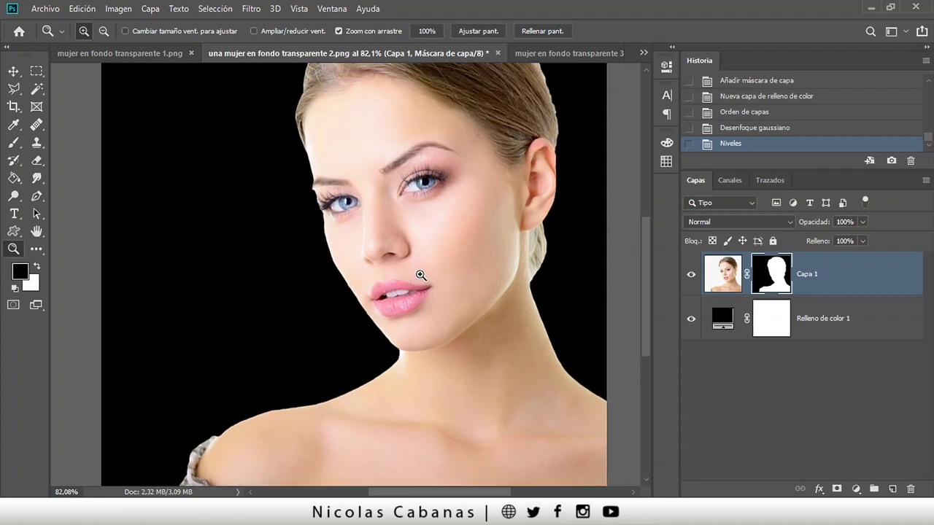
Switch to mujer en fondo transparente 1.png and select the woman automatically with Select Subject.
left_click(133, 56)
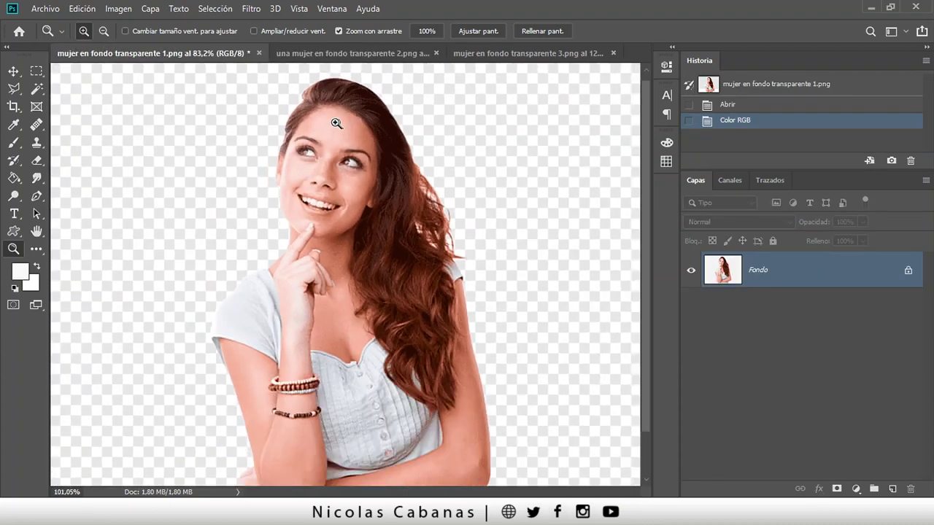
left_click_drag(310, 87, 117, 131)
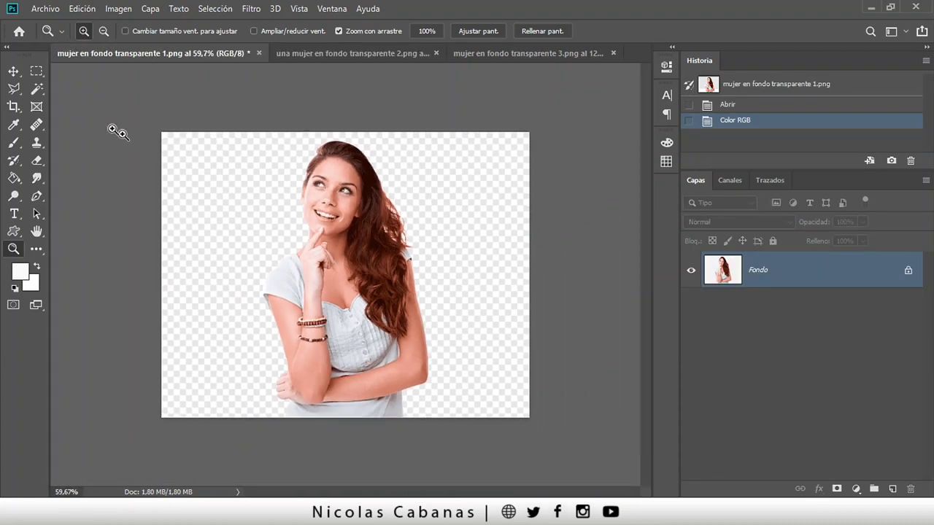
left_click(39, 91)
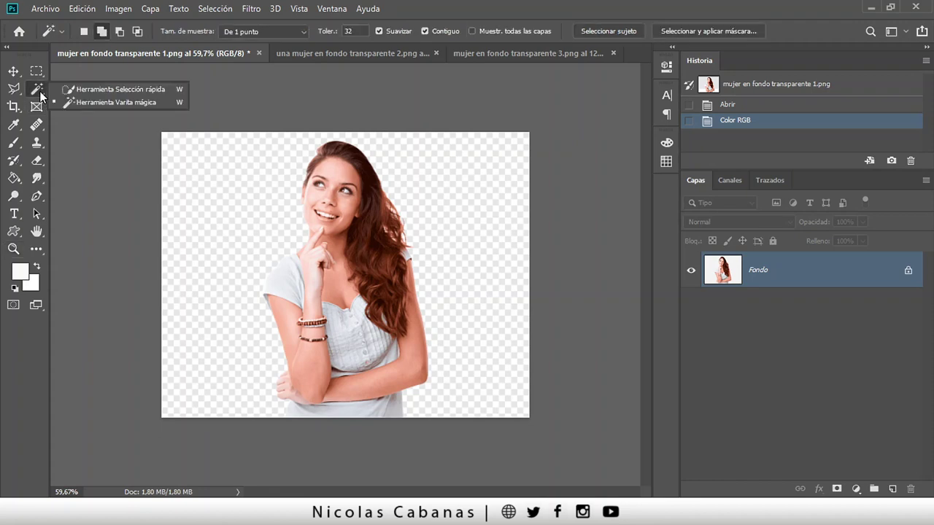
left_click(125, 102)
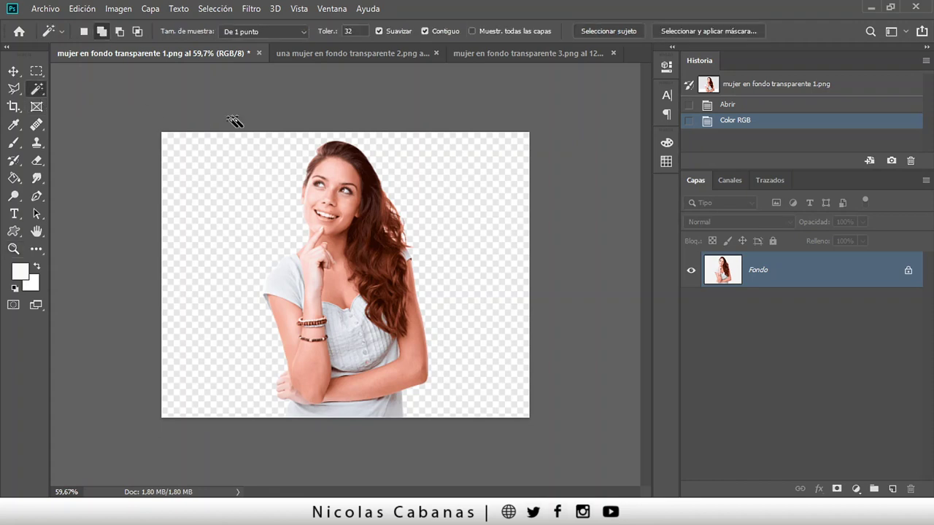
left_click(607, 31)
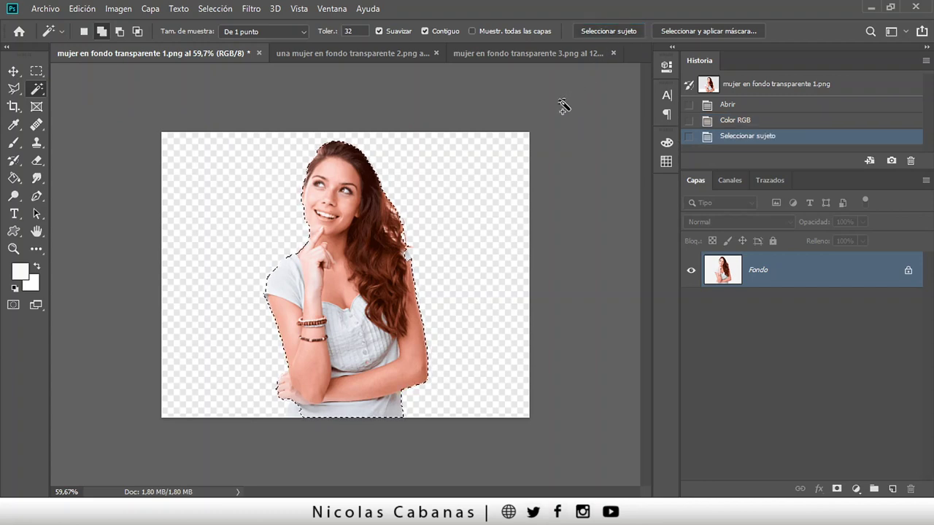
Add the missing shirt area beneath the woman's hand to the selection with the Polygonal Lasso.
key("z")
left_click_drag(296, 440, 354, 379)
left_click_drag(341, 443, 319, 431)
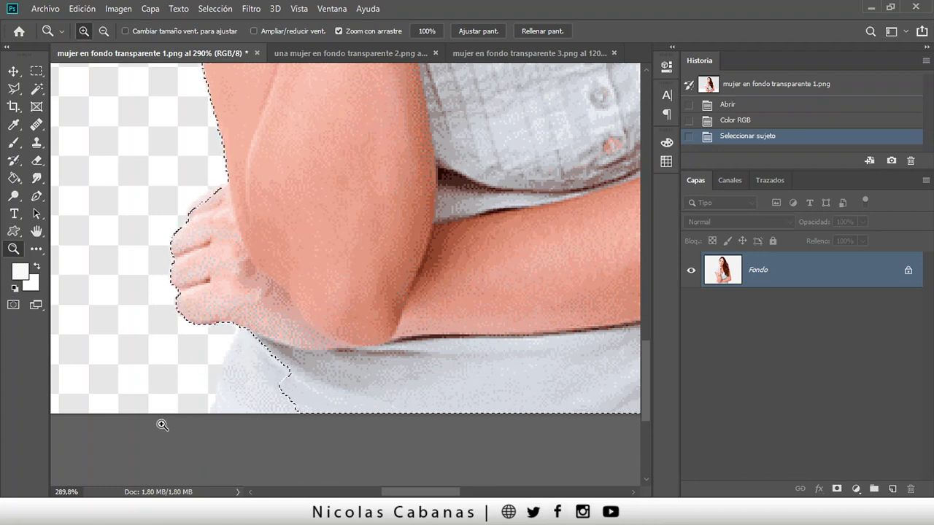
left_click_drag(162, 425, 202, 430)
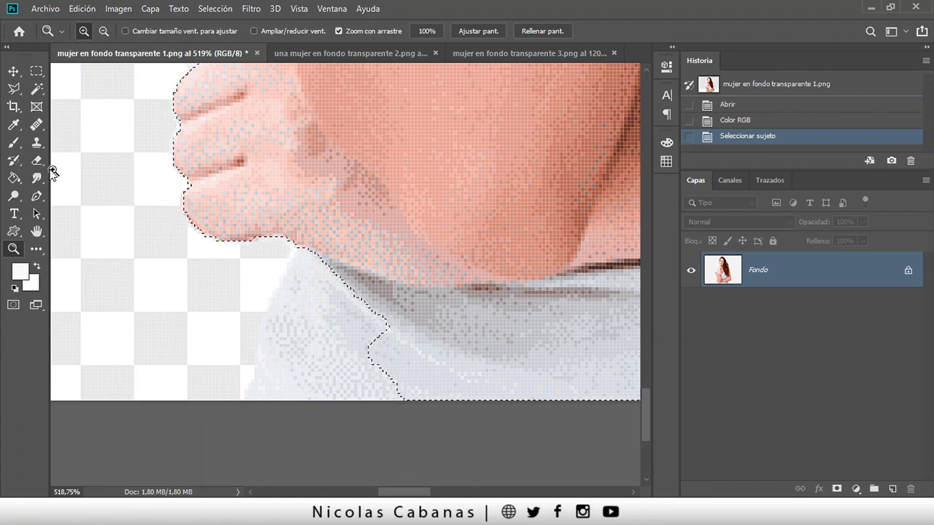
left_click(42, 197)
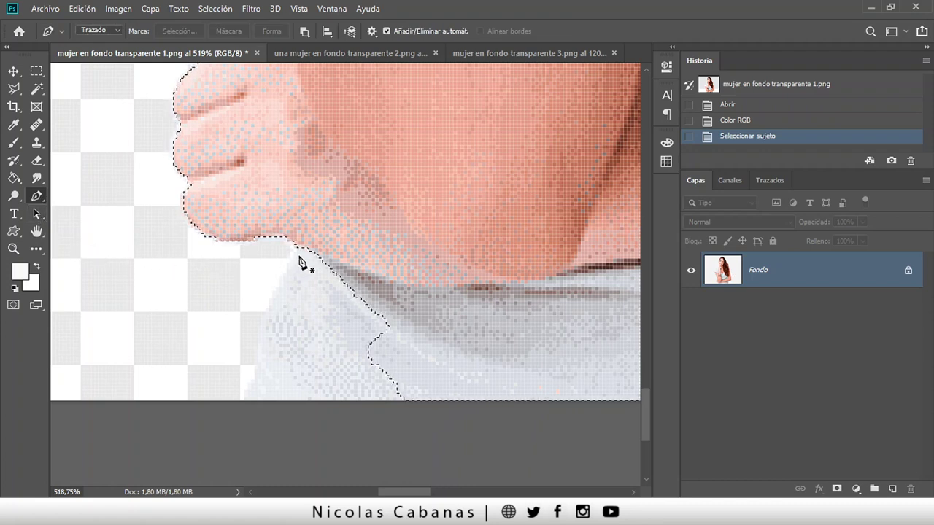
left_click_drag(19, 90, 132, 98)
left_click(133, 98)
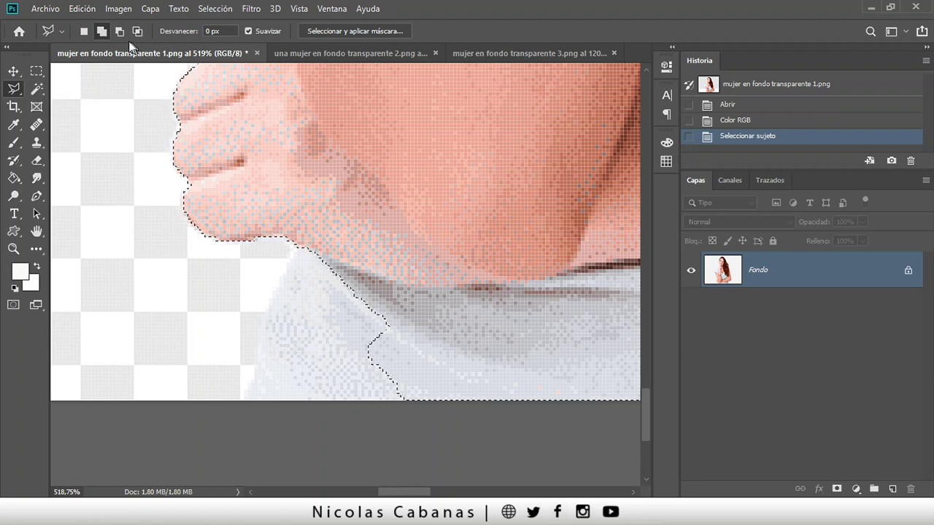
left_click(103, 33)
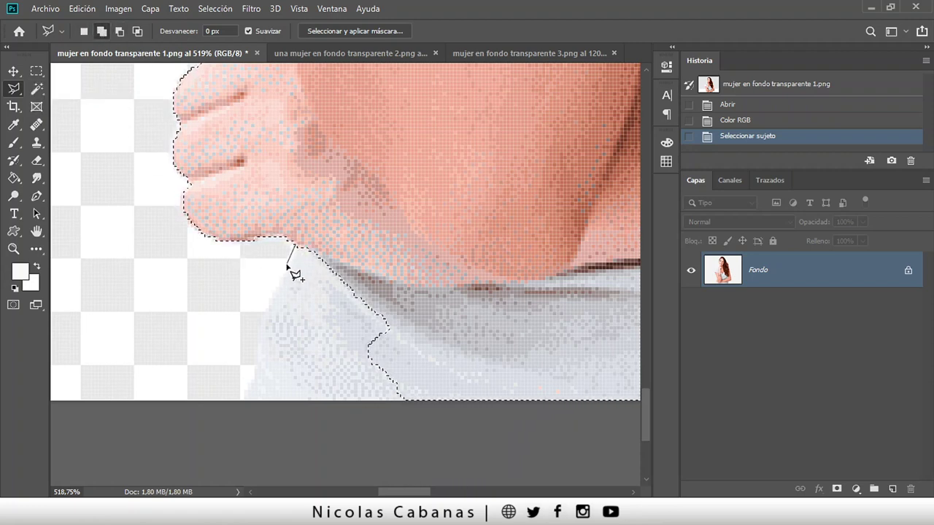
left_click(256, 336)
left_click(257, 369)
left_click(243, 402)
left_click(302, 418)
left_click(422, 374)
left_click(403, 264)
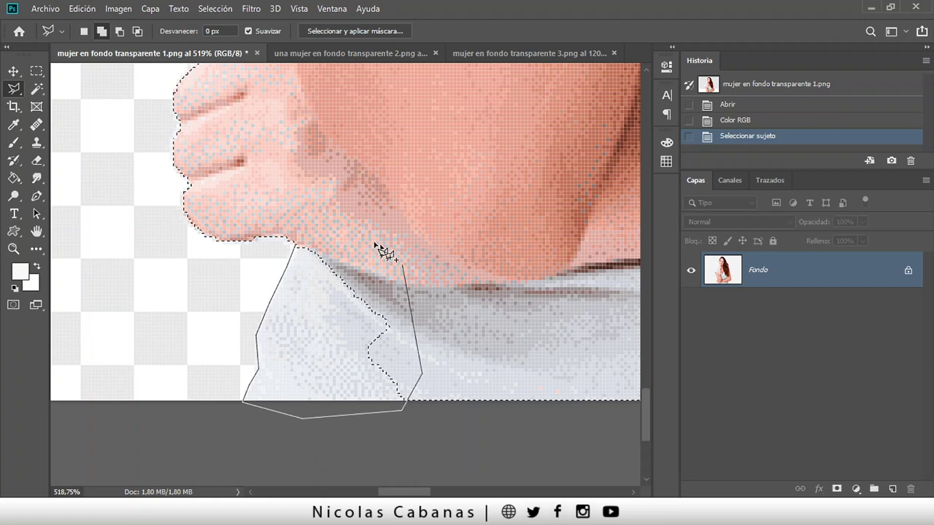
left_click(303, 252)
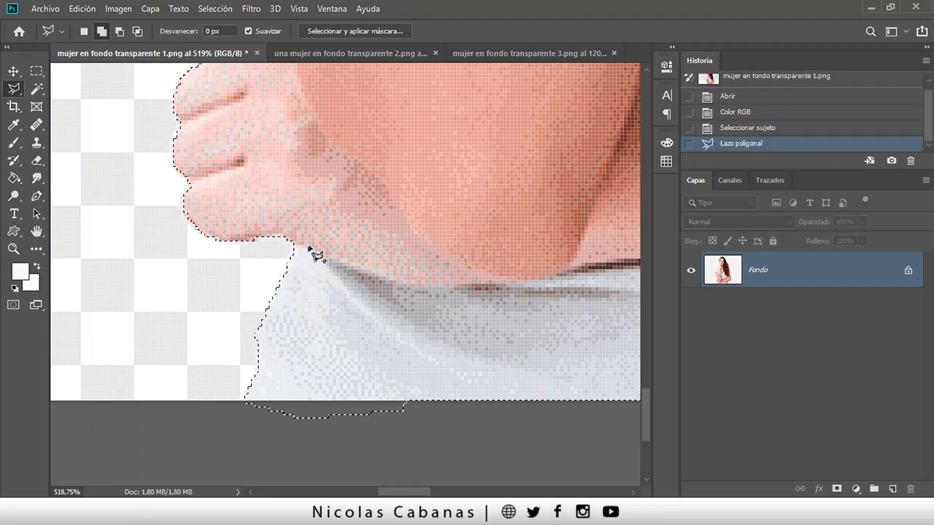
Add the missing upper edge of the hand beside the forearm to the selection with the Polygonal Lasso.
scroll(361, 233, "down", 6)
left_click_drag(503, 128, 479, 319)
scroll(262, 303, "up", 4)
scroll(305, 304, "up", 2)
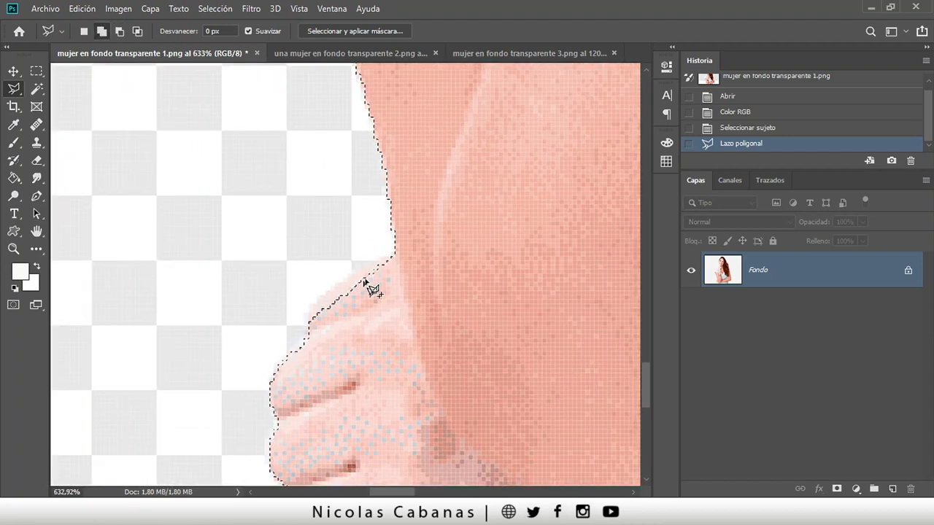
left_click(395, 250, "shift")
left_click(309, 310)
left_click(311, 342)
left_click(405, 316)
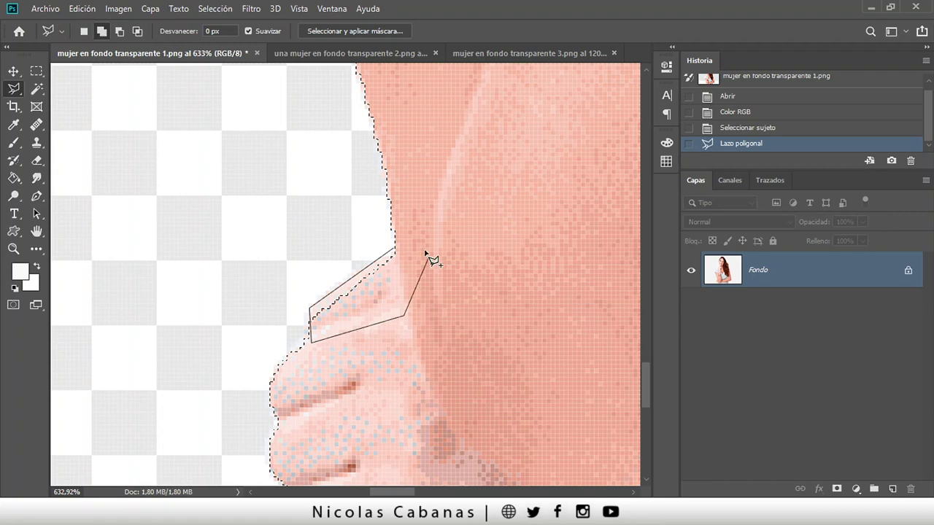
Close the Polygonal Lasso outline around the uppermost finger of the tucked hand to add it to the selection.
left_click(396, 252)
scroll(427, 246, "down", 7)
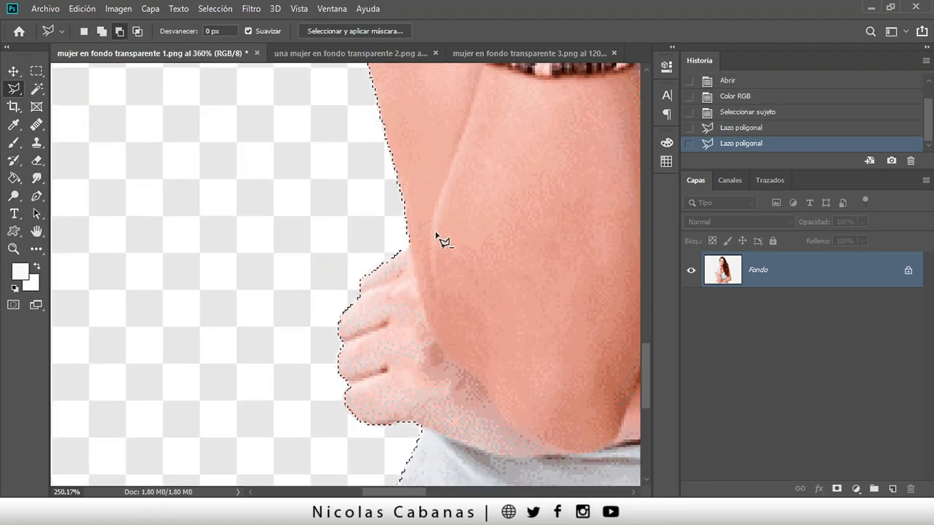
scroll(413, 241, "down", 1)
Add the missing piece of shirt sleeve beneath the long hair to the selection with a Polygonal Lasso outline.
left_click_drag(356, 264, 368, 408)
scroll(267, 87, "up", 2)
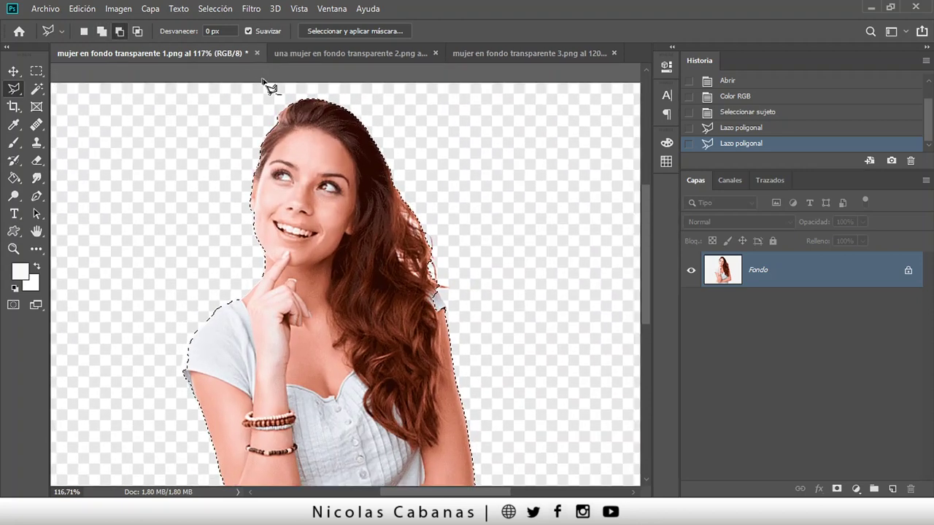
scroll(553, 407, "up", 2)
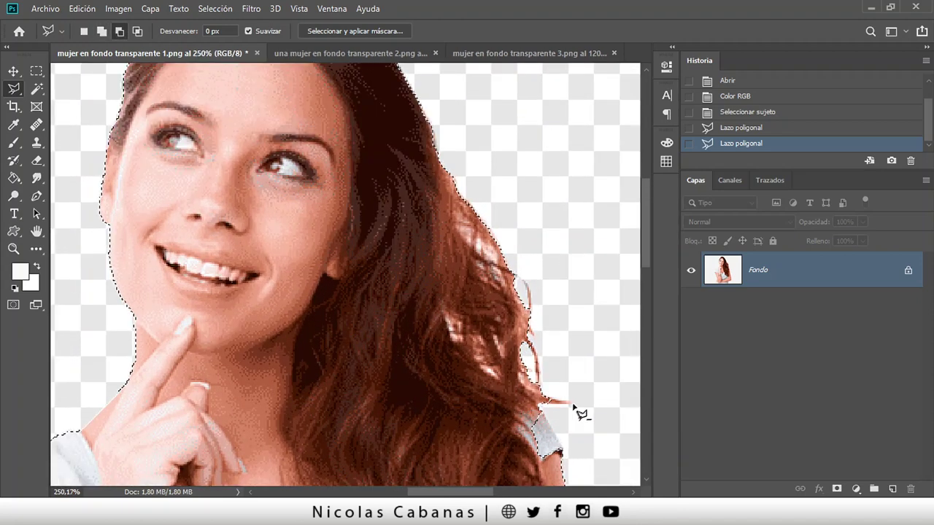
scroll(554, 408, "down", 10)
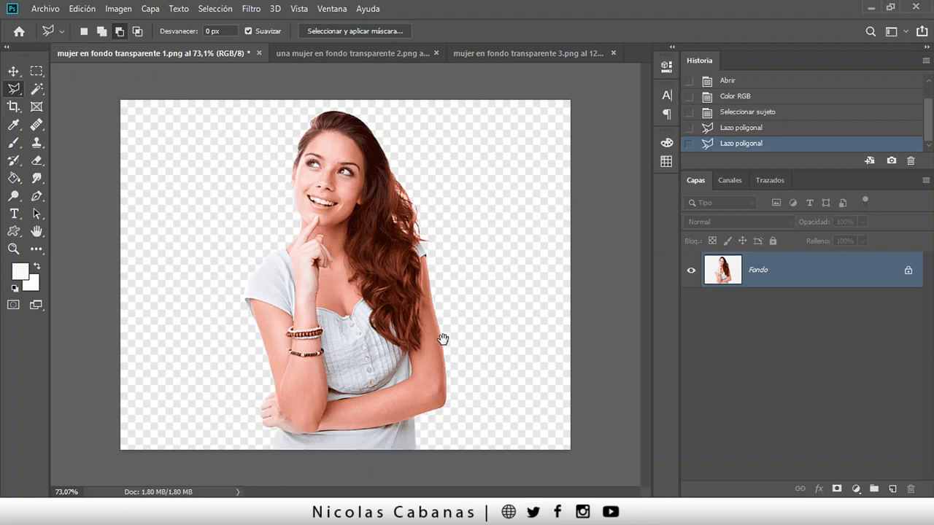
scroll(441, 252, "up", 8)
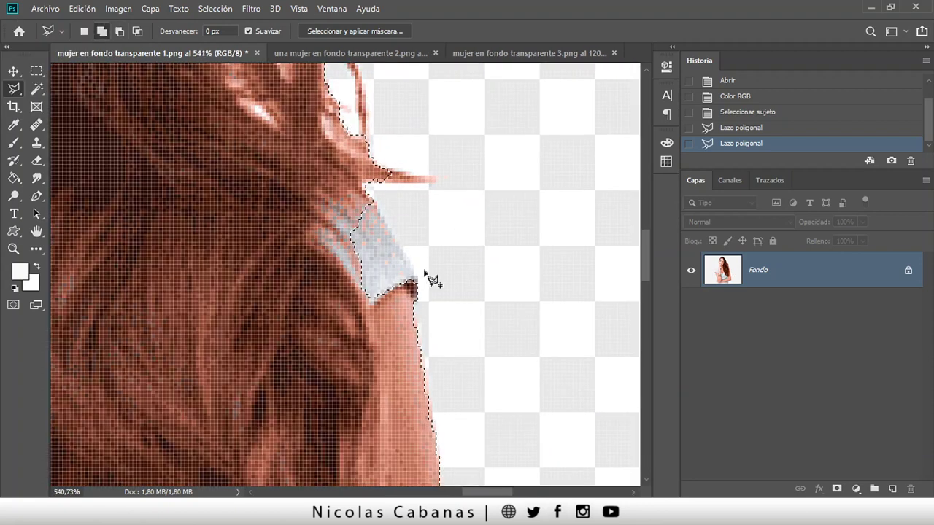
left_click(419, 279)
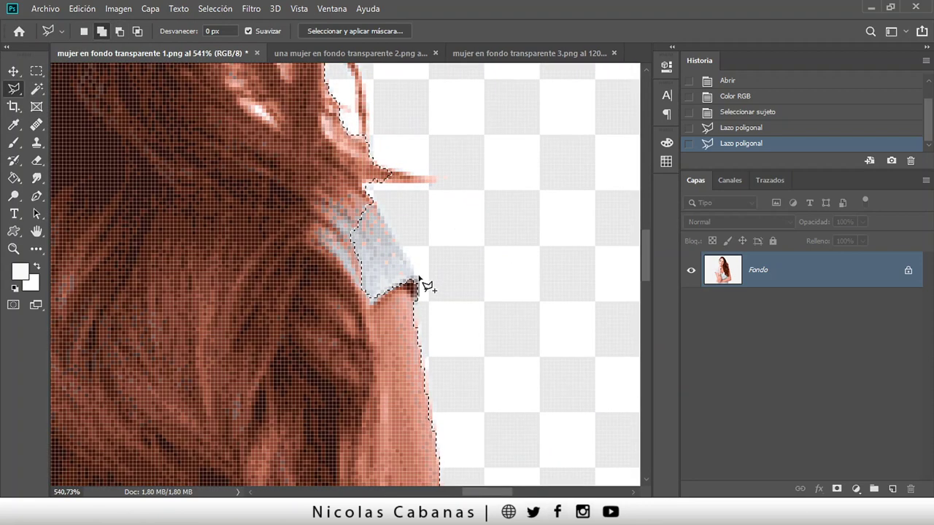
left_click(368, 194)
left_click(338, 211)
left_click(344, 304)
left_click(396, 325)
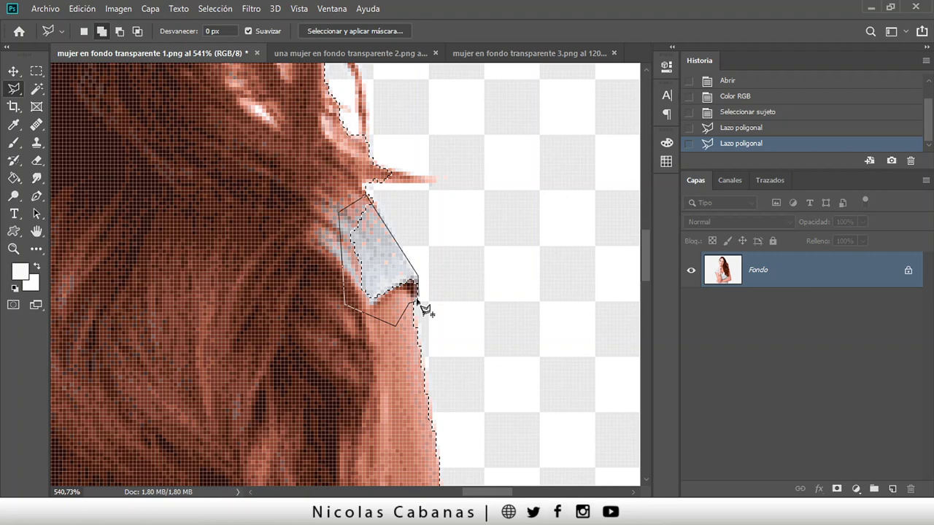
double_click(408, 305)
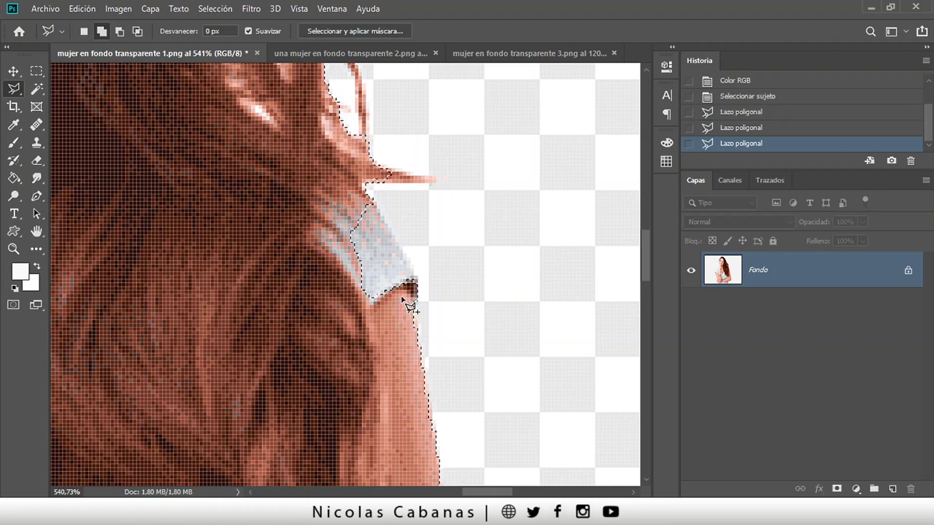
scroll(365, 272, "down", 3)
scroll(369, 277, "up", 4)
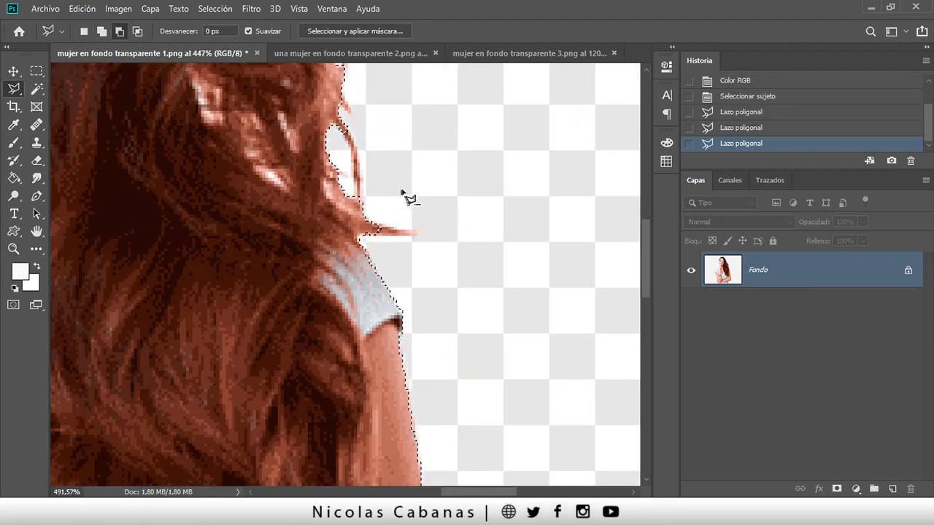
scroll(436, 277, "down", 1)
scroll(395, 294, "down", 6)
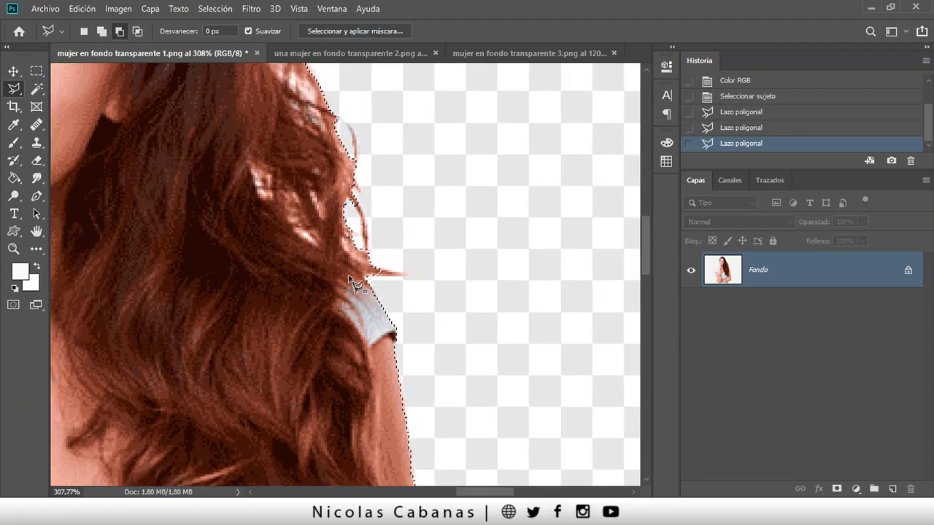
scroll(257, 233, "down", 2)
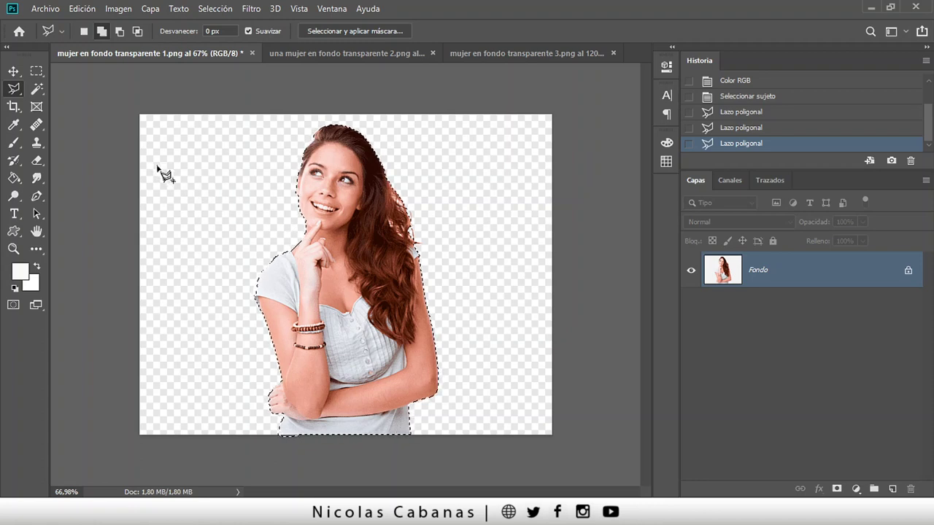
left_click(40, 87)
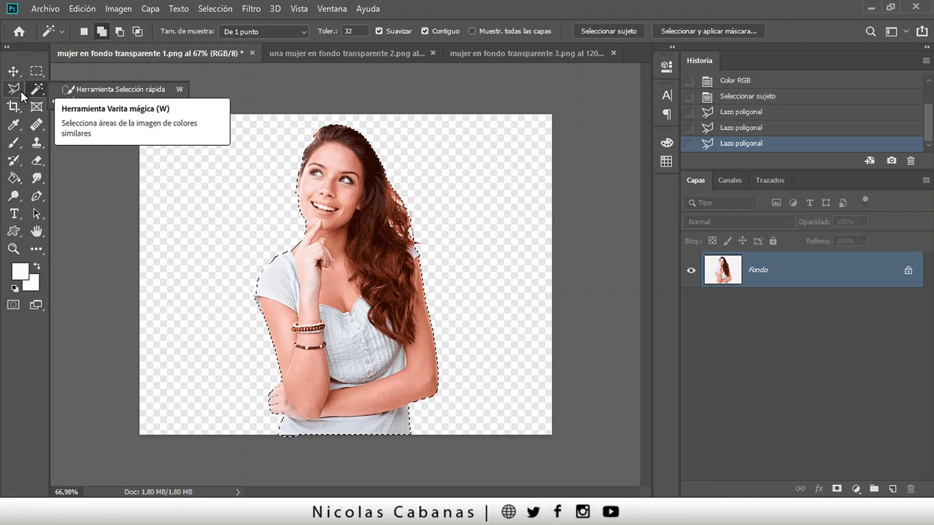
left_click(20, 90)
left_click(38, 74)
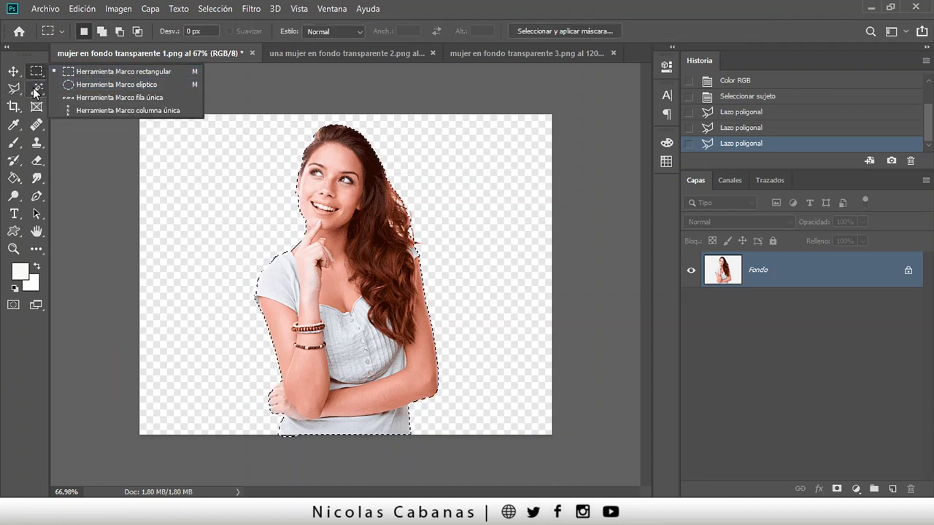
left_click(17, 93)
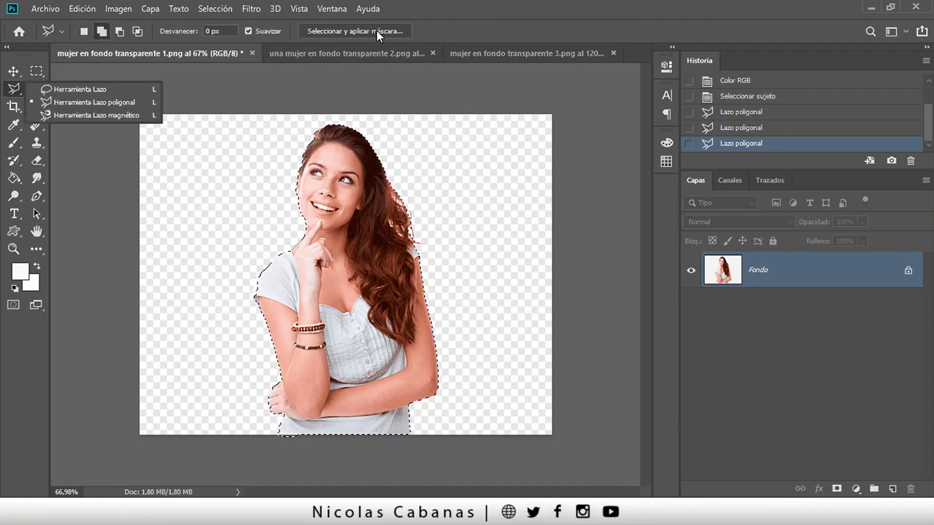
left_click(451, 29)
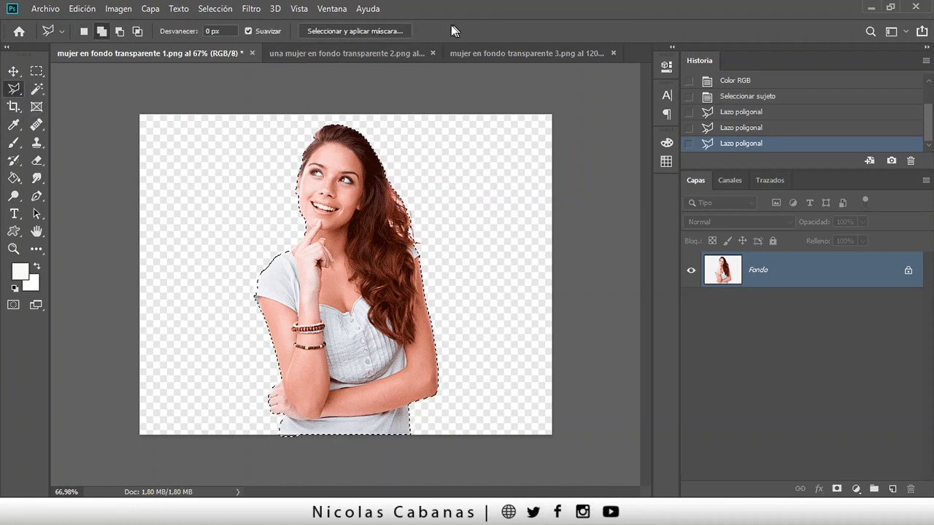
Open the woman's selection in Select and Mask and look through the available view modes.
left_click(363, 31)
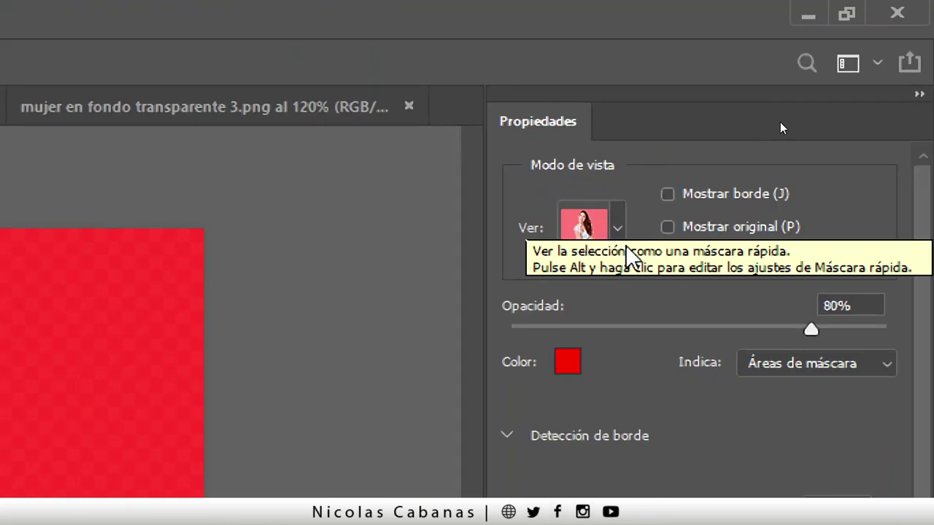
left_click(619, 229)
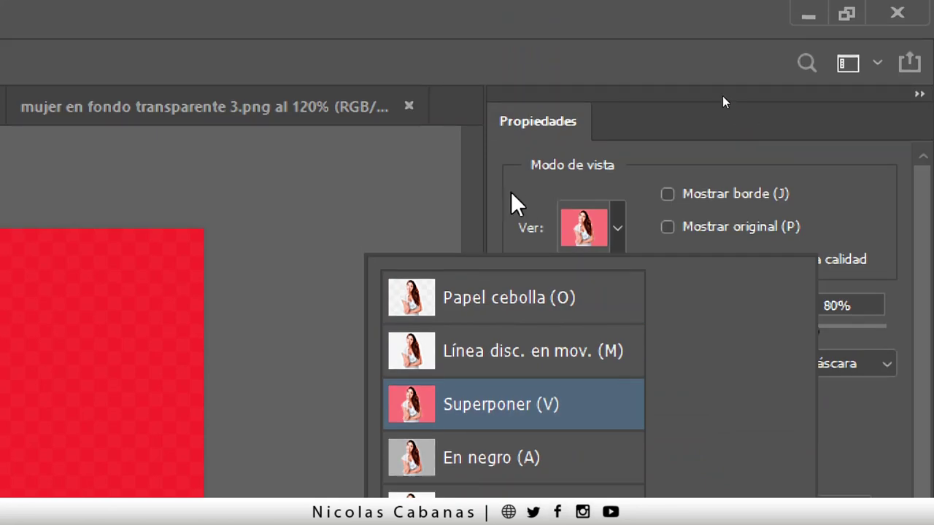
left_click(511, 191)
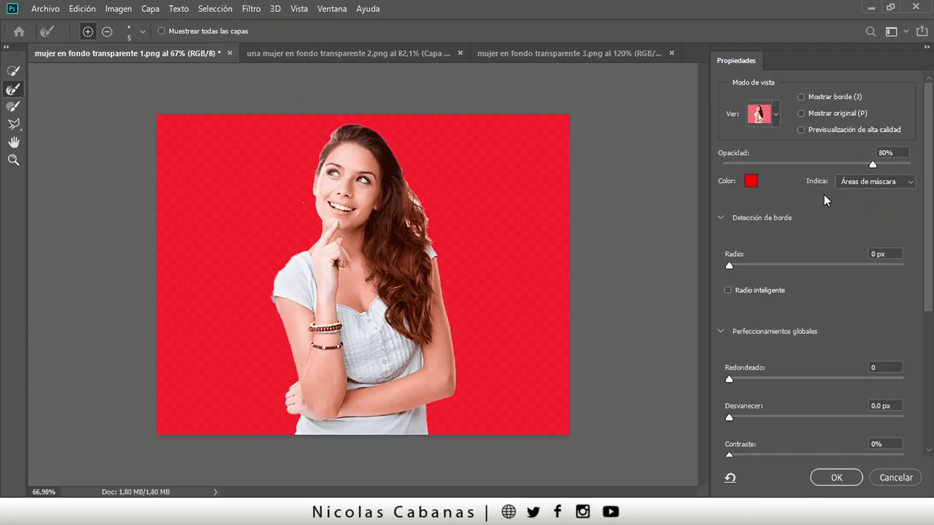
Zoom in on the woman's face and the stray unmasked speck beside it.
left_click(13, 160)
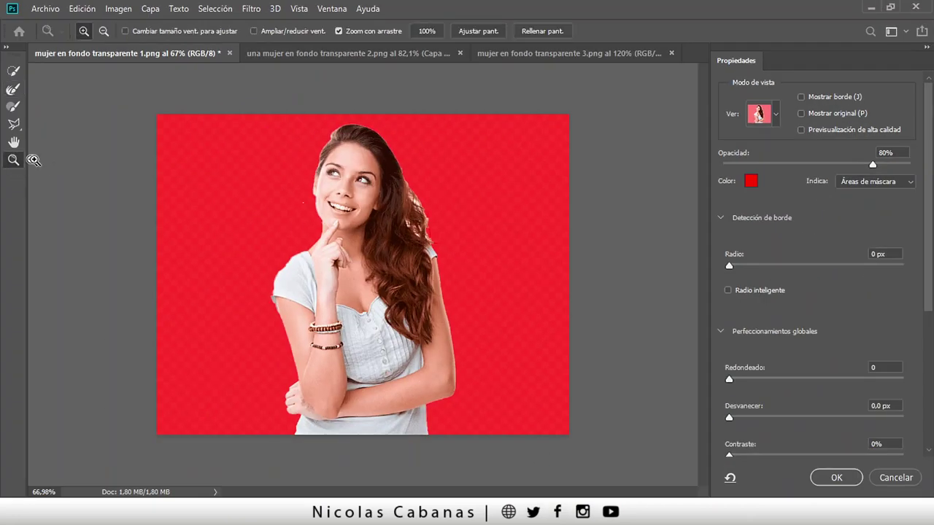
left_click_drag(362, 178, 368, 179)
left_click_drag(156, 265, 257, 277)
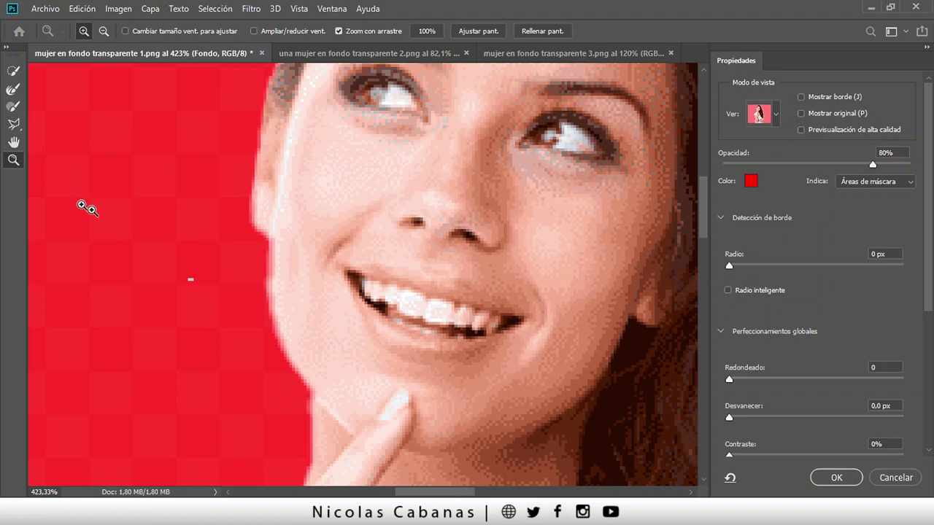
left_click_drag(217, 235, 175, 218)
left_click(14, 143)
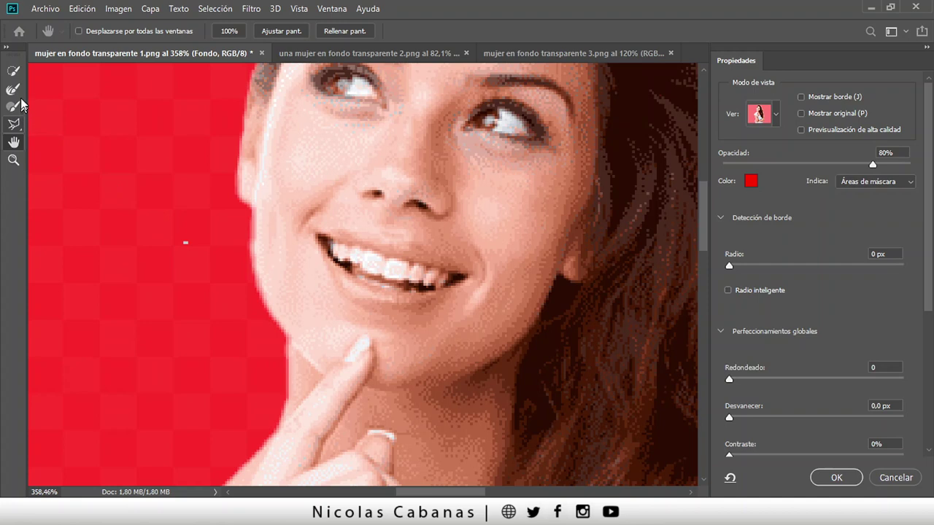
Add a small four-sided area around the stray speck beside the face to the selection with the Polygonal Lasso.
left_click_drag(17, 126, 112, 133)
mouse_move(32, 130)
left_mouse_down()
mouse_move(15, 129)
mouse_move(30, 126)
mouse_move(44, 138)
left_mouse_up()
left_click(170, 207)
left_click(160, 268)
left_click(204, 278)
left_click(211, 238)
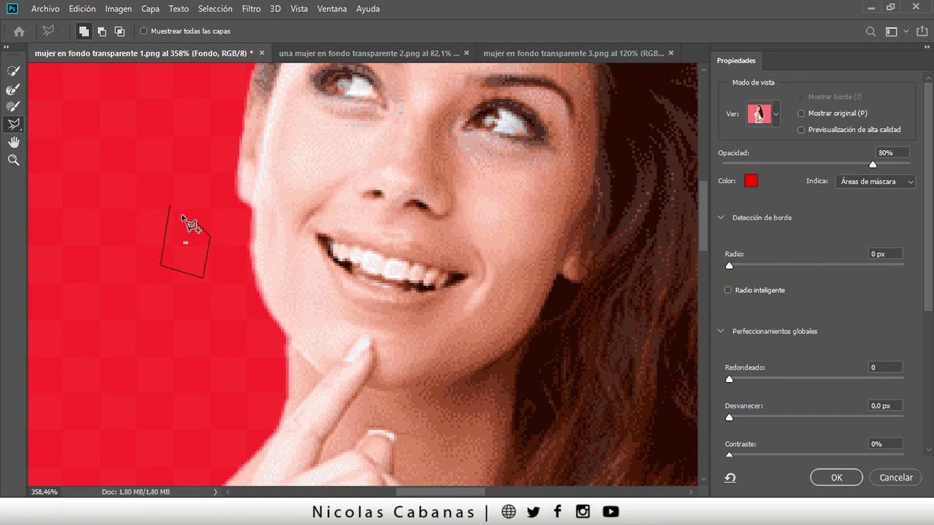
left_click(170, 208)
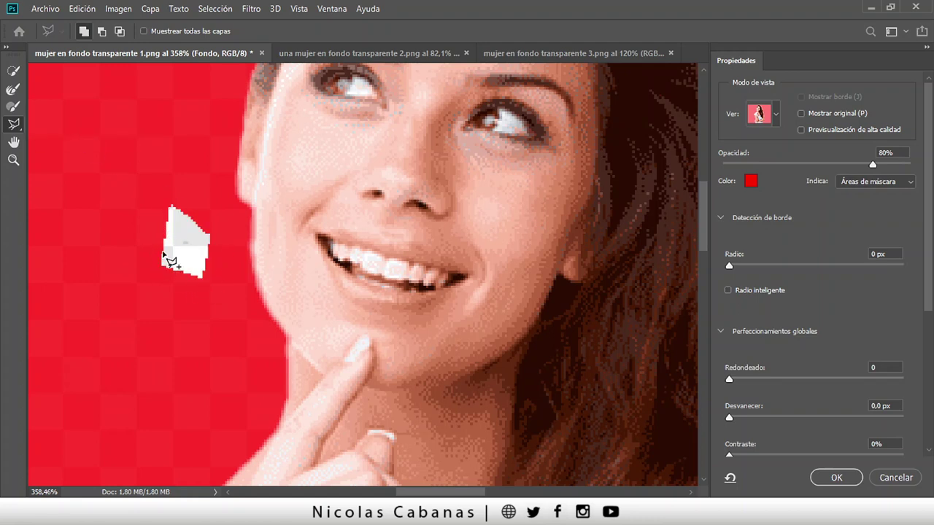
Subtract a larger four-sided area enclosing the added patch beside the face from the selection.
left_click(101, 31)
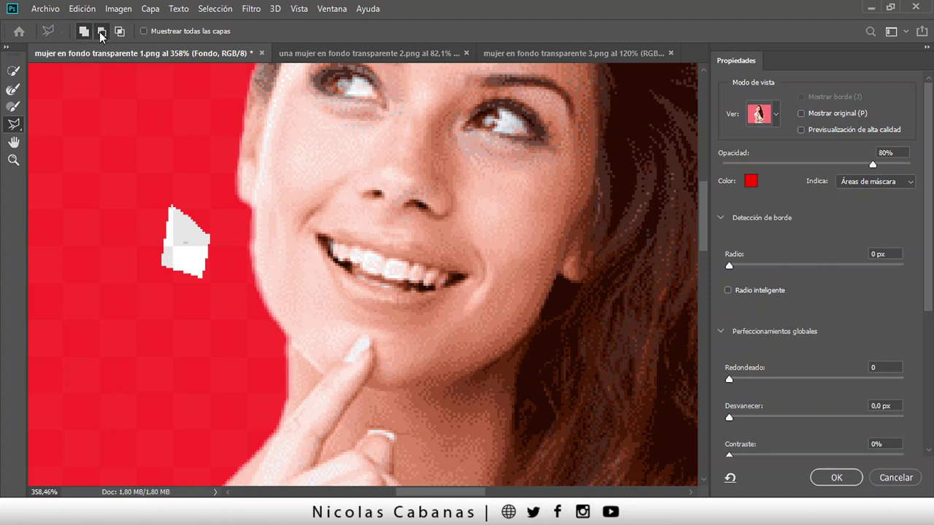
left_click(155, 202)
left_click(150, 278)
left_click(214, 287)
left_click(224, 244)
left_click(156, 203)
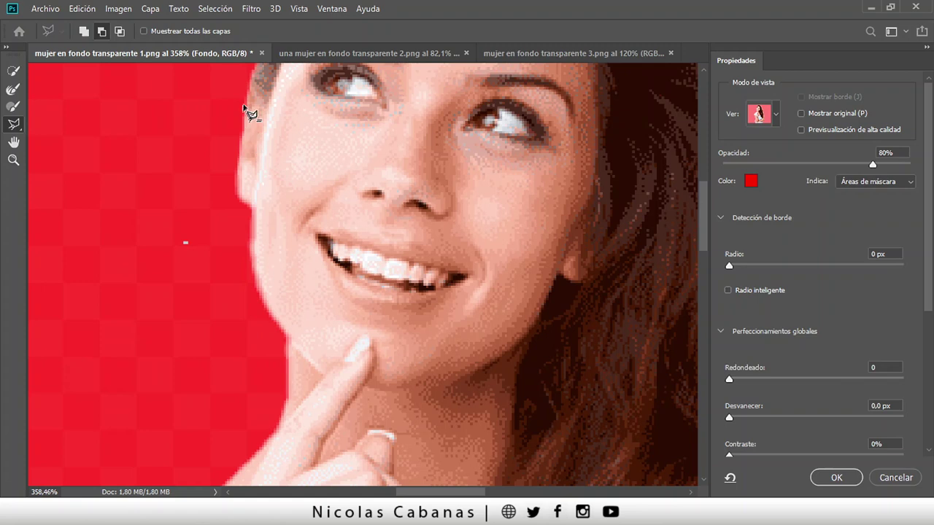
Examine the masked edge of the cutout along the face, sleeve, forearms, tucked hand and hair.
left_click_drag(283, 376, 360, 200)
left_click_drag(231, 322, 337, 164)
left_click_drag(234, 417, 211, 161)
left_click_drag(274, 431, 232, 197)
scroll(258, 358, "down", 3)
scroll(271, 326, "down", 2)
scroll(282, 309, "up", 2)
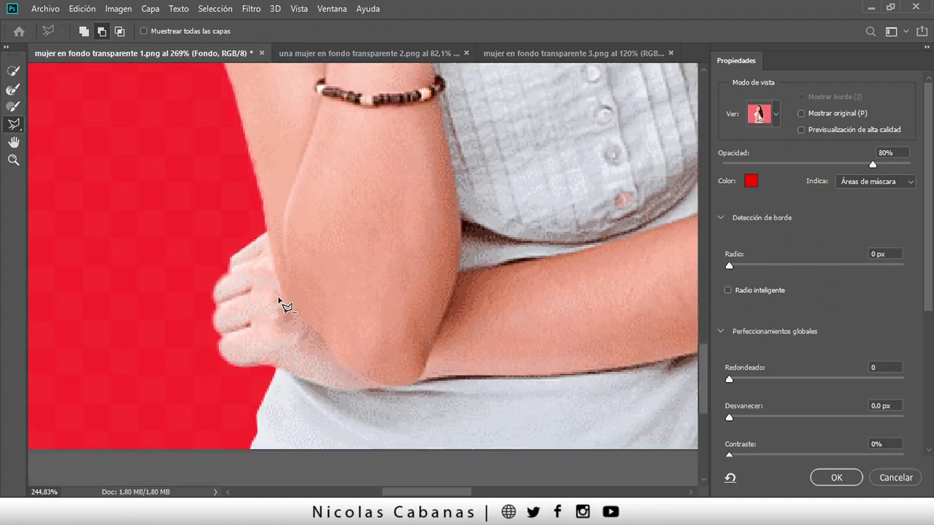
left_click_drag(422, 242, 219, 372)
left_click_drag(350, 204, 313, 371)
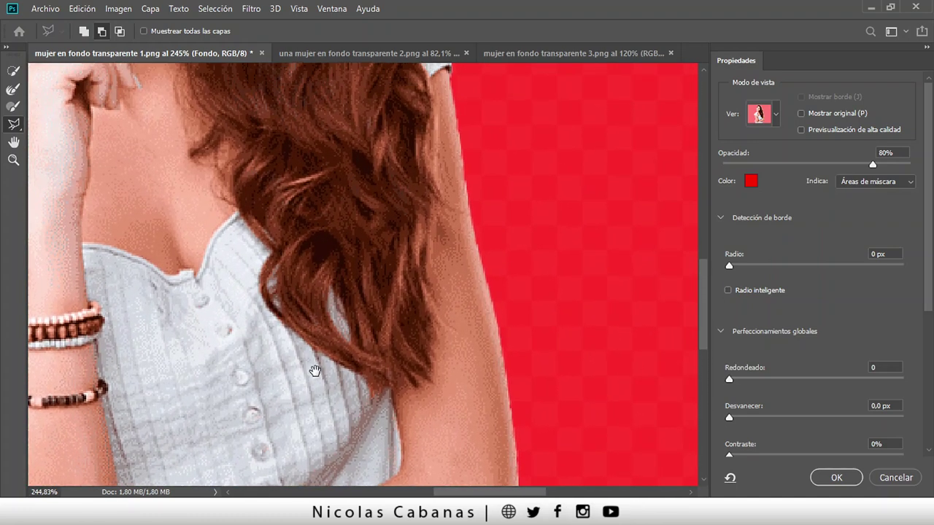
left_click_drag(415, 218, 422, 272)
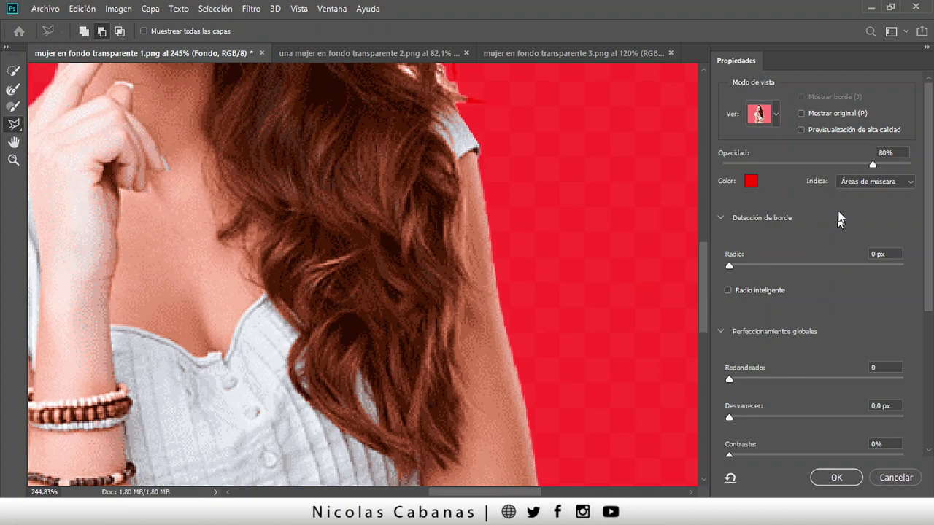
Set the mask edge Contraste to 36% and check the outline around the face, hair and arms.
left_click_drag(930, 225, 916, 286)
scroll(915, 286, "down", 1)
left_click_drag(538, 396, 488, 237)
scroll(496, 197, "down", 5)
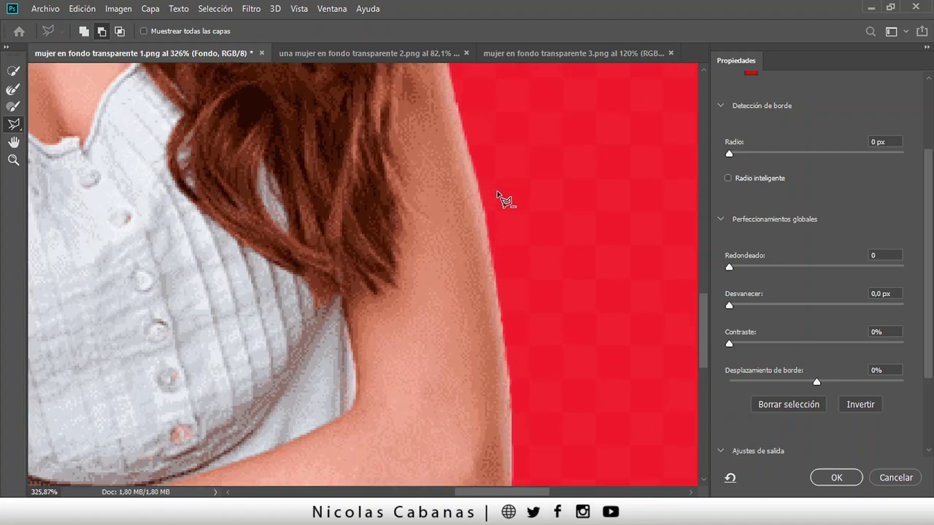
mouse_move(467, 268)
left_mouse_down()
mouse_move(484, 438)
mouse_move(492, 224)
mouse_move(453, 269)
left_mouse_up()
scroll(282, 250, "up", 5)
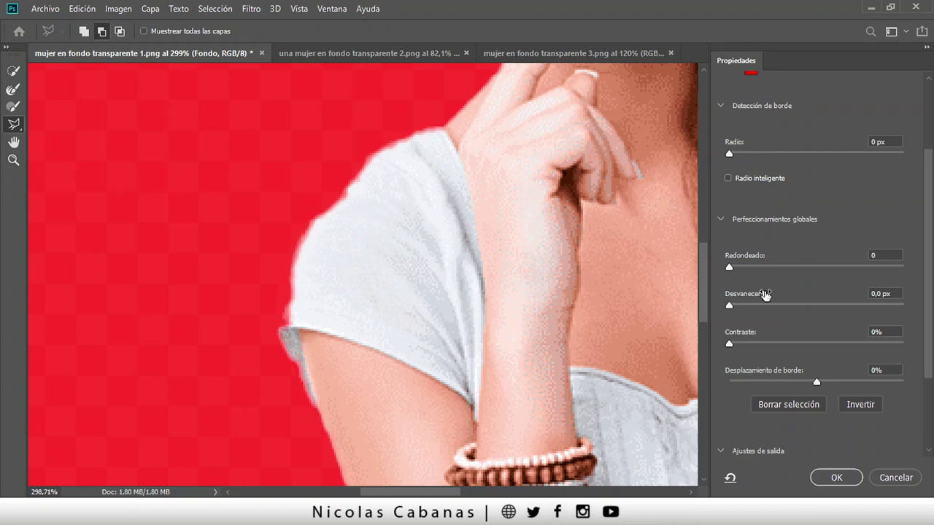
left_click_drag(730, 343, 784, 337)
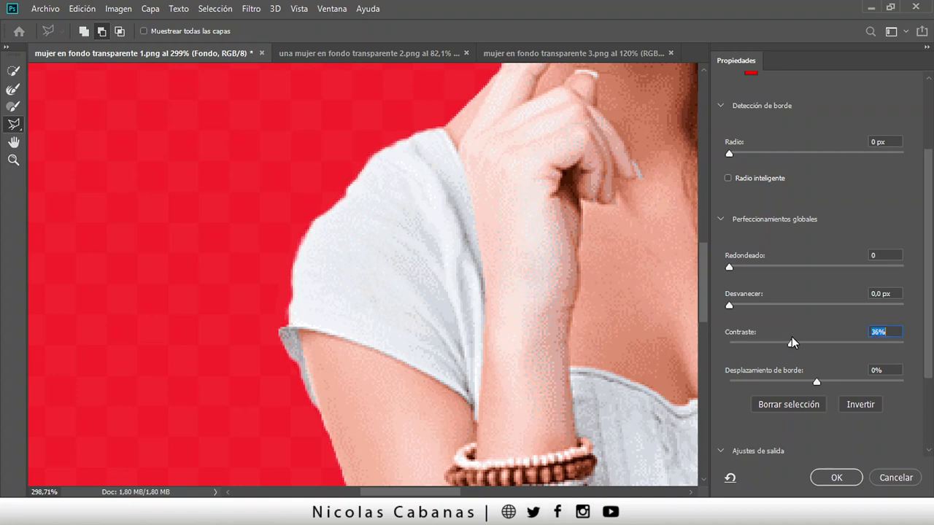
left_click_drag(573, 189, 416, 390)
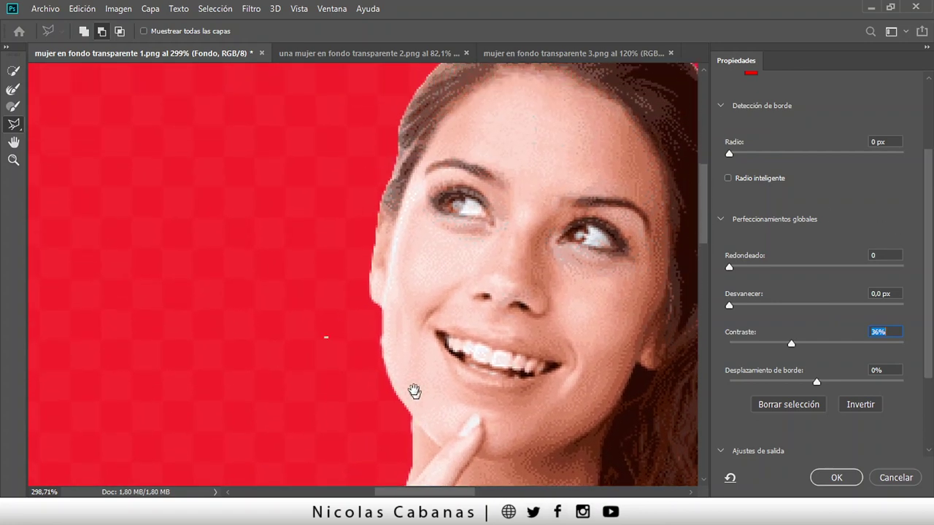
left_click_drag(415, 195, 370, 158)
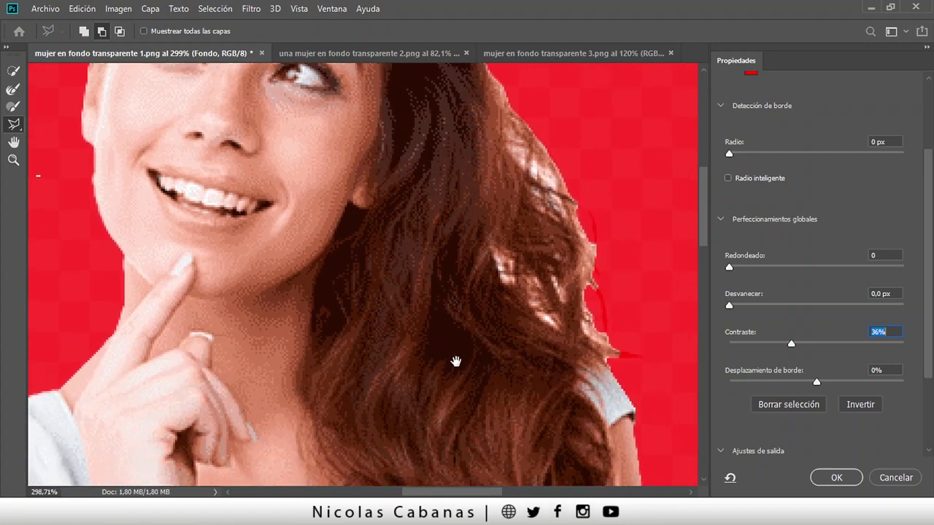
left_click_drag(457, 360, 410, 211)
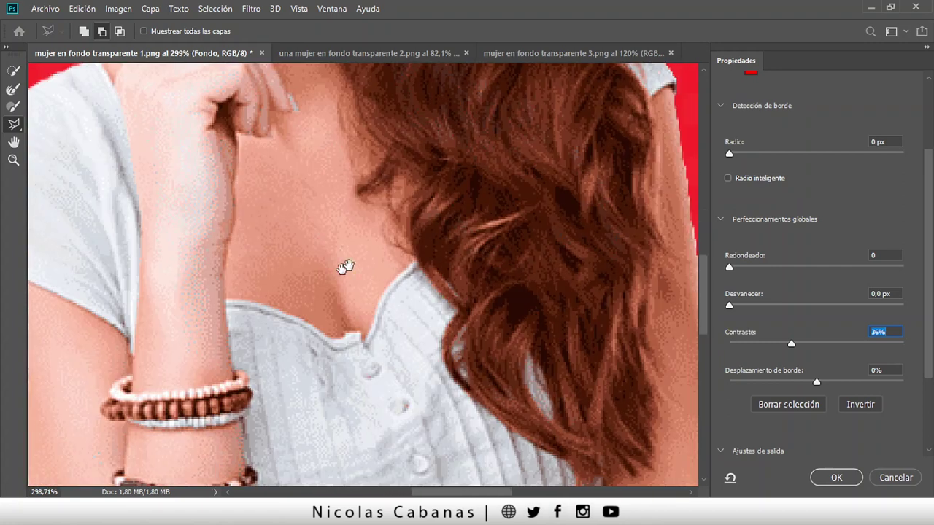
left_click_drag(344, 265, 517, 178)
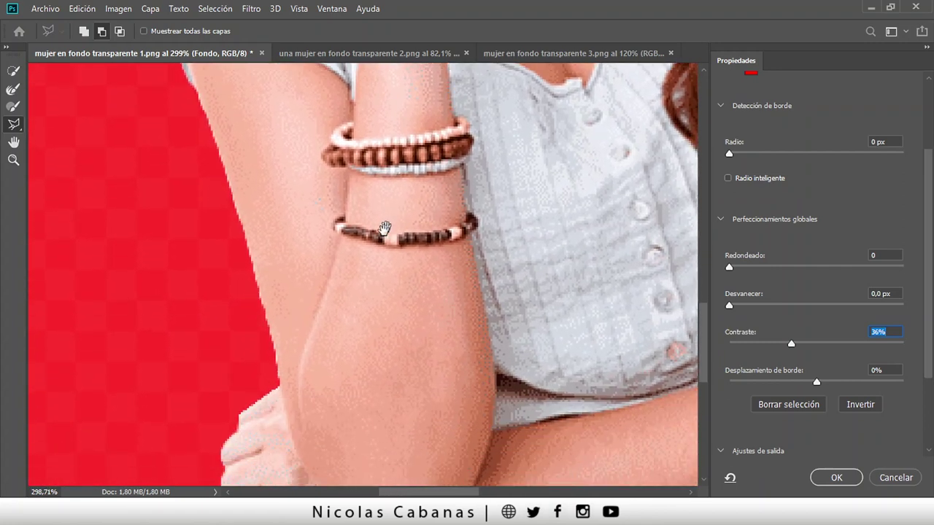
Set the mask edge Contraste to 35%, Desvanecer to 0,6 px and Desplazamiento de borde to -17%.
left_click_drag(359, 246, 367, 312)
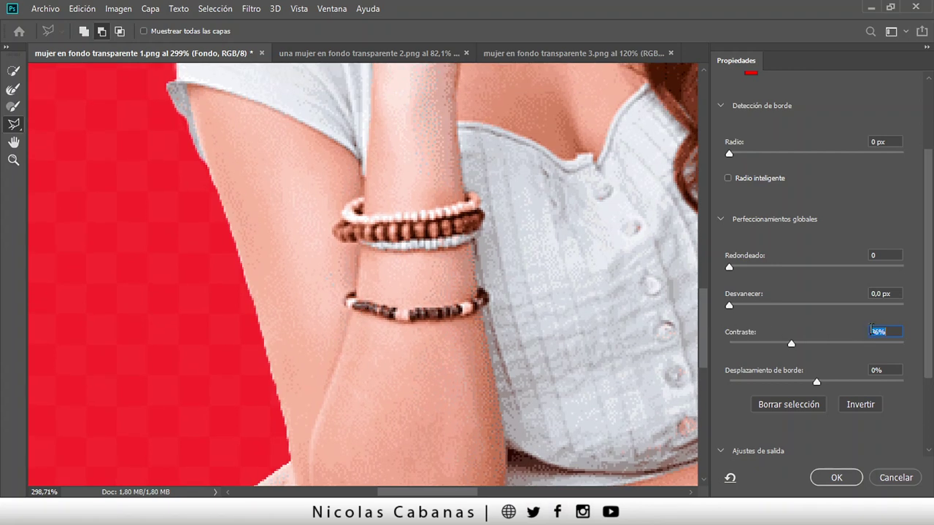
left_click_drag(795, 341, 710, 344)
mouse_move(730, 305)
left_mouse_down()
mouse_move(777, 305)
mouse_move(717, 308)
left_mouse_up()
mouse_move(818, 380)
left_mouse_down()
mouse_move(752, 383)
mouse_move(837, 379)
left_mouse_up()
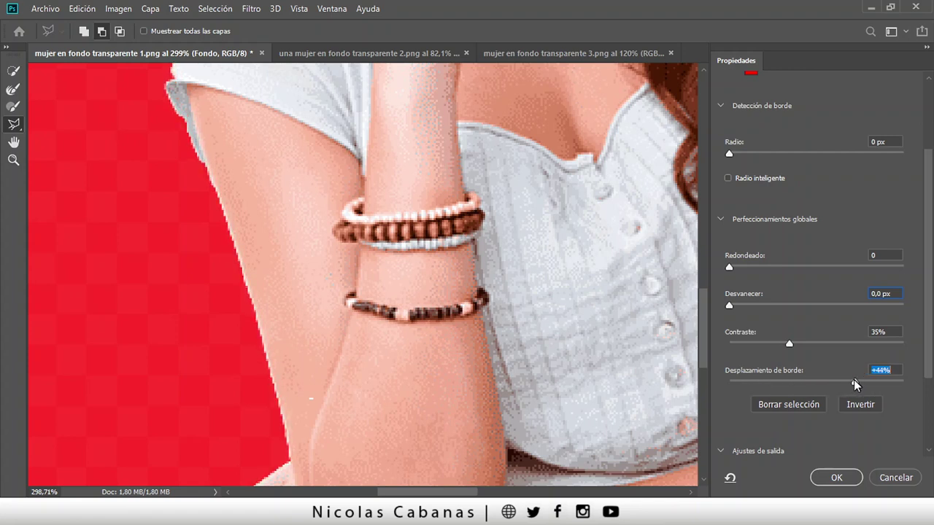
type("0")
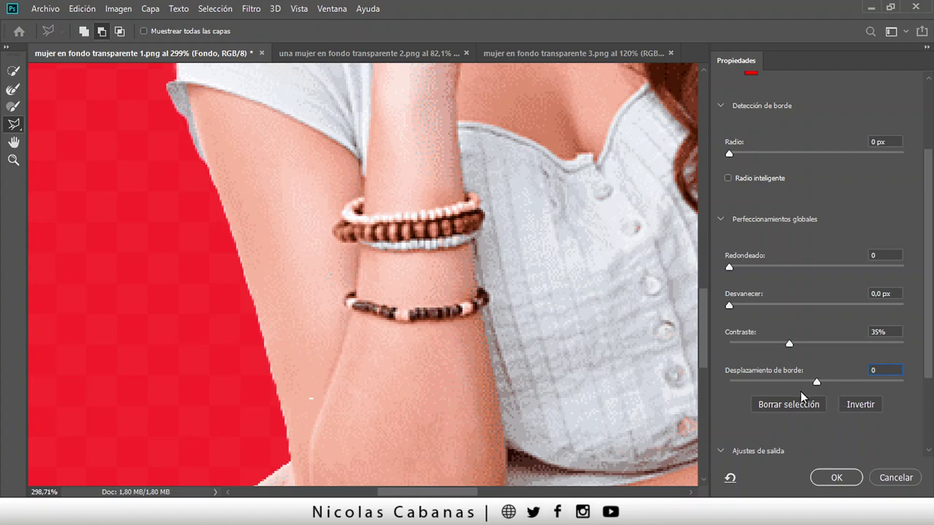
left_click_drag(817, 380, 799, 381)
left_click_drag(730, 307, 734, 306)
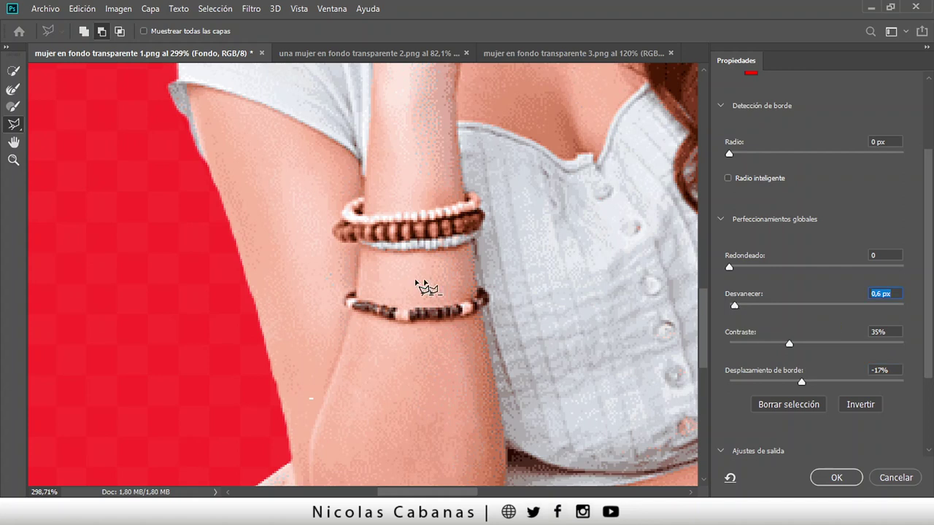
Examine the masked edge of the wavy hair beside the face at close range.
left_click(13, 160)
left_click_drag(303, 177, 275, 332)
left_click_drag(418, 203, 424, 250)
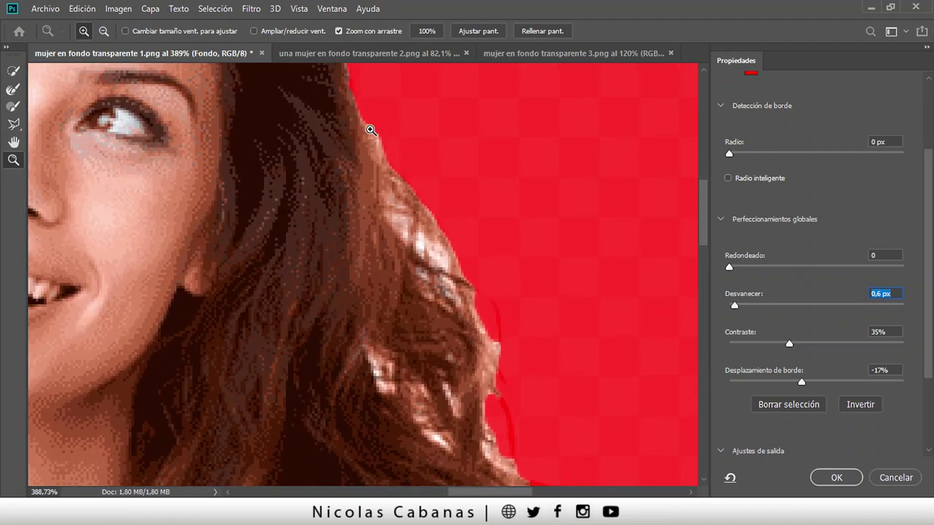
left_click_drag(440, 259, 338, 270)
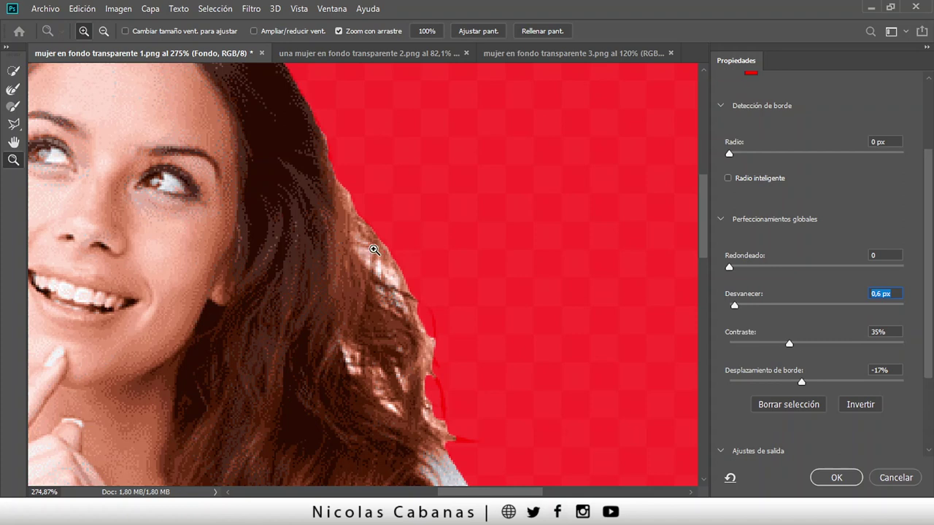
left_click_drag(361, 336, 409, 336)
left_click_drag(322, 176, 382, 209)
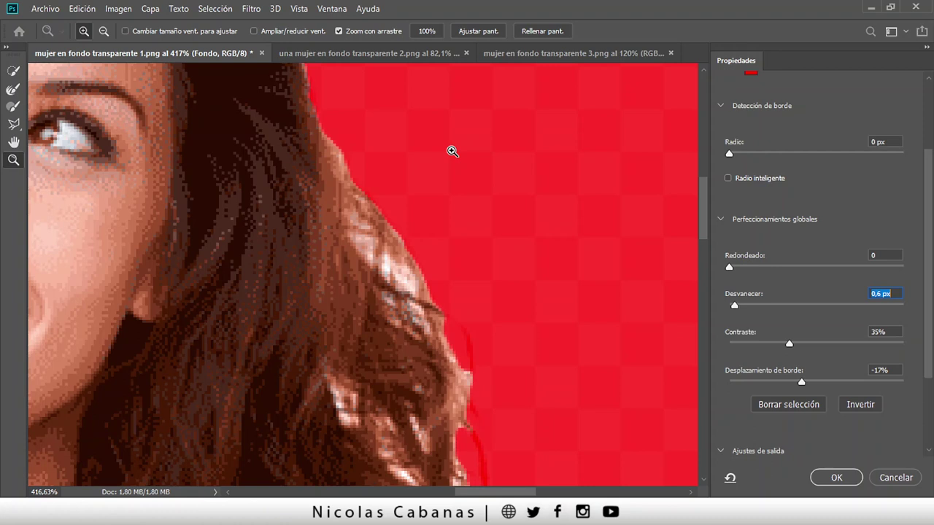
left_click_drag(332, 229, 356, 236)
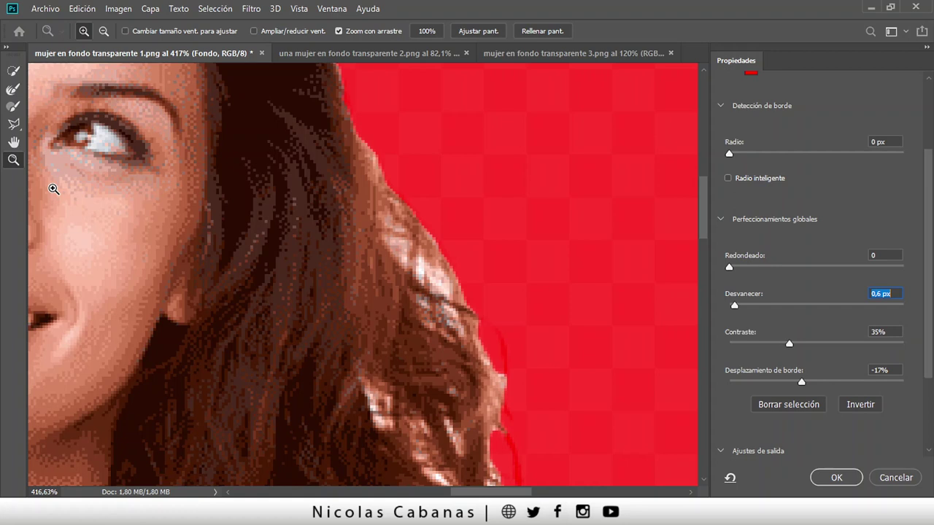
Switch to the YouTube channel page in Chrome, browse its videos and playlists, and return to Photoshop.
mouse_move(149, 515)
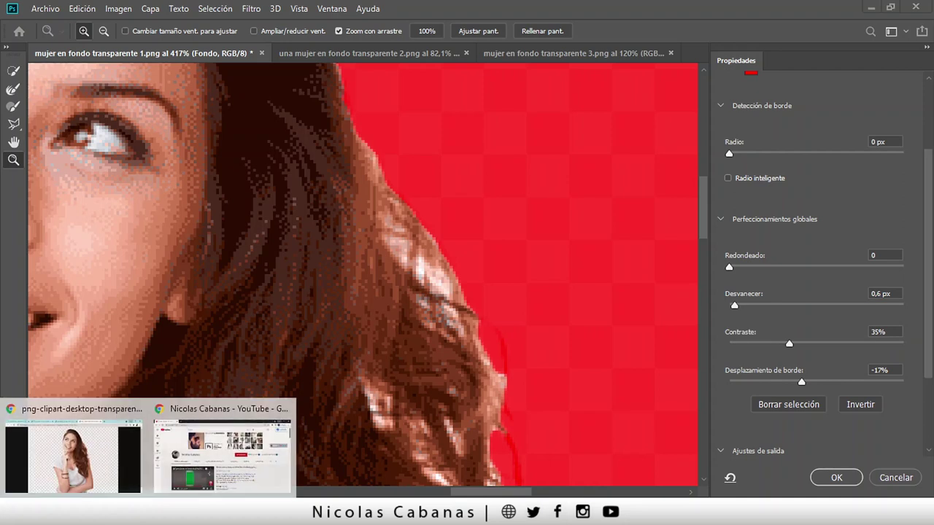
left_click(211, 460)
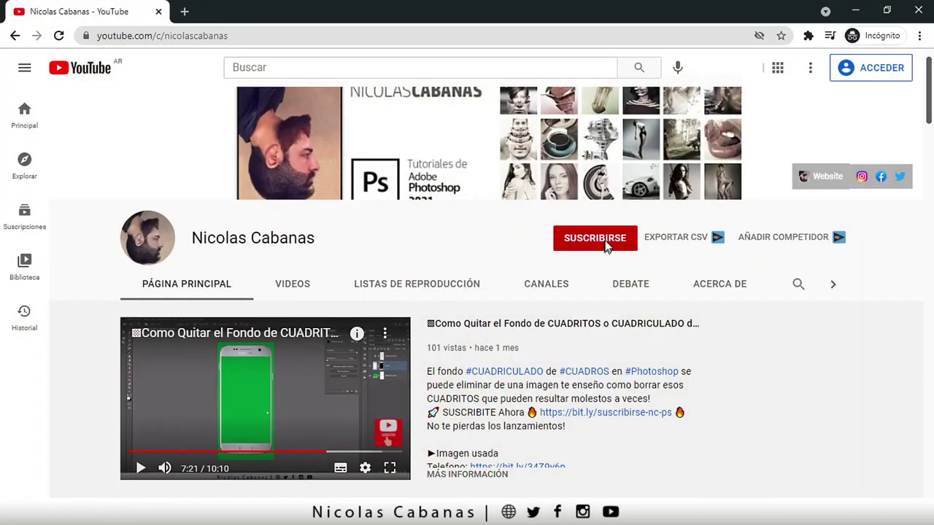
scroll(475, 313, "down", 5)
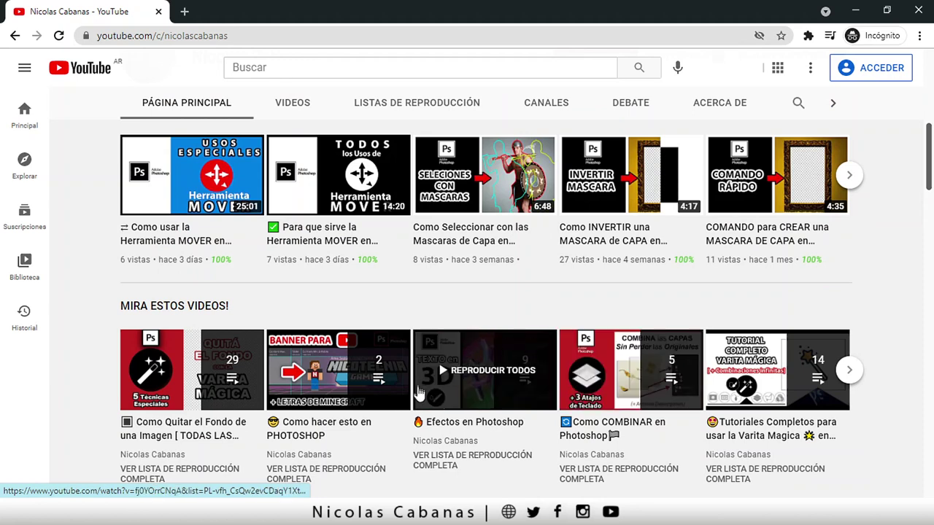
scroll(468, 377, "down", 1)
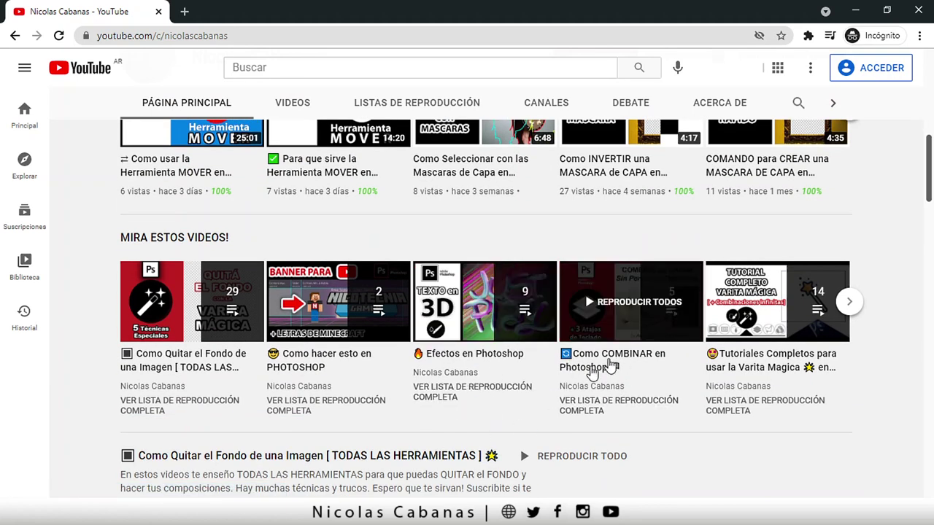
scroll(667, 416, "up", 1)
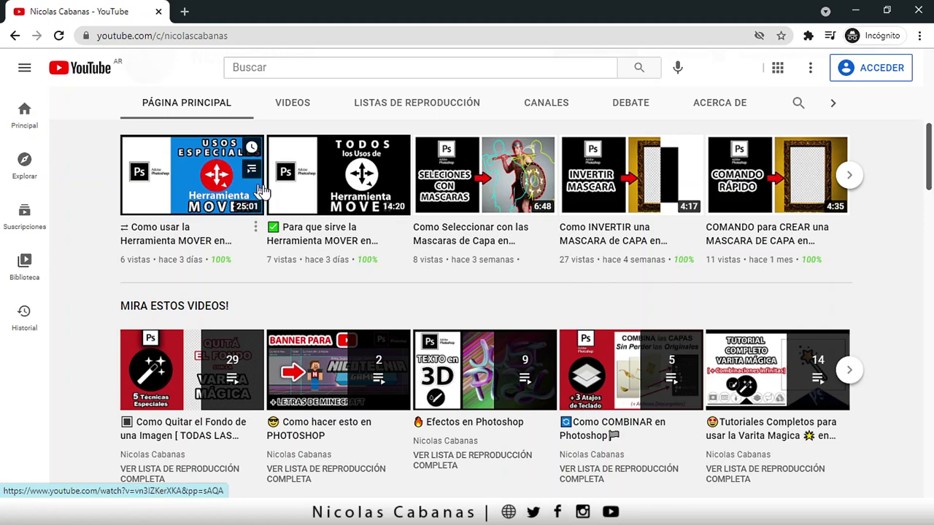
scroll(506, 292, "up", 1)
scroll(509, 314, "down", 6)
scroll(510, 329, "up", 1)
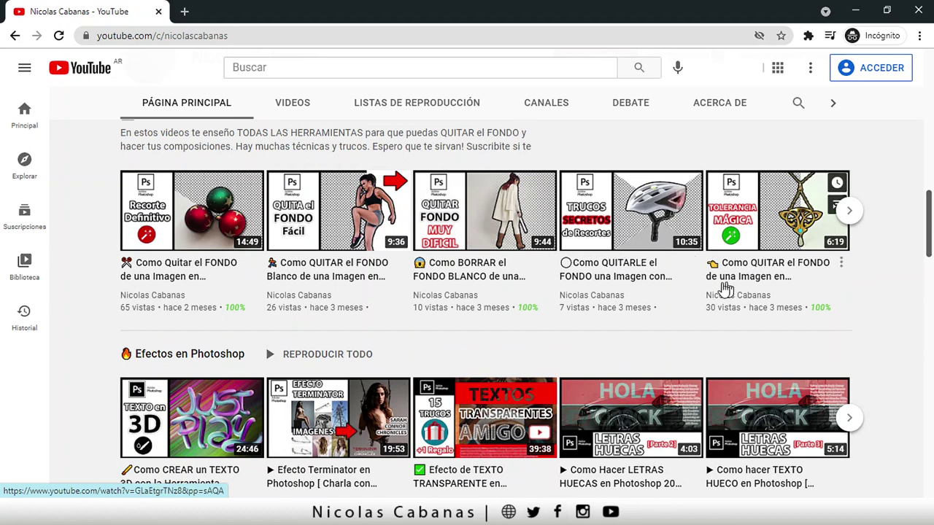
scroll(701, 292, "down", 3)
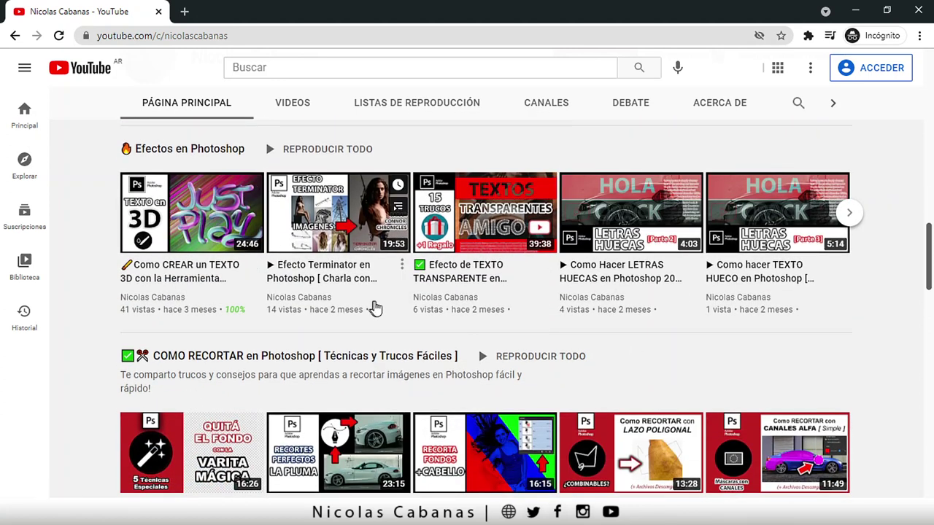
scroll(375, 309, "down", 2)
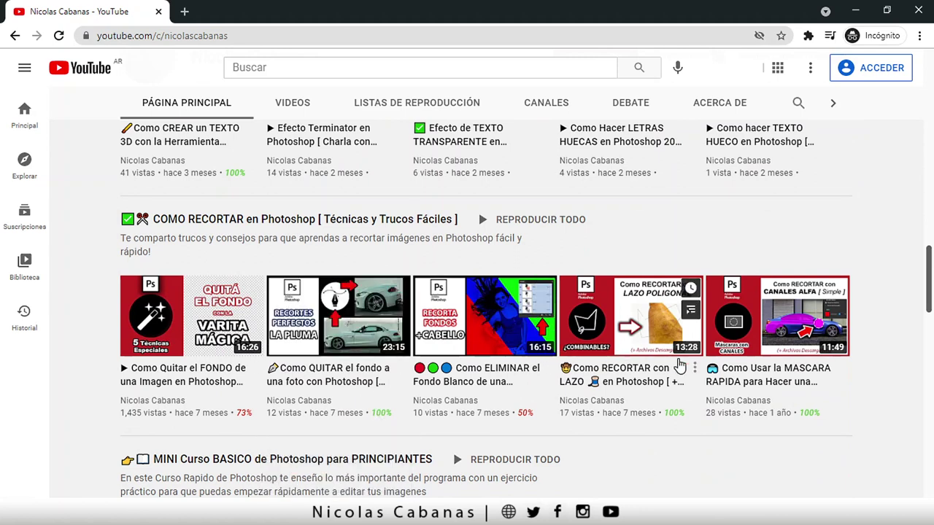
scroll(746, 388, "down", 3)
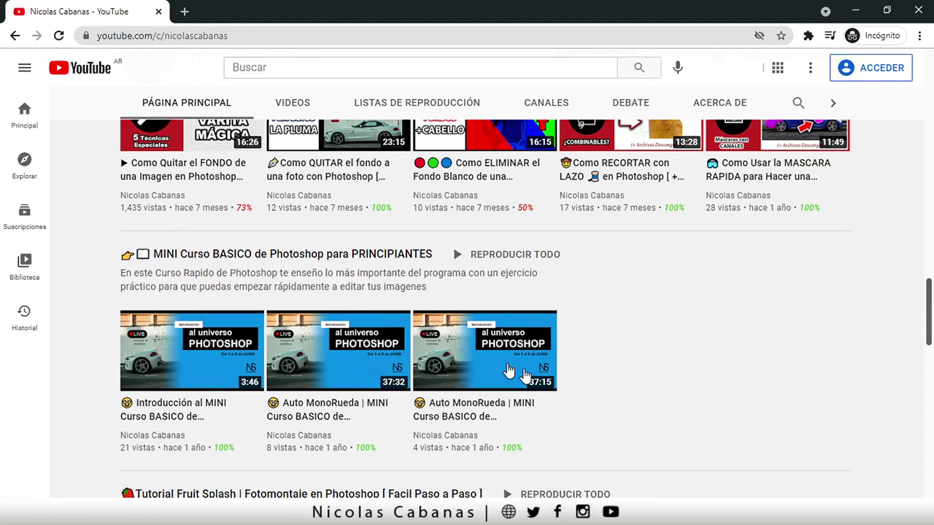
scroll(624, 378, "down", 5)
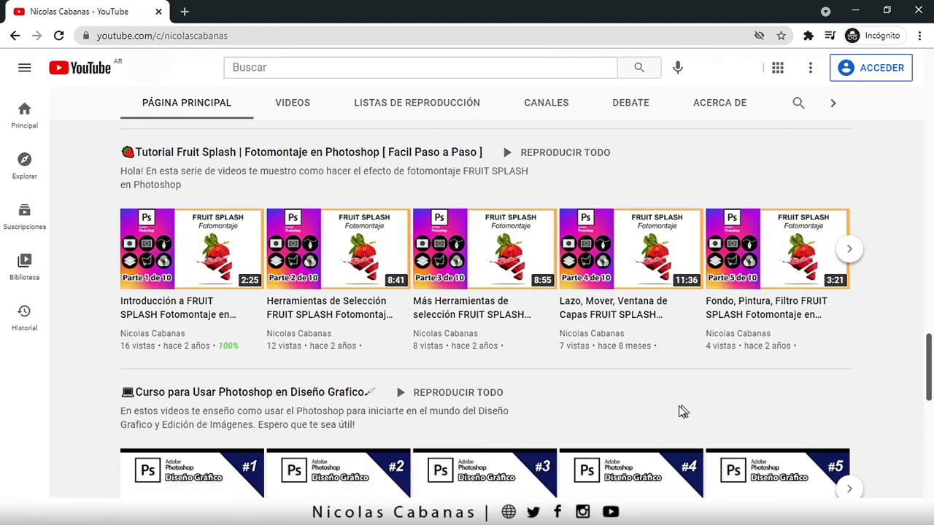
scroll(682, 410, "down", 5)
scroll(679, 442, "down", 3)
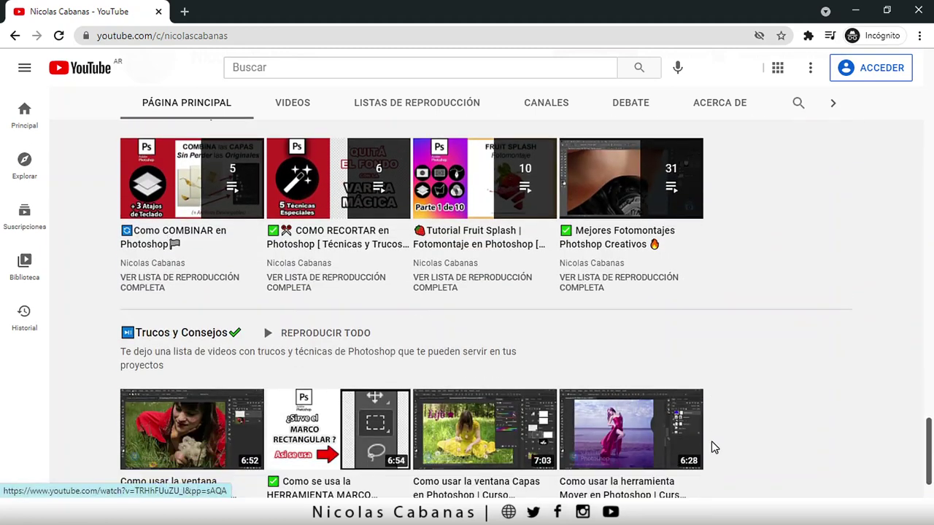
left_click_drag(928, 441, 929, 58)
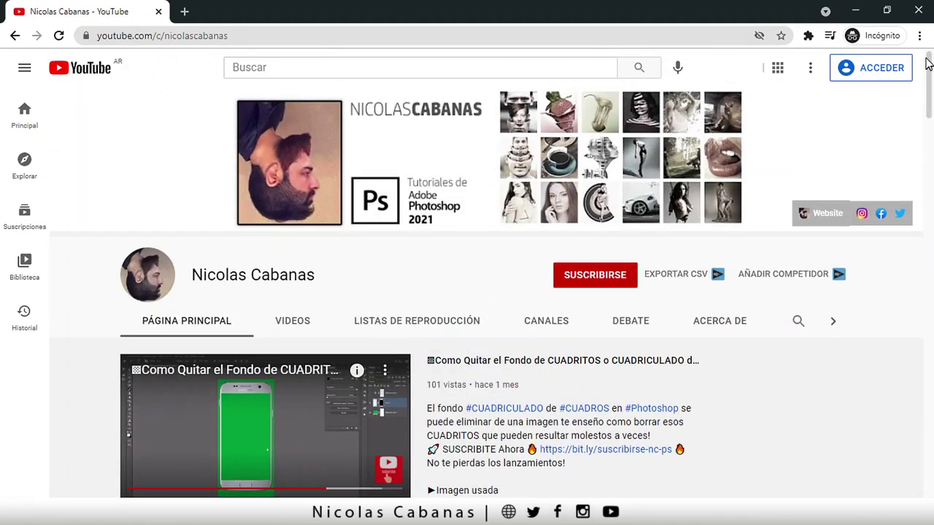
left_click(855, 11)
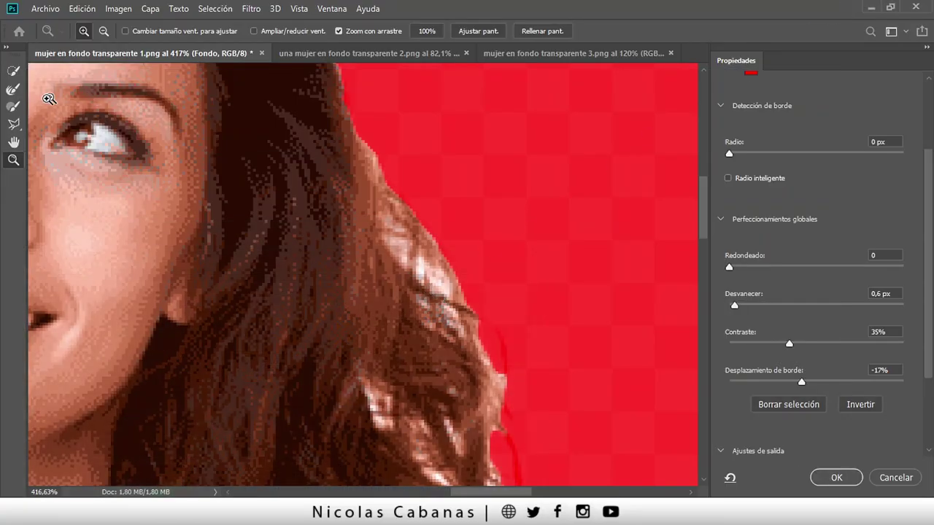
Paint down the outer edge of the wavy hair beside the face with a 20 px Refine Edge Brush.
left_click(12, 90)
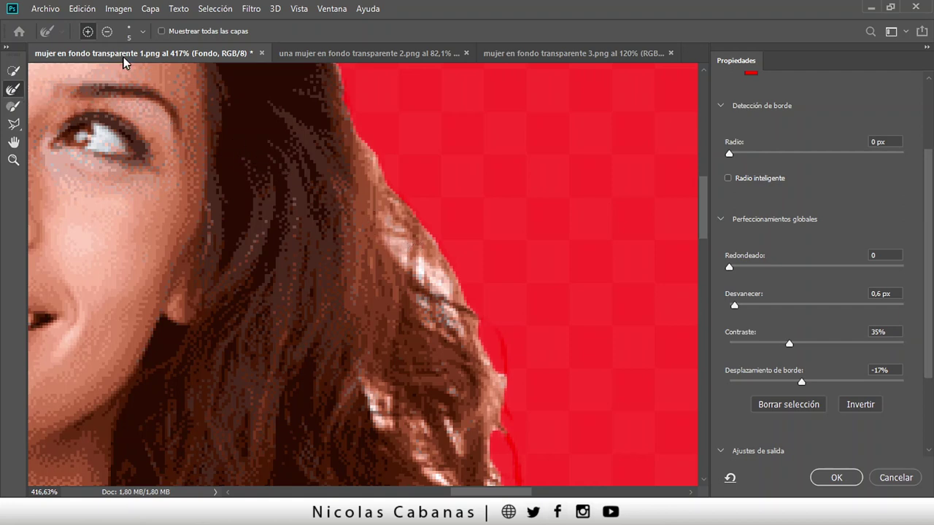
left_click(143, 32)
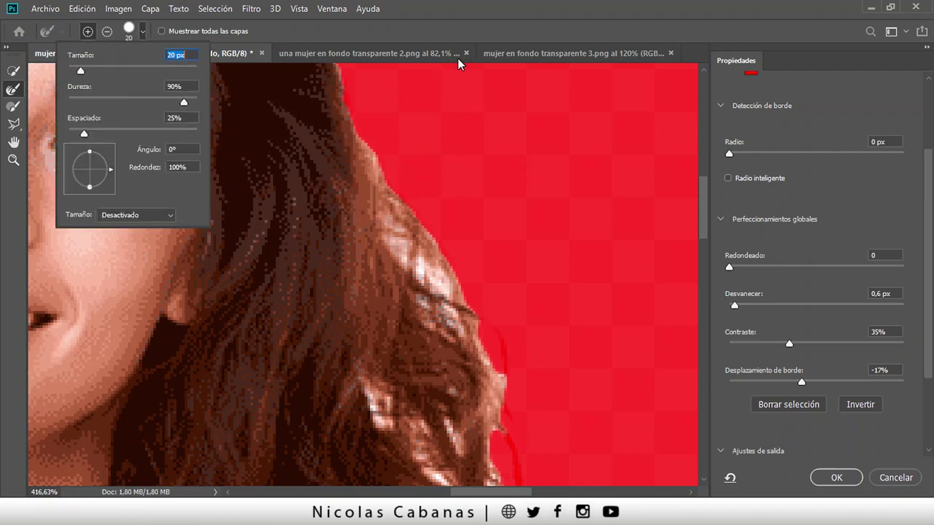
left_click(448, 37)
mouse_move(387, 208)
left_mouse_down()
mouse_move(437, 313)
mouse_move(460, 329)
mouse_move(475, 392)
left_mouse_up()
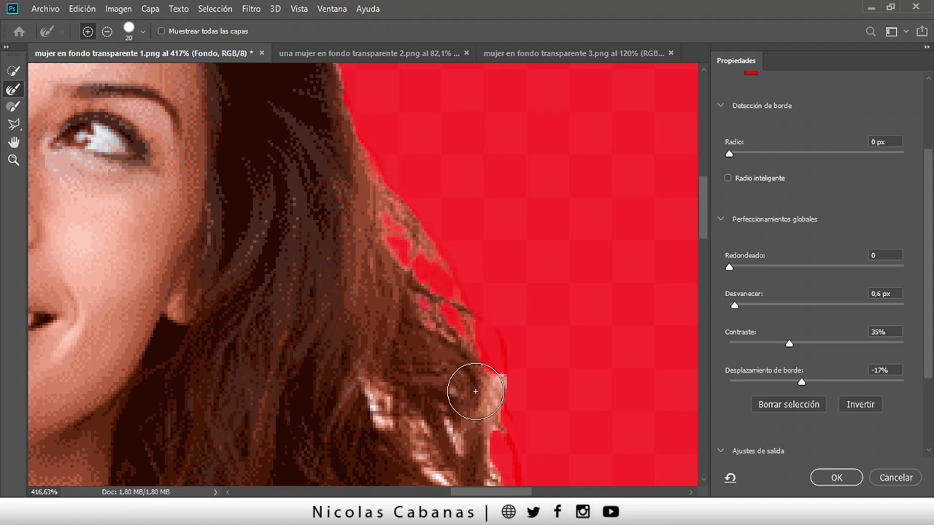
Reduce the Refine Edge Brush to 14 px and paint over the light patches in the lower waves and the stray strand above the sleeve.
left_click(142, 32)
left_click_drag(83, 70, 77, 70)
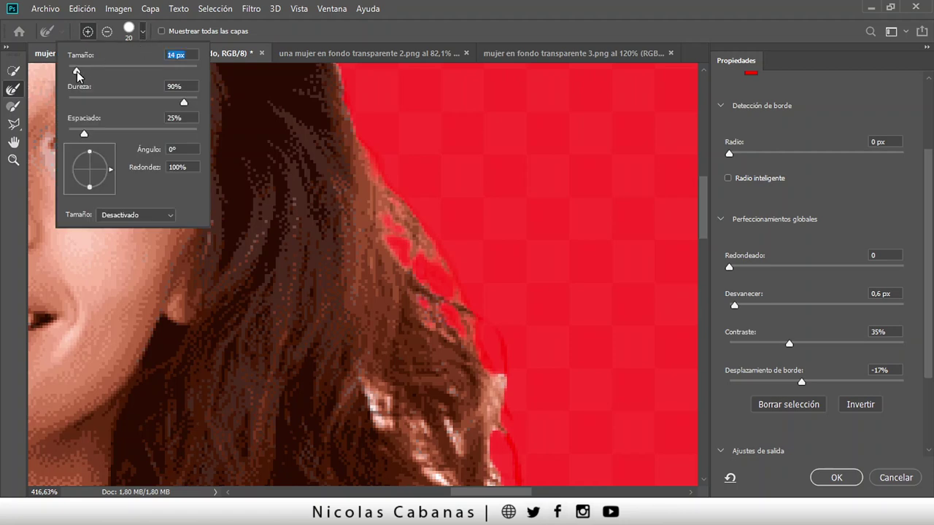
left_click(448, 288)
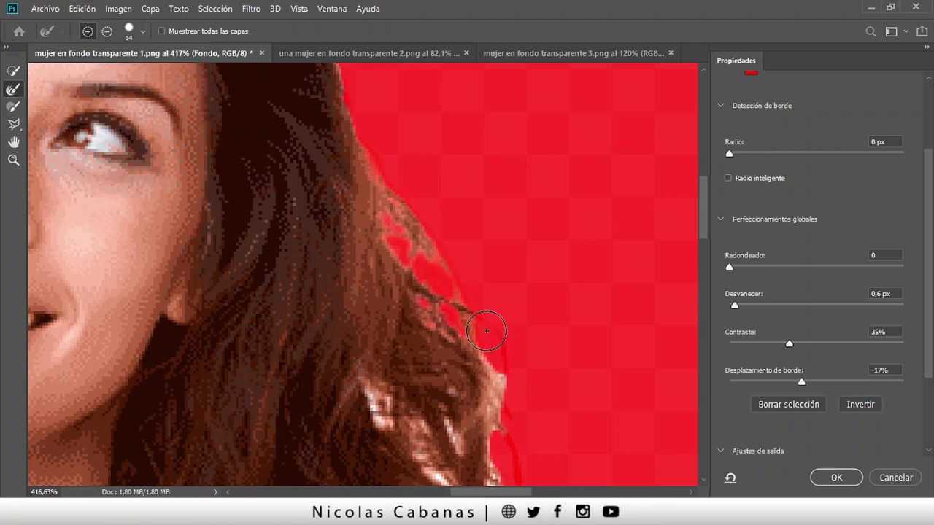
mouse_move(500, 367)
left_mouse_down()
mouse_move(447, 432)
mouse_move(375, 395)
mouse_move(408, 440)
left_mouse_up()
scroll(408, 439, "down", 3)
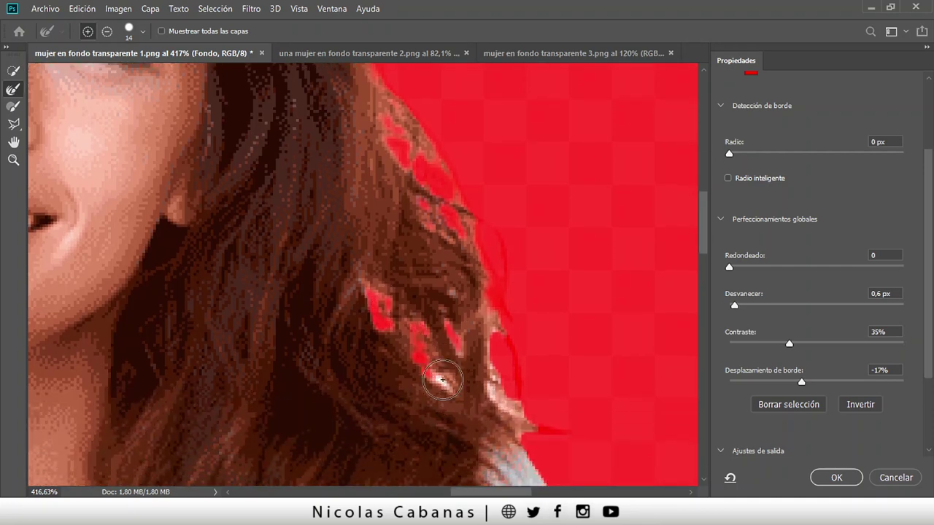
mouse_move(494, 393)
left_mouse_down()
mouse_move(535, 429)
mouse_move(577, 431)
left_mouse_up()
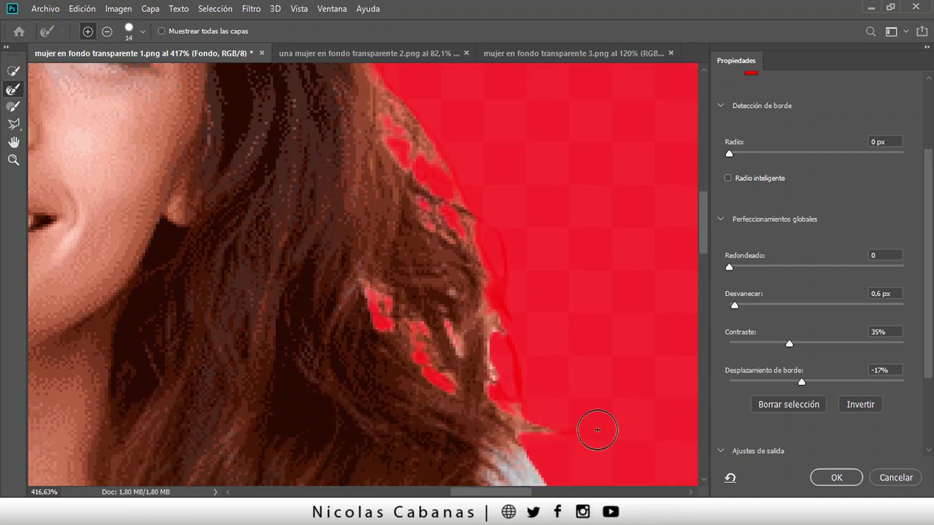
Enlarge the Refine Edge Brush to 22 px and paint along the loose hair outline just above the sleeve.
scroll(703, 231, "down", 3)
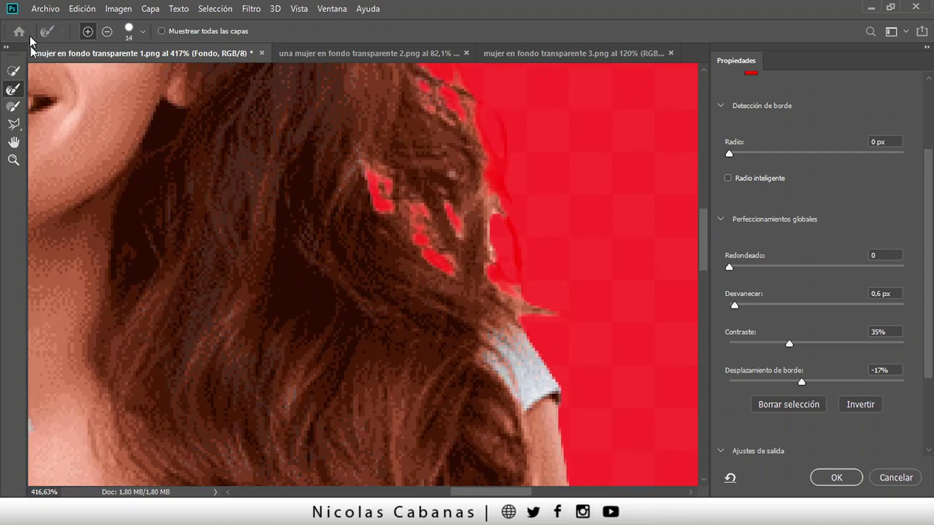
left_click(136, 31)
left_click_drag(76, 69, 81, 71)
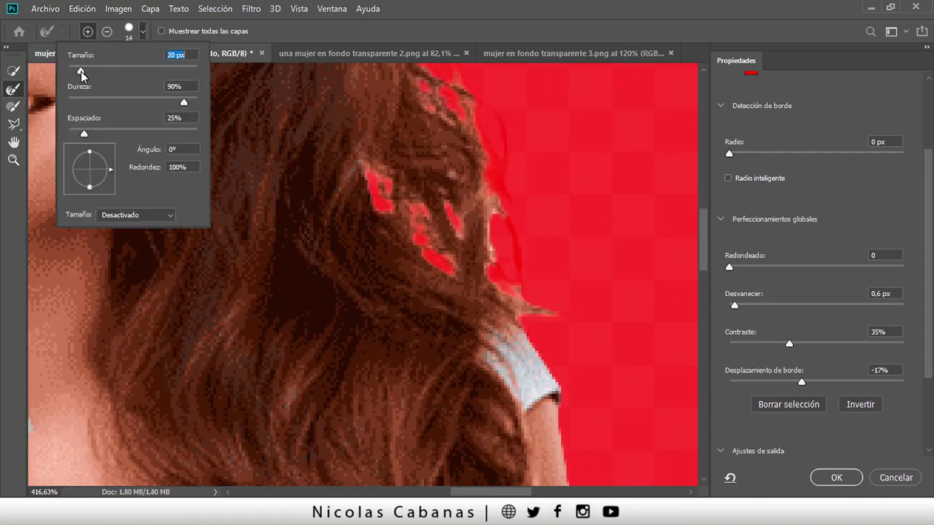
key("Return")
mouse_move(507, 211)
left_mouse_down()
mouse_move(511, 250)
mouse_move(480, 150)
mouse_move(531, 152)
mouse_move(449, 115)
mouse_move(521, 153)
mouse_move(563, 224)
left_mouse_up()
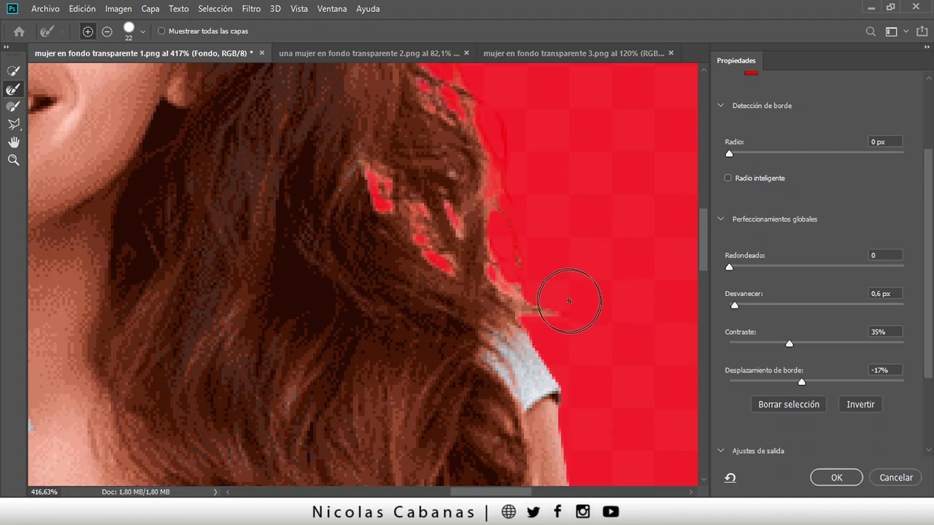
Examine the hair outline from the sleeve up to the crown, and the cut-out as a whole, for remaining mask flaws.
scroll(517, 209, "up", 5)
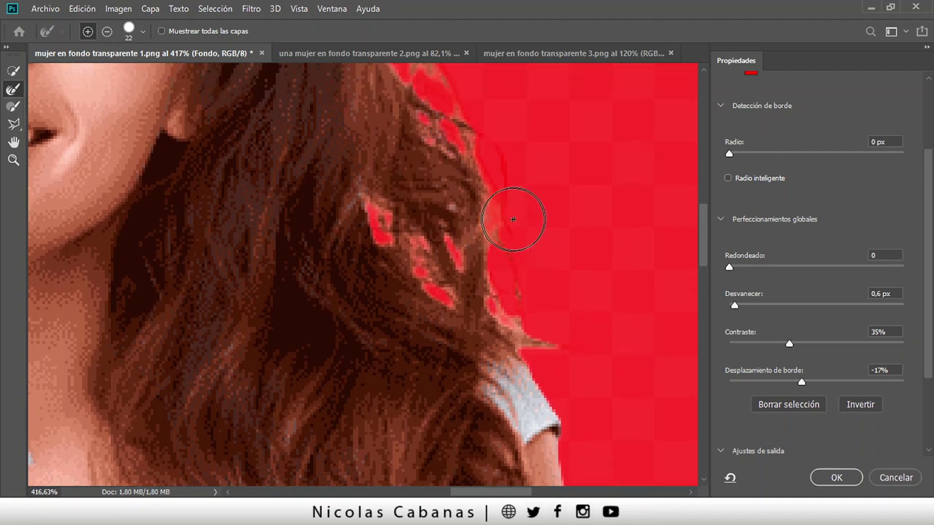
scroll(310, 186, "up", 3)
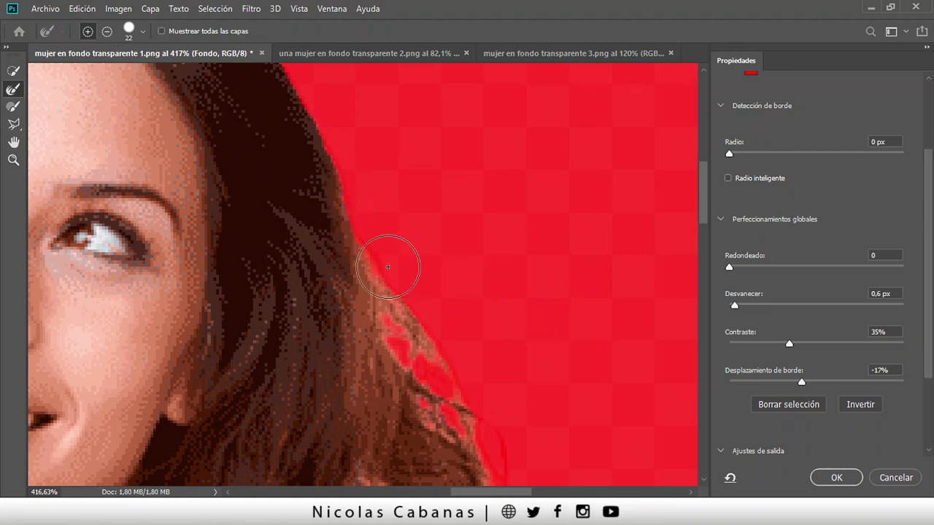
left_click_drag(705, 200, 703, 168)
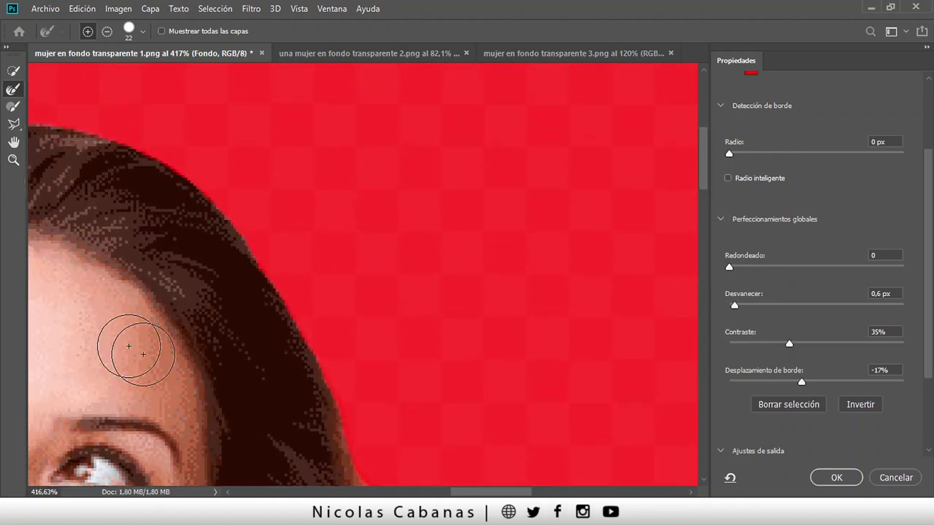
left_click_drag(506, 493, 456, 495)
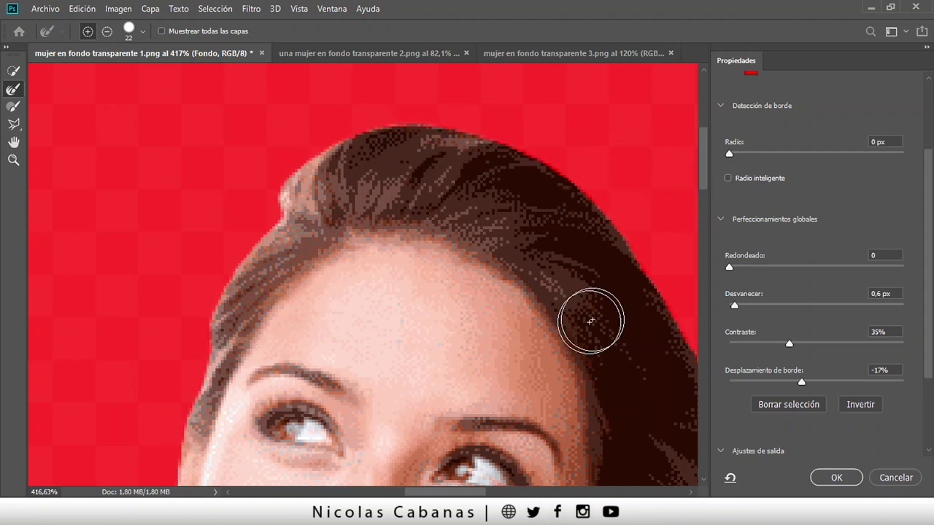
left_click(14, 160)
left_click_drag(374, 337, 342, 342)
scroll(343, 342, "down", 5)
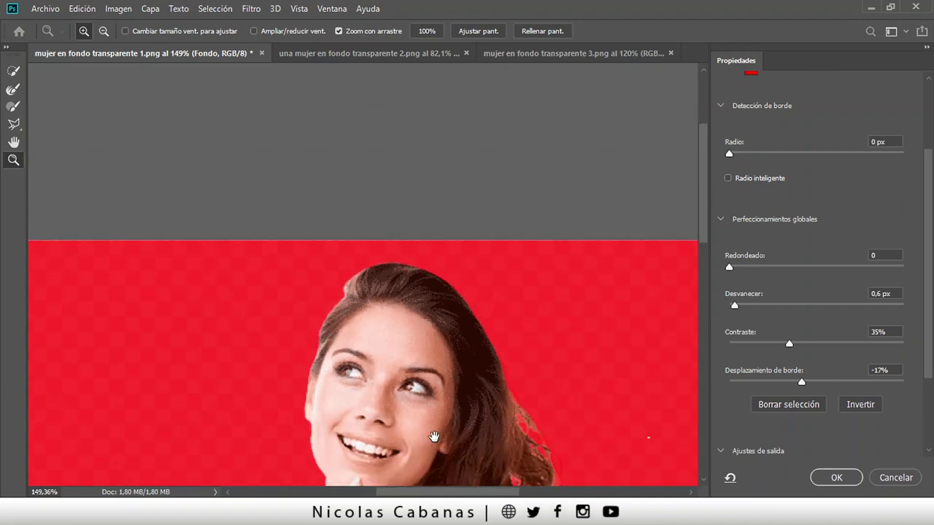
left_click_drag(457, 293, 452, 288)
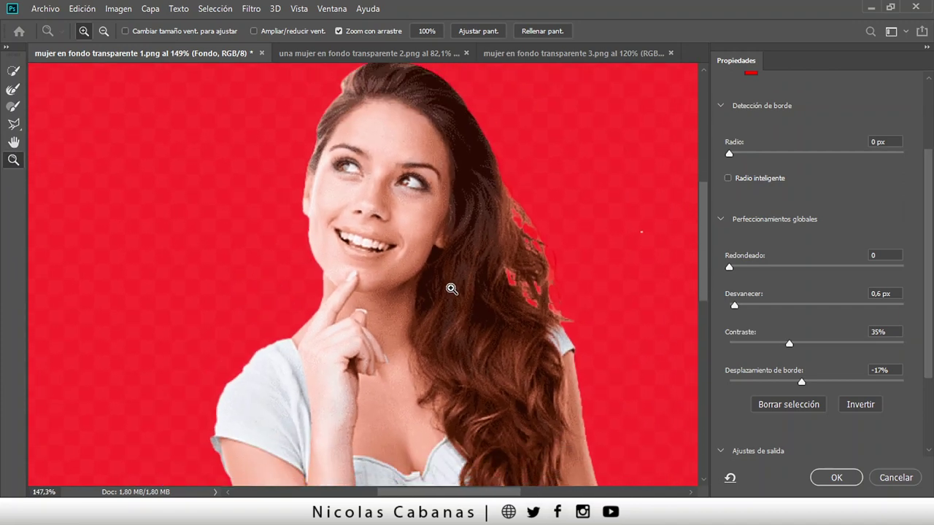
Output the refined selection as a new layer with a layer mask and apply it.
left_click_drag(930, 281, 928, 369)
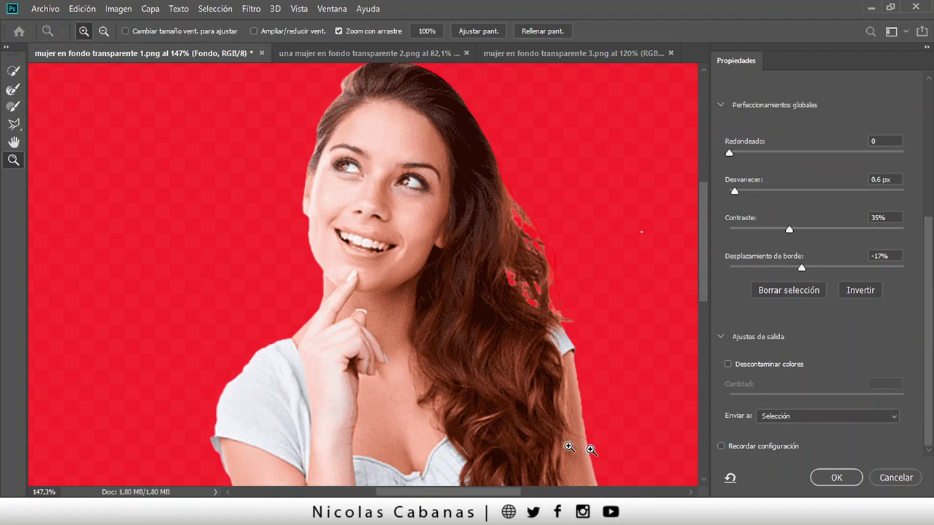
left_click(823, 417)
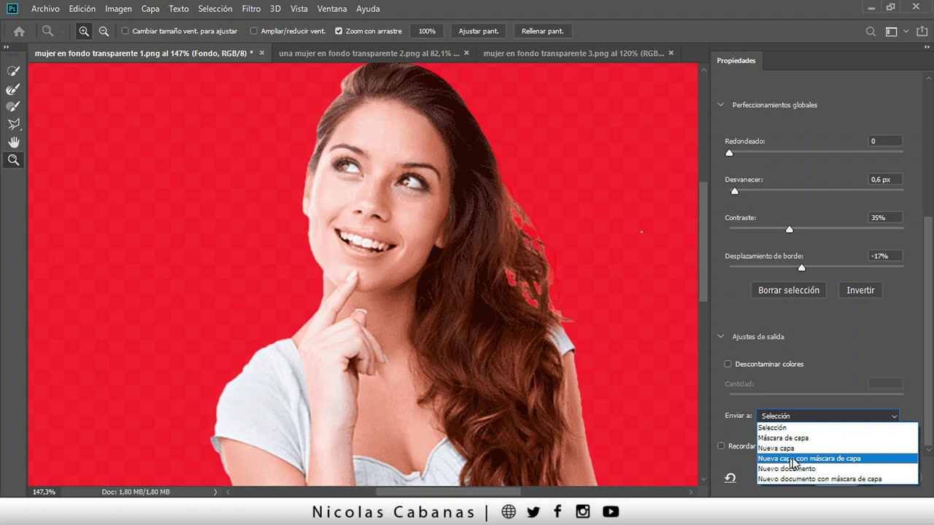
left_click(827, 460)
left_click(837, 478)
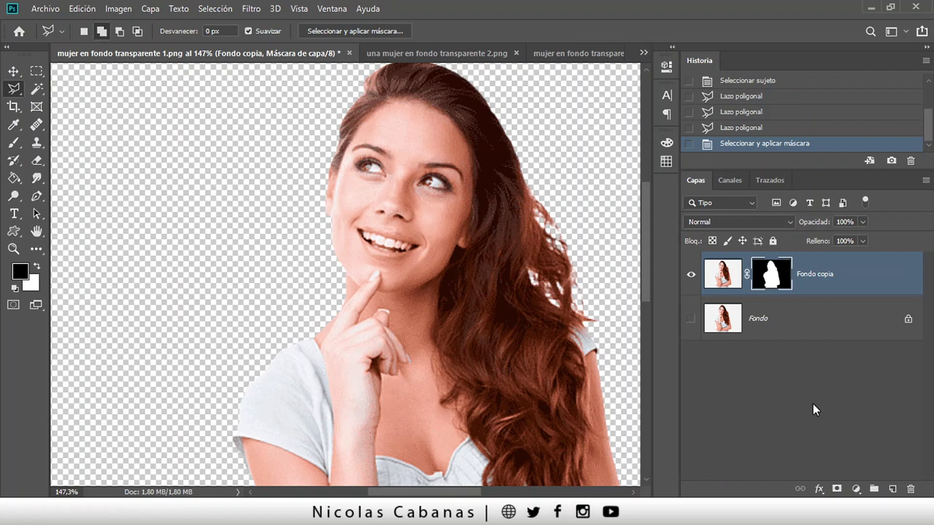
Add a solid black (000000) color fill layer between the Fondo layer and the masked cut-out.
left_click(786, 331)
left_click(856, 488)
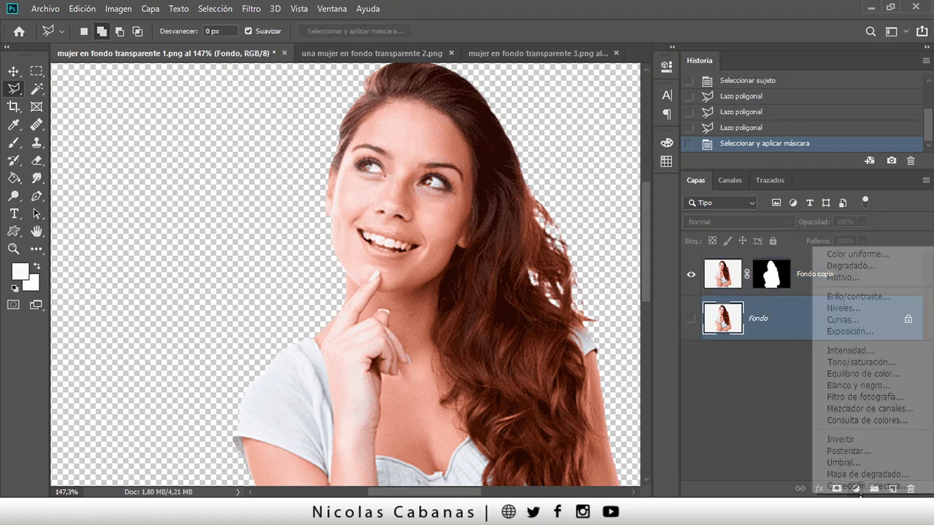
left_click(855, 254)
type("202020000000")
left_click(666, 135)
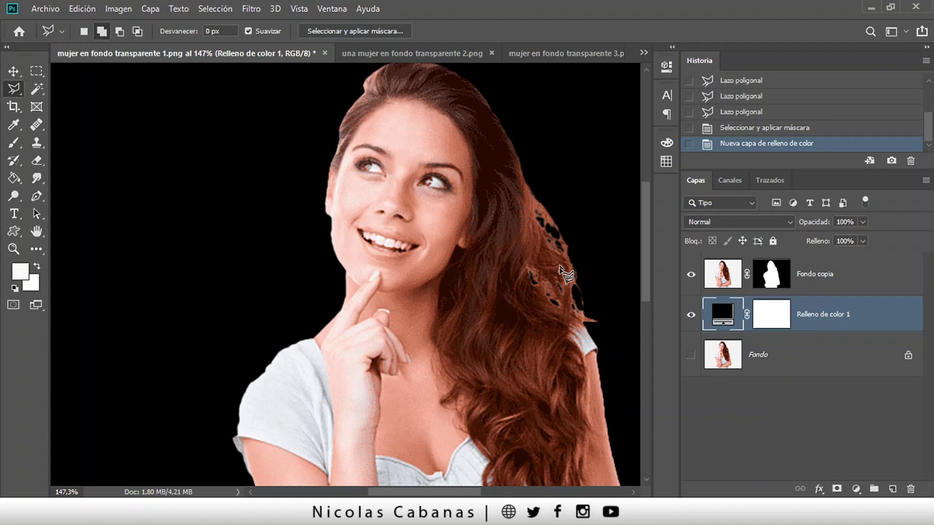
Examine the hair, face and arm edges of the cut-out against the black background.
key("z")
left_click_drag(584, 245, 632, 221)
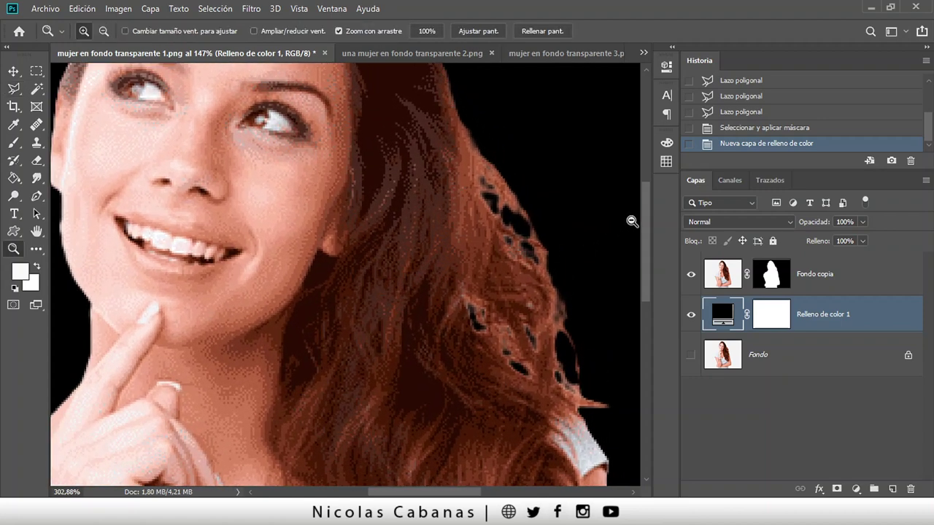
left_click_drag(502, 195, 406, 232)
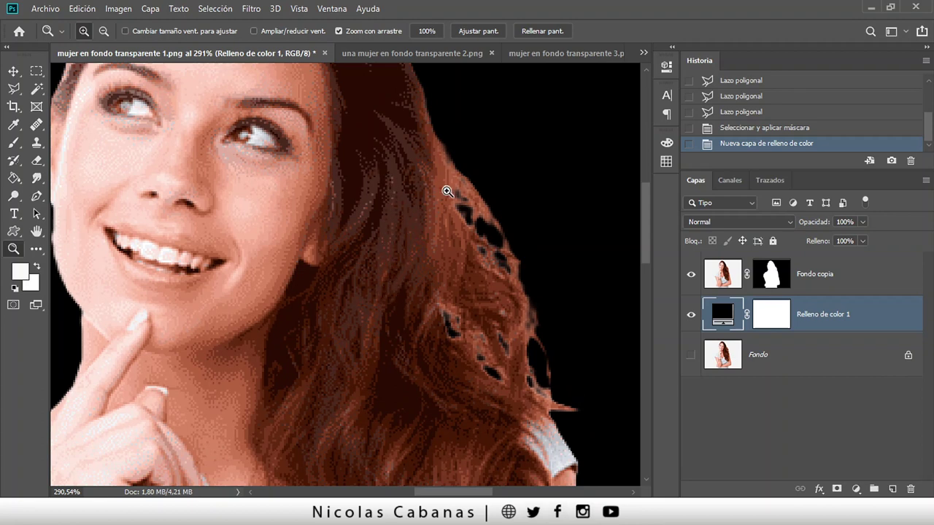
left_click_drag(462, 343, 433, 364)
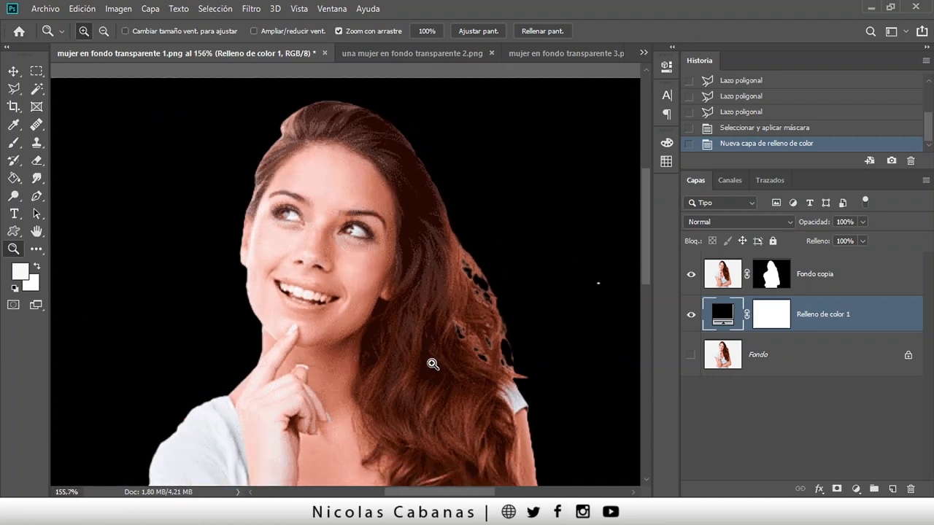
left_click_drag(383, 335, 302, 322)
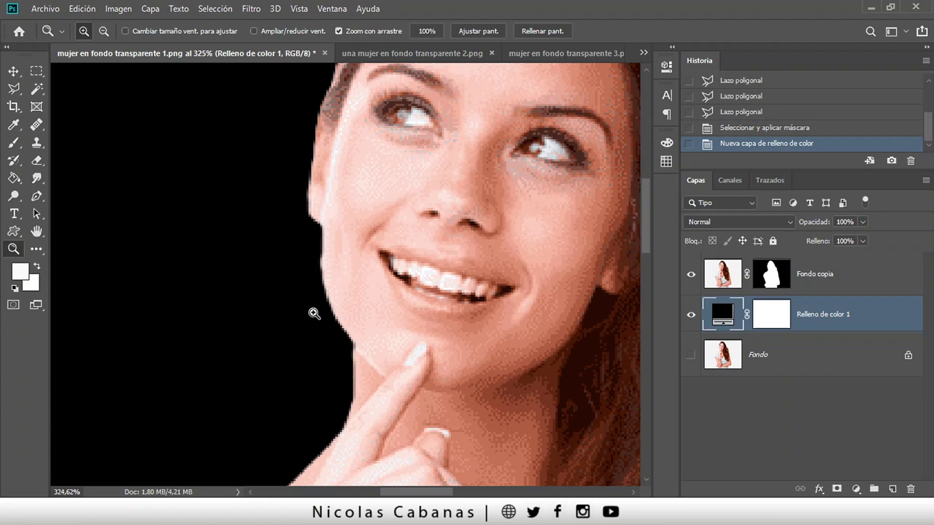
left_click_drag(326, 226, 461, 413)
scroll(474, 410, "down", 3)
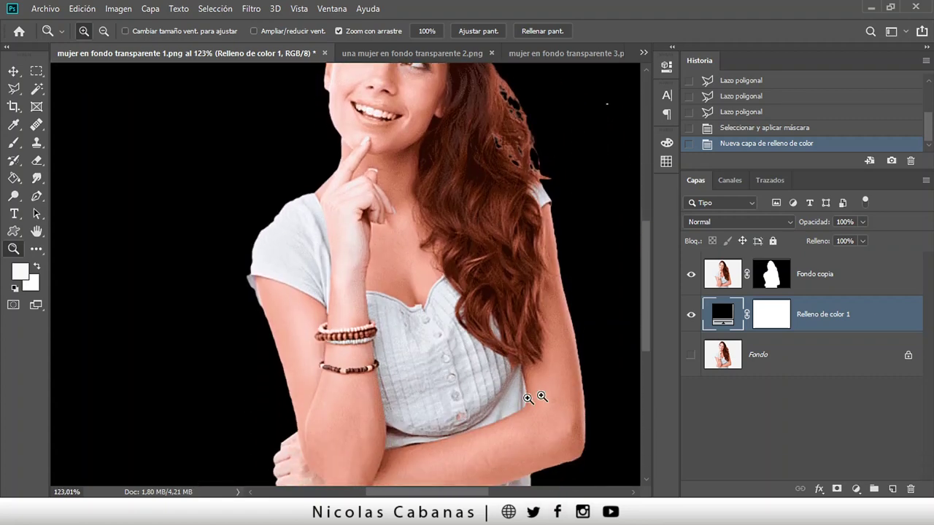
Select the Fondo copia layer's mask and reopen it in Select and Mask using the Rectangular Marquee tool's option.
left_click(783, 272)
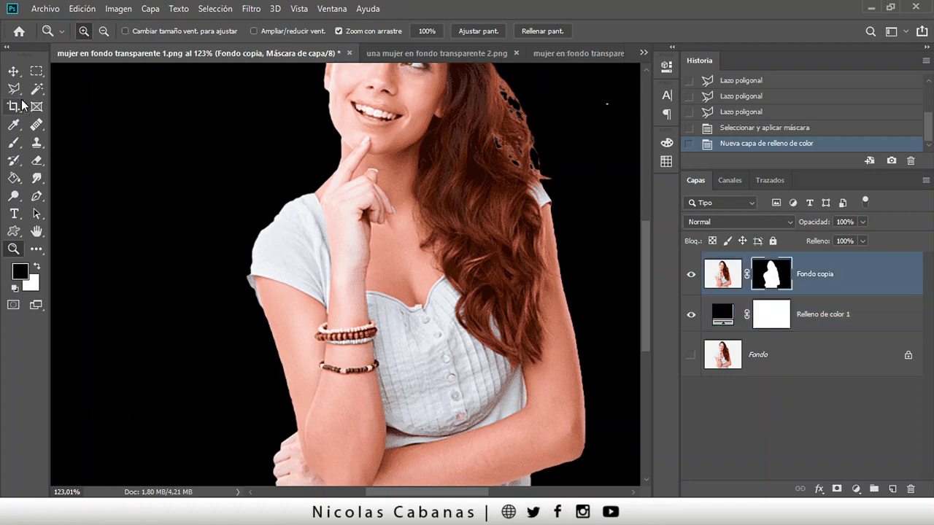
right_click(36, 71)
left_click(87, 70)
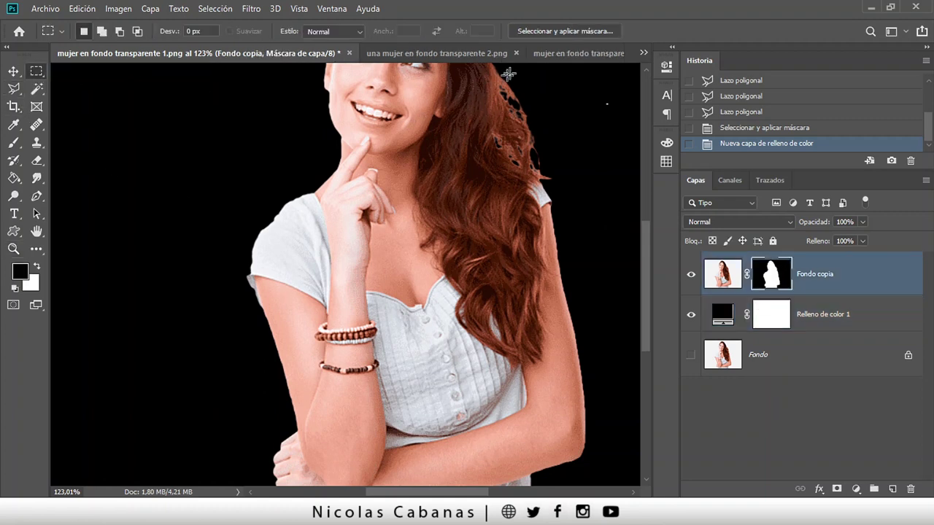
left_click(566, 31)
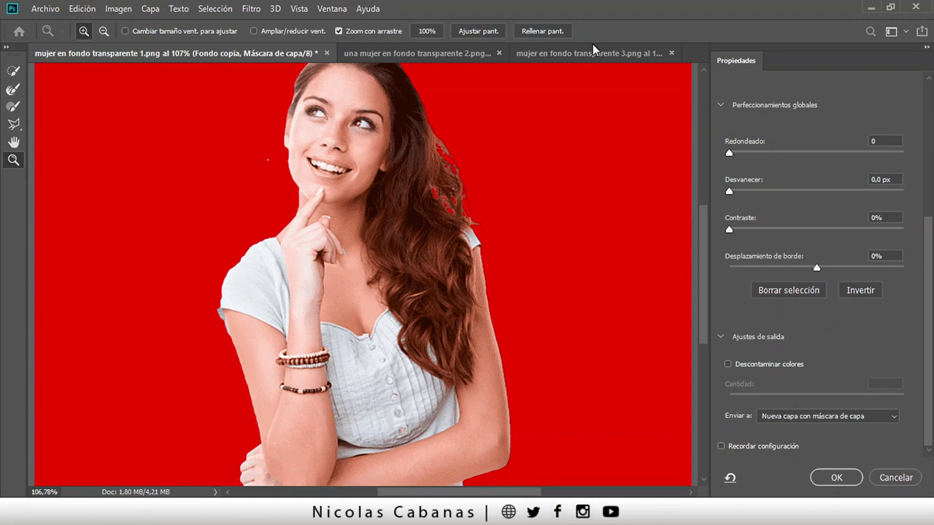
Paint down the outer hair edge beside the face with the 22 px Refine Edge Brush and output to a new layer with a layer mask.
left_click_drag(703, 267, 711, 241)
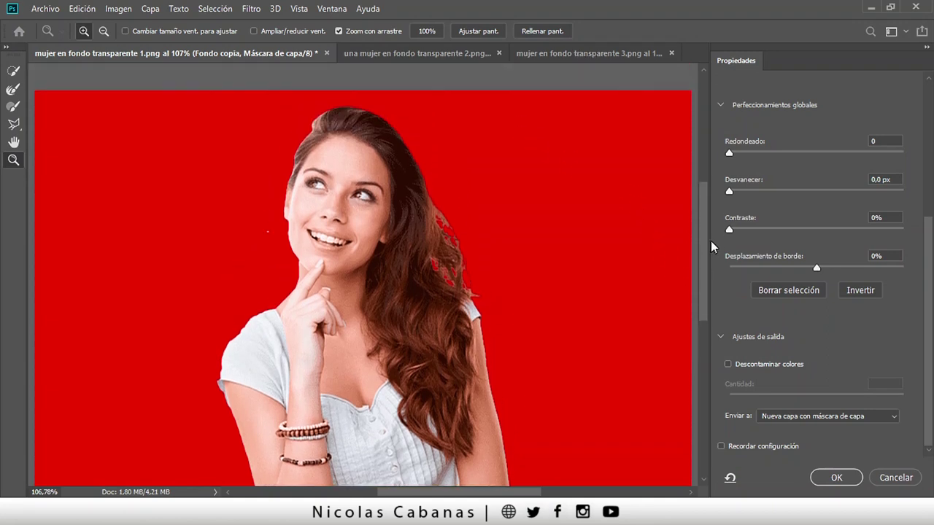
scroll(241, 257, "up", 4)
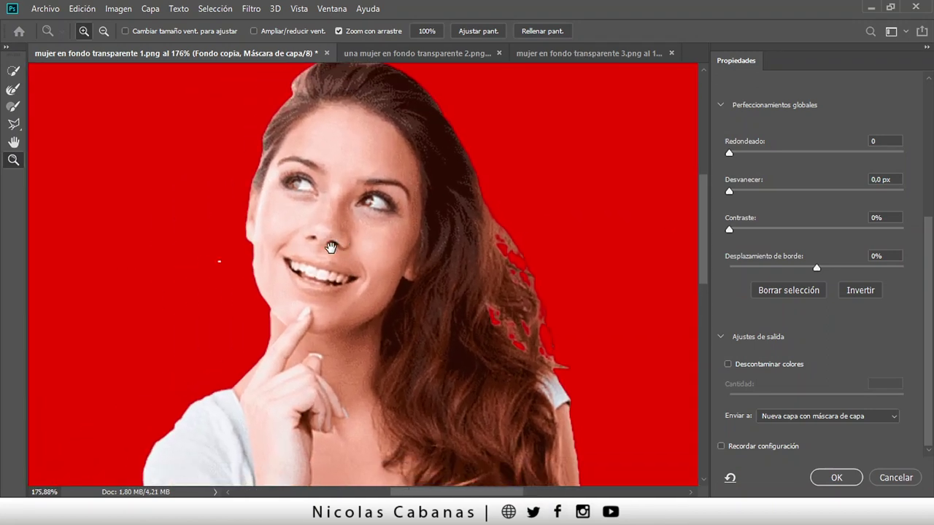
left_click_drag(555, 271, 293, 305)
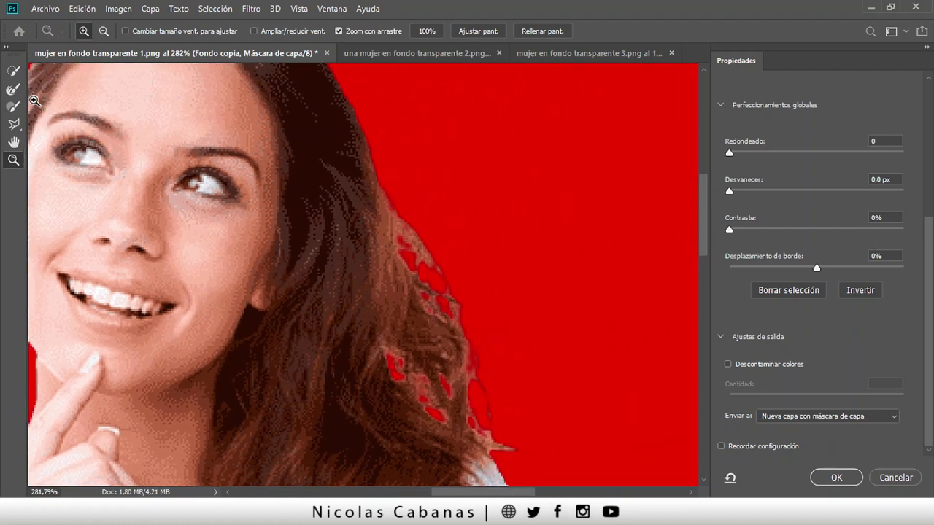
left_click(13, 89)
left_click_drag(425, 271, 470, 433)
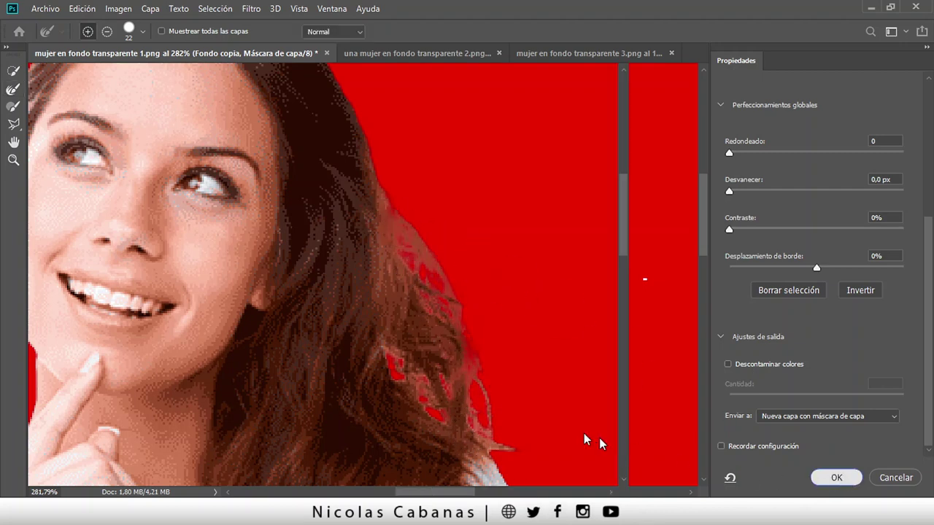
key("Return")
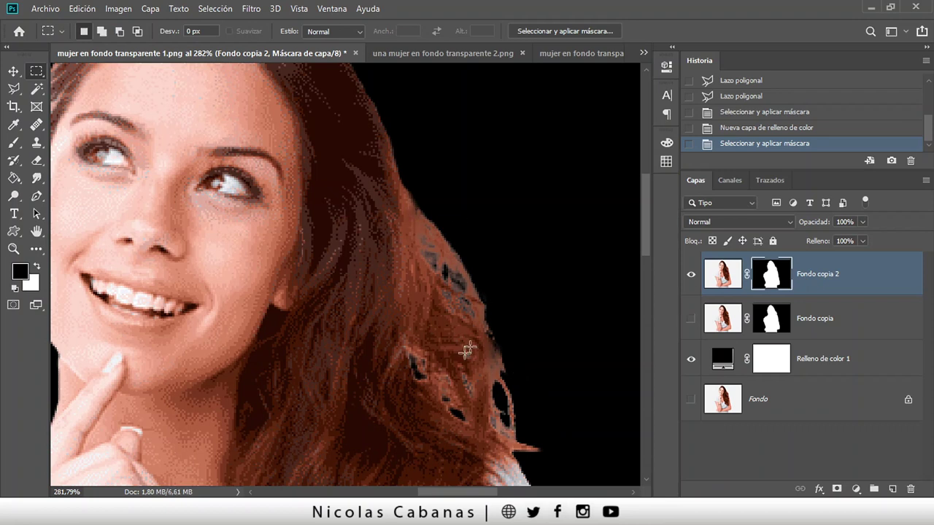
Compare the hair edges of the two cut-outs by toggling the visibility of Fondo copia 2 and Fondo copia, and review the whole figure.
key("z")
left_click_drag(584, 365, 568, 349)
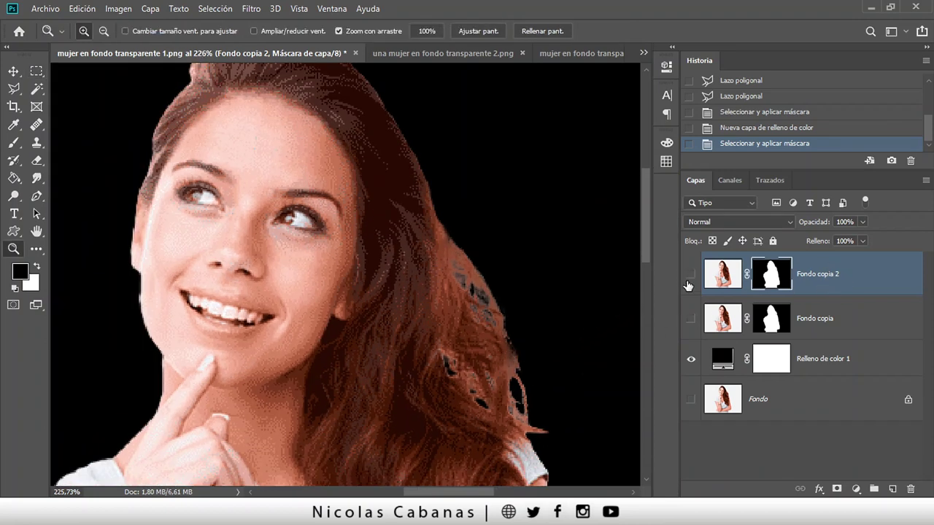
left_click(690, 275)
left_click(690, 275)
left_click(692, 318)
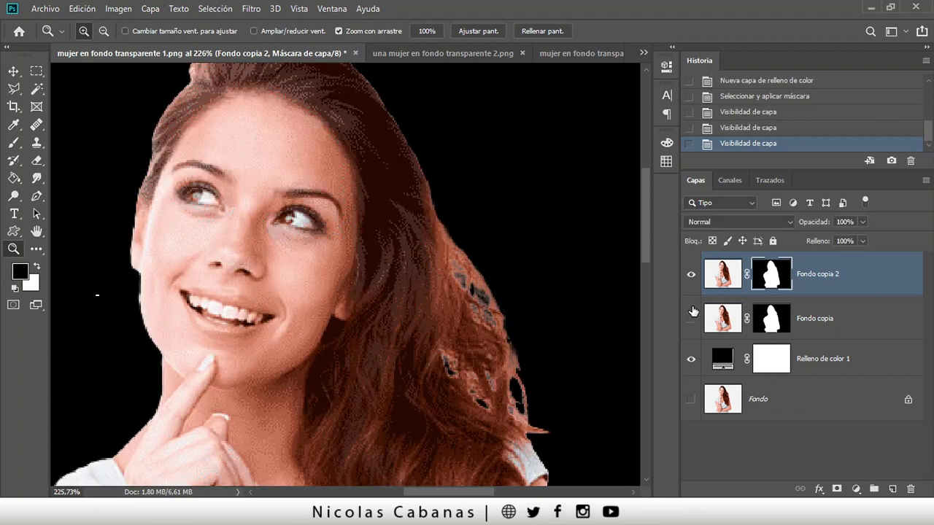
left_click(692, 318)
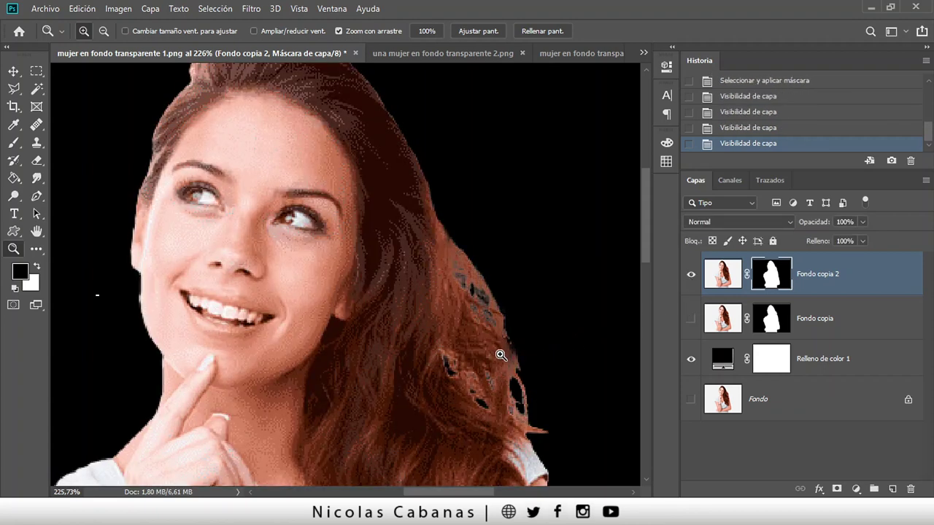
left_click_drag(500, 356, 455, 359)
mouse_move(340, 388)
left_mouse_down()
mouse_move(321, 391)
mouse_move(363, 368)
mouse_move(369, 376)
mouse_move(342, 375)
left_mouse_up()
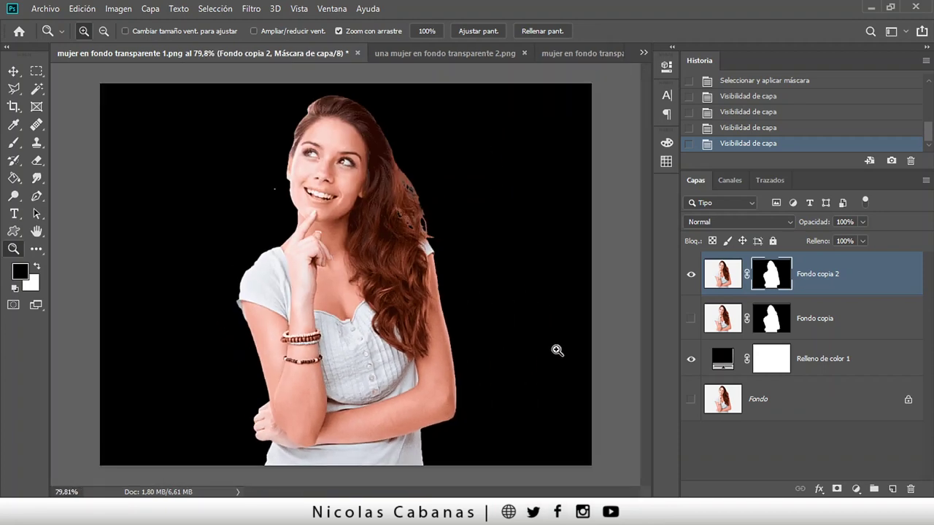
Change the color fill layer behind the woman to light gray (d9d9d9) and check the hair edges against it.
double_click(718, 356)
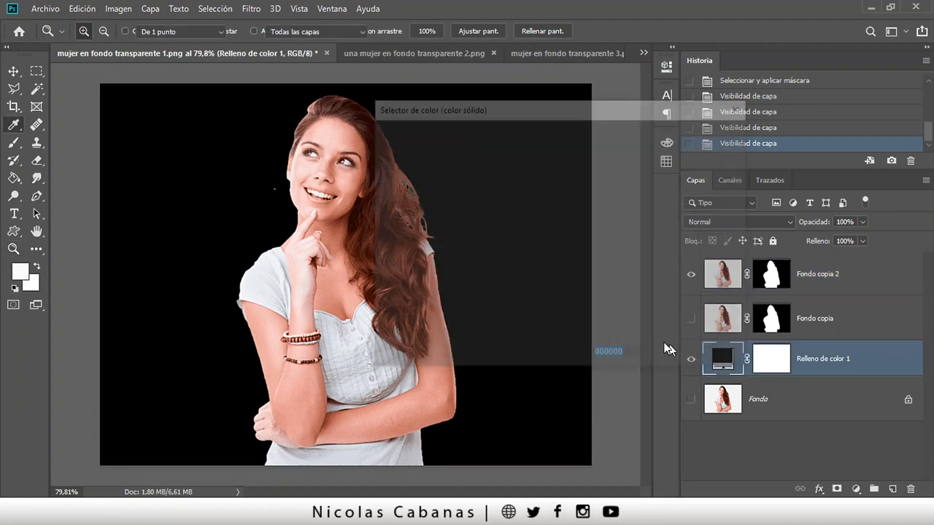
left_click_drag(477, 196, 355, 202)
left_click(336, 165)
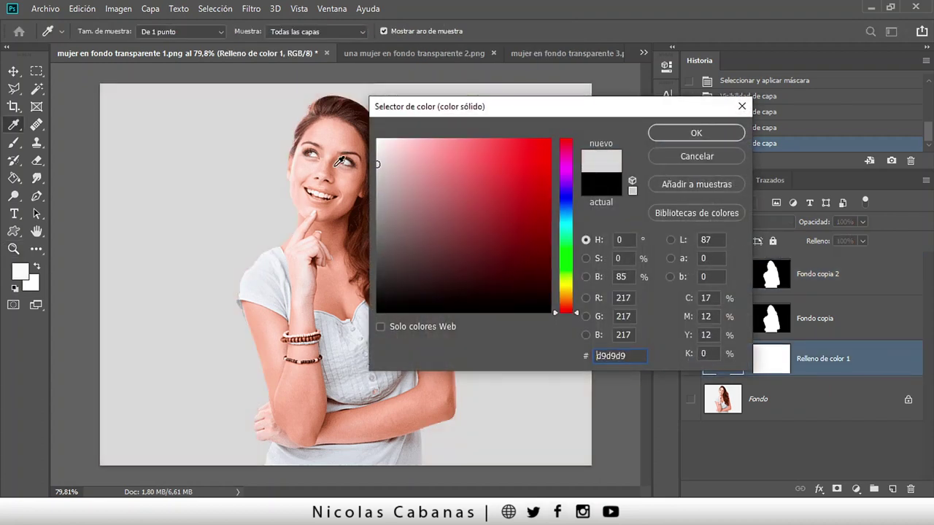
left_click(709, 141)
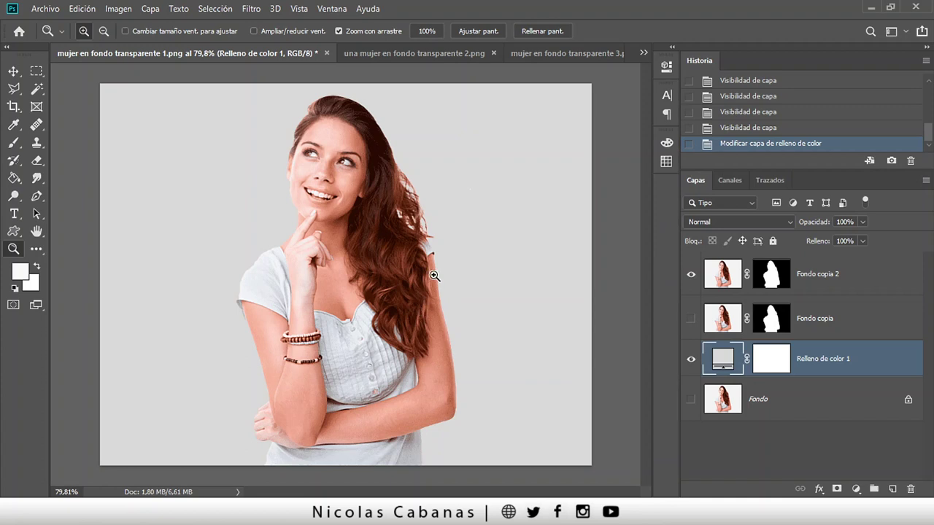
left_click_drag(392, 164, 433, 231)
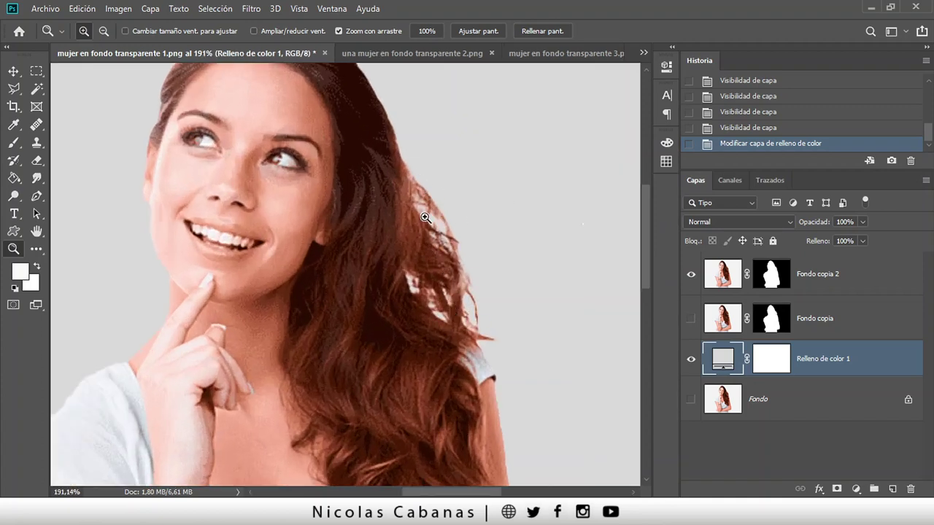
left_click_drag(319, 219, 263, 356)
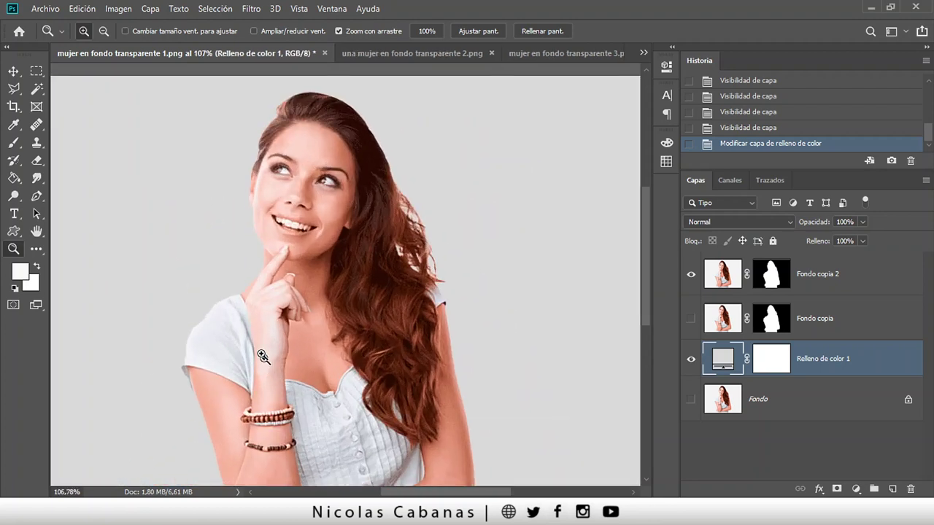
Switch to the mujer en fondo transparente 3.png document and select the curly-haired woman with the Quick Selection tool's Select Subject.
left_click(448, 51)
left_click(540, 53)
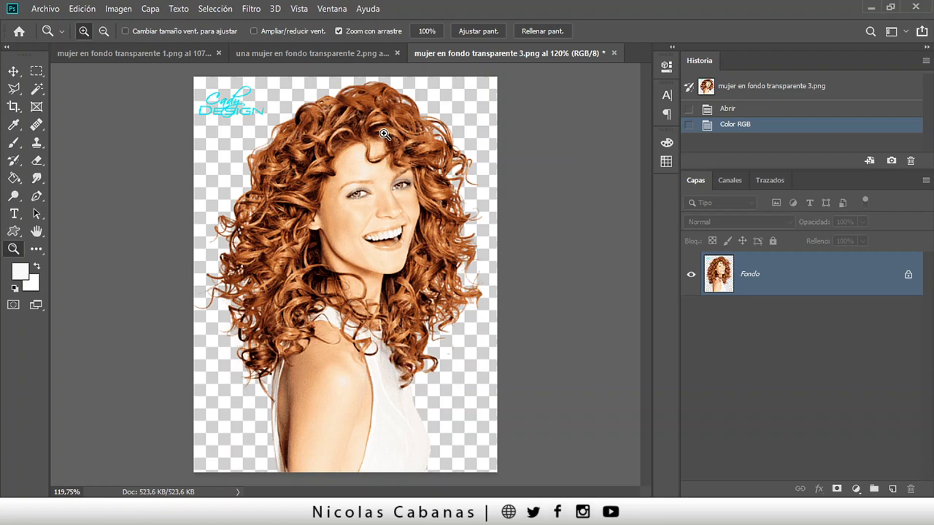
left_click_drag(38, 75, 83, 69)
left_click_drag(43, 93, 80, 88)
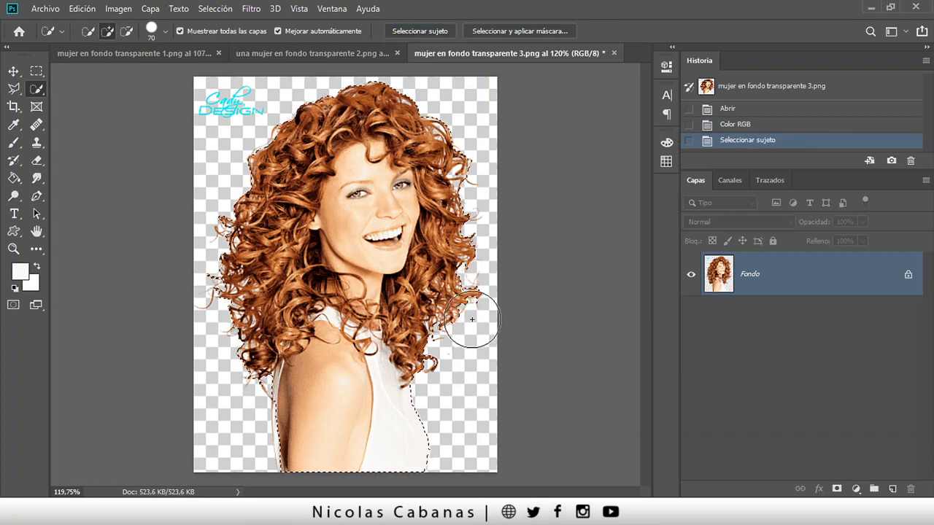
Add the missing strip of white dress behind the arm to the selection with the Polygonal Lasso.
key("z")
mouse_move(295, 466)
left_mouse_down()
mouse_move(313, 463)
mouse_move(322, 318)
mouse_move(308, 204)
left_mouse_up()
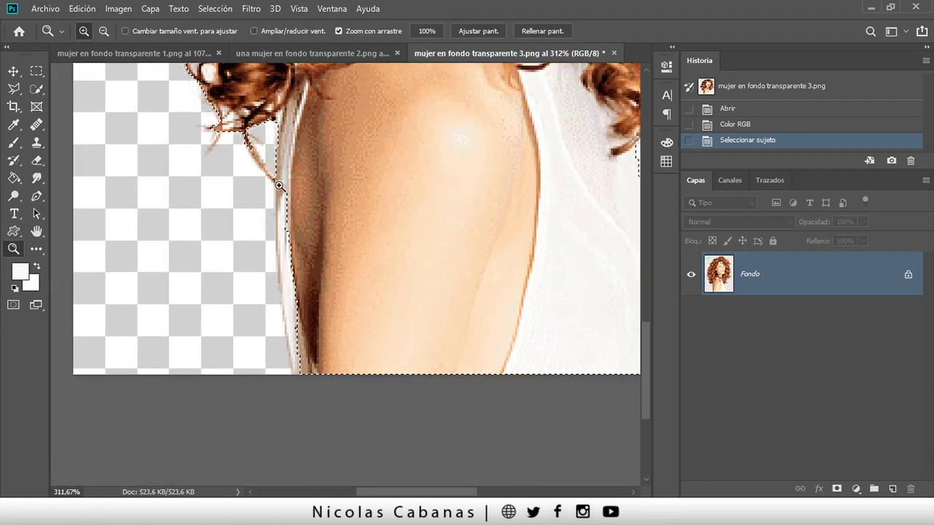
left_click(9, 89)
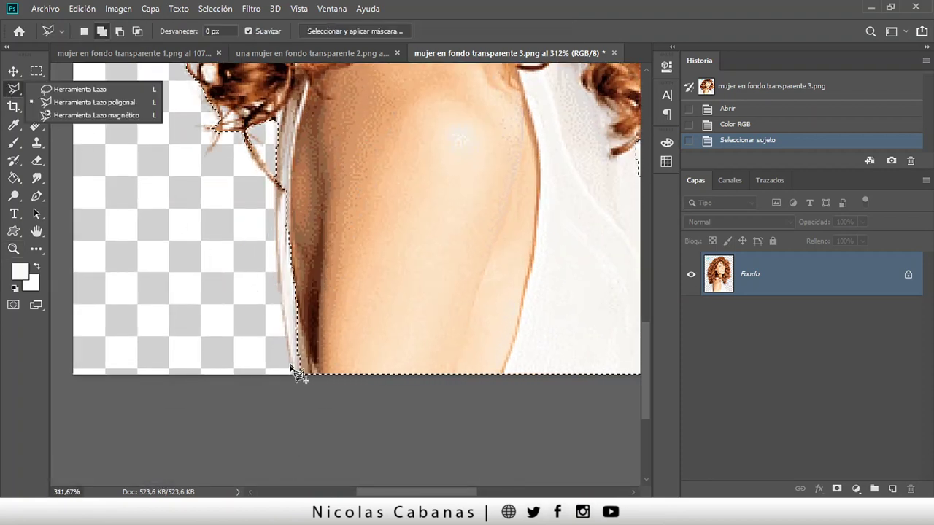
left_click(303, 387)
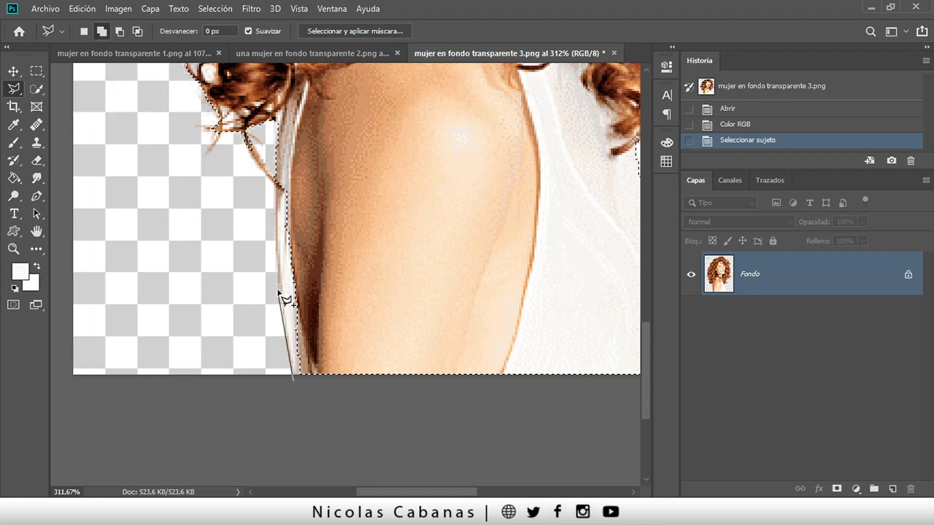
left_click(286, 162)
left_click(374, 264)
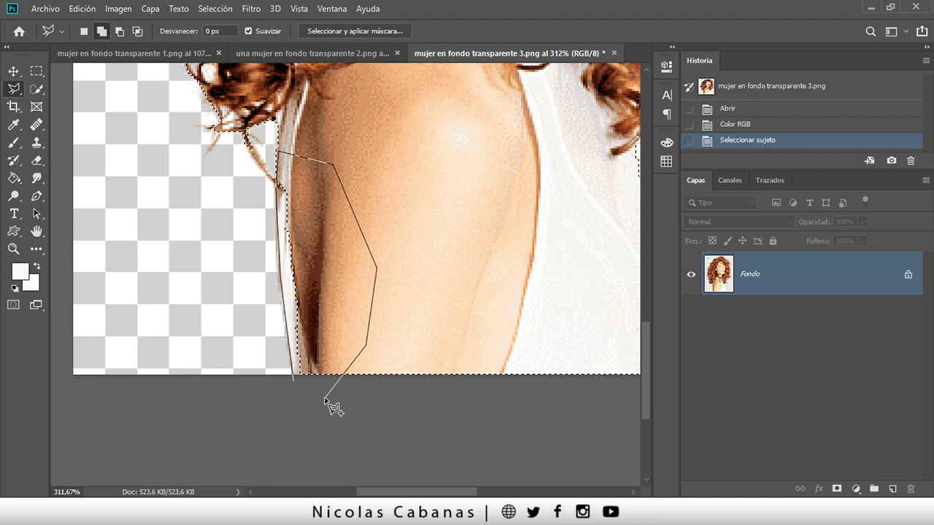
double_click(324, 396)
scroll(413, 290, "down", 5)
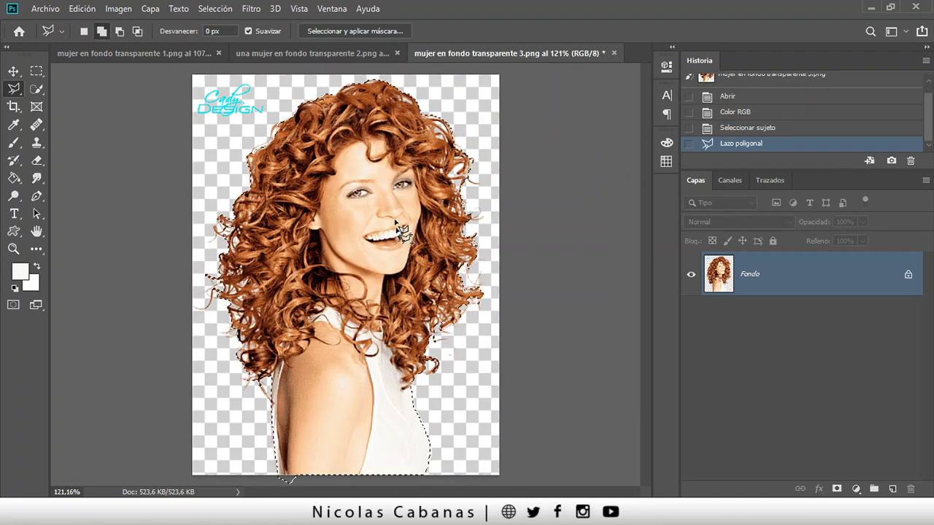
Open the selection in Select and Mask and set the Refine Edge Brush size to 30 px.
left_click(355, 32)
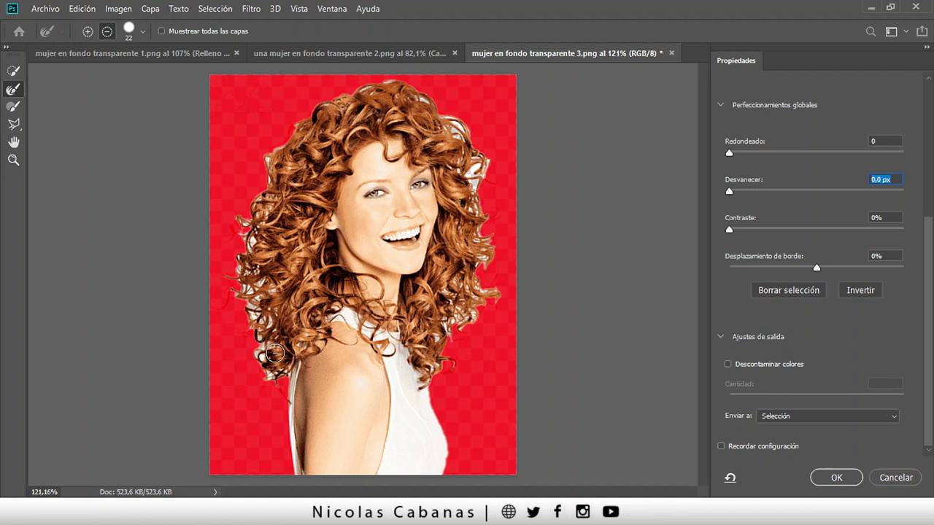
left_click(13, 160)
left_click_drag(230, 322, 298, 321)
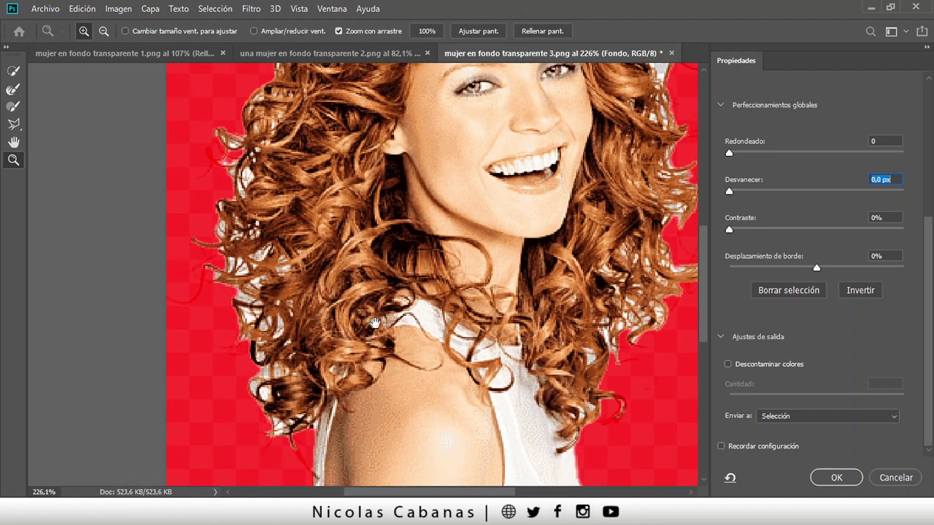
left_click(11, 94)
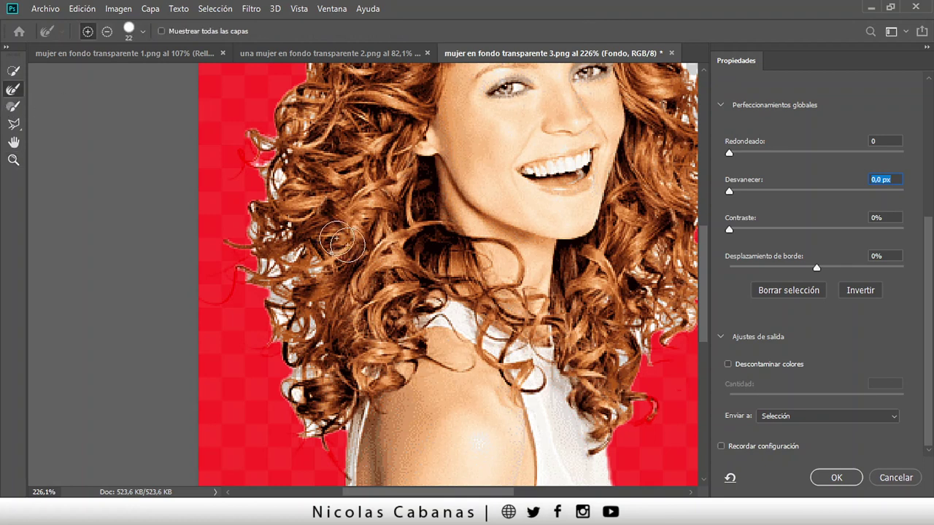
left_click(142, 32)
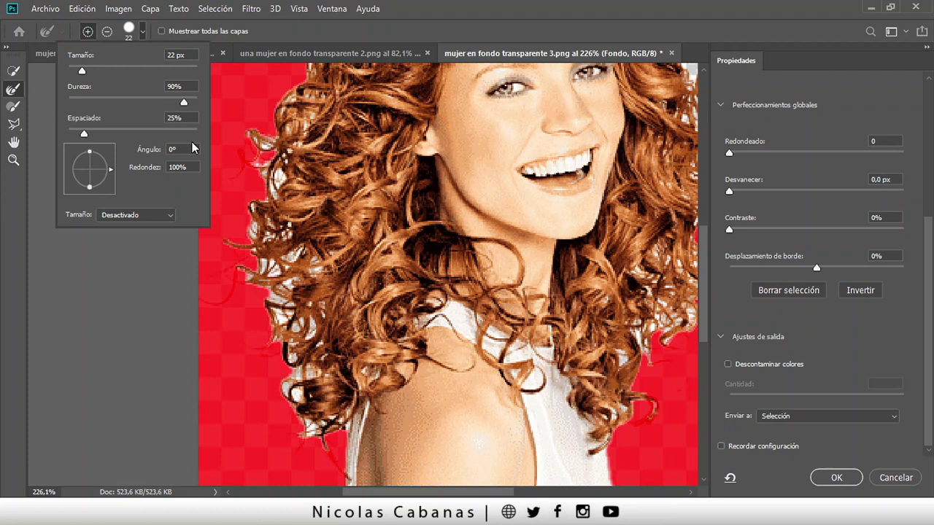
left_click_drag(84, 73, 90, 73)
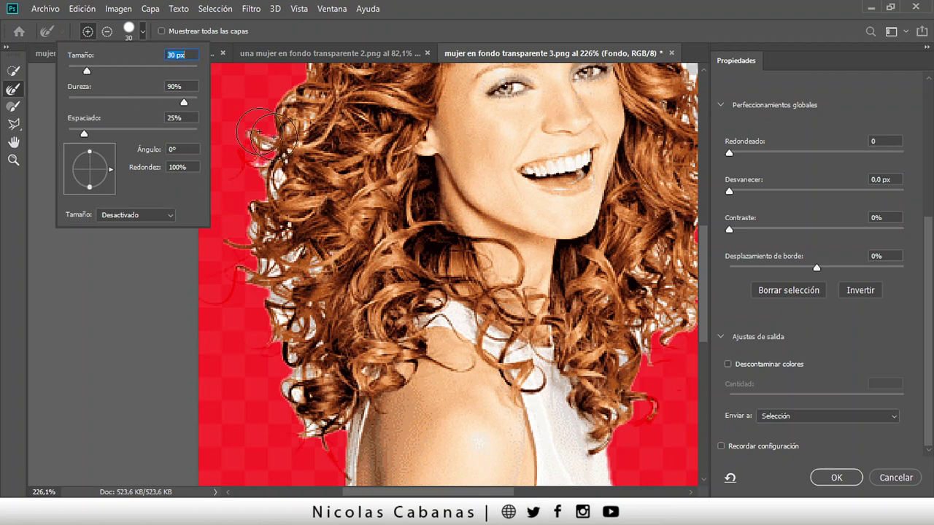
left_click(400, 22)
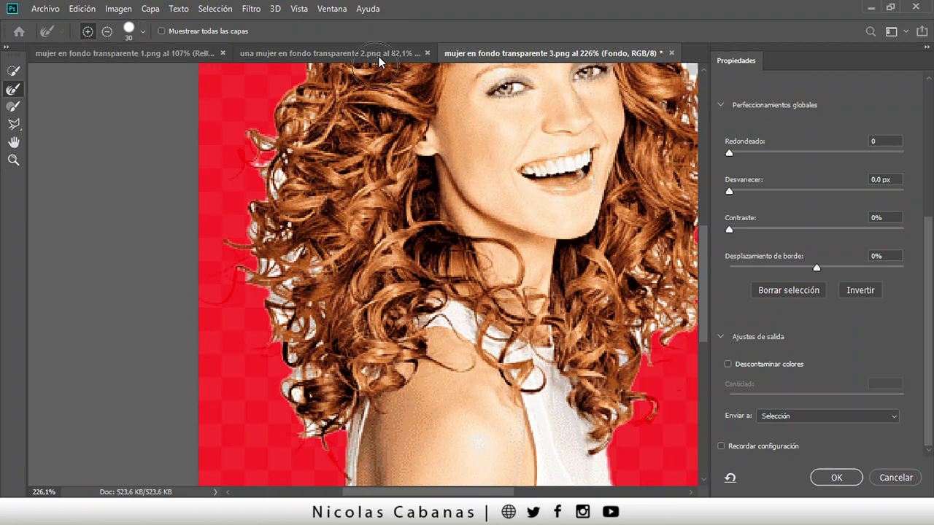
Paint the outer hair edge from the lower curls by the shoulder up over the crown with the 30 px Refine Edge Brush.
mouse_move(325, 425)
left_mouse_down()
mouse_move(319, 461)
mouse_move(321, 449)
mouse_move(332, 470)
mouse_move(315, 416)
mouse_move(325, 413)
mouse_move(307, 418)
mouse_move(292, 382)
mouse_move(305, 334)
mouse_move(298, 315)
mouse_move(275, 308)
mouse_move(305, 265)
mouse_move(261, 267)
mouse_move(212, 296)
mouse_move(250, 275)
mouse_move(264, 237)
mouse_move(282, 232)
mouse_move(243, 244)
mouse_move(234, 232)
mouse_move(272, 209)
mouse_move(261, 163)
mouse_move(232, 172)
mouse_move(312, 113)
mouse_move(321, 82)
mouse_move(282, 109)
mouse_move(289, 134)
mouse_move(321, 161)
left_mouse_up()
mouse_move(324, 323)
left_mouse_down()
mouse_move(314, 332)
mouse_move(314, 311)
mouse_move(284, 343)
mouse_move(295, 314)
left_mouse_up()
left_click_drag(344, 127, 301, 357)
mouse_move(272, 267)
left_mouse_down()
mouse_move(292, 209)
mouse_move(471, 117)
mouse_move(494, 161)
mouse_move(388, 200)
left_mouse_up()
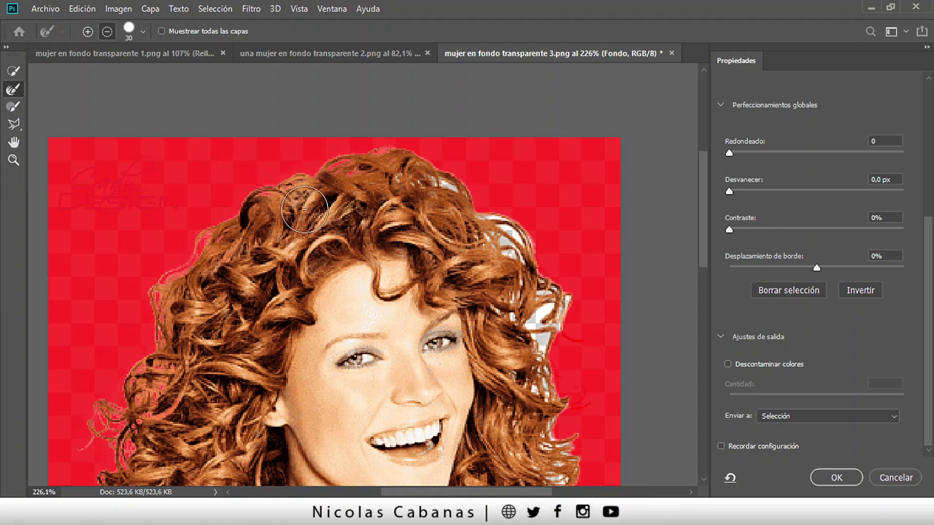
left_click(88, 32)
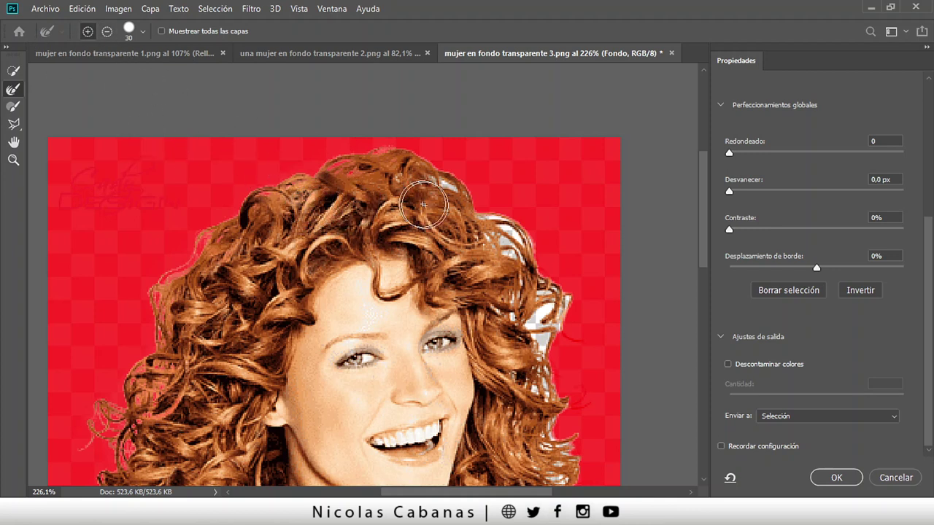
left_click_drag(424, 205, 312, 223)
mouse_move(280, 175)
left_mouse_down()
mouse_move(350, 197)
mouse_move(292, 193)
mouse_move(387, 227)
mouse_move(398, 244)
mouse_move(390, 254)
mouse_move(442, 308)
mouse_move(450, 334)
mouse_move(434, 370)
mouse_move(419, 212)
left_mouse_up()
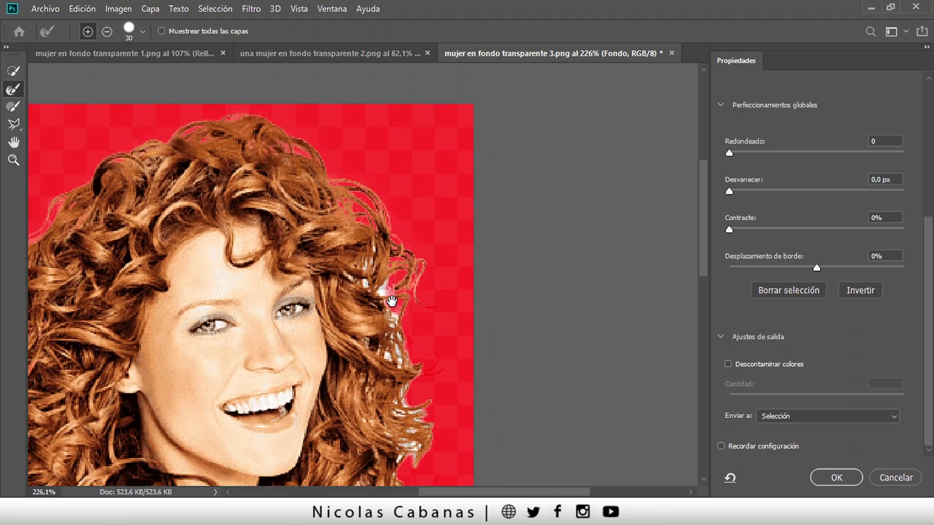
Refine the hair edge on the far side of the face, from eye level down to the lowest curls over the dress.
scroll(390, 288, "up", 4)
mouse_move(387, 271)
left_mouse_down()
mouse_move(353, 218)
mouse_move(345, 241)
mouse_move(344, 224)
mouse_move(333, 243)
mouse_move(392, 302)
mouse_move(403, 392)
left_mouse_up()
left_click_drag(394, 337, 377, 246)
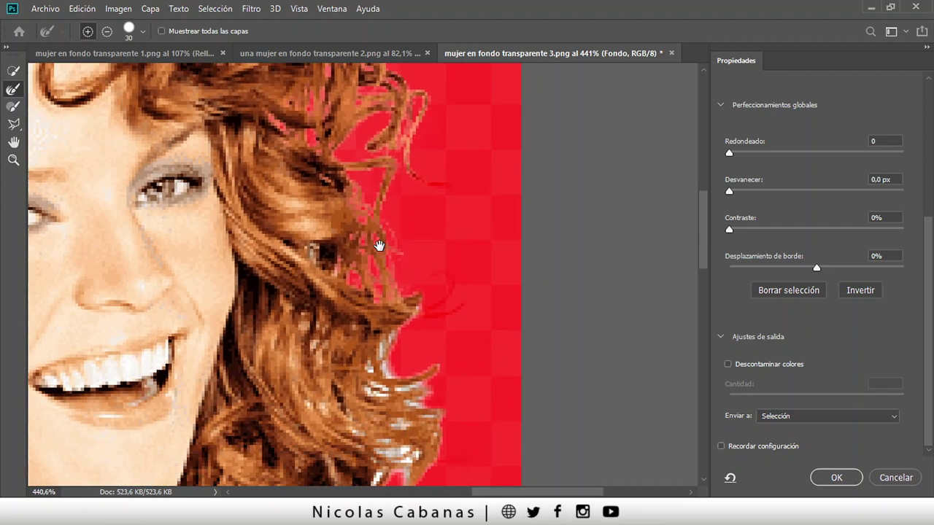
left_click_drag(416, 376, 411, 255)
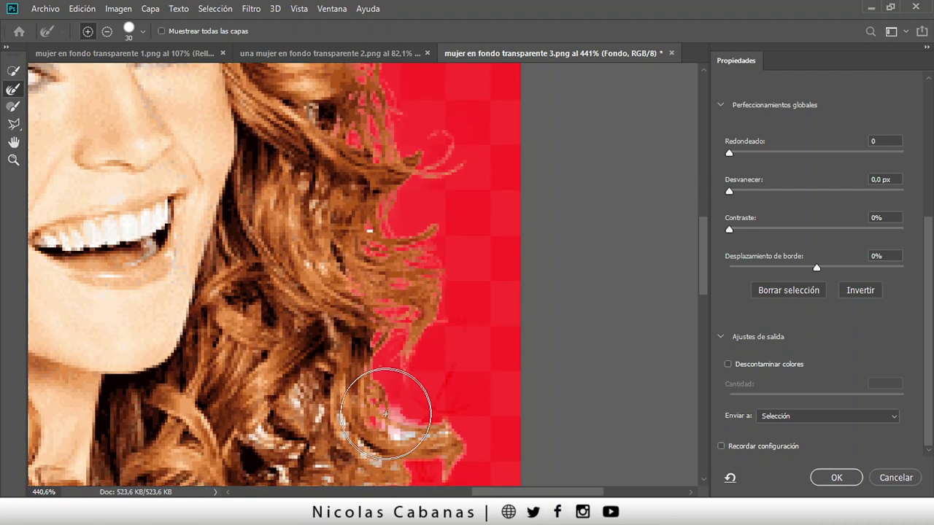
left_click_drag(407, 398, 398, 198)
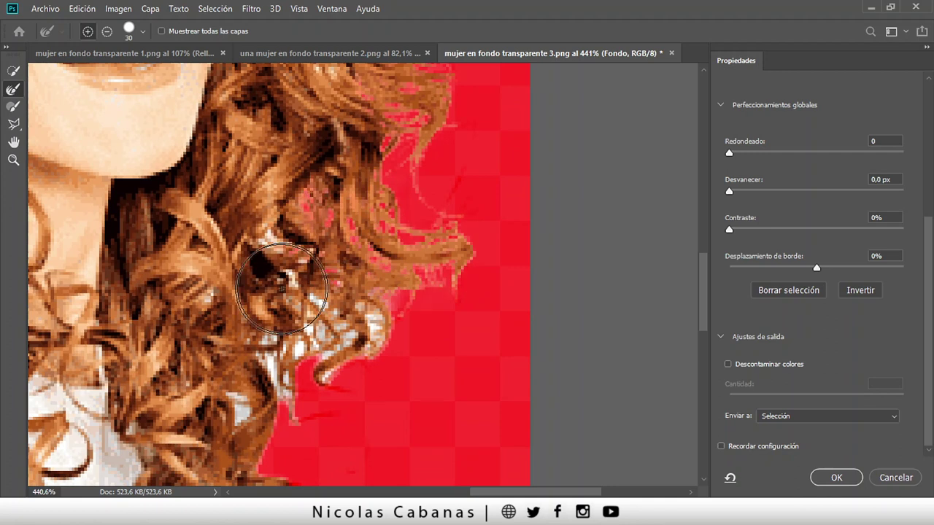
left_click_drag(262, 381, 333, 255)
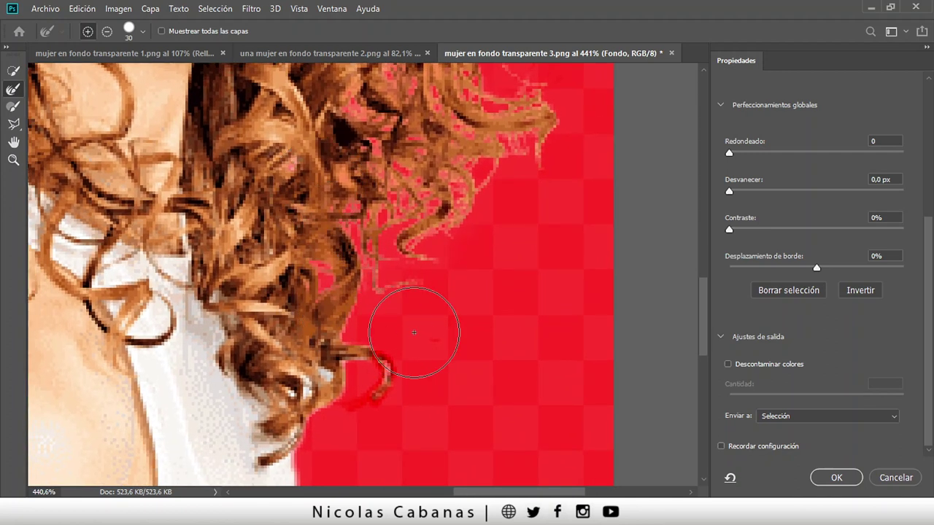
left_click_drag(389, 356, 397, 369)
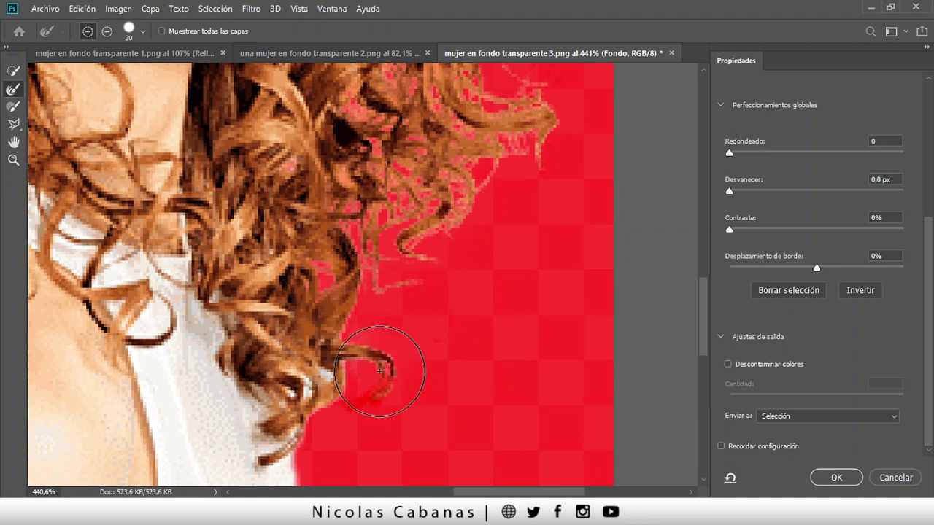
mouse_move(375, 442)
left_mouse_down()
mouse_move(347, 389)
mouse_move(384, 439)
mouse_move(404, 445)
mouse_move(325, 388)
mouse_move(354, 401)
mouse_move(404, 355)
left_mouse_up()
Examine the refined curls on both sides of the face for leftover background.
scroll(419, 281, "down", 5, "alt")
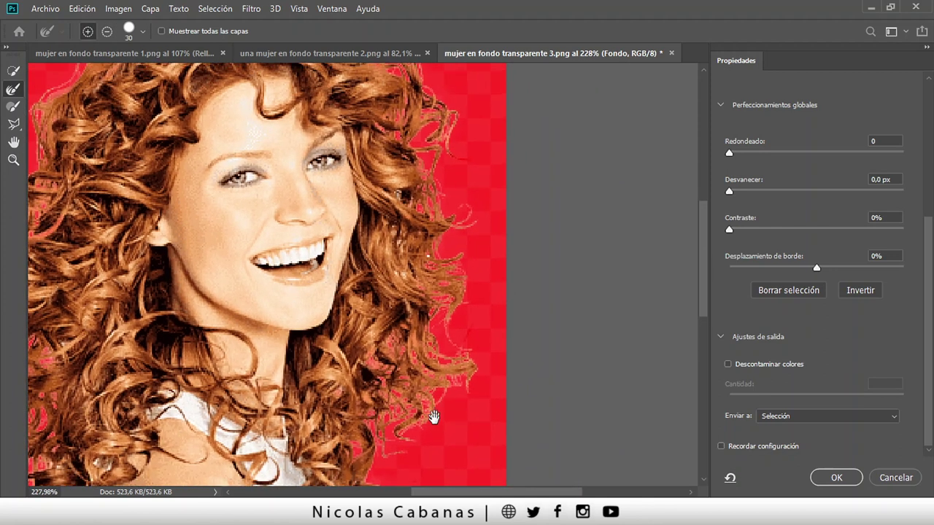
key("space")
left_click_drag(423, 235, 422, 277)
scroll(419, 307, "up", 3, "alt")
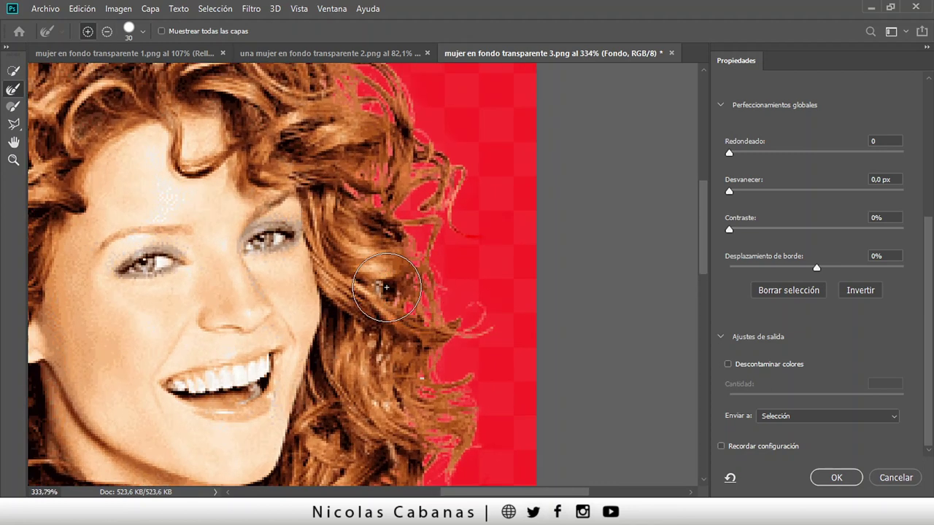
scroll(409, 292, "down", 2, "alt")
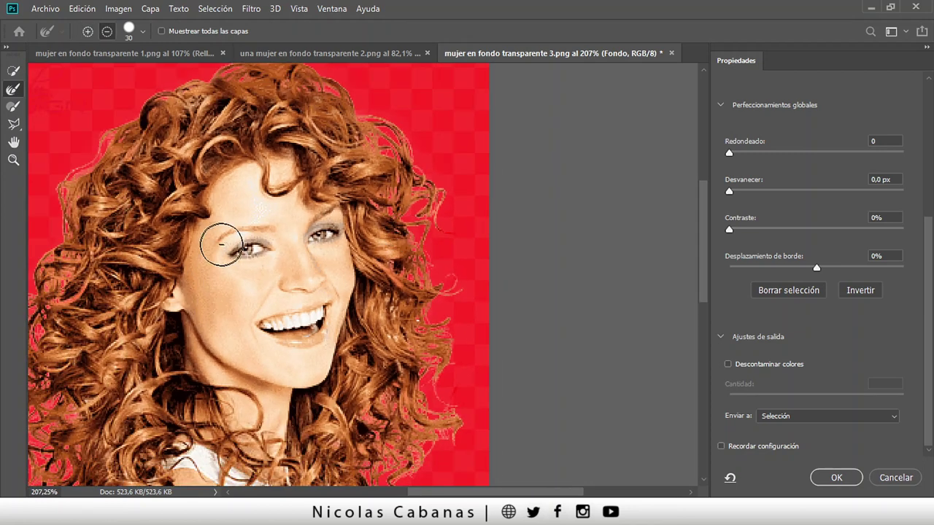
scroll(218, 244, "down", 1, "alt")
scroll(143, 244, "up", 3, "alt")
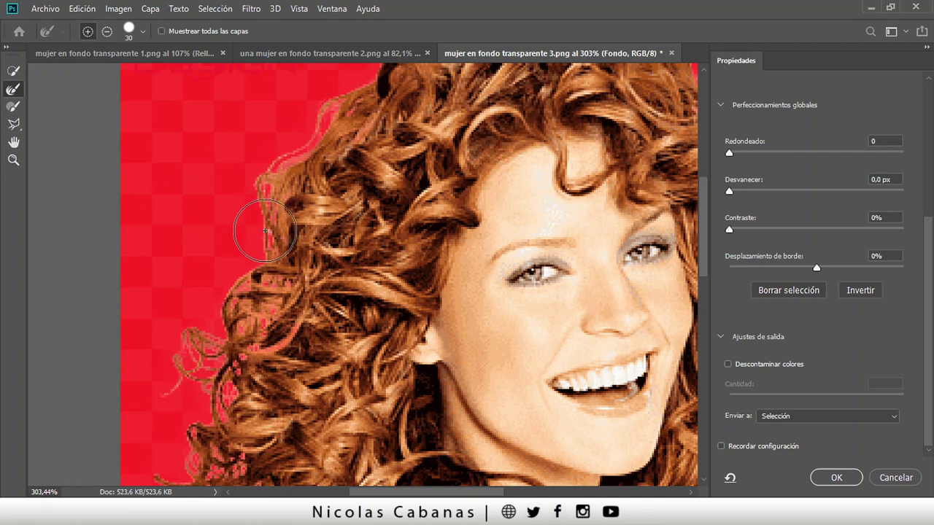
scroll(292, 302, "down", 3, "alt")
Refine the lowest curls above the back of the dress with the 30 px Refine Edge Brush.
left_click_drag(367, 338, 378, 182)
scroll(321, 423, "up", 3, "alt")
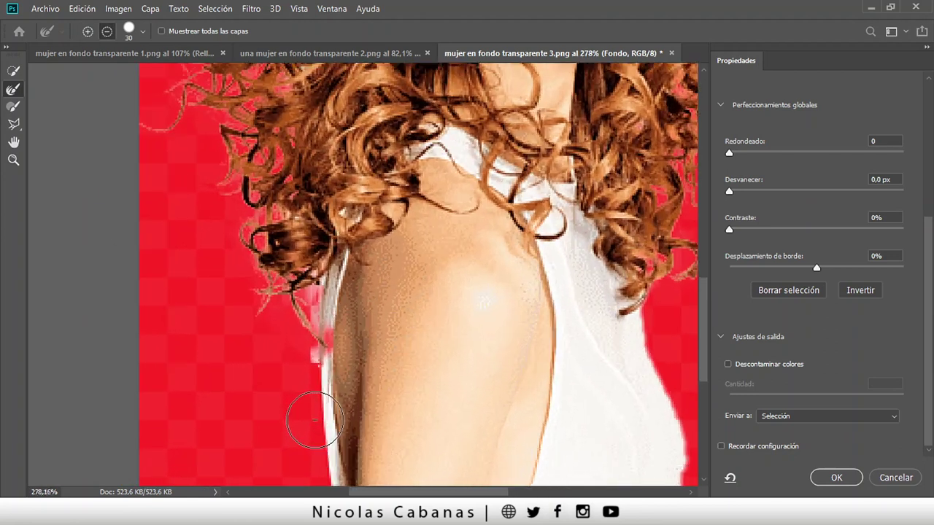
mouse_move(273, 321)
left_mouse_down()
mouse_move(280, 287)
mouse_move(283, 319)
mouse_move(335, 309)
mouse_move(328, 368)
mouse_move(275, 250)
left_mouse_up()
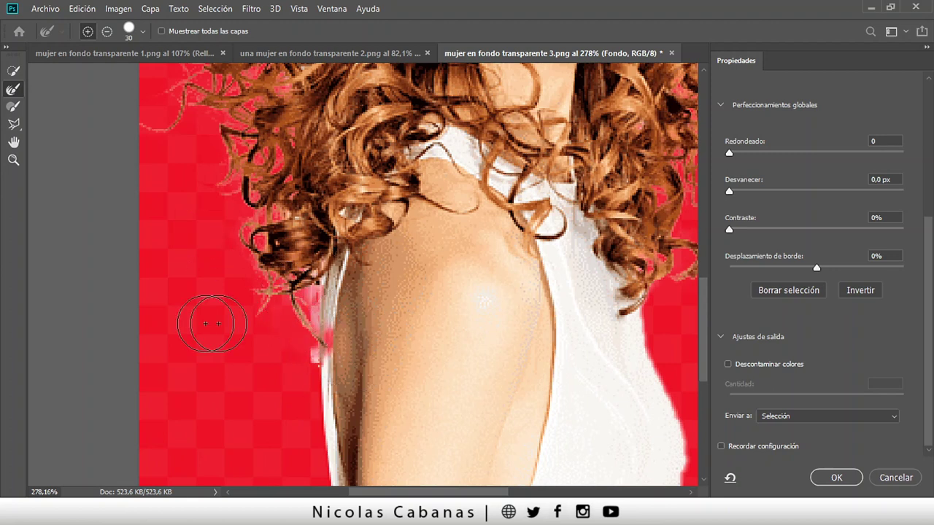
Restore the dress edge behind the arm with the size 25 Quick Selection tool and the 7 px Brush.
left_click(13, 106)
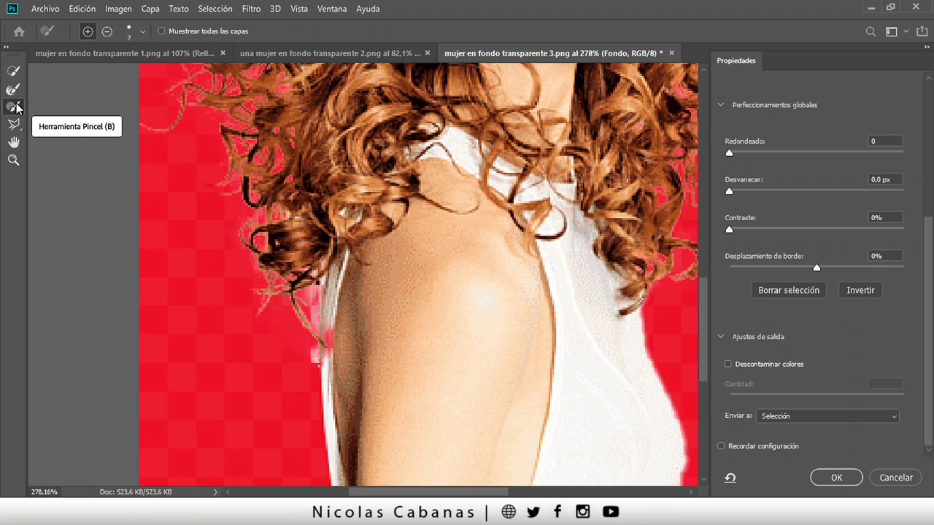
scroll(316, 309, "up", 2)
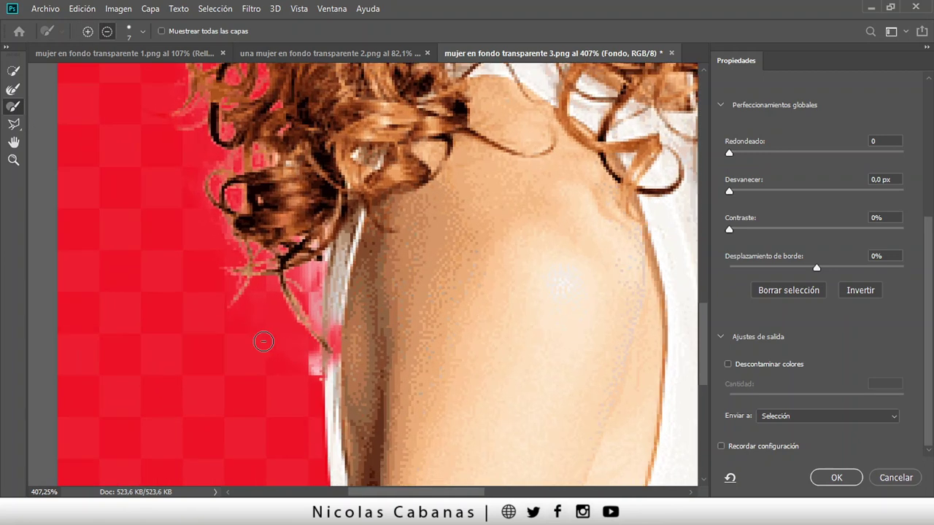
left_click(13, 70)
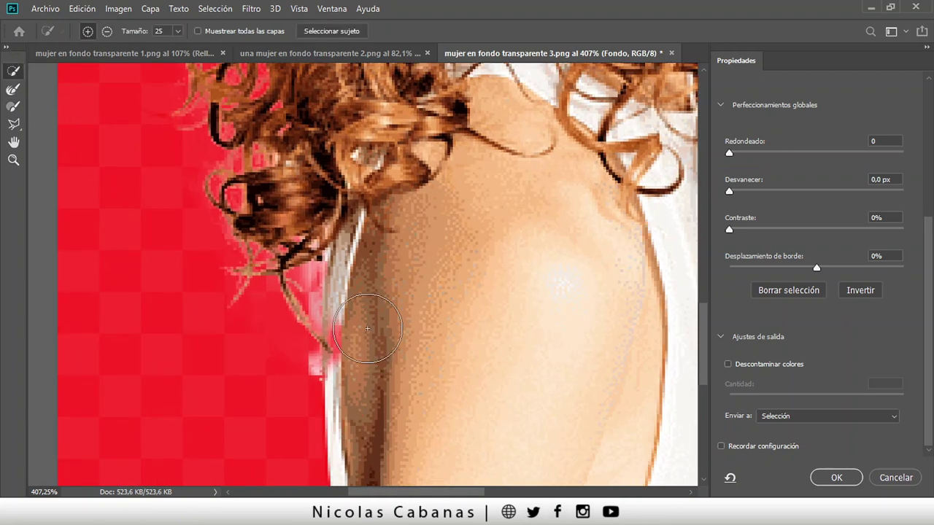
mouse_move(366, 376)
left_mouse_down()
mouse_move(329, 293)
mouse_move(332, 343)
left_mouse_up()
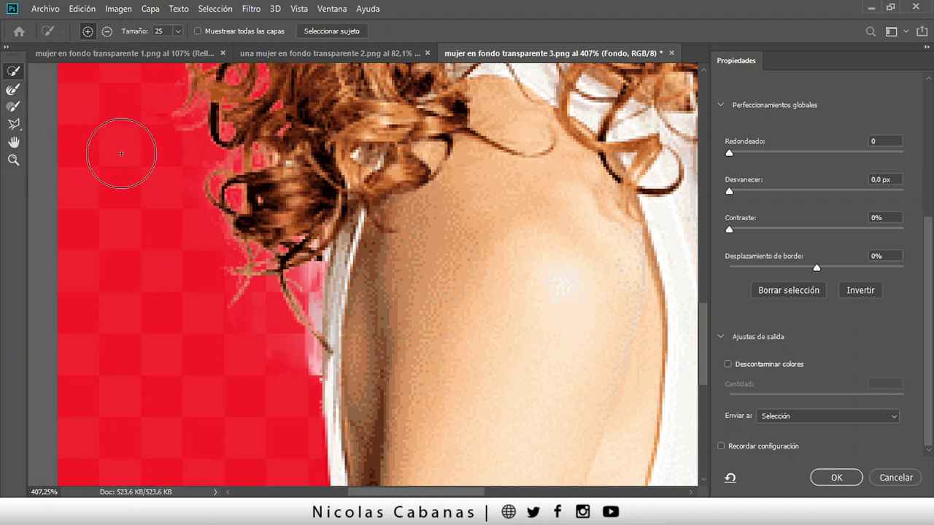
left_click(13, 106)
left_click_drag(342, 379, 339, 293)
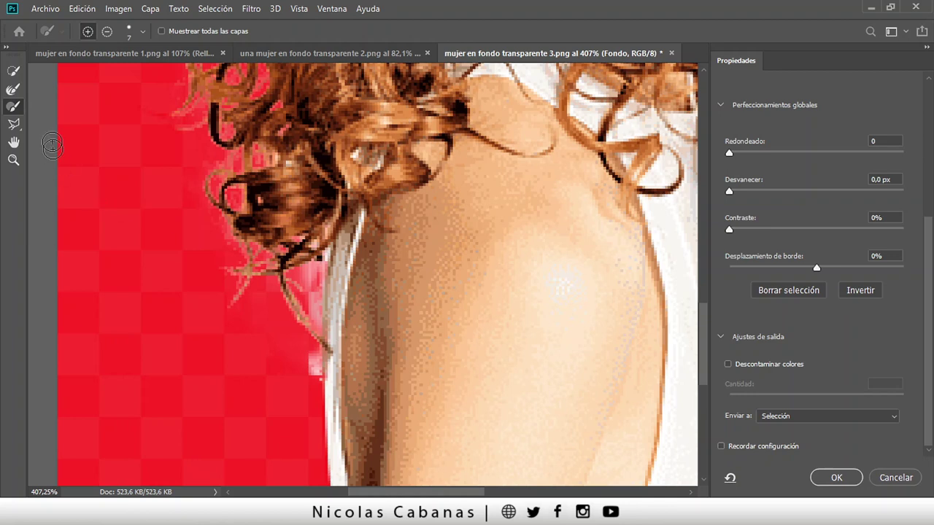
Set the Refine Edge Brush to 12 px and rework the gap between the lowest curl and the dress in subtract and add modes.
left_click(13, 89)
scroll(272, 289, "up", 5)
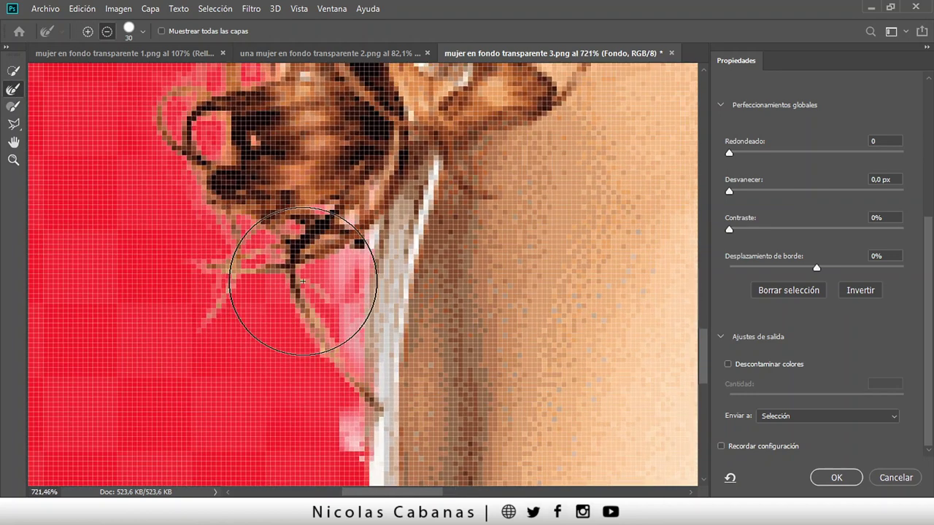
left_click(143, 32)
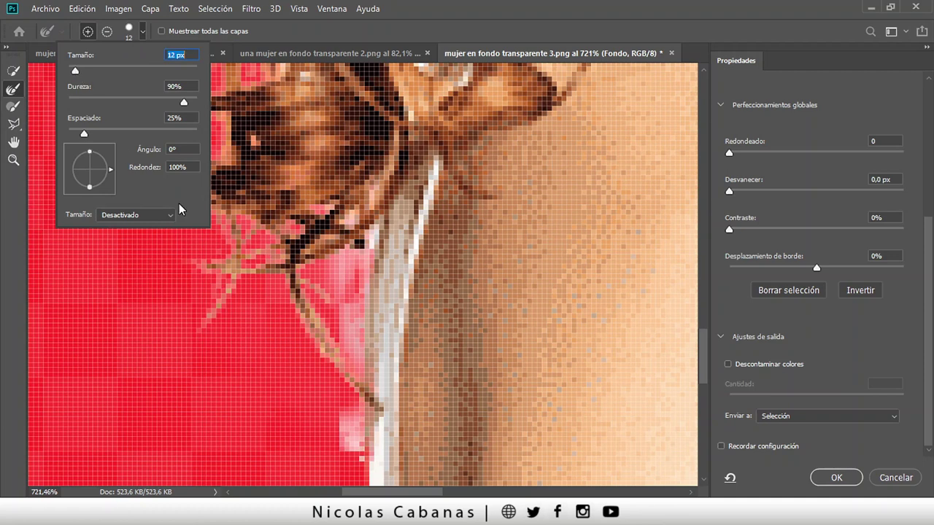
left_click(331, 334)
left_click(107, 31)
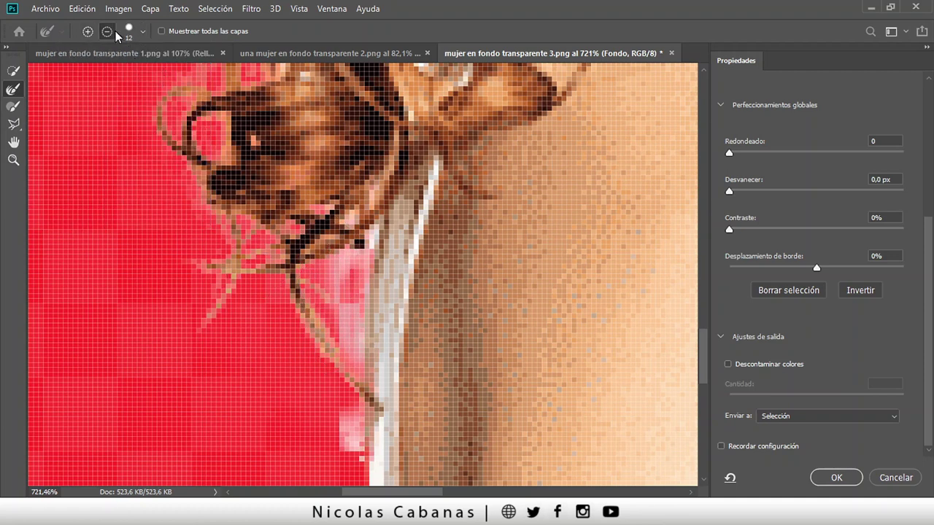
left_click_drag(340, 255, 334, 431)
left_click(88, 31)
left_click_drag(350, 244, 330, 435)
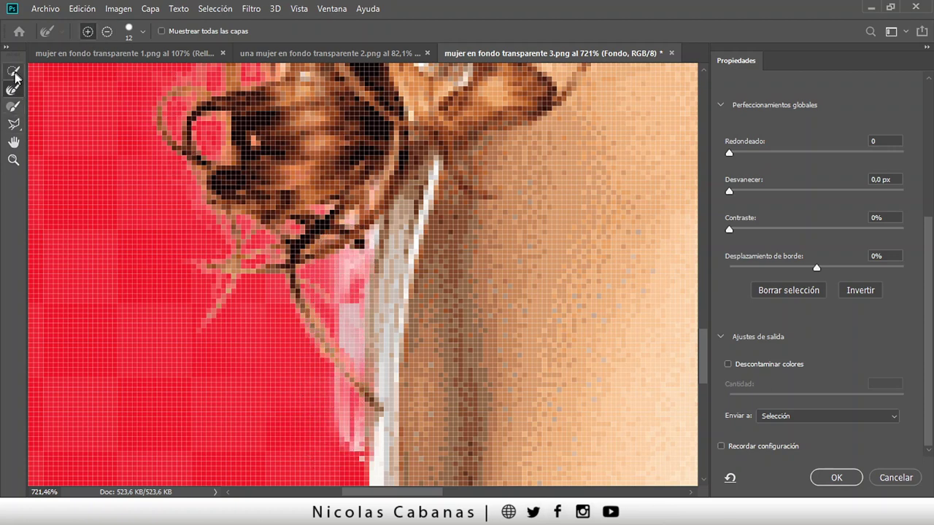
Subtract the background from the gap between the lowest curl and the dress with the 7 px Brush.
left_click(13, 108)
left_click_drag(351, 316, 349, 283)
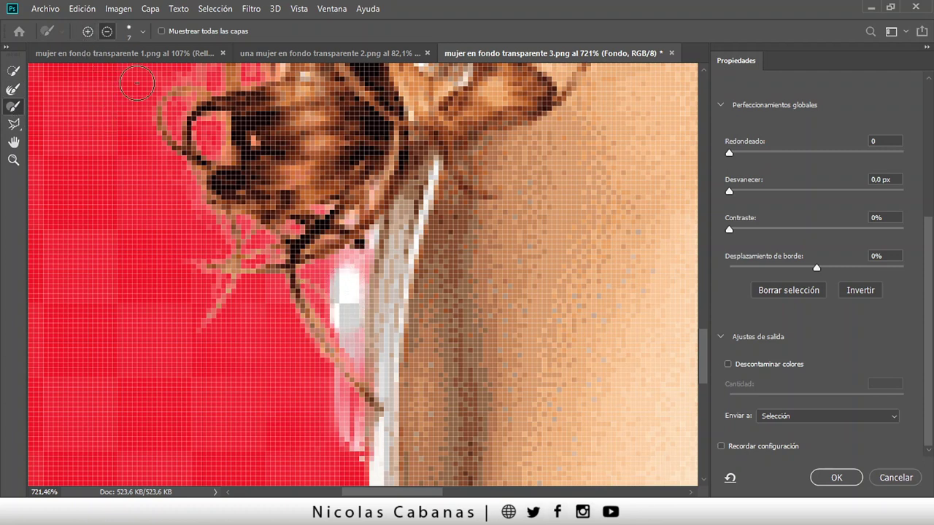
left_click(81, 9)
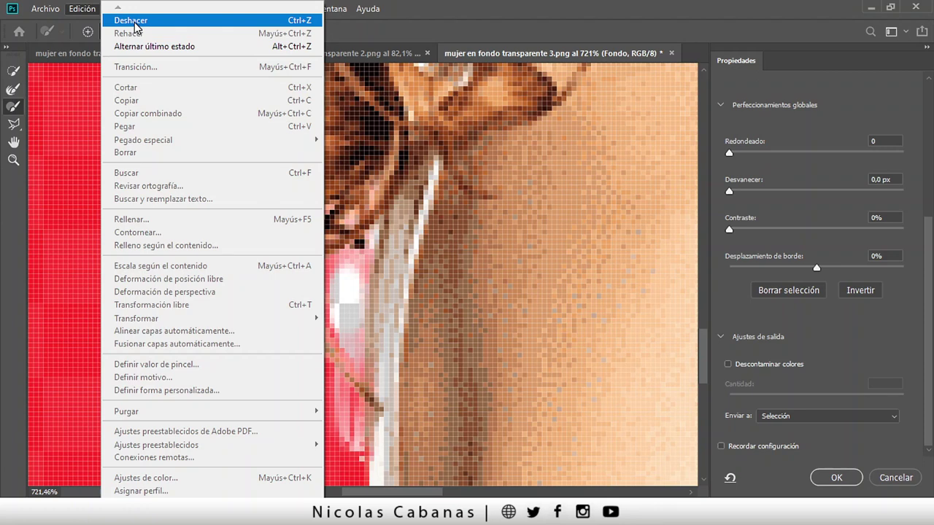
left_click(135, 20)
mouse_move(346, 277)
left_mouse_down()
mouse_move(327, 388)
mouse_move(341, 409)
mouse_move(345, 455)
mouse_move(333, 428)
left_mouse_up()
Clear the remaining background in the narrow corners of that gap with the Brush at 4 px and 2 px.
right_click(374, 278)
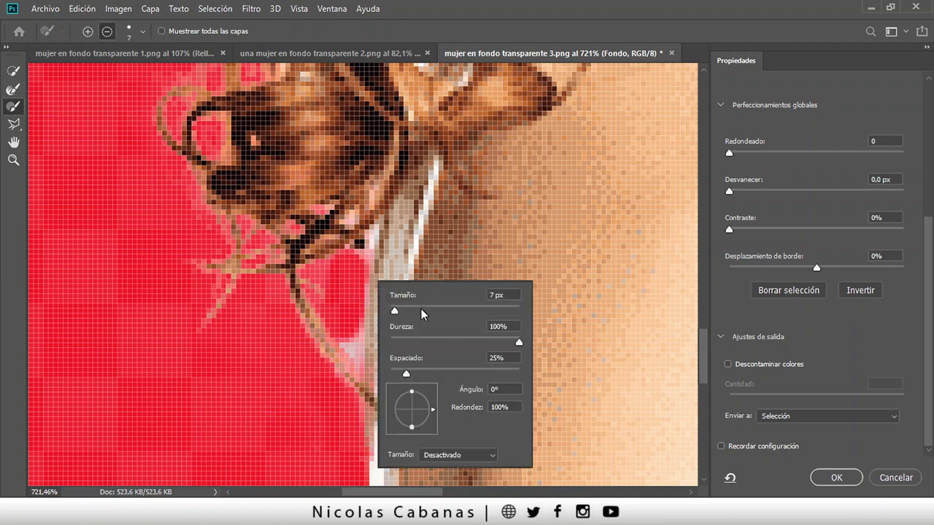
type("4")
key("Return")
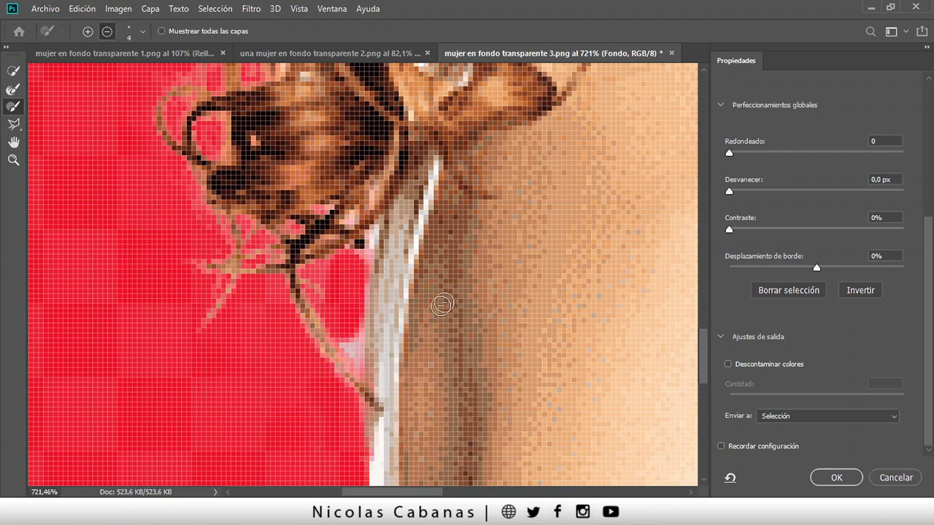
left_click_drag(352, 338, 352, 350)
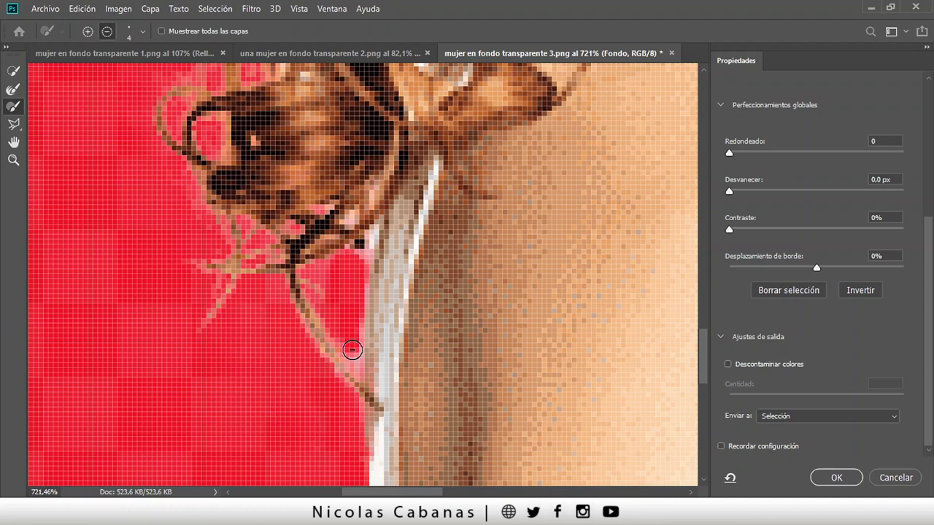
right_click(361, 314)
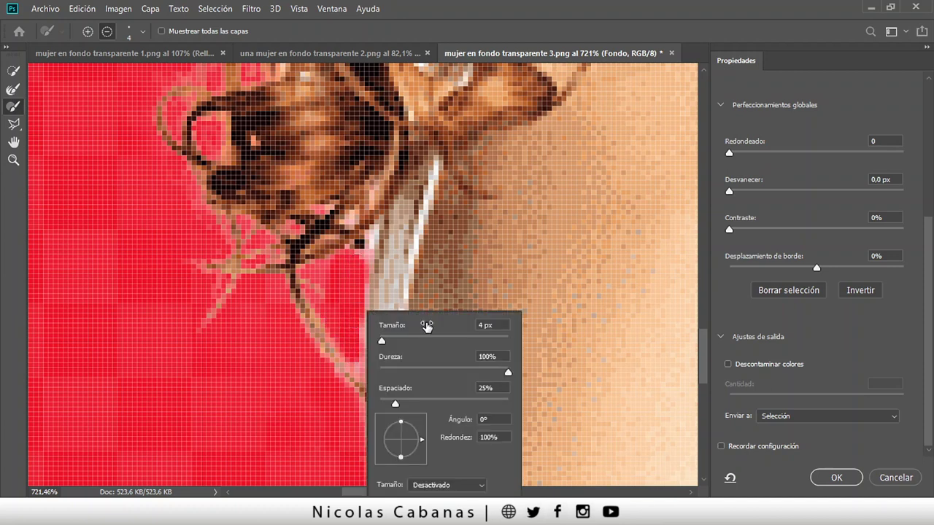
key("Down")
key("Return")
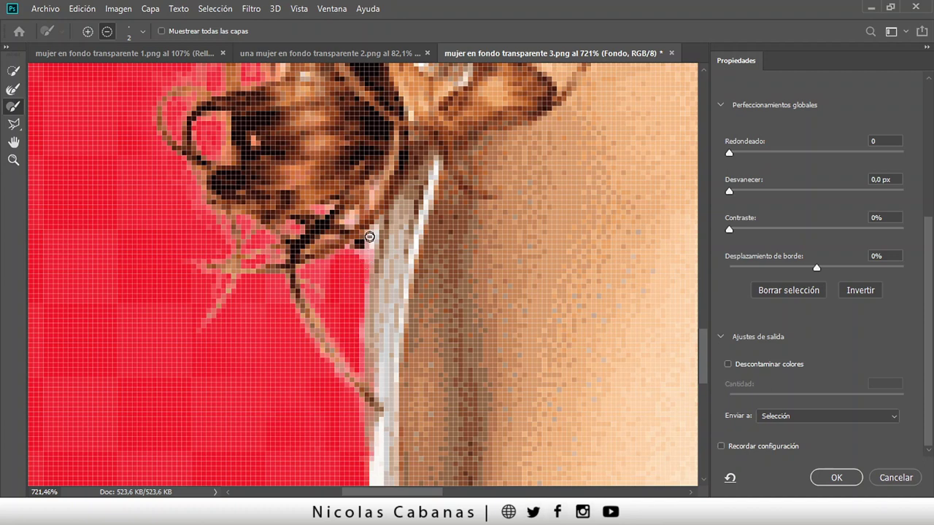
left_click_drag(367, 250, 371, 234)
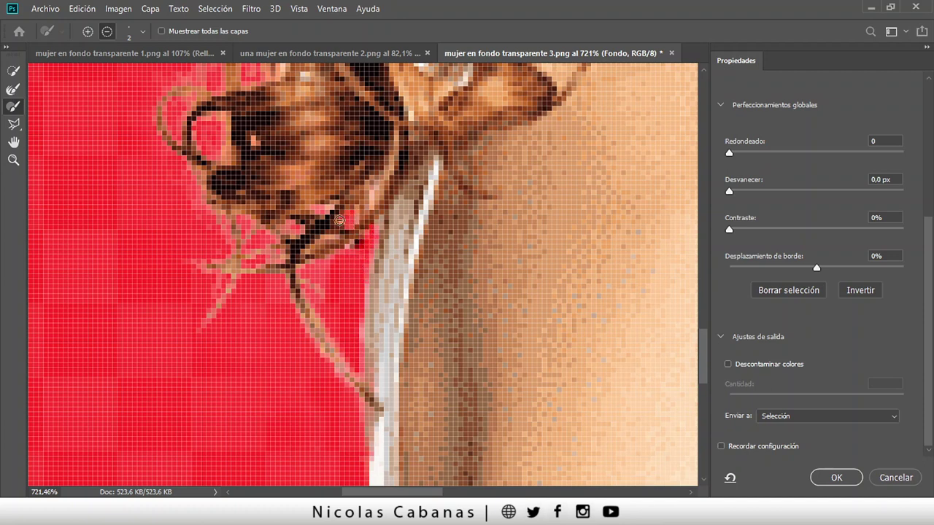
Examine the refined curls beside the shoulder and around the whole figure for leftover background.
scroll(327, 372, "down", 3)
scroll(347, 184, "up", 3)
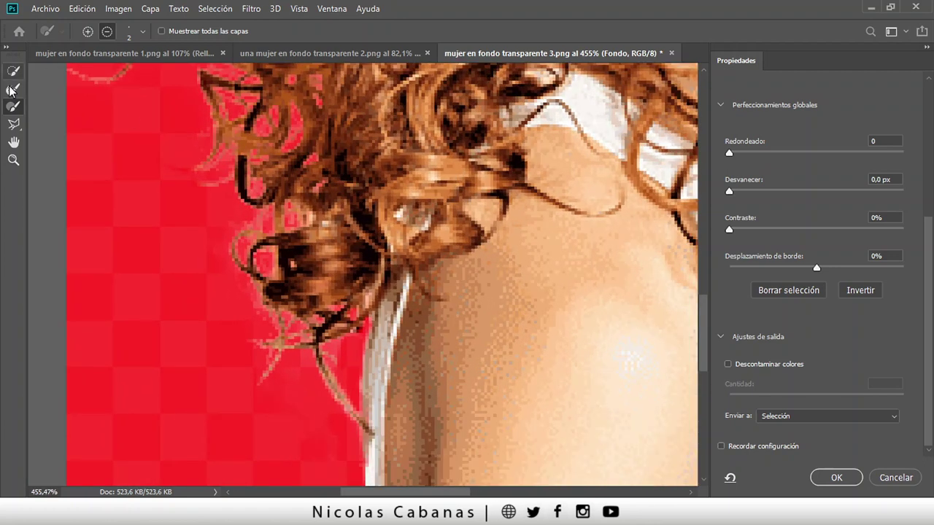
left_click(11, 91)
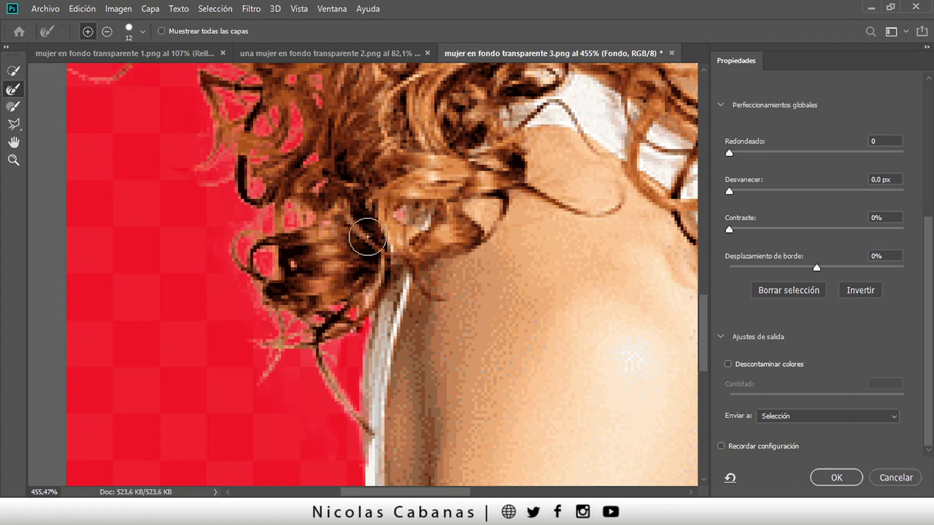
scroll(367, 237, "down", 5)
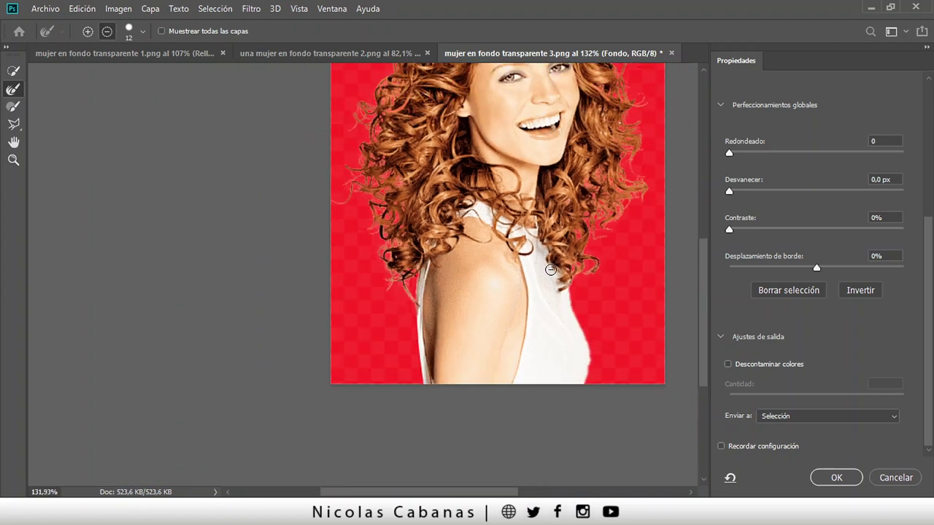
scroll(451, 164, "up", 2)
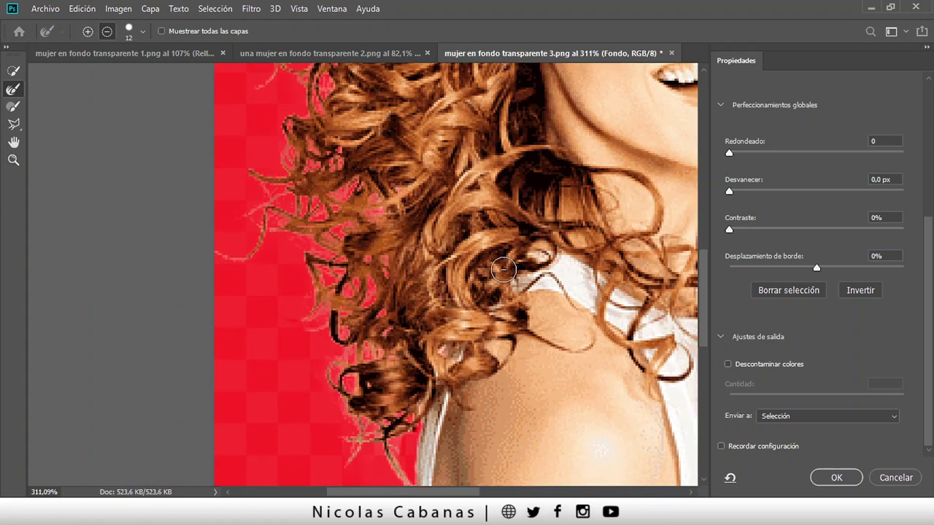
scroll(511, 259, "down", 3)
key("space")
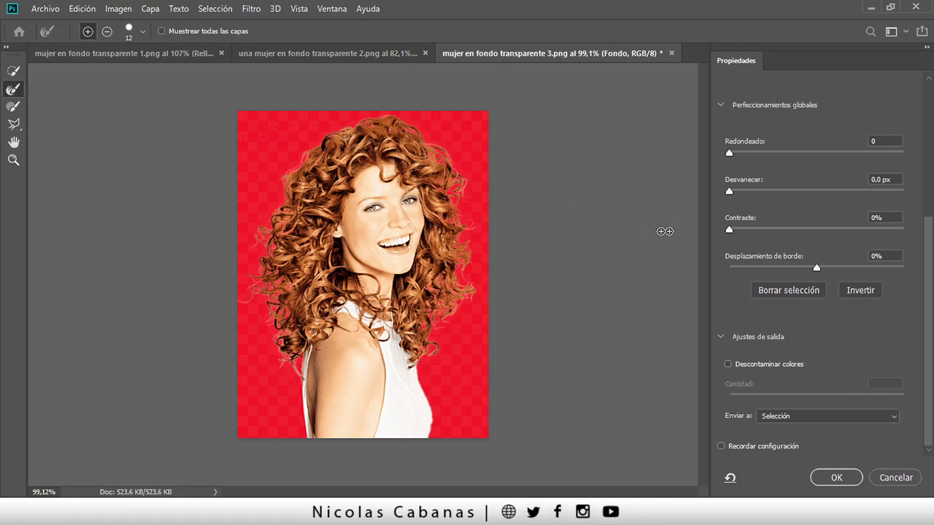
Enable Decontaminate Colors at 100%, comparing the hair edges with it off and on.
scroll(929, 263, "up", 6)
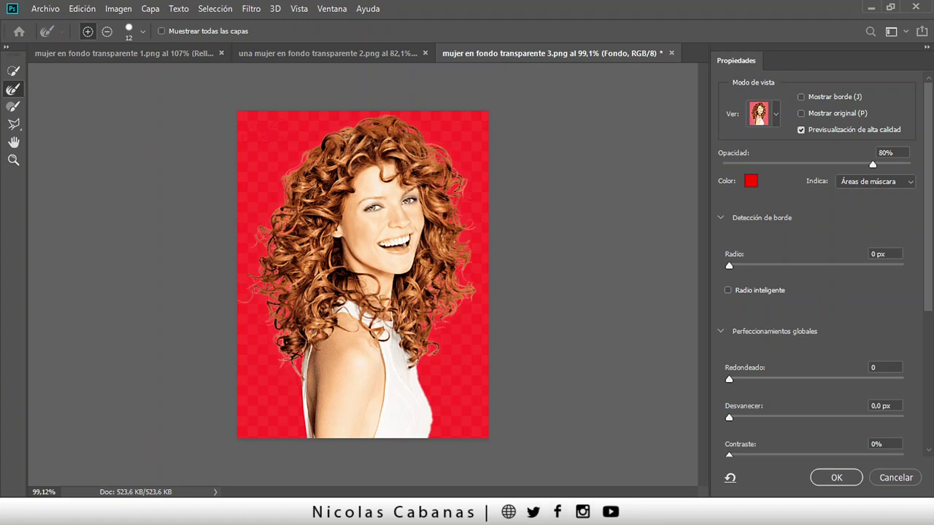
left_click_drag(932, 153, 930, 354)
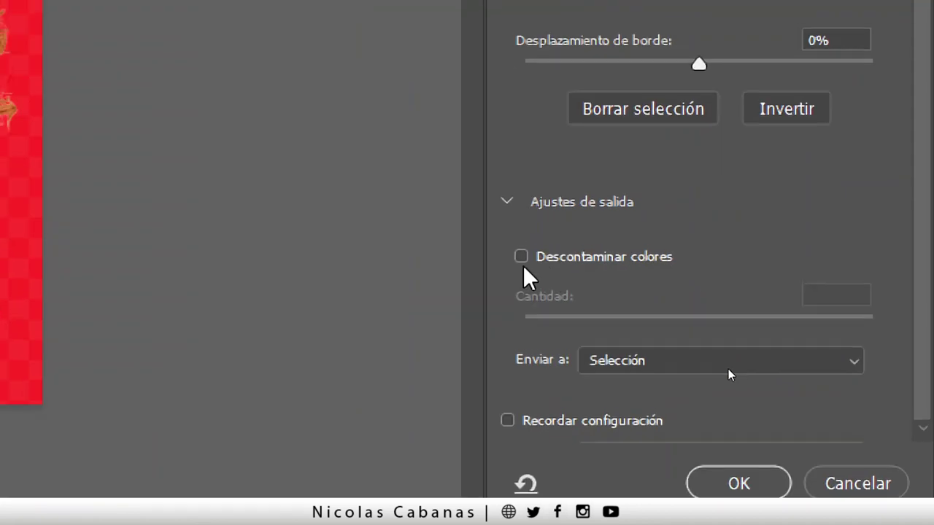
left_click(521, 253)
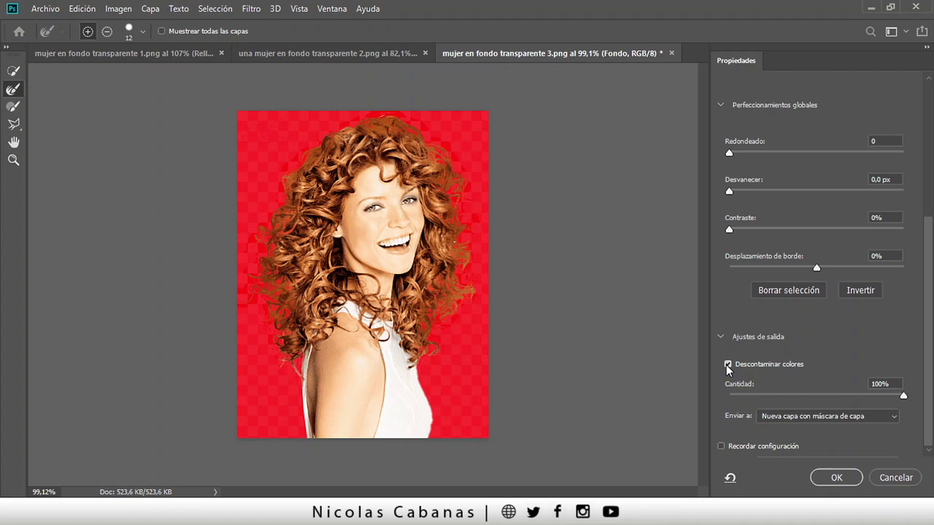
left_click(728, 364)
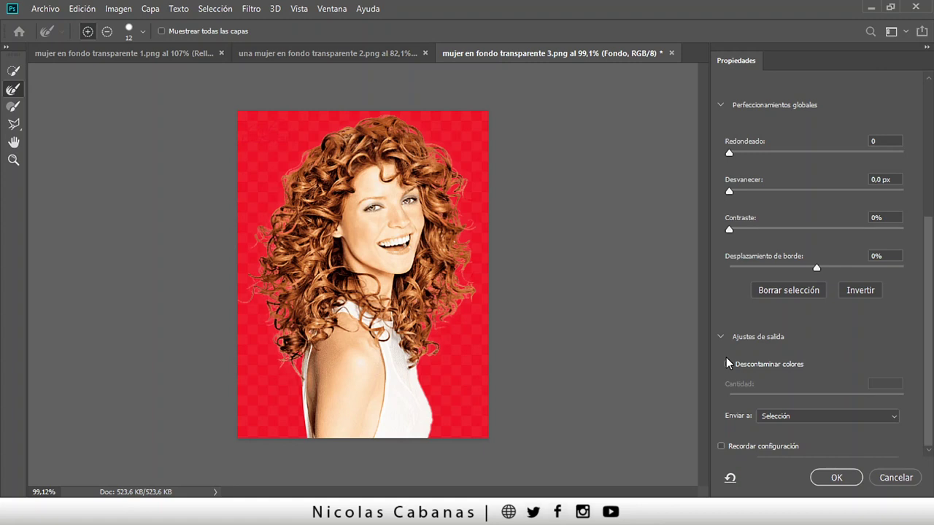
left_click(728, 364)
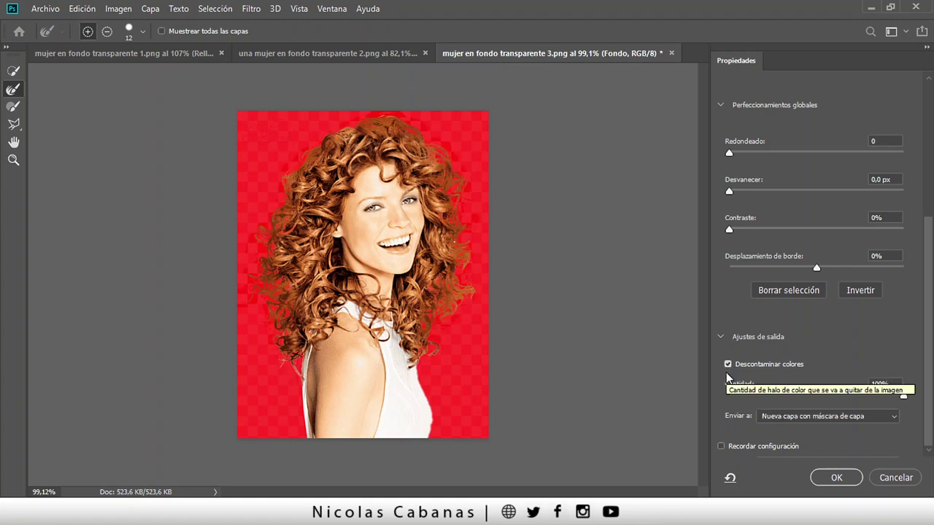
Output the refined selection to a new layer with layer mask.
left_click(824, 415)
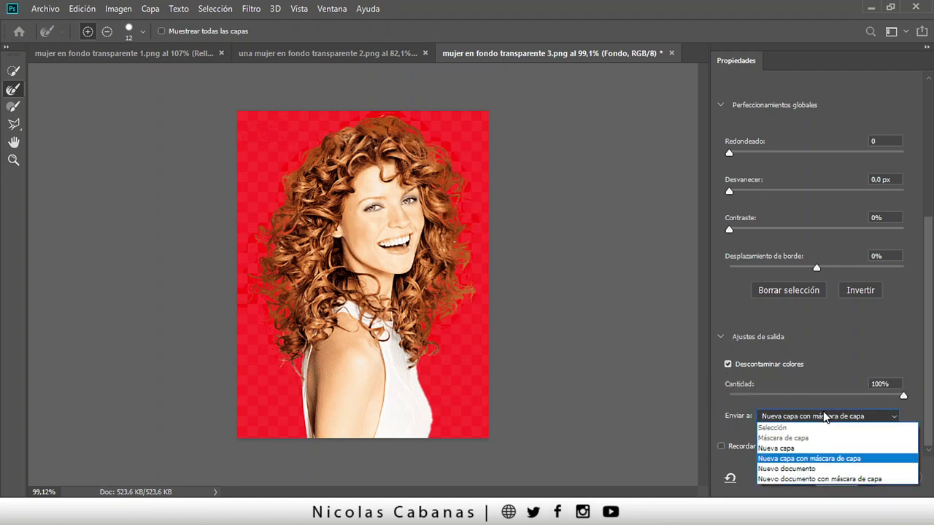
left_click(809, 459)
left_click(833, 478)
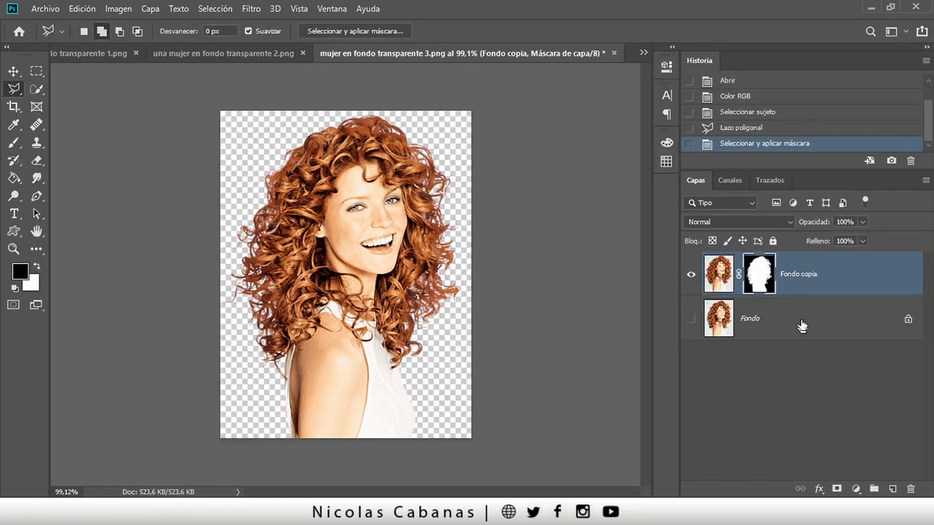
Add a cyan (#00d8ff) solid color fill layer between the Fondo layer and the masked copy.
left_click(802, 325)
left_click(855, 490)
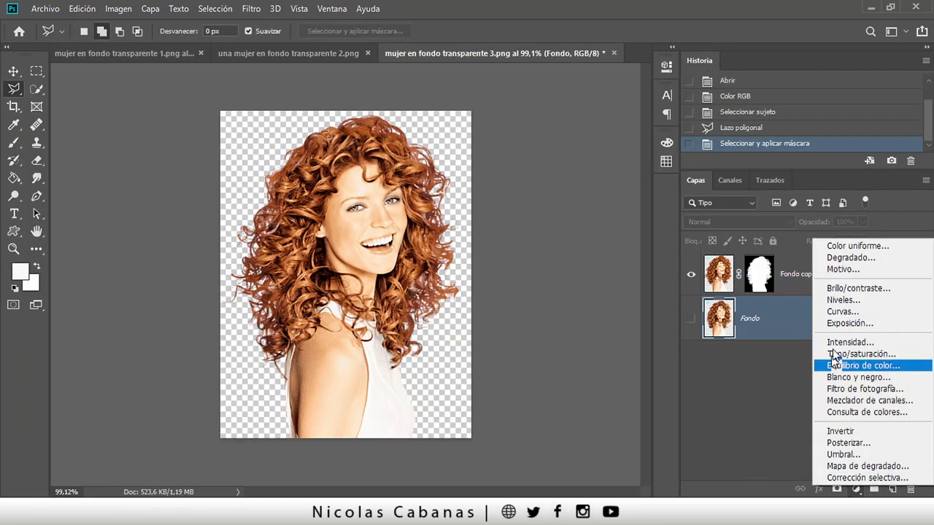
left_click(850, 246)
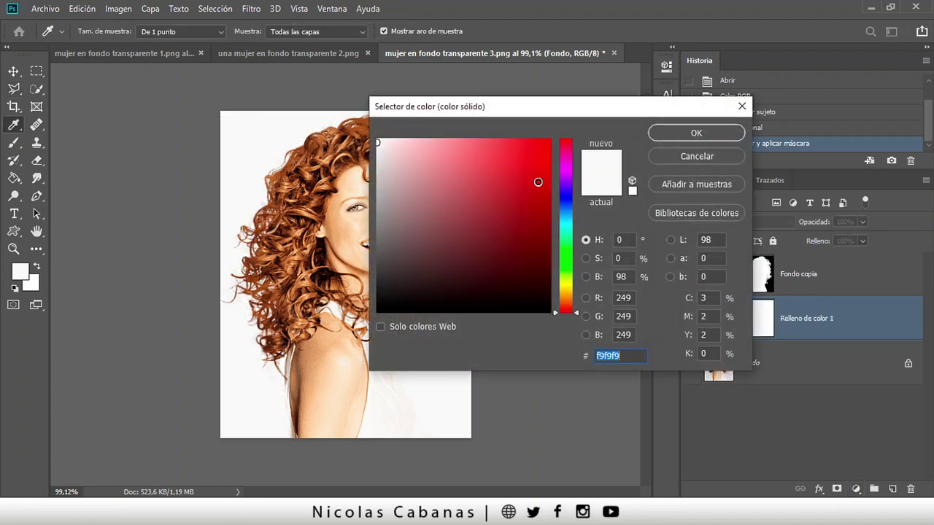
left_click_drag(538, 182, 605, 130)
left_click(562, 221)
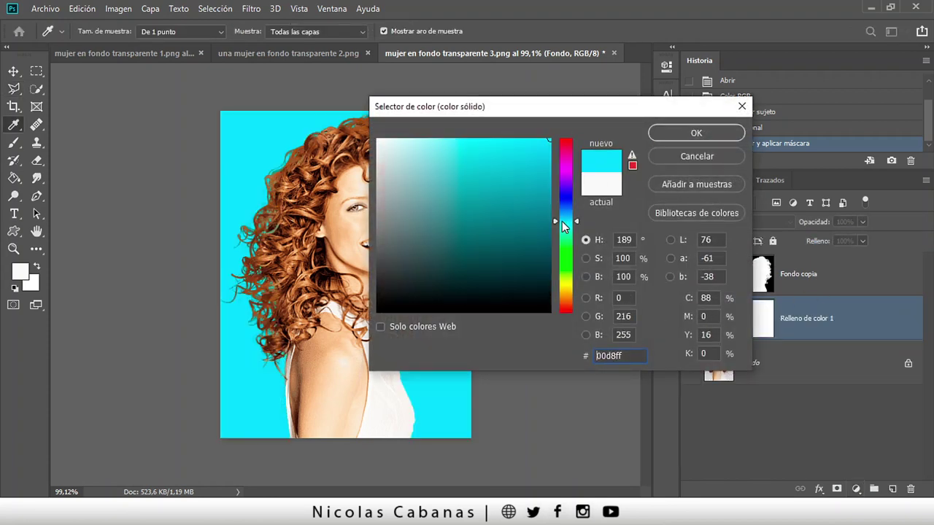
left_click(697, 133)
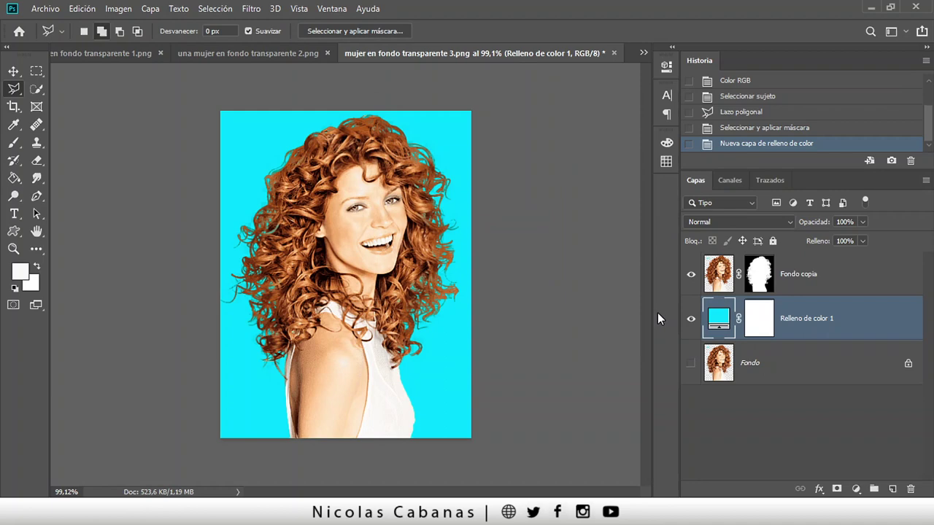
Examine the curls on both sides of the face up close against the cyan background.
key("z")
left_click_drag(323, 89, 433, 129)
left_click_drag(491, 316, 333, 178)
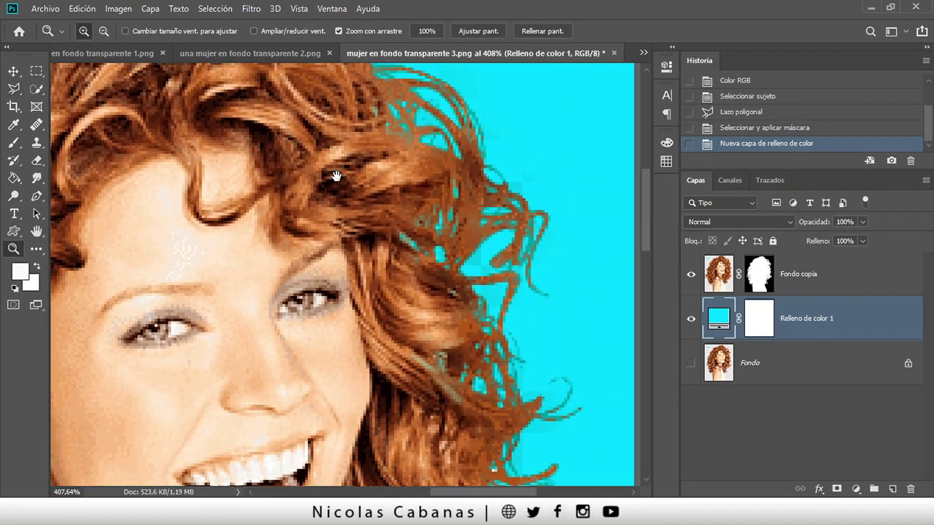
left_click_drag(443, 340, 376, 269)
left_click_drag(321, 248, 314, 229)
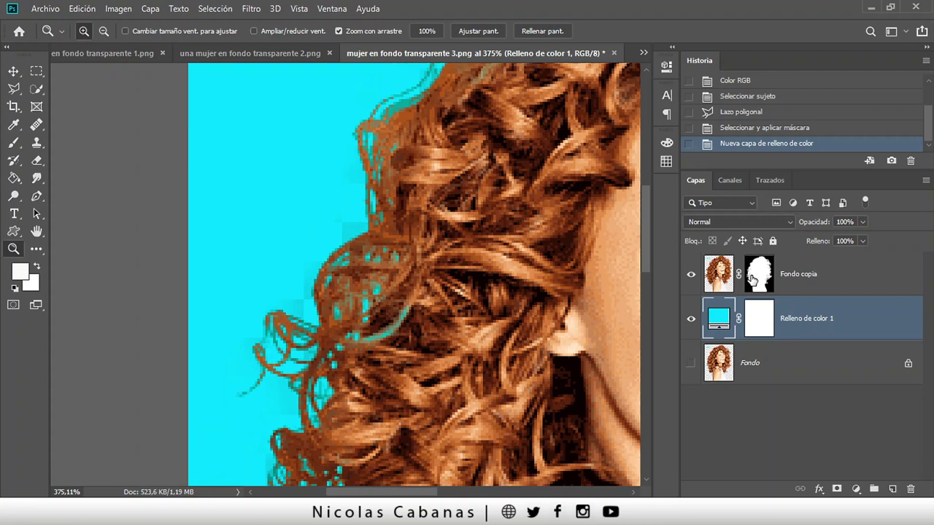
Display the Fondo copia layer mask on its own, examine its hair edges, and return to the normal image view.
left_click(753, 280)
left_click(756, 280, "alt")
left_click_drag(372, 283, 290, 354)
left_click_drag(377, 317, 330, 317)
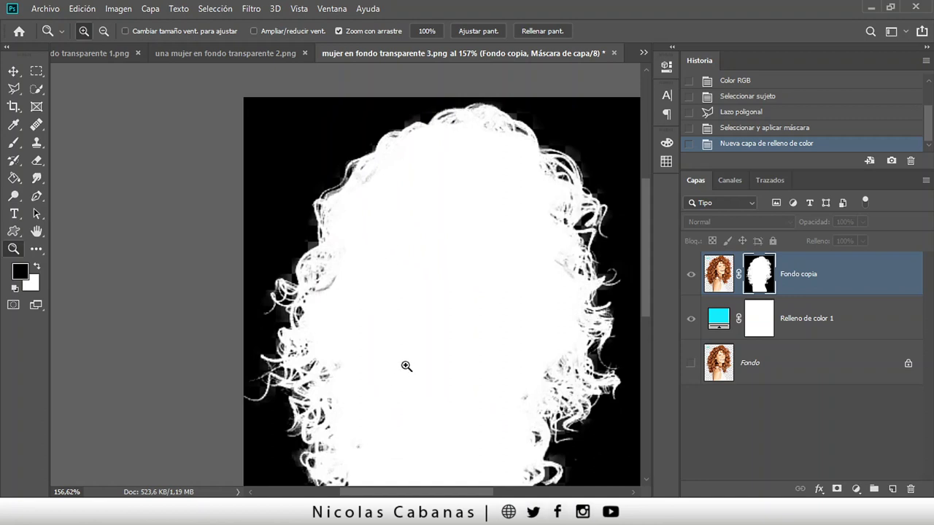
left_click_drag(302, 280, 349, 212)
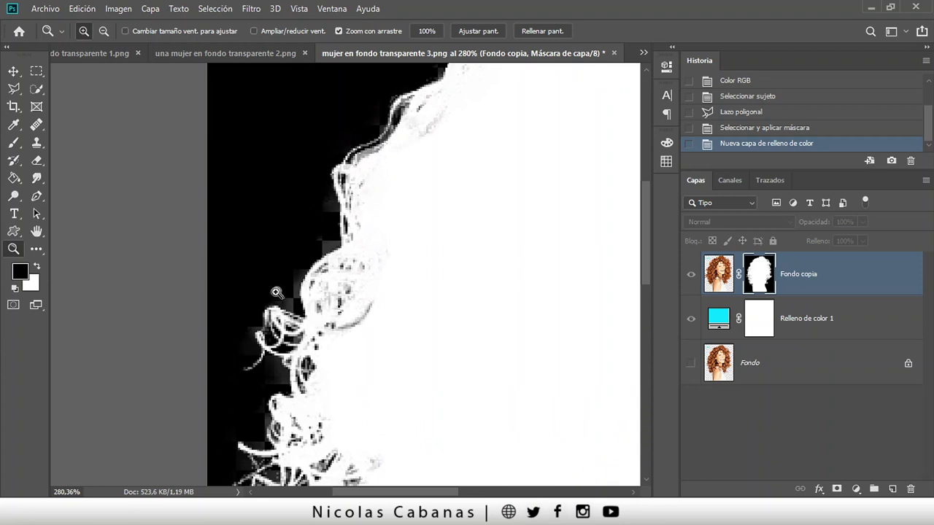
left_click(757, 277, "alt")
Examine the whole cutout against cyan, from the top of the hair down to the shoulder and dress.
left_click_drag(438, 296, 355, 308)
left_click_drag(402, 422, 370, 327)
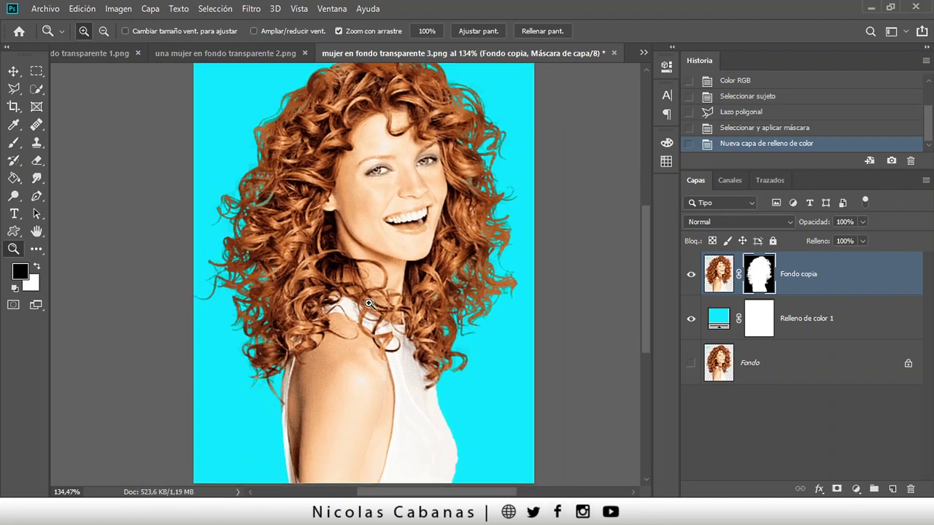
left_click_drag(437, 421, 433, 409)
left_click_drag(270, 213, 262, 255)
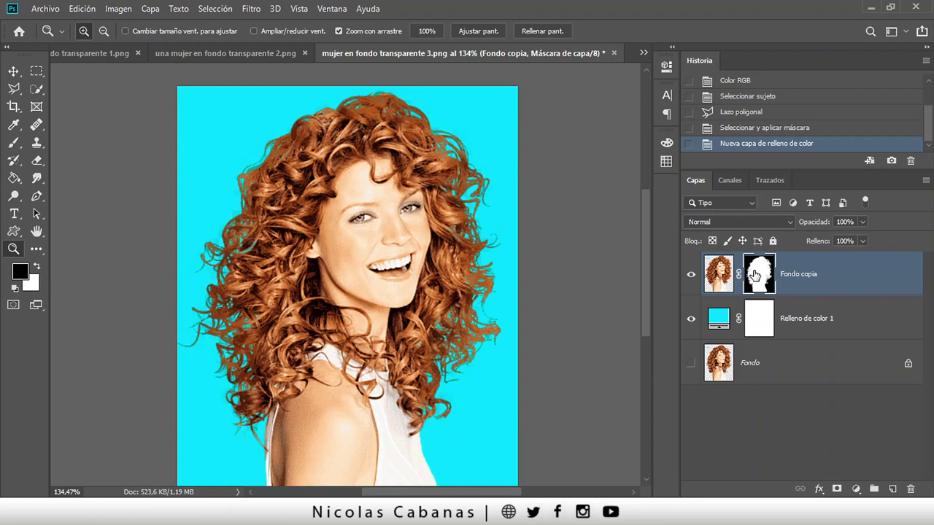
Compare making the Fondo copia image or its mask active, look through the image adjustments, and leave the mask active.
left_click(721, 274)
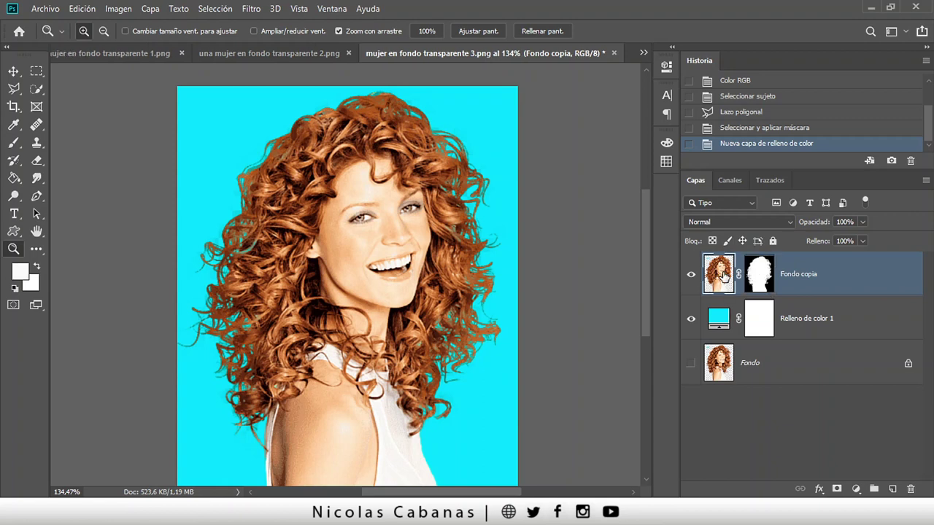
left_click(760, 274)
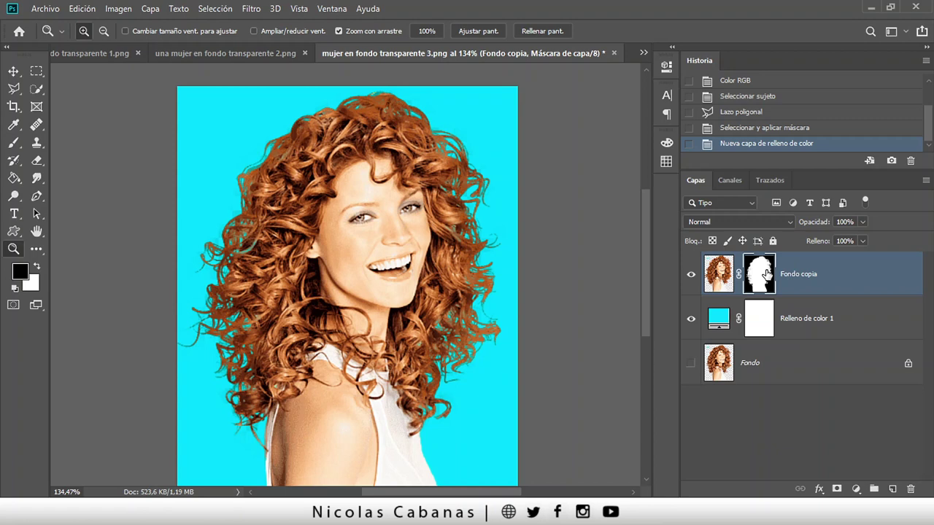
left_click(728, 268)
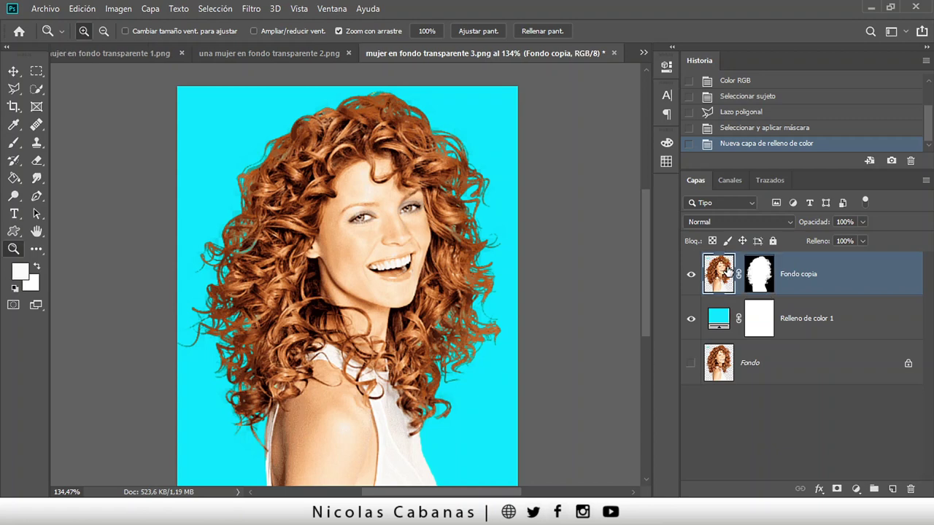
left_click(118, 9)
mouse_move(125, 45)
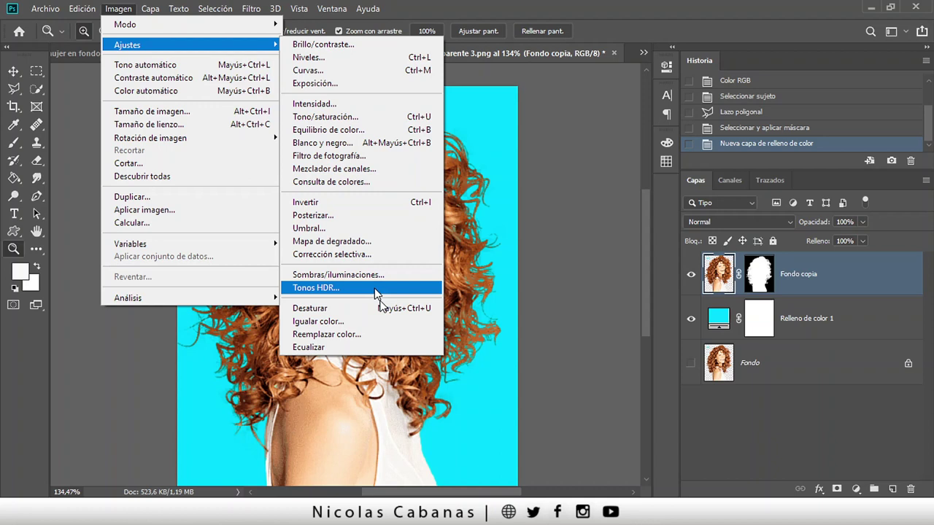
left_click(756, 278)
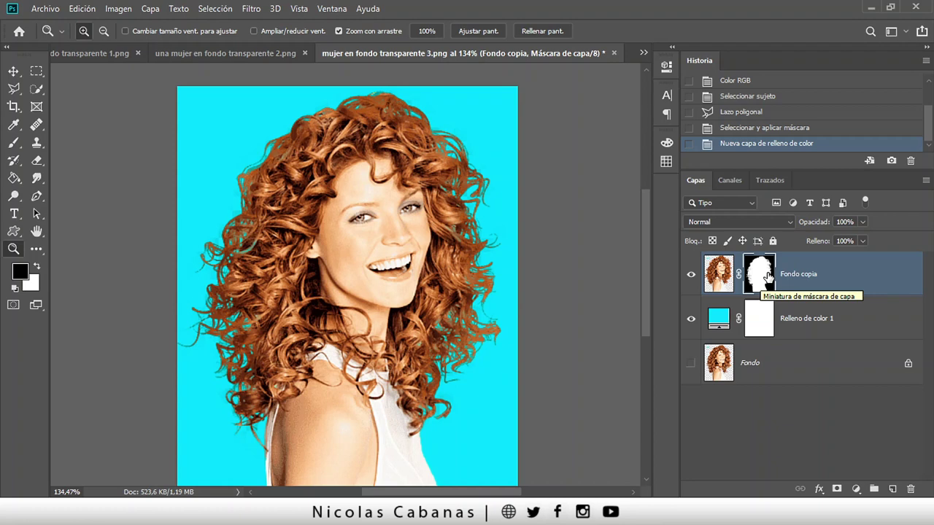
Display the Fondo copia layer mask on its own around the upper left edge of the hair.
key("alt")
key("alt")
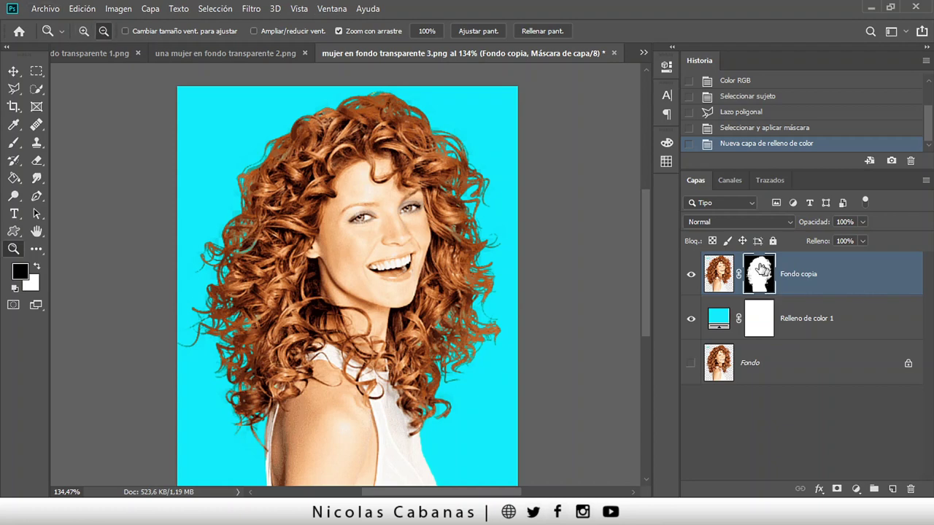
left_click(759, 278, "alt")
left_click_drag(244, 224, 319, 216)
Paint black with the 17 px Brush over the grey patches outside the upper left hair edge of the mask.
left_click(13, 143)
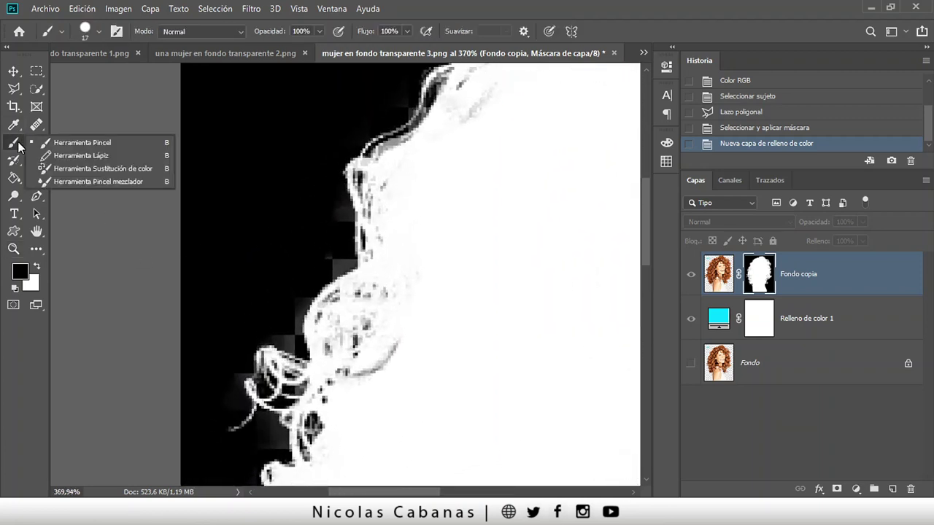
left_click(95, 143)
mouse_move(297, 204)
left_mouse_down()
mouse_move(320, 224)
mouse_move(327, 210)
mouse_move(331, 226)
mouse_move(331, 212)
mouse_move(327, 252)
left_mouse_up()
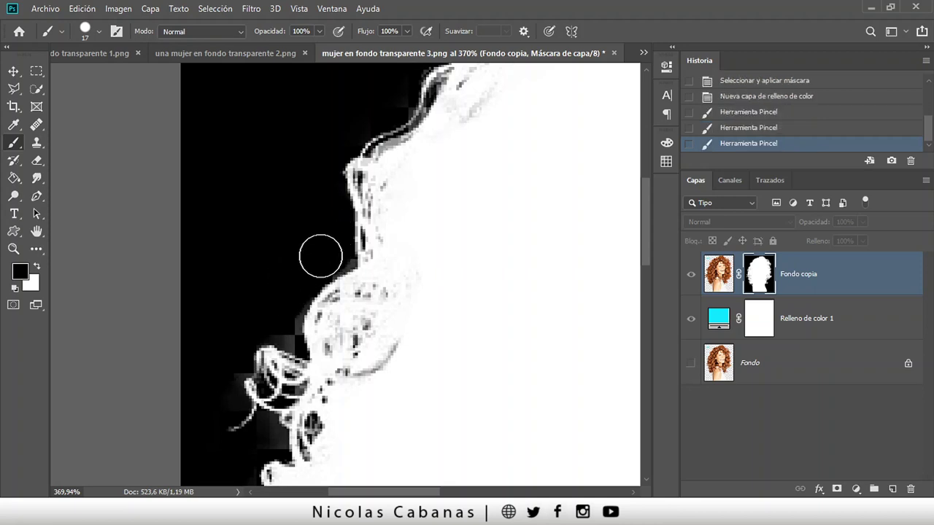
left_click(335, 253)
Set the brush size to 14 px and paint black over the grey area above the protruding curl on the hair's left side.
scroll(321, 252, "up", 2)
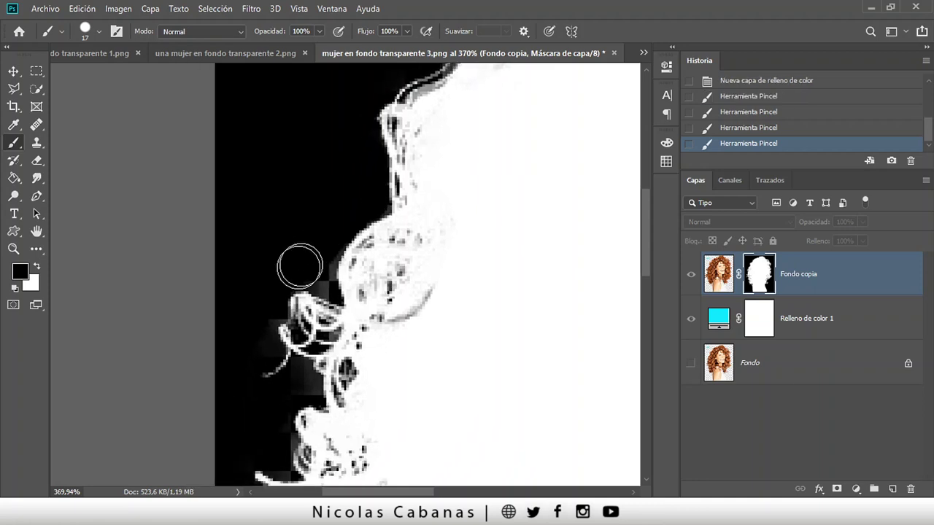
scroll(299, 266, "up", 2)
scroll(328, 241, "down", 2)
right_click(334, 226)
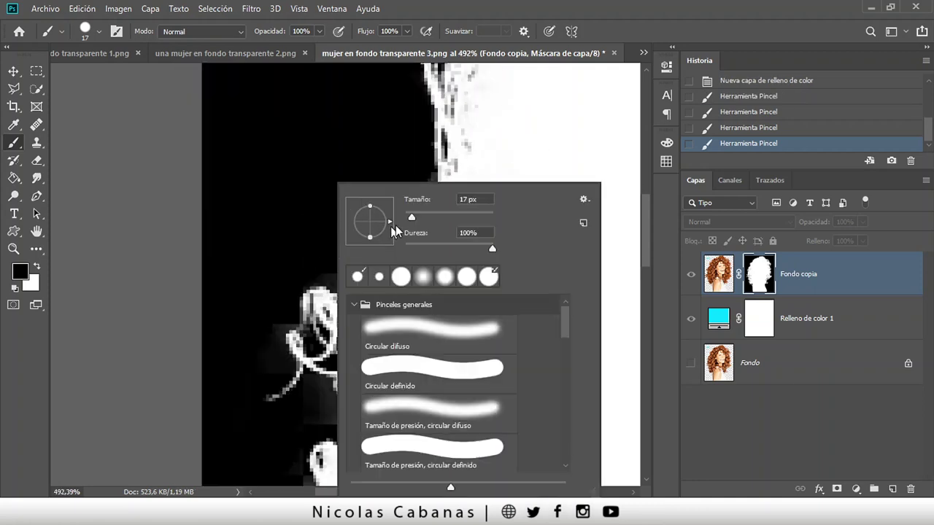
left_click_drag(410, 219, 407, 219)
left_click(313, 252)
left_click(335, 257)
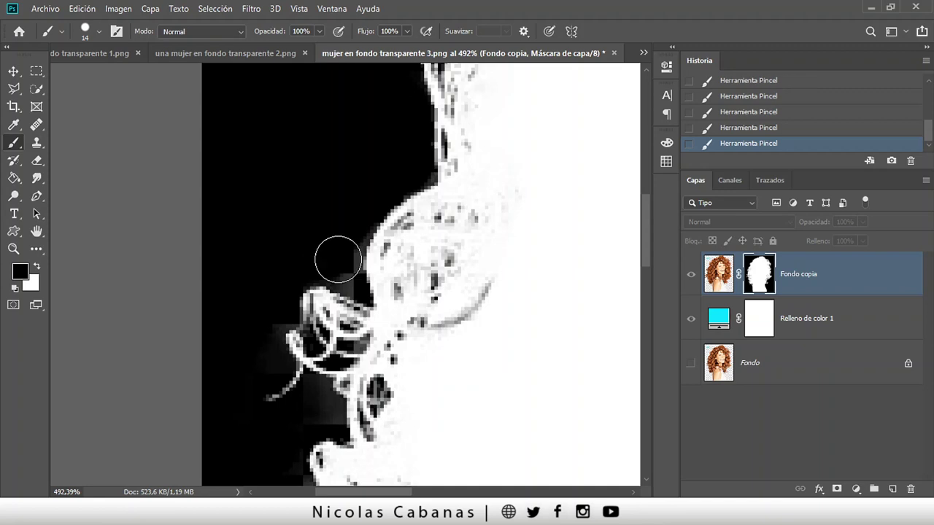
Set the brush size to 8 px and blacken the grey patches around the curls down the hair's left edge to the shoulder.
right_click(343, 251)
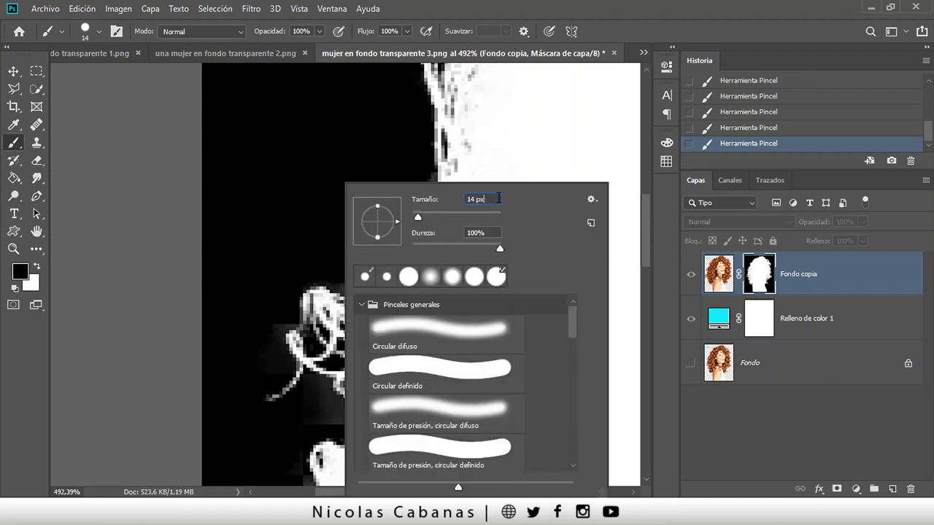
type("8")
key("Return")
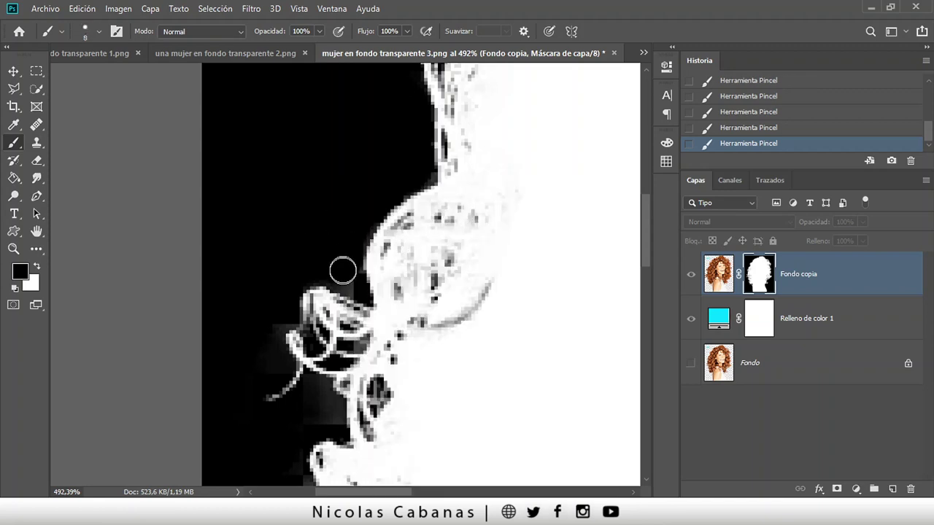
left_click_drag(252, 309, 284, 250)
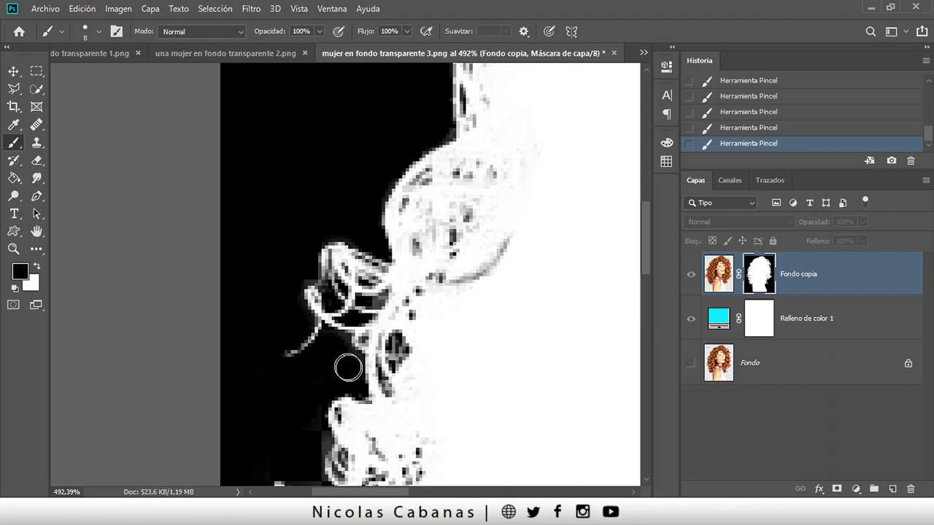
left_click_drag(334, 346, 361, 255)
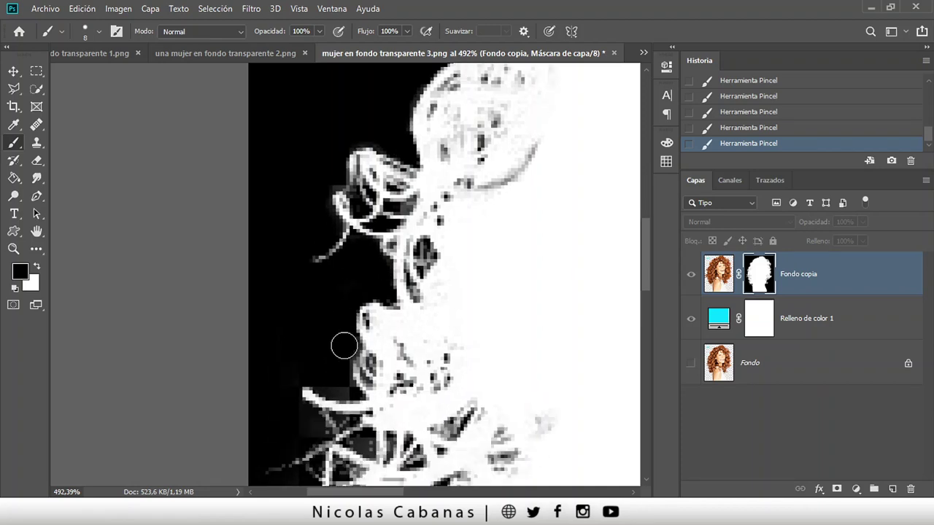
left_click_drag(274, 388, 286, 274)
mouse_move(288, 352)
left_mouse_down()
mouse_move(323, 372)
mouse_move(329, 355)
mouse_move(317, 382)
mouse_move(240, 408)
mouse_move(230, 312)
left_mouse_up()
mouse_move(355, 302)
left_mouse_down()
mouse_move(344, 323)
mouse_move(340, 277)
left_mouse_up()
mouse_move(368, 374)
left_mouse_down()
mouse_move(327, 107)
mouse_move(367, 273)
mouse_move(398, 275)
mouse_move(404, 266)
mouse_move(406, 276)
mouse_move(403, 300)
mouse_move(379, 316)
mouse_move(402, 276)
mouse_move(370, 305)
mouse_move(386, 286)
mouse_move(407, 320)
mouse_move(437, 313)
mouse_move(448, 362)
mouse_move(413, 359)
mouse_move(432, 284)
mouse_move(416, 253)
mouse_move(421, 277)
mouse_move(360, 271)
left_mouse_up()
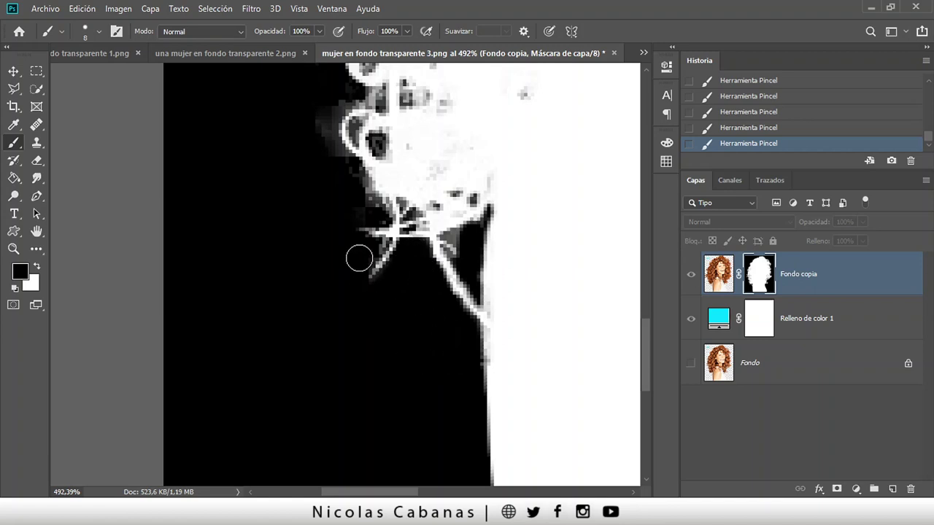
Set the brush size to 5 px for detailed mask cleanup around the lowest left curls beside the shoulder.
right_click(499, 242)
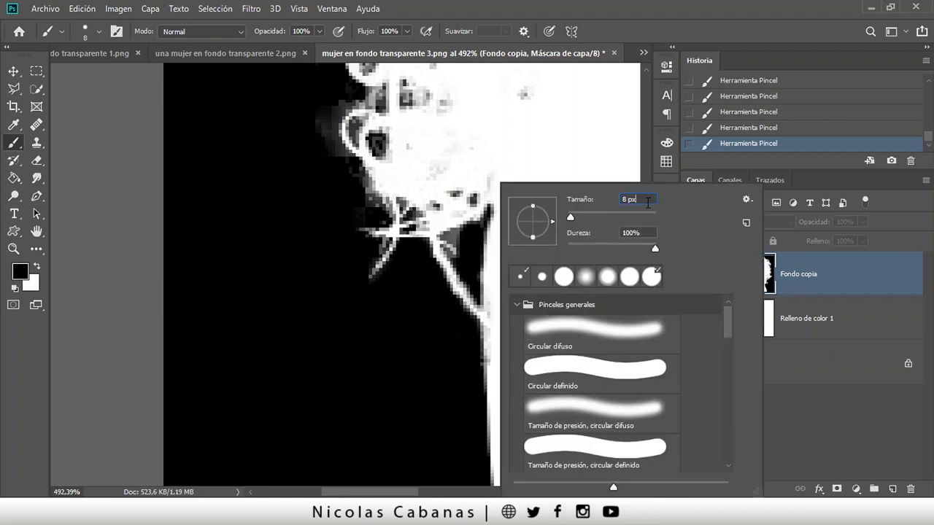
key("Return")
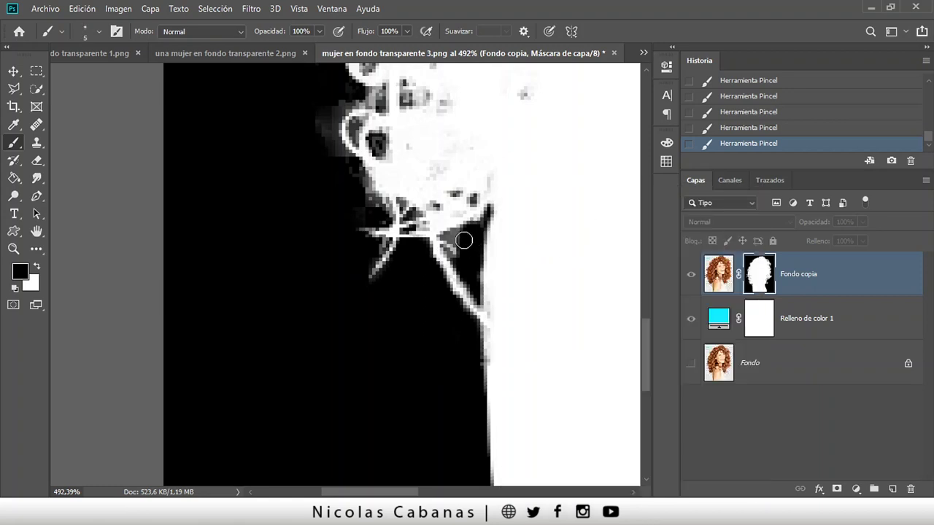
scroll(409, 223, "up", 3)
scroll(408, 222, "left", 1)
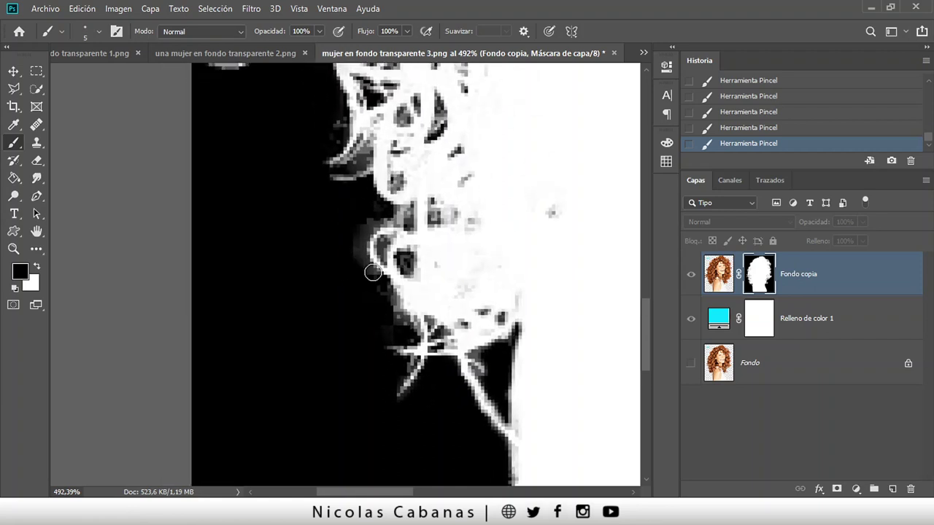
scroll(373, 273, "down", 3)
Set the brush size to 21 px for the grey patches around the lowest curl on the hair's right side.
left_click_drag(321, 252, 354, 290)
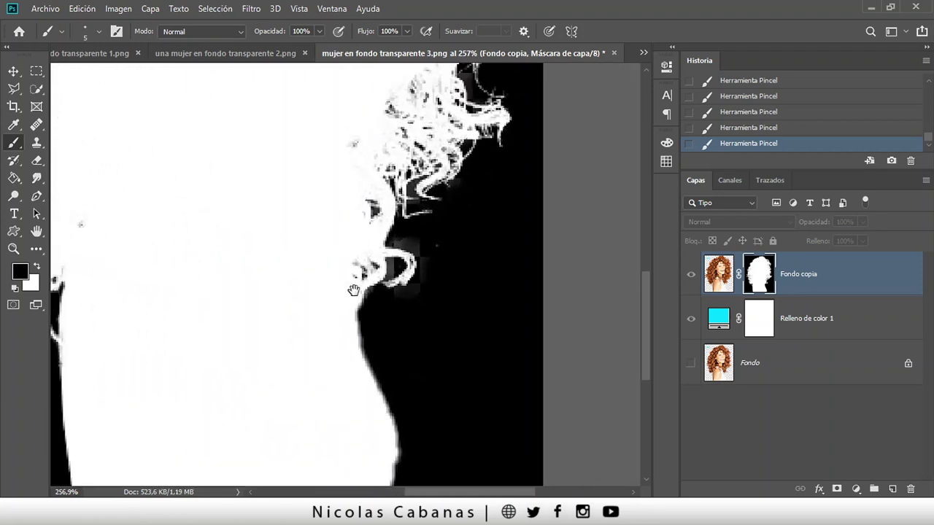
scroll(438, 274, "up", 3)
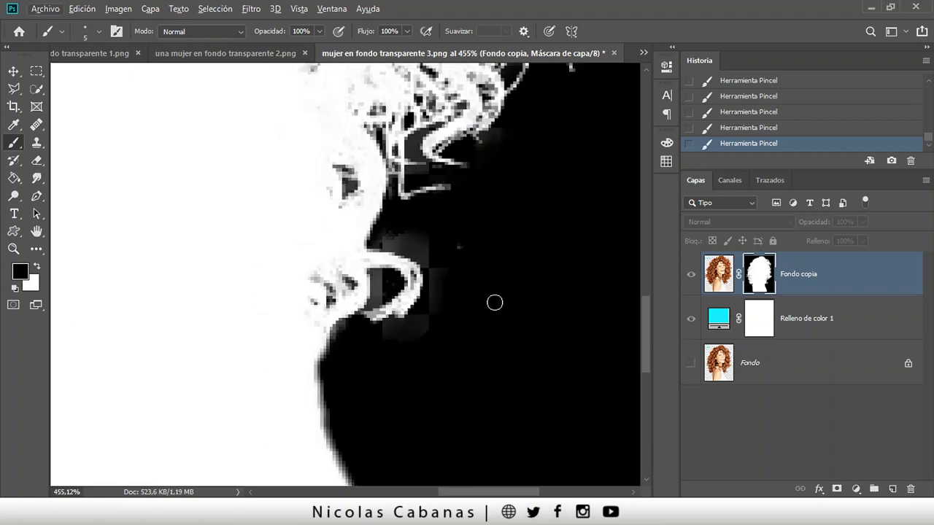
scroll(509, 277, "down", 1)
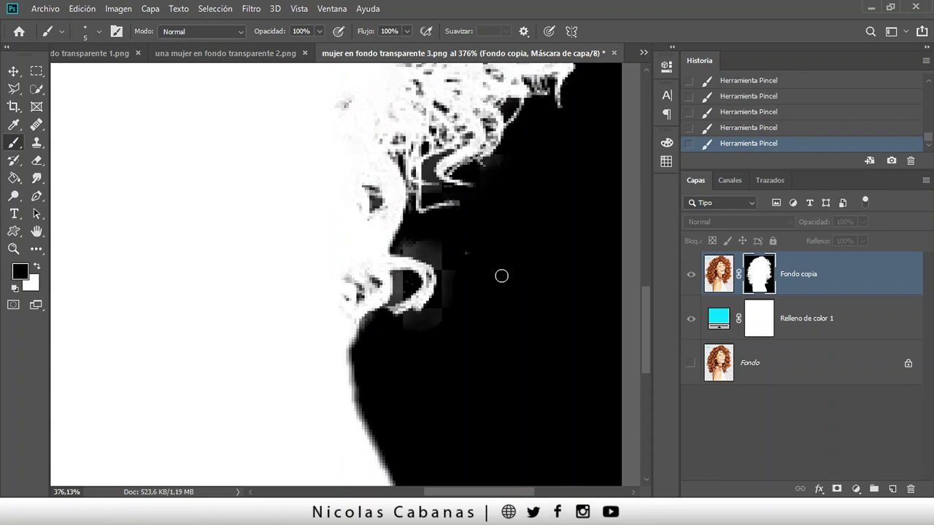
right_click(501, 260)
left_click_drag(561, 219, 567, 216)
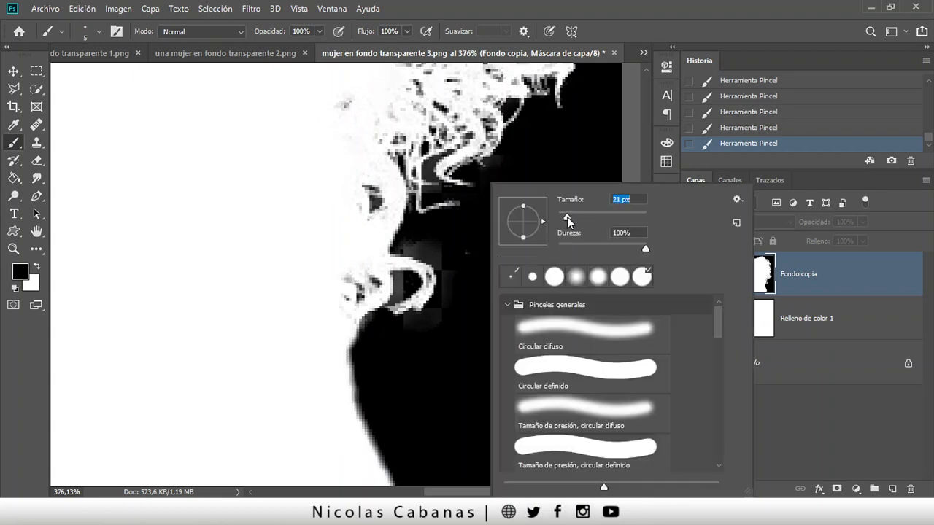
left_click(485, 8)
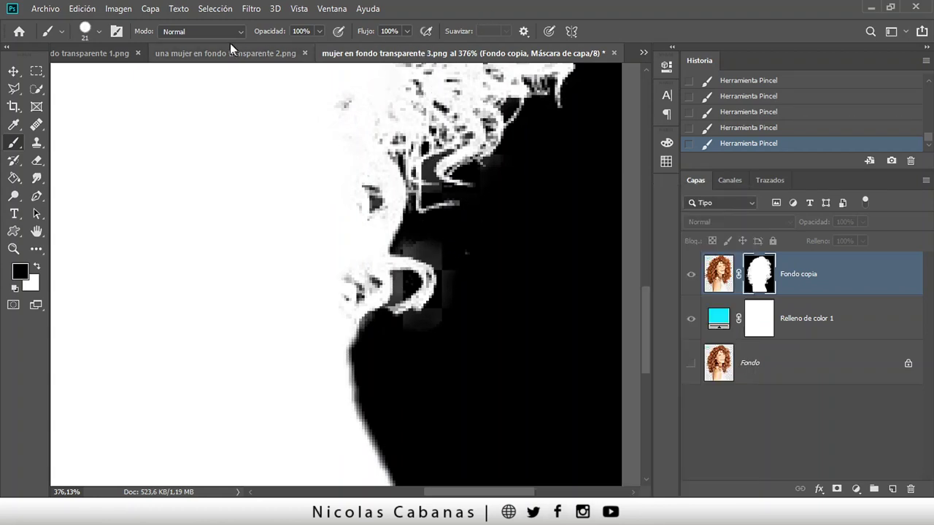
Try the Brush in Multiplicar and Oscurecer modes on the grey patch around the lowest right curl, undoing each attempt.
left_click(174, 33)
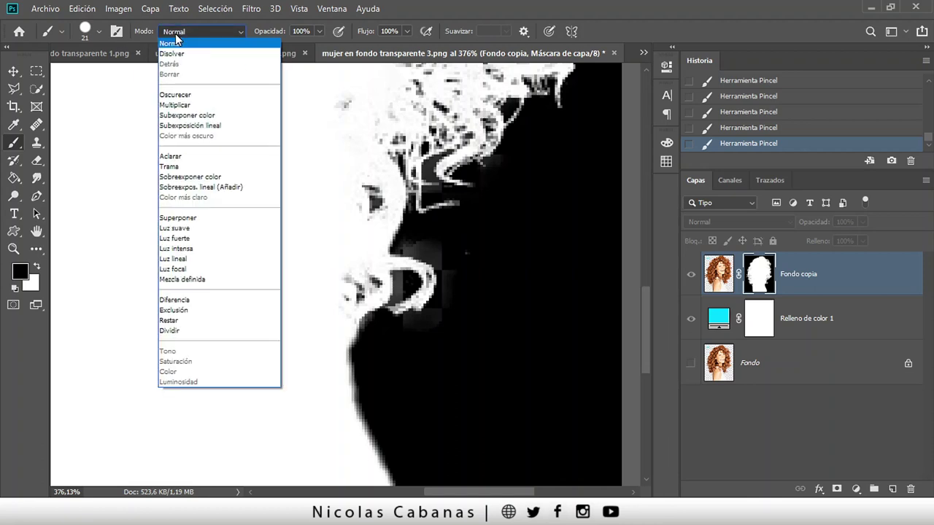
left_click(175, 105)
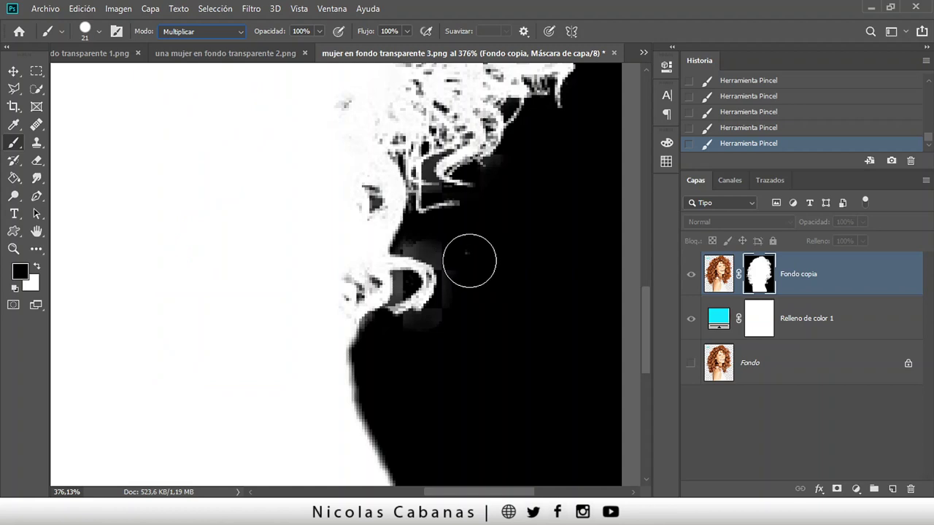
key("ctrl+z")
left_click(207, 33)
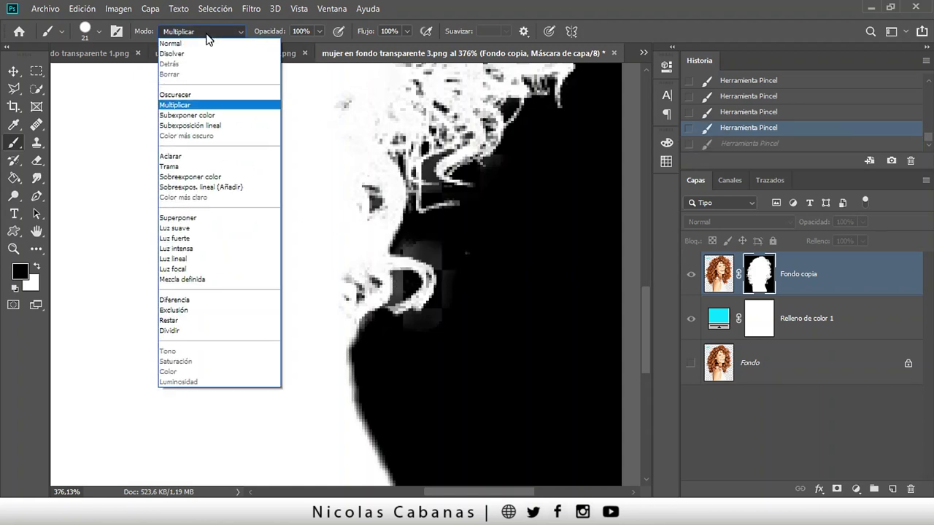
left_click(201, 96)
left_click(412, 254)
key("ctrl+z")
Try the Brush in Trama mode on the same grey patch, and switch its mode to Aclarar.
left_click(189, 31)
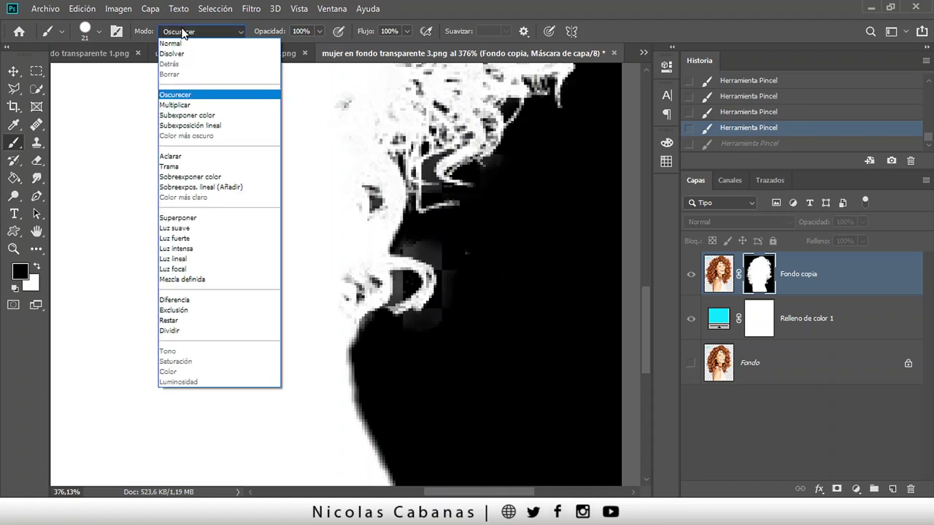
left_click(196, 167)
mouse_move(406, 251)
left_mouse_down()
mouse_move(396, 261)
mouse_move(420, 295)
left_mouse_up()
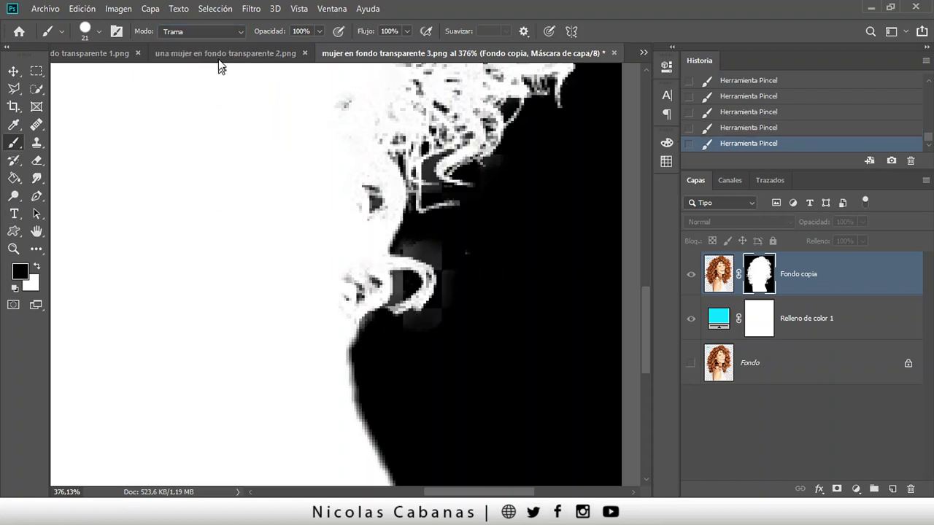
left_click(202, 32)
left_click(188, 156)
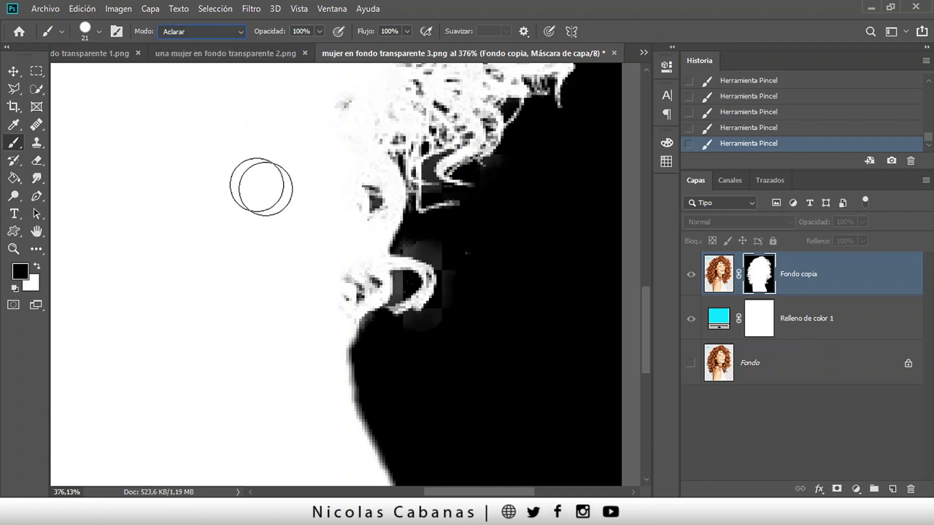
Set the brush mode to Superponer and paint black over the grey patches around the lower curls on the hair's right side.
left_click(224, 35)
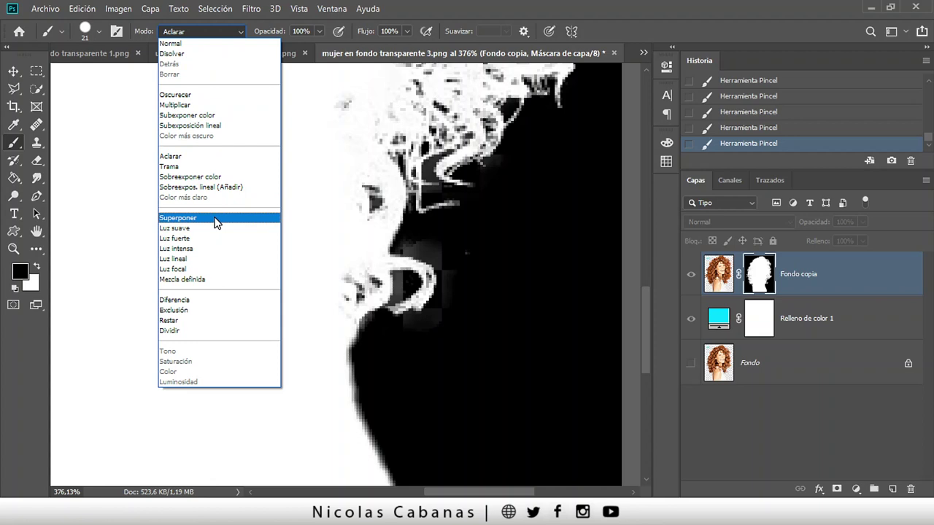
left_click(216, 223)
mouse_move(454, 272)
left_mouse_down()
mouse_move(422, 316)
mouse_move(403, 317)
mouse_move(405, 303)
mouse_move(399, 338)
left_mouse_up()
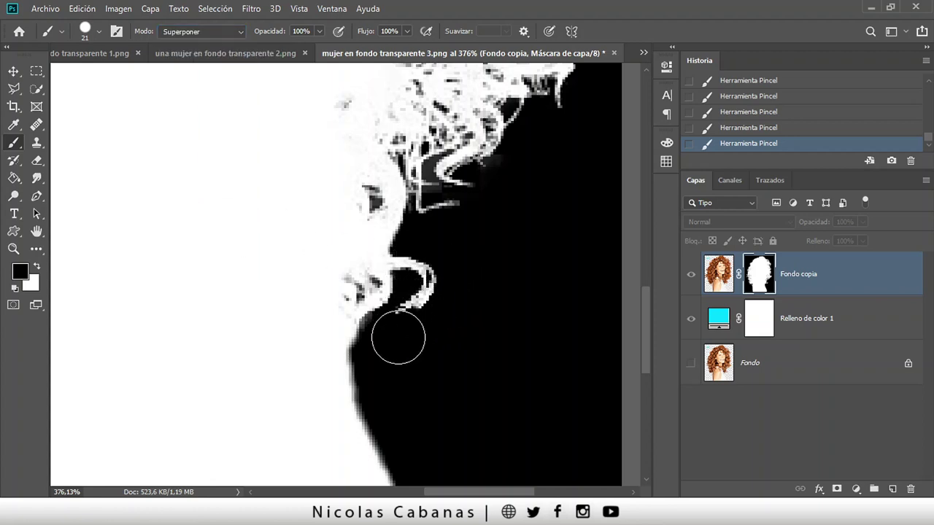
left_click_drag(486, 188, 392, 329)
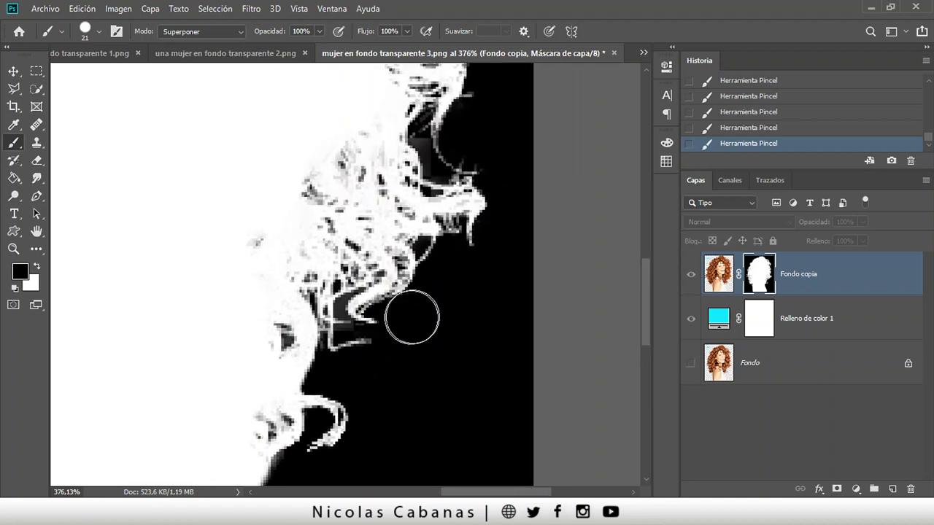
left_click_drag(462, 254, 401, 319)
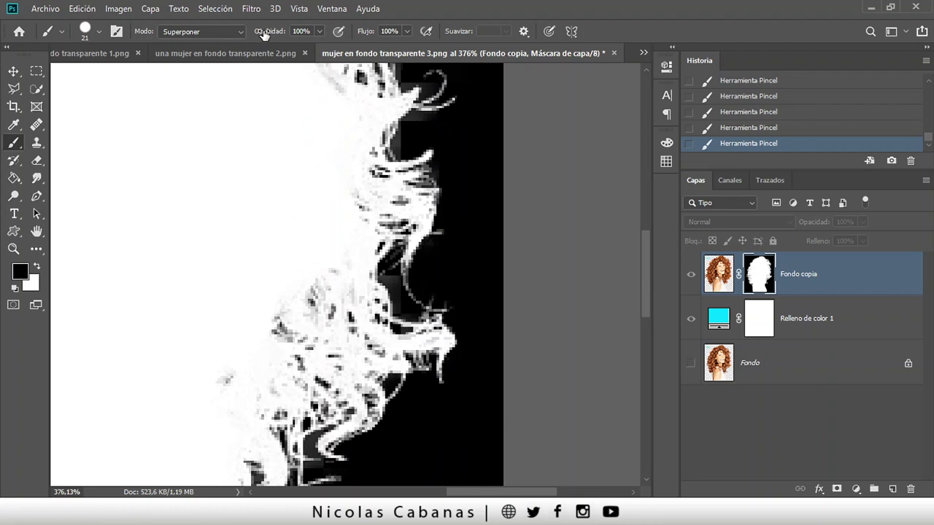
Set the Brush to 32% opacity and 10 px and darken the gap between the outer right curls, undoing and restoring the last three strokes.
type("32")
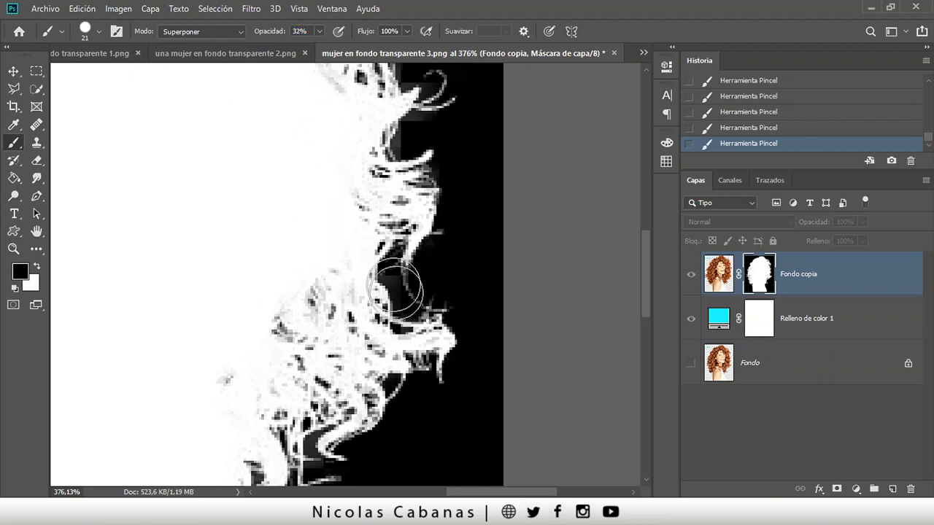
scroll(396, 288, "up", 5)
mouse_move(428, 251)
left_mouse_down()
mouse_move(393, 259)
mouse_move(403, 257)
left_mouse_up()
key("ctrl+z")
key("ctrl+z")
key("ctrl+z")
scroll(394, 264, "down", 2)
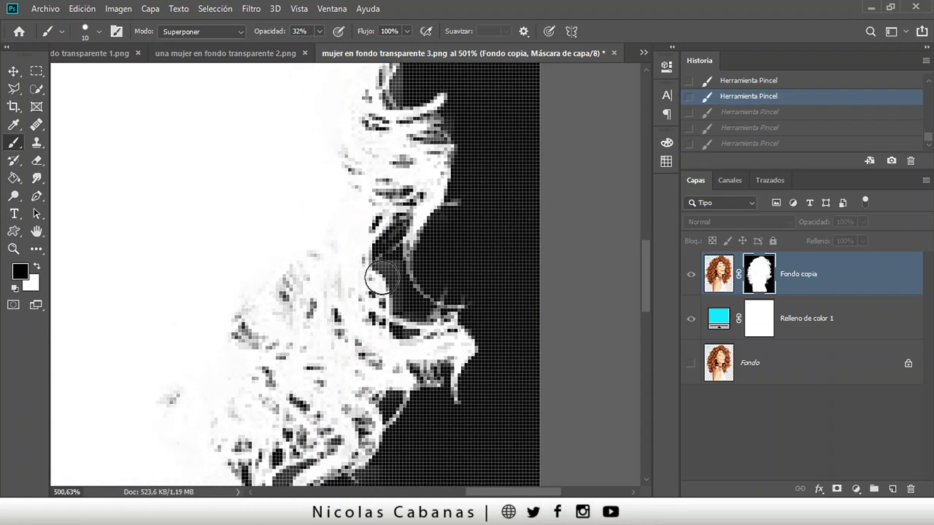
key("ctrl+shift+z")
key("ctrl+shift+z")
key("ctrl+shift+z")
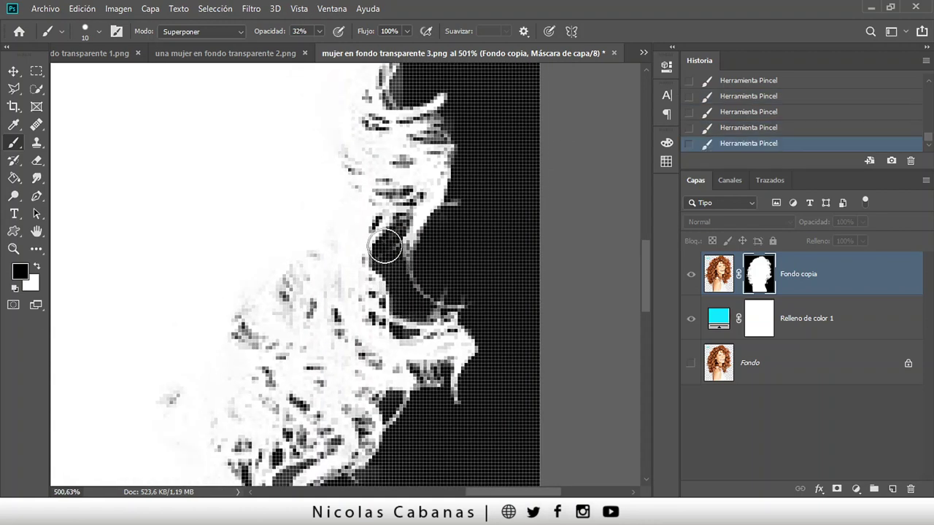
Darken the grey gaps between the strands further up the hair's right edge with the 10 px Superponer brush.
left_click_drag(423, 236, 414, 284)
left_click_drag(409, 232, 391, 290)
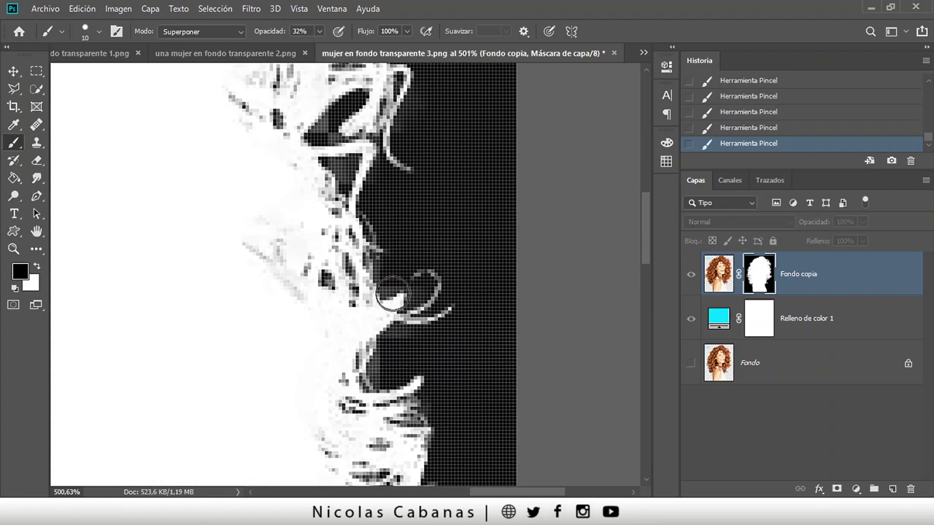
left_click_drag(388, 153, 383, 288)
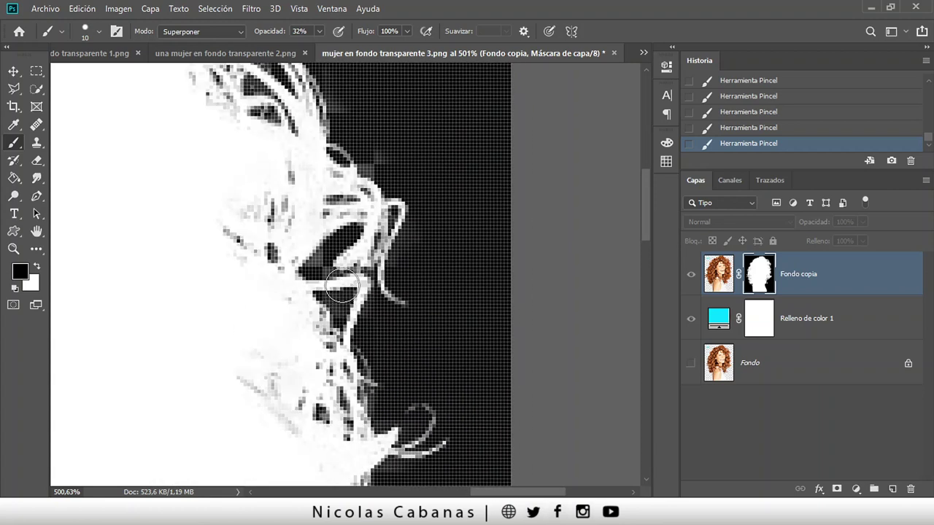
mouse_move(328, 261)
left_mouse_down()
mouse_move(334, 252)
mouse_move(307, 369)
mouse_move(311, 361)
left_mouse_up()
Darken the small grey gap between the outer right strands, and set the Brush to 82% opacity and 15 px.
left_click_drag(365, 261, 378, 258)
left_click_drag(261, 32, 297, 32)
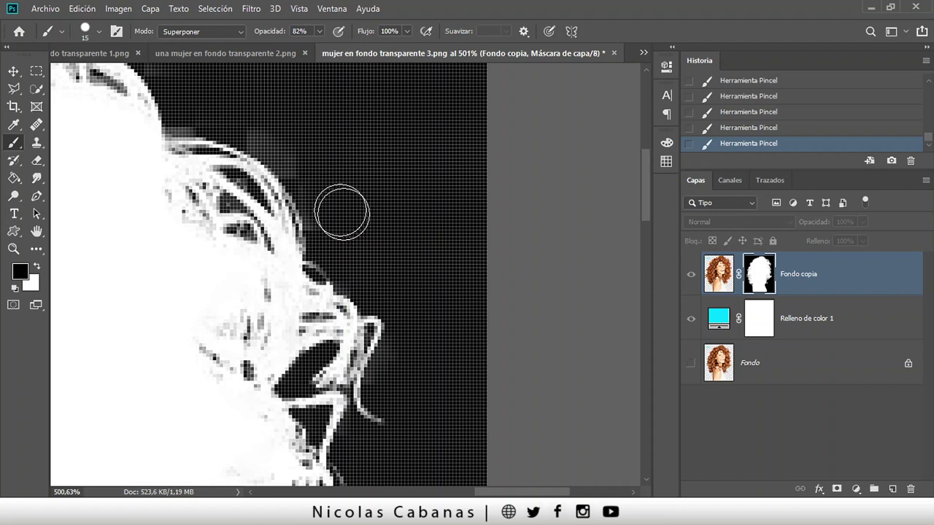
left_click_drag(319, 191, 452, 291)
scroll(452, 292, "down", 3)
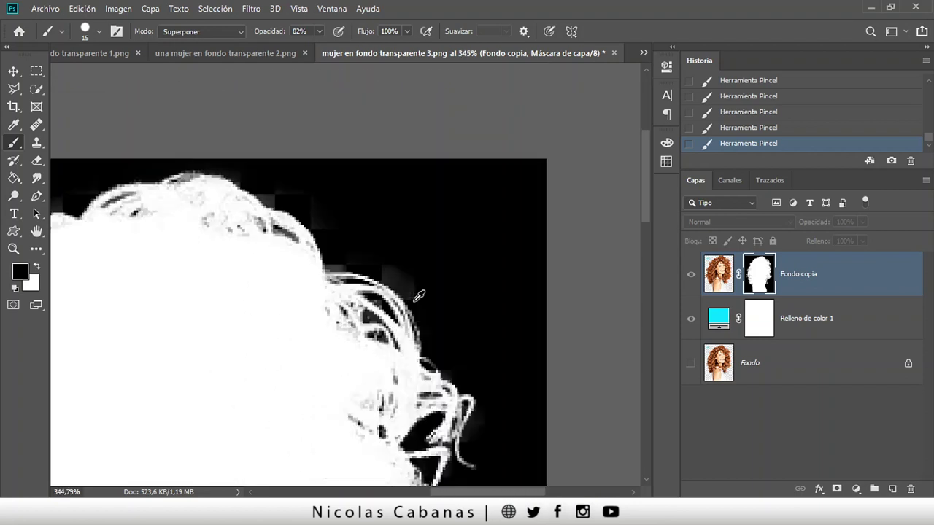
Try a Levels adjustment on the Fondo copia mask with the black input level at 21.
left_click(118, 9)
mouse_move(122, 44)
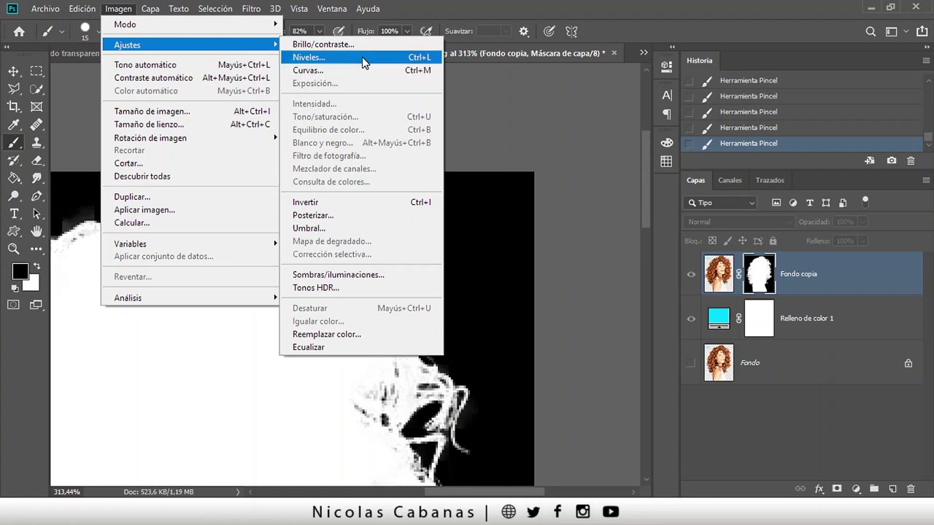
left_click(367, 58)
left_click_drag(490, 86, 477, 88)
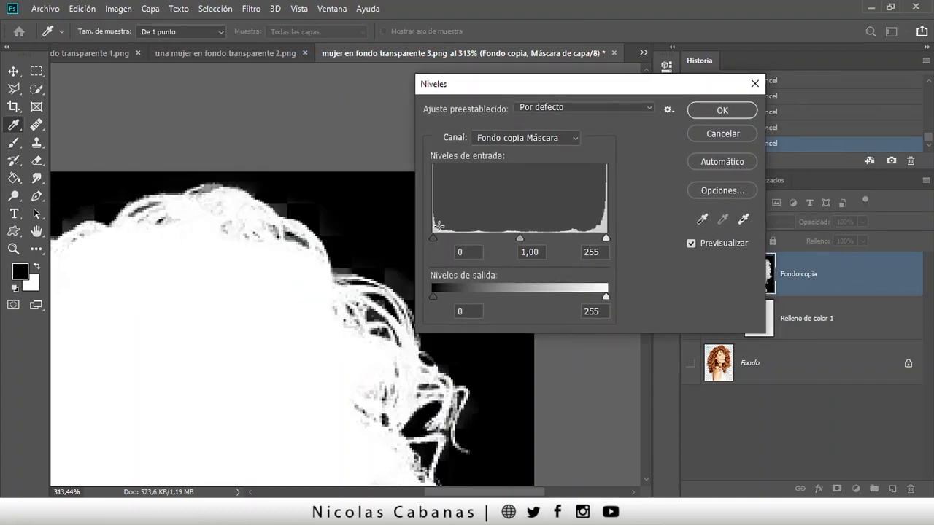
mouse_move(435, 237)
left_mouse_down()
mouse_move(444, 235)
mouse_move(426, 235)
left_mouse_up()
left_click(426, 238)
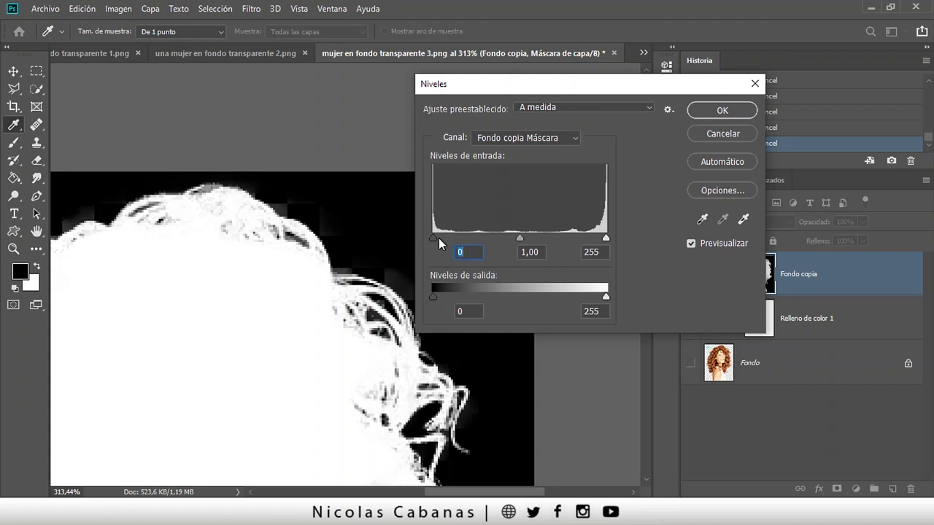
left_click_drag(437, 237, 447, 234)
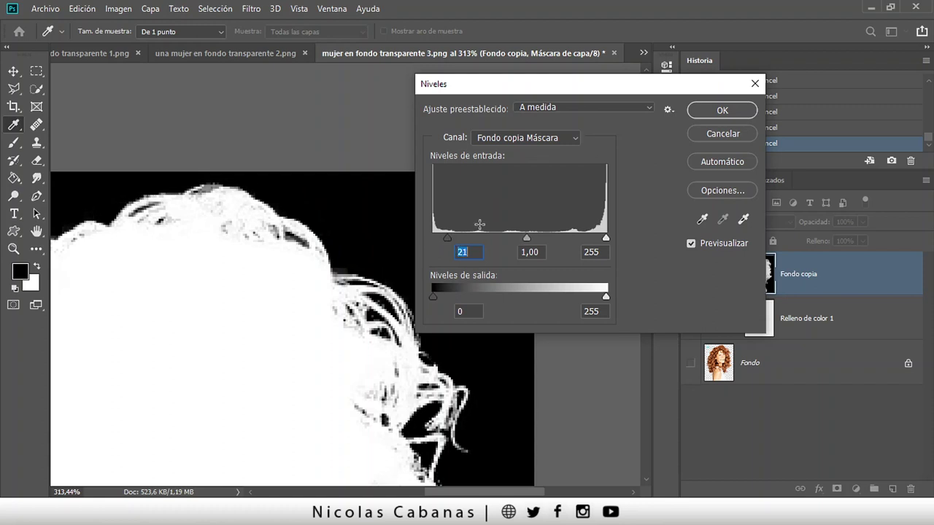
key("Escape")
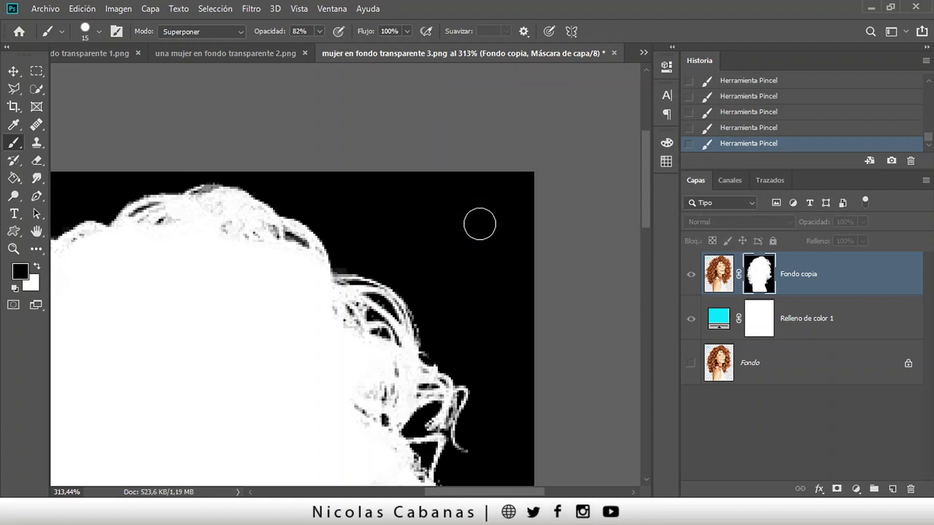
Leave the mask view of Fondo copia and show the composite image with the cyan background.
left_click(757, 278, "alt")
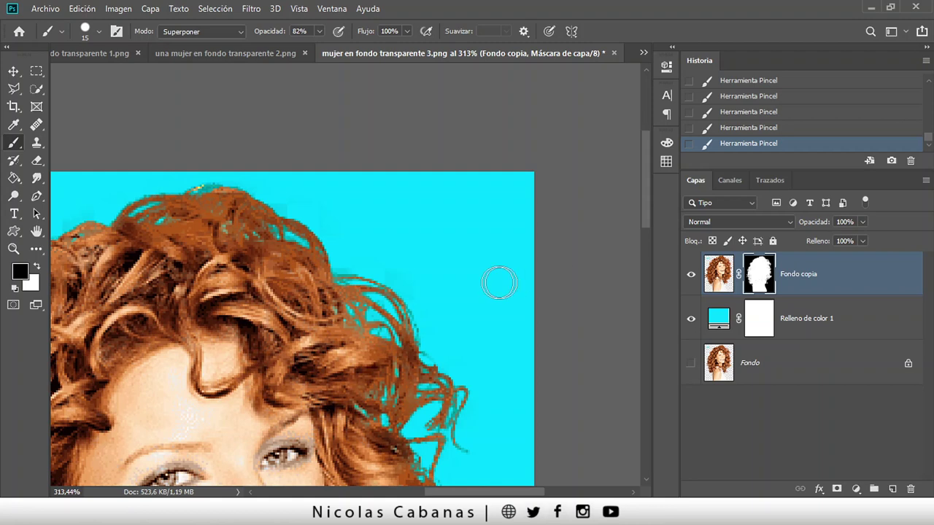
key("z")
left_click_drag(359, 273, 390, 265)
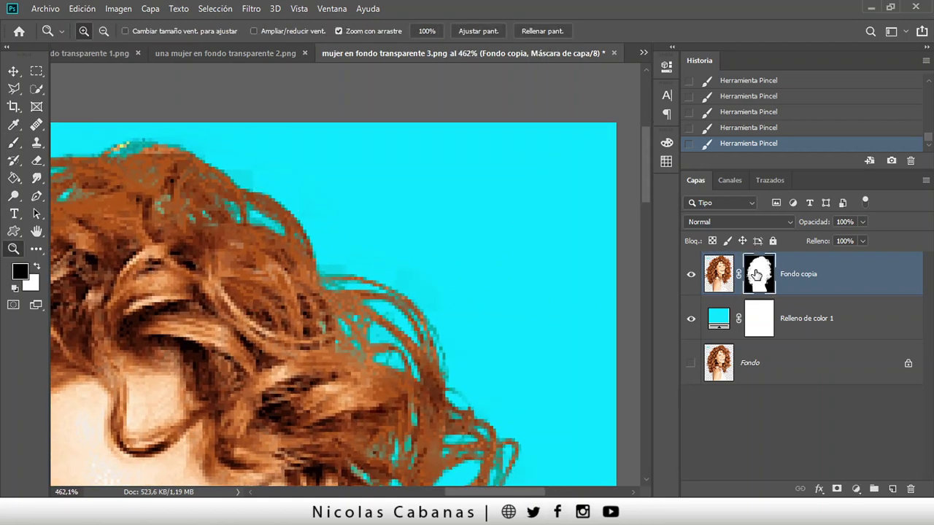
left_click(118, 9)
mouse_move(132, 47)
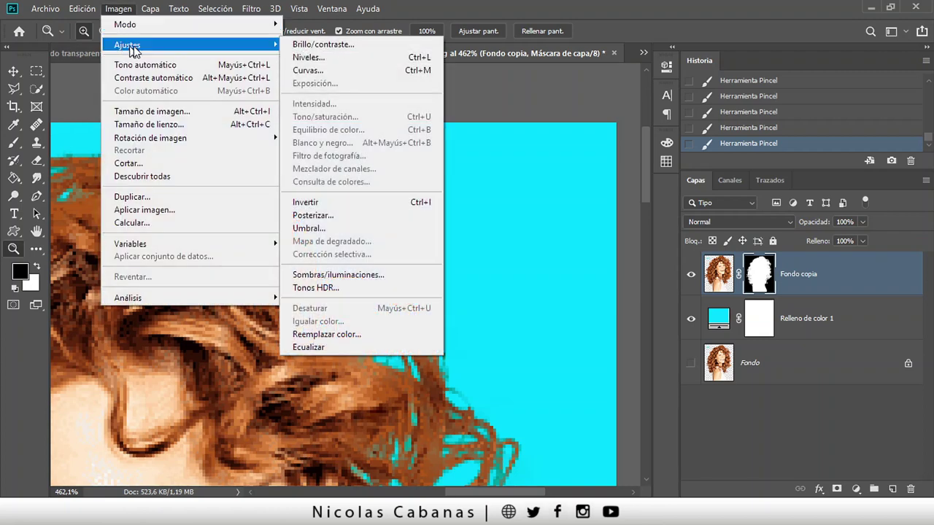
left_click(364, 68)
key("Escape")
Apply Levels to the Fondo copia mask, raising the black input level to clear the grey patches around the curls.
left_click(119, 9)
mouse_move(135, 42)
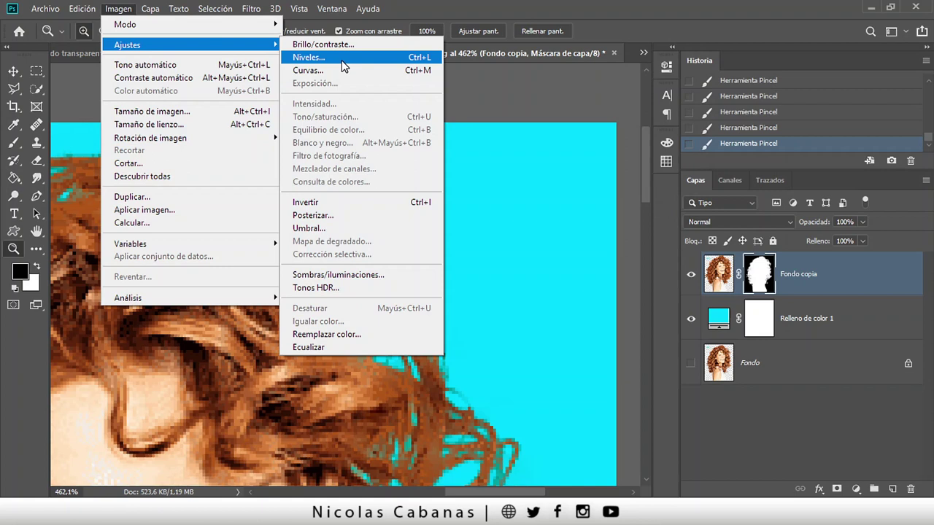
left_click(341, 59)
mouse_move(434, 234)
left_mouse_down()
mouse_move(443, 234)
mouse_move(429, 234)
left_mouse_up()
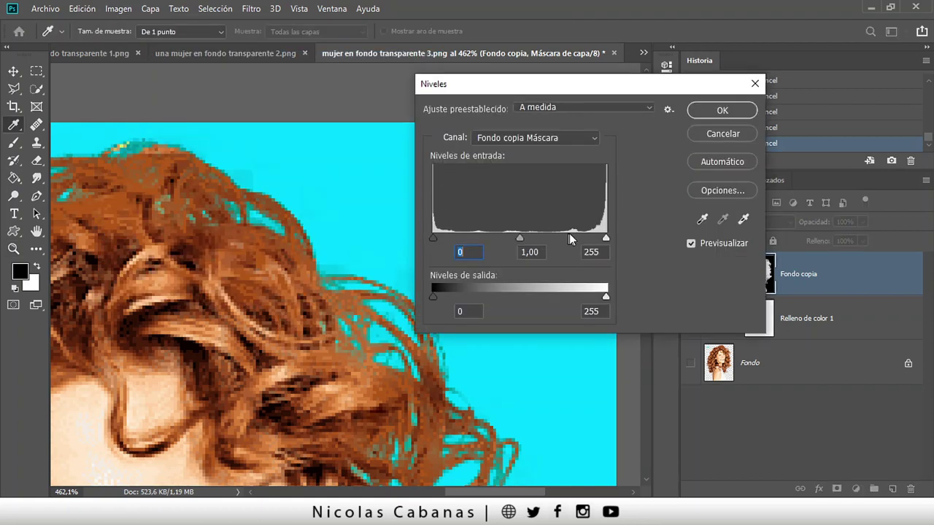
left_click_drag(602, 236, 495, 230)
key("ctrl+z")
left_click_drag(437, 235, 452, 229)
left_click(733, 115)
Make the Fondo layer visible, unlock it and move it above Fondo copia in the layer stack.
left_click_drag(418, 299, 246, 294)
left_click_drag(286, 238, 323, 192)
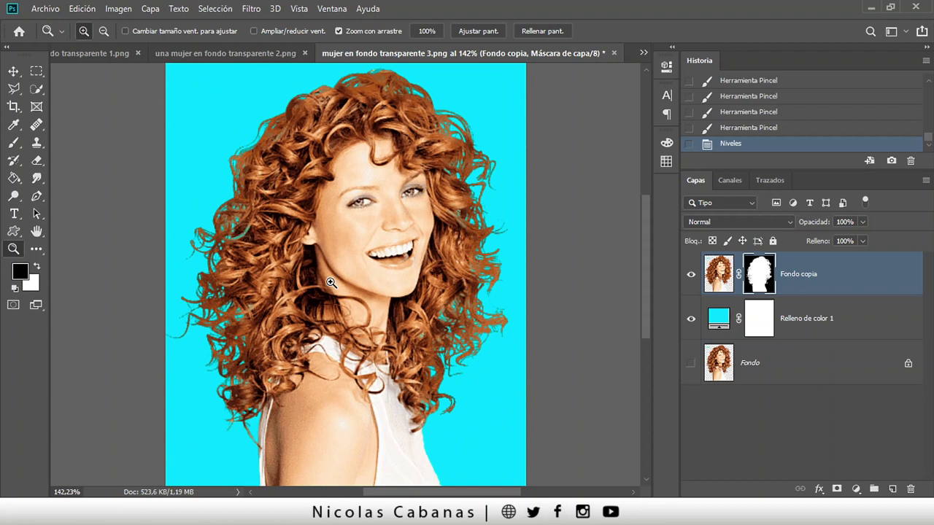
left_click_drag(210, 236, 299, 251)
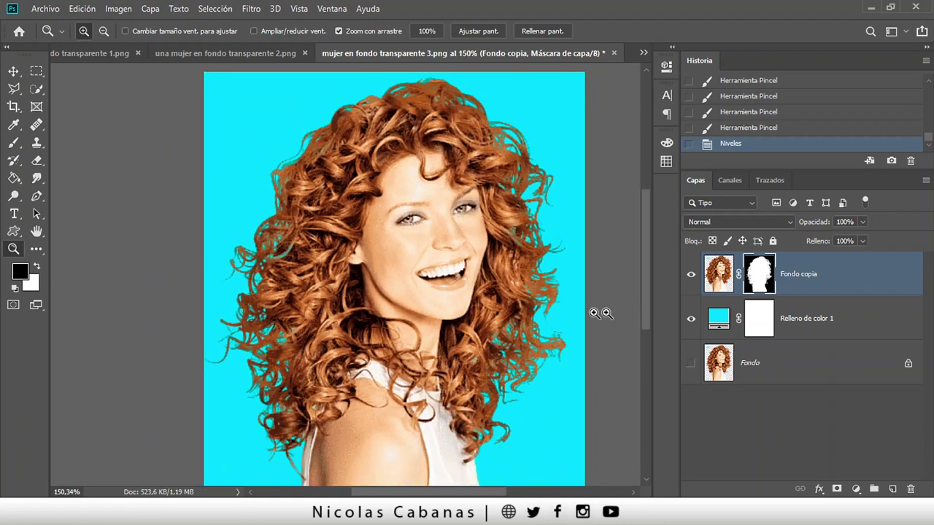
left_click_drag(230, 247, 300, 242)
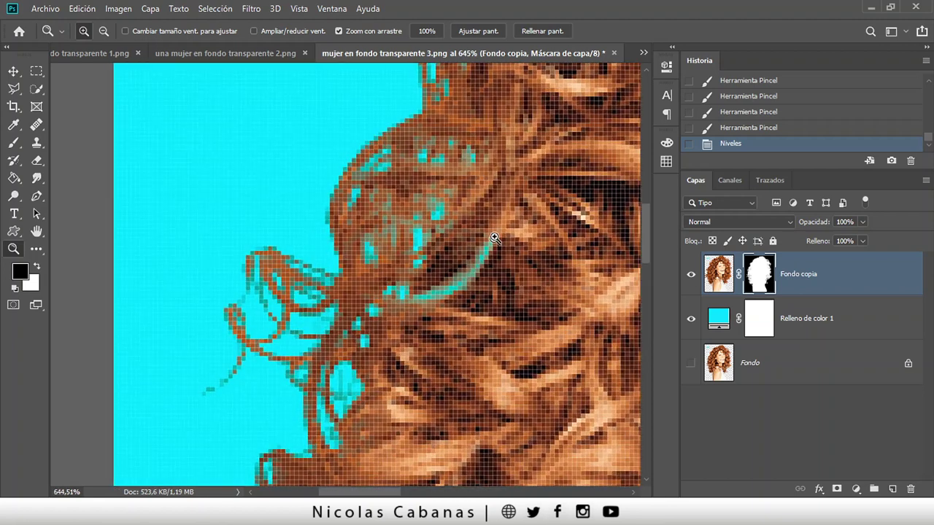
left_click_drag(475, 307, 480, 336)
left_click_drag(429, 302, 300, 304)
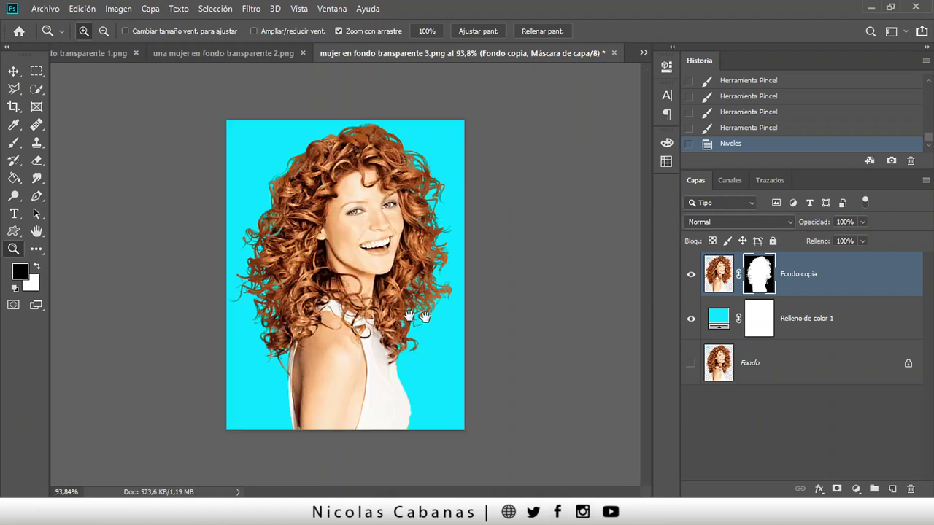
left_click(691, 363)
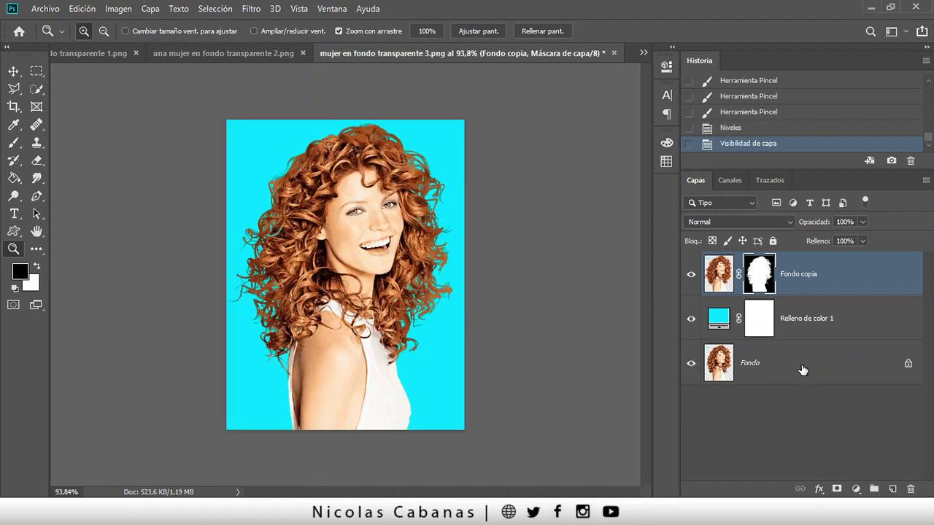
left_click(905, 365)
left_click_drag(849, 365, 786, 271)
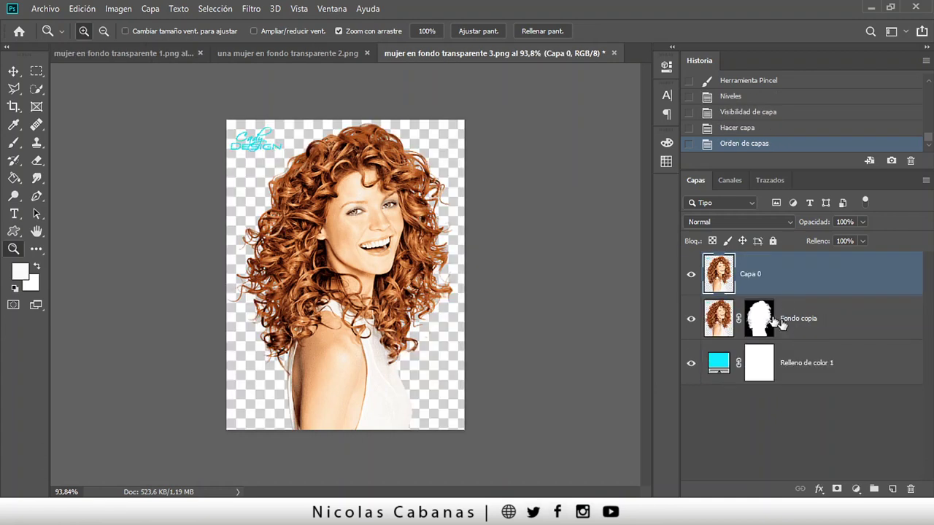
Add a layer mask to Capa 0 and invert it to black.
left_click(837, 488)
left_click(118, 8)
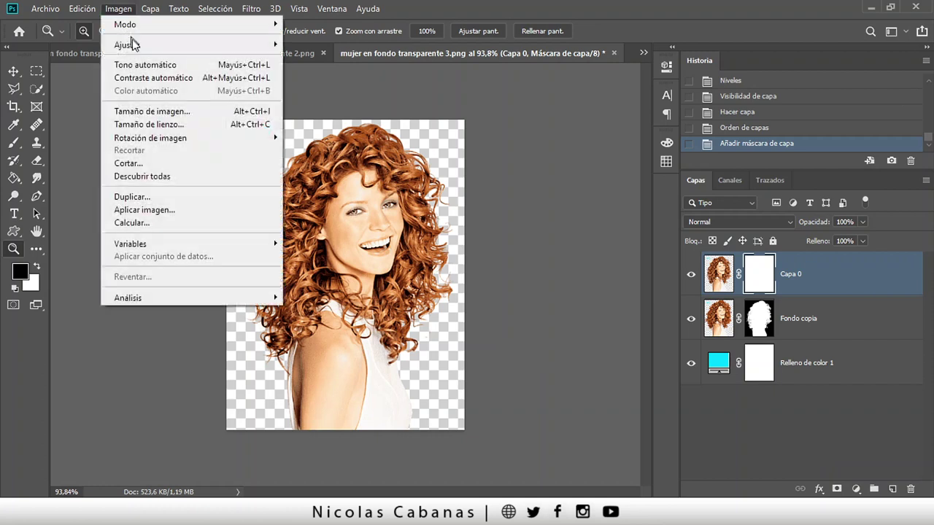
mouse_move(134, 45)
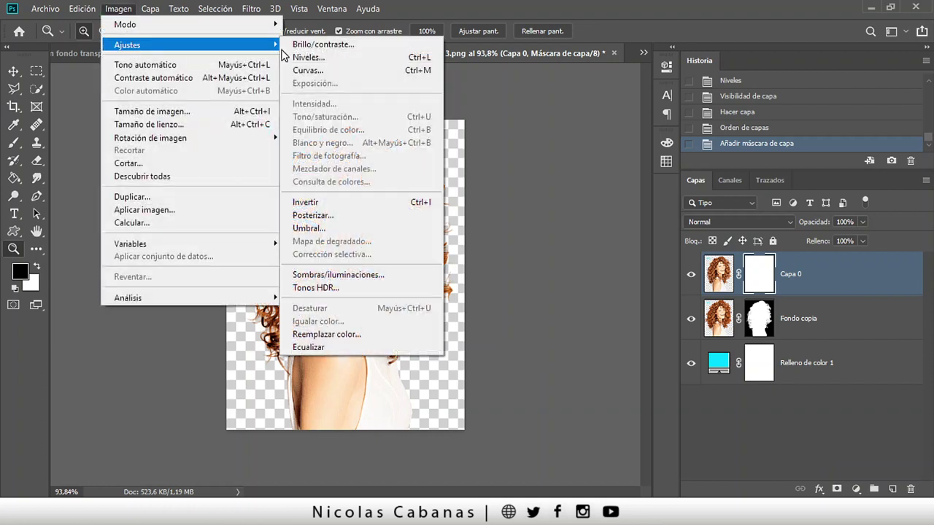
left_click(367, 202)
Choose the Brush with a white foreground and try dabbing in Superponer mode on Capa 0's mask over the cyan-tinted left curls.
left_click_drag(255, 240, 320, 247)
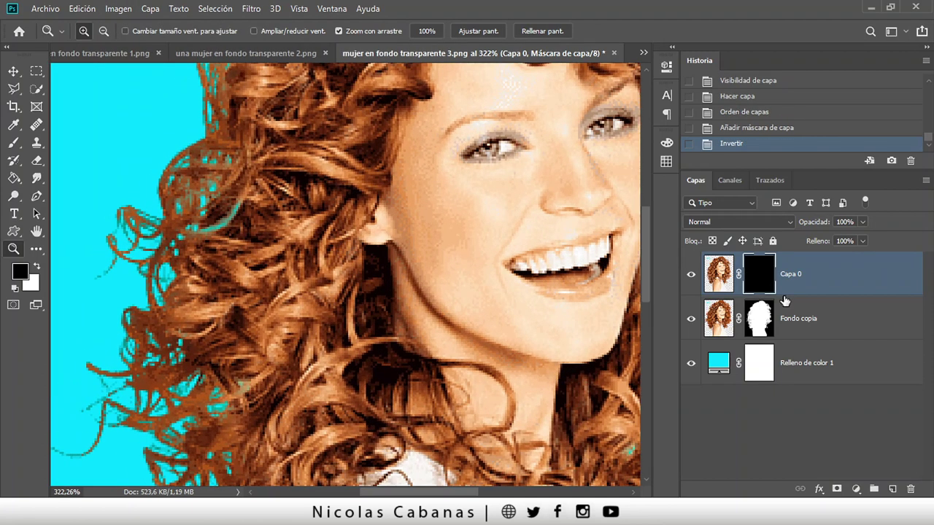
mouse_move(289, 300)
left_mouse_down()
mouse_move(370, 219)
mouse_move(416, 263)
left_mouse_up()
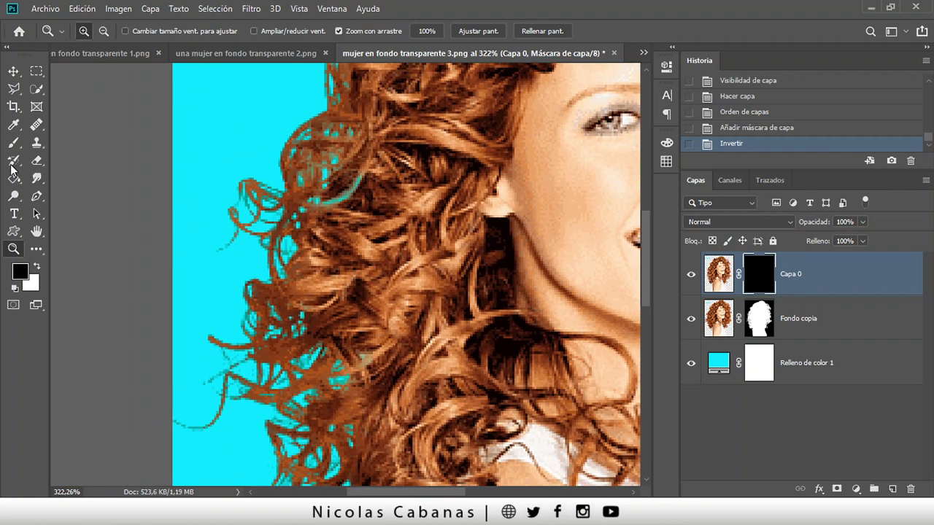
left_click(13, 142)
left_click(38, 267)
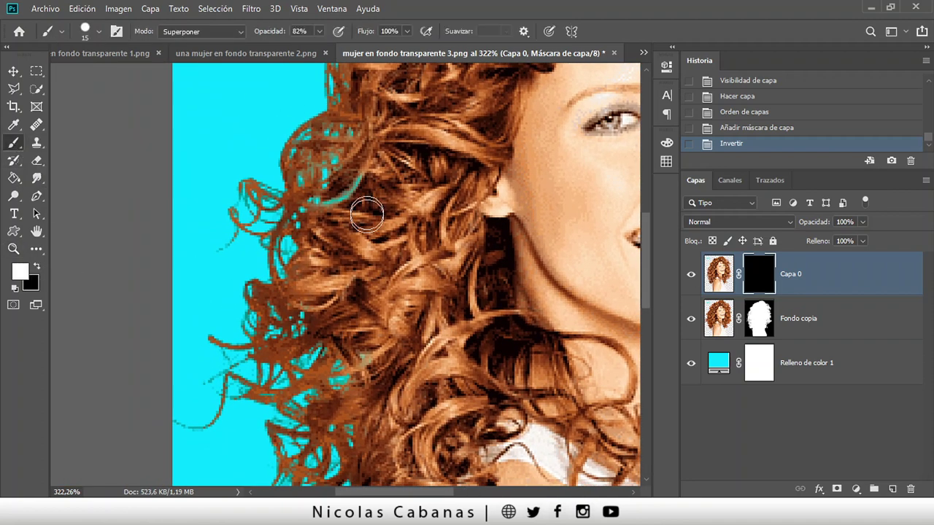
left_click(339, 207)
left_click(335, 124)
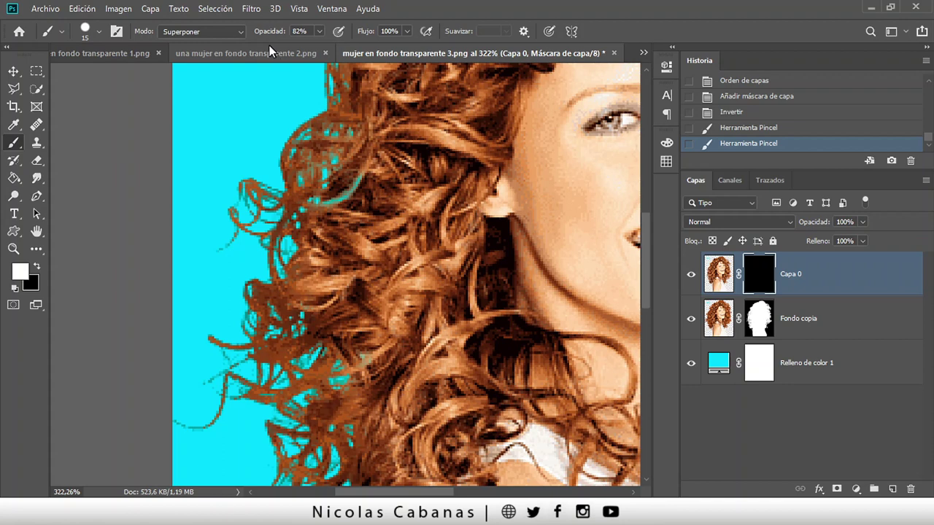
Set the Brush to Normal mode at 100% opacity and paint white over the cyan-tinted strand in the left curls.
left_click(218, 30)
left_click(218, 32)
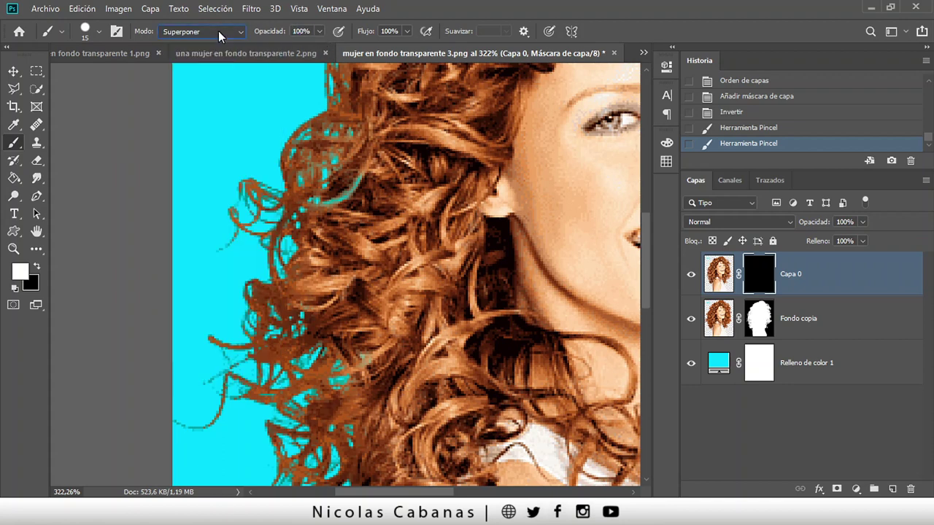
left_click(218, 31)
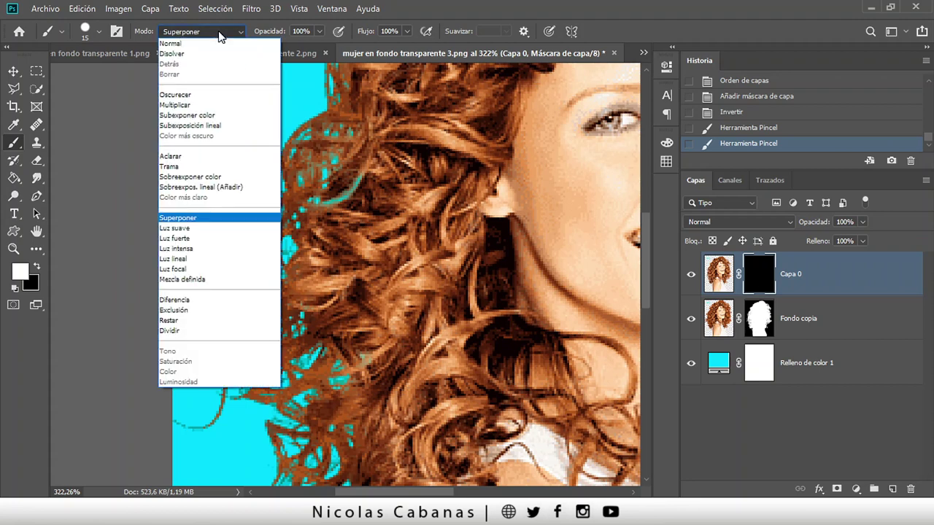
left_click(214, 45)
mouse_move(344, 191)
left_mouse_down()
mouse_move(330, 218)
mouse_move(344, 209)
left_mouse_up()
Paint white on Capa 0's mask over the cyan-tinted hair at the top of the head.
key("space")
mouse_move(373, 247)
left_mouse_down()
mouse_move(326, 385)
mouse_move(275, 385)
left_mouse_up()
left_click_drag(227, 294, 180, 367)
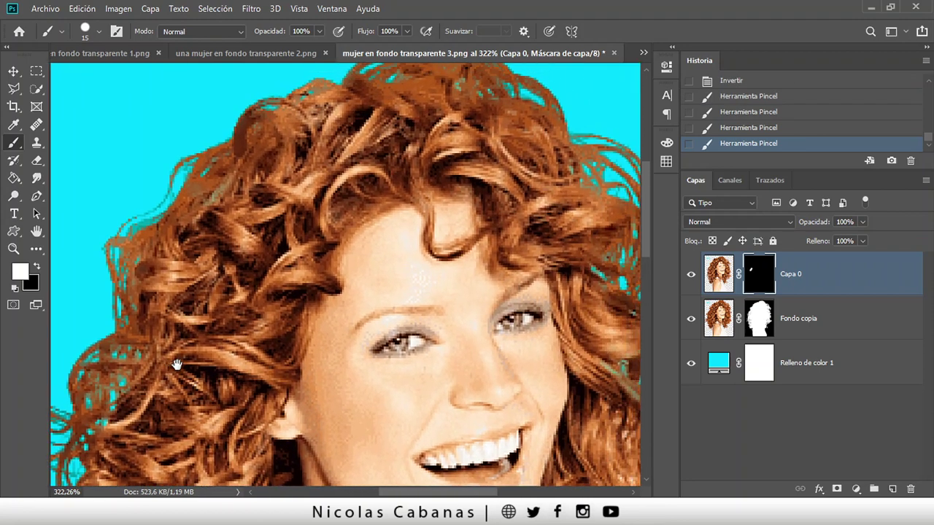
left_click_drag(350, 163, 297, 304)
left_click_drag(384, 202, 412, 232)
Paint white on Capa 0's mask over the see-through hair down the right side, undoing and restoring the last stroke.
key("space")
left_click_drag(479, 344, 132, 156)
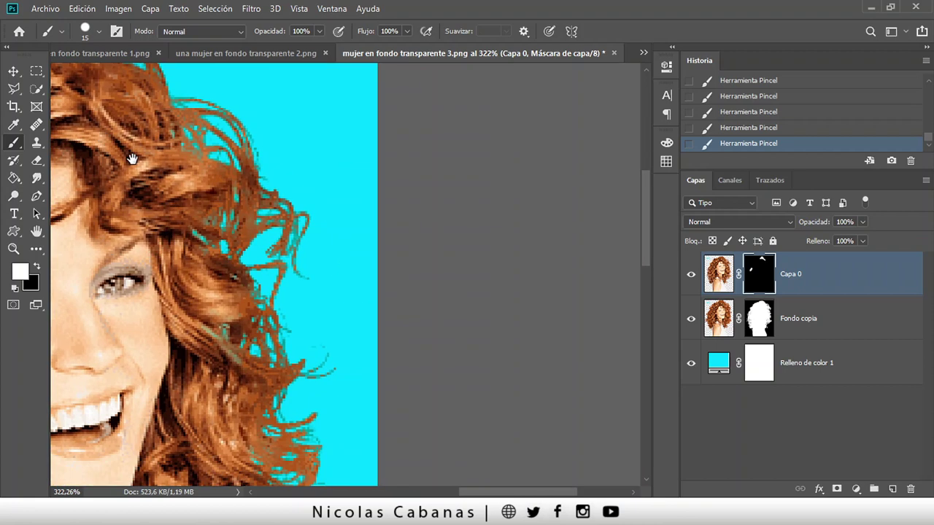
key("space")
left_click_drag(212, 347, 341, 188)
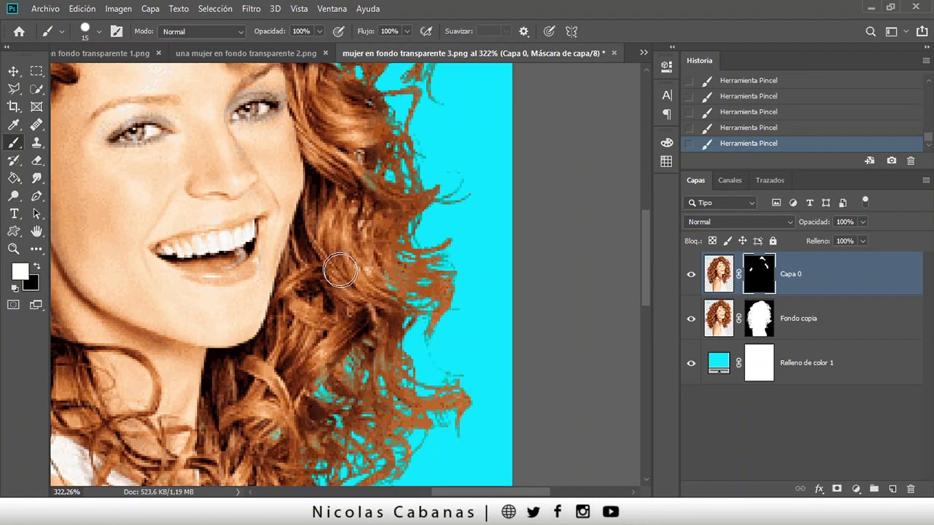
mouse_move(307, 357)
left_mouse_down()
mouse_move(339, 267)
mouse_move(406, 147)
left_mouse_up()
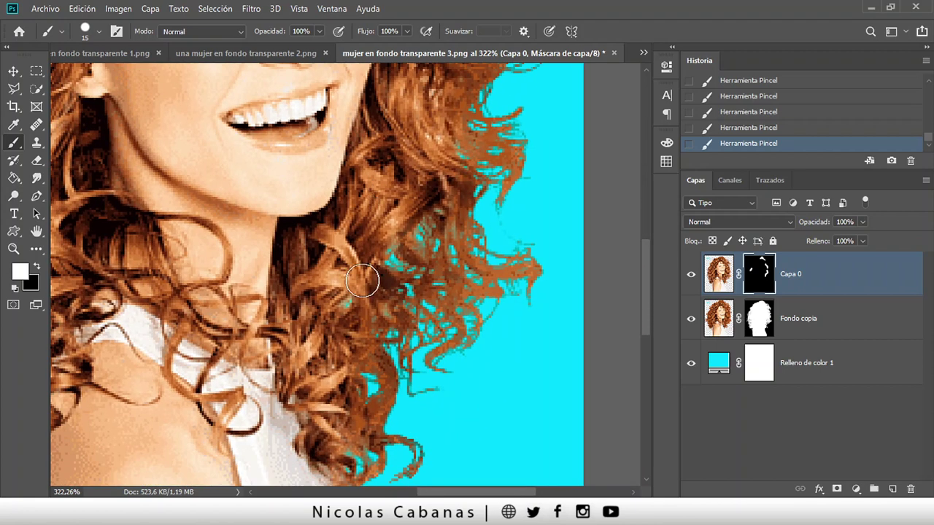
key("space")
left_click_drag(339, 353, 364, 236)
key("ctrl+z")
key("ctrl+shift+z")
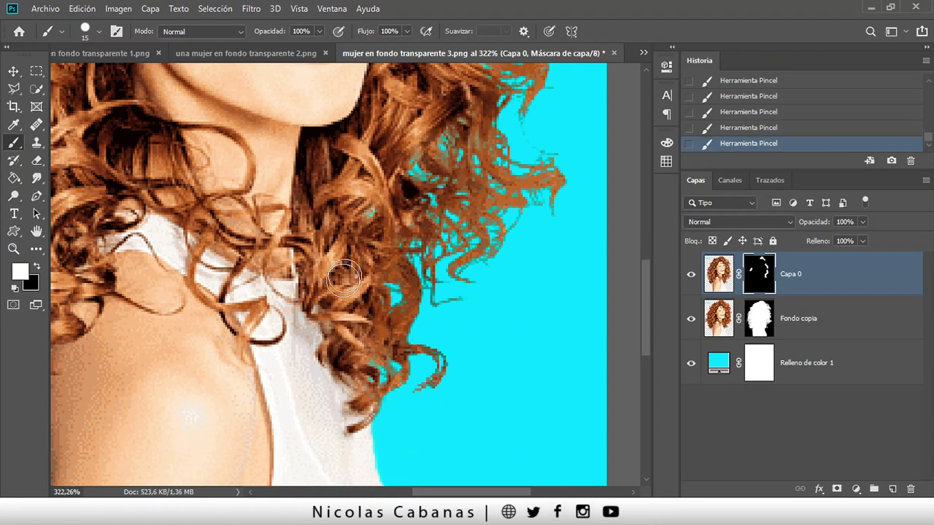
Select the Fondo copia layer mask and the Brush for retouching the edge of the white top.
key("z")
left_click_drag(253, 262, 195, 309)
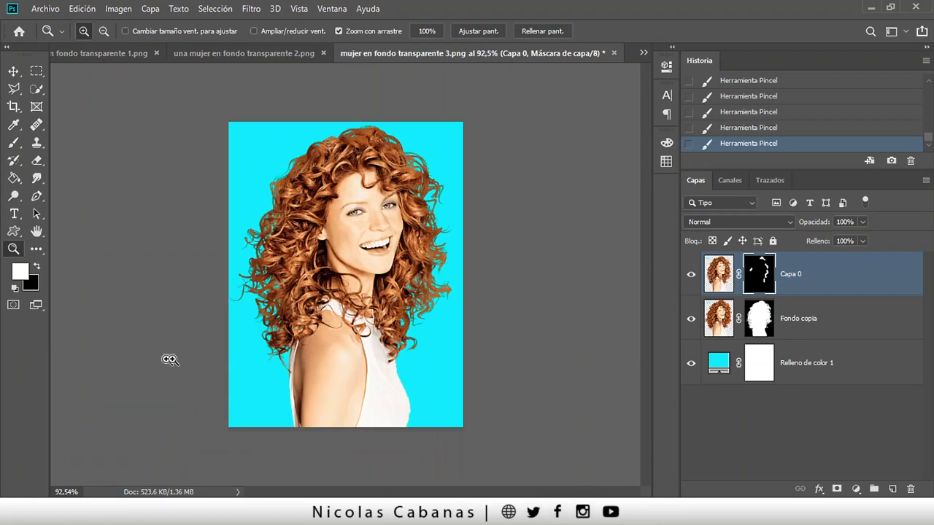
left_click_drag(410, 417, 419, 272)
key("space")
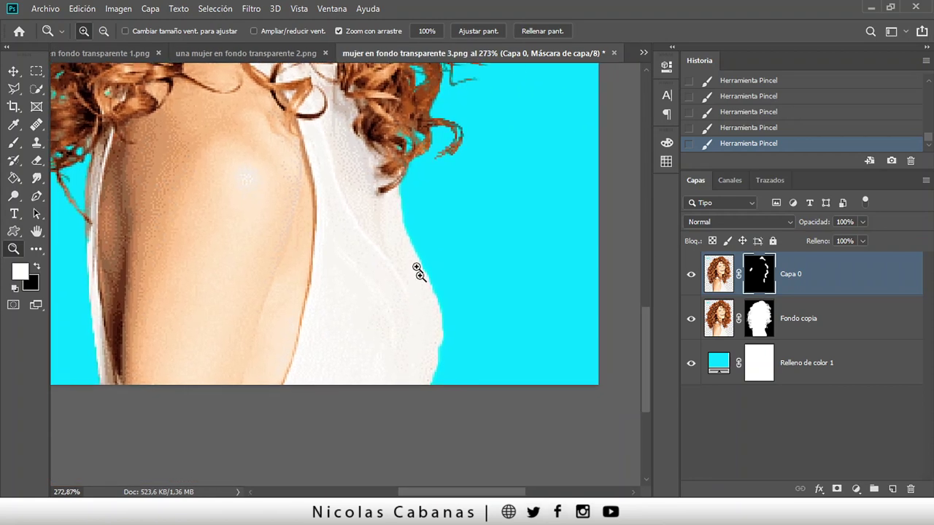
left_click(749, 314)
key("b")
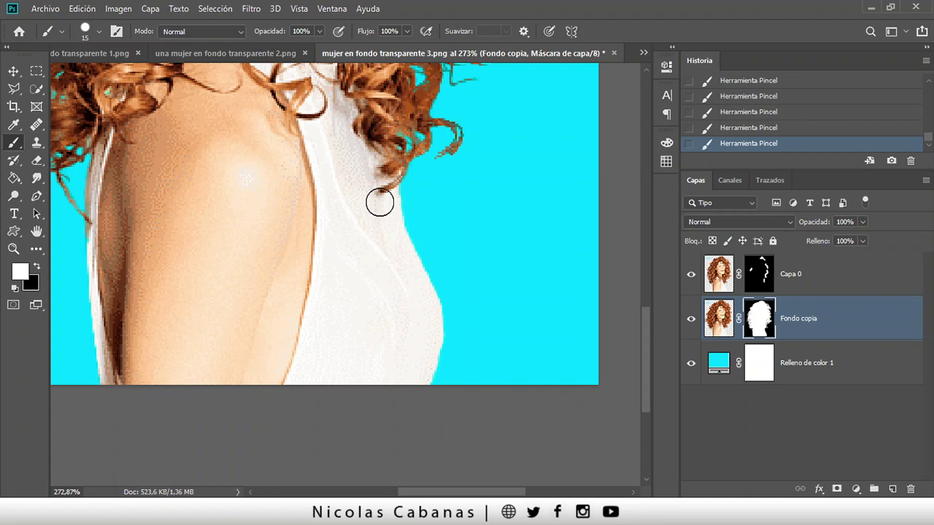
Review the curly-haired cut-out and compare it with the cut-outs in the other two open documents.
key("z")
mouse_move(341, 196)
left_mouse_down()
mouse_move(256, 241)
mouse_move(287, 329)
left_mouse_up()
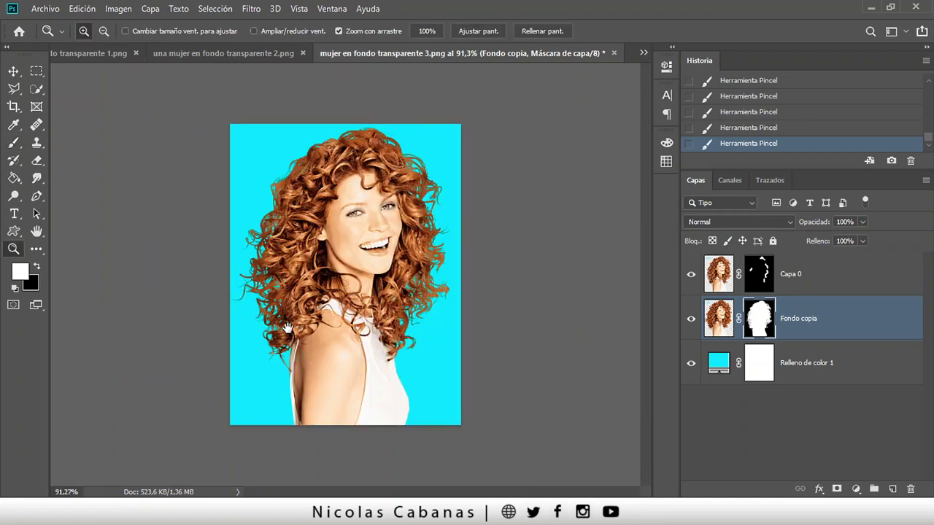
left_click_drag(386, 279, 419, 281)
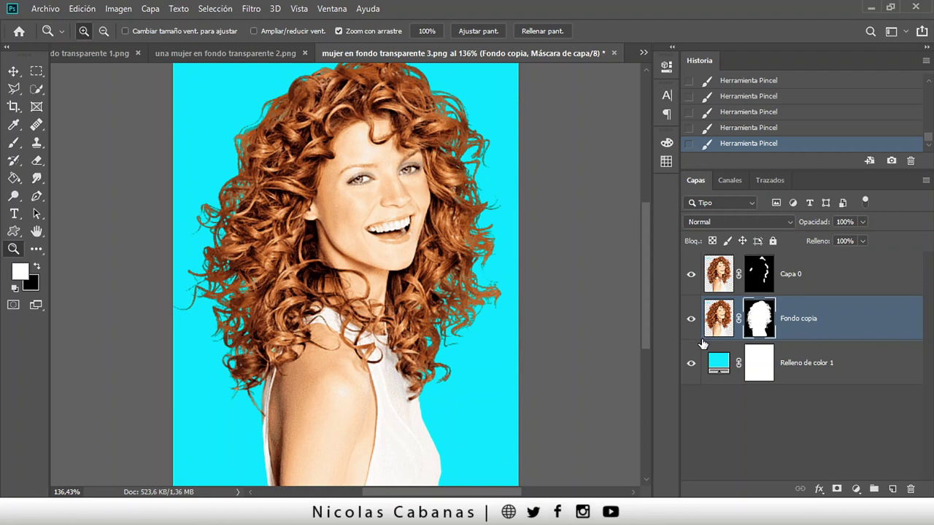
left_click_drag(428, 233, 379, 226)
left_click(232, 49)
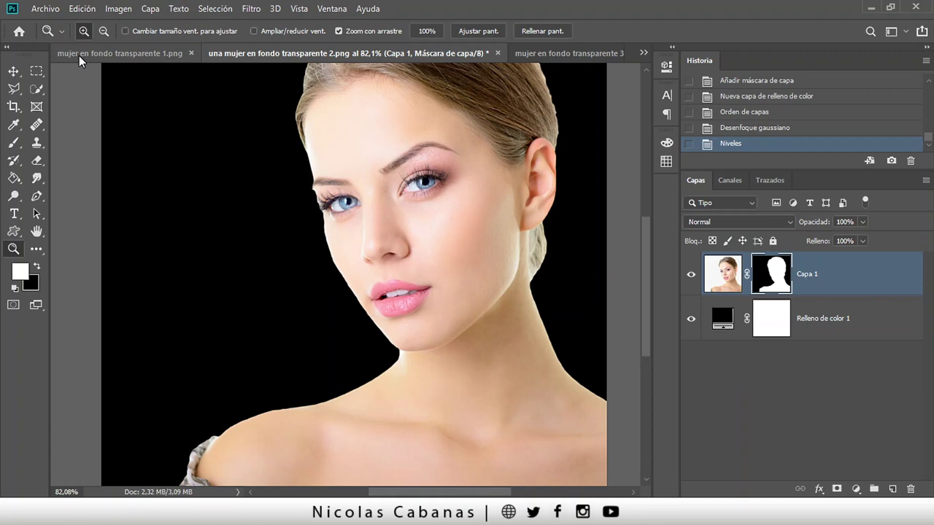
left_click(79, 55)
left_click(246, 195, "alt")
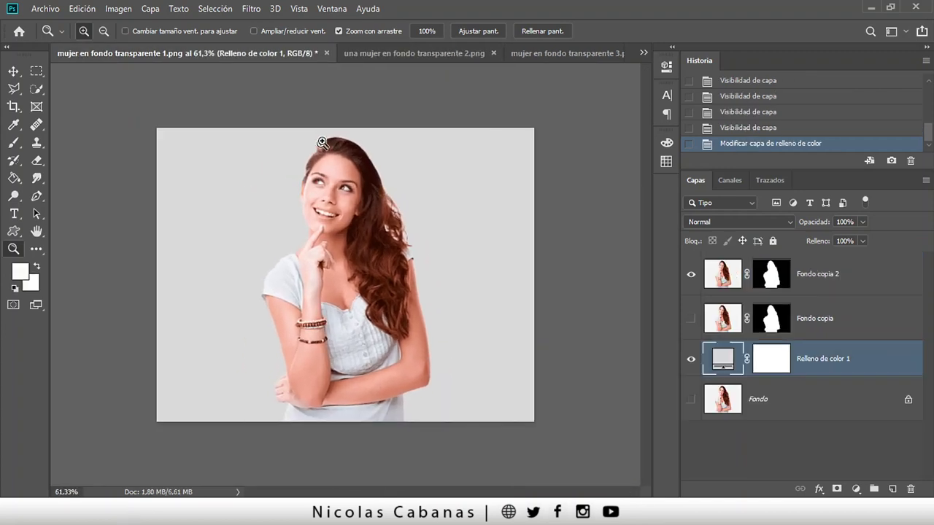
left_click(397, 56)
left_click(521, 55)
left_click_drag(356, 221, 394, 243)
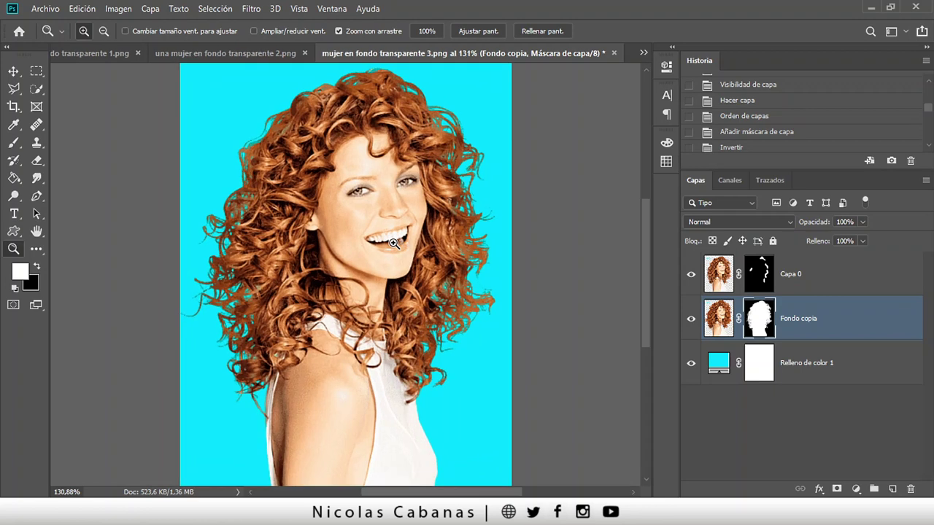